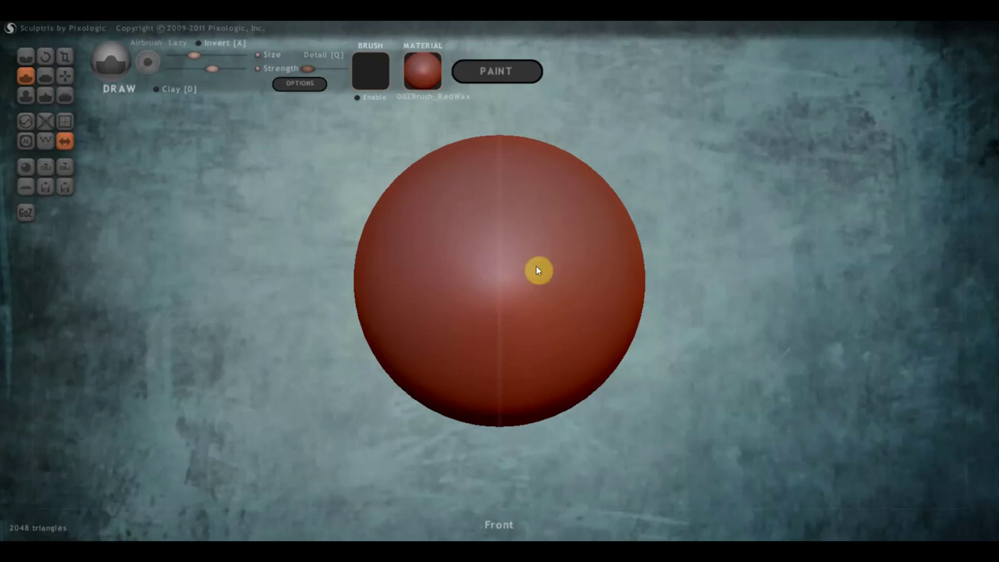
Step: Import the Male_PlanesofHead_128 OBJ head and load it as a New Scene
scroll(536, 269, down, 4)
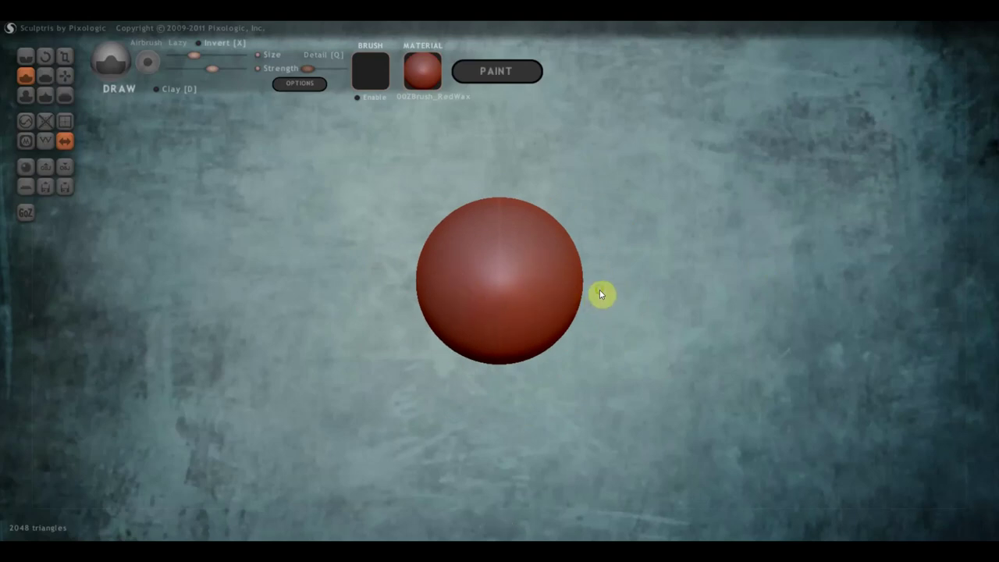
scroll(598, 292, up, 4)
scroll(597, 291, up, 2)
scroll(598, 291, down, 2)
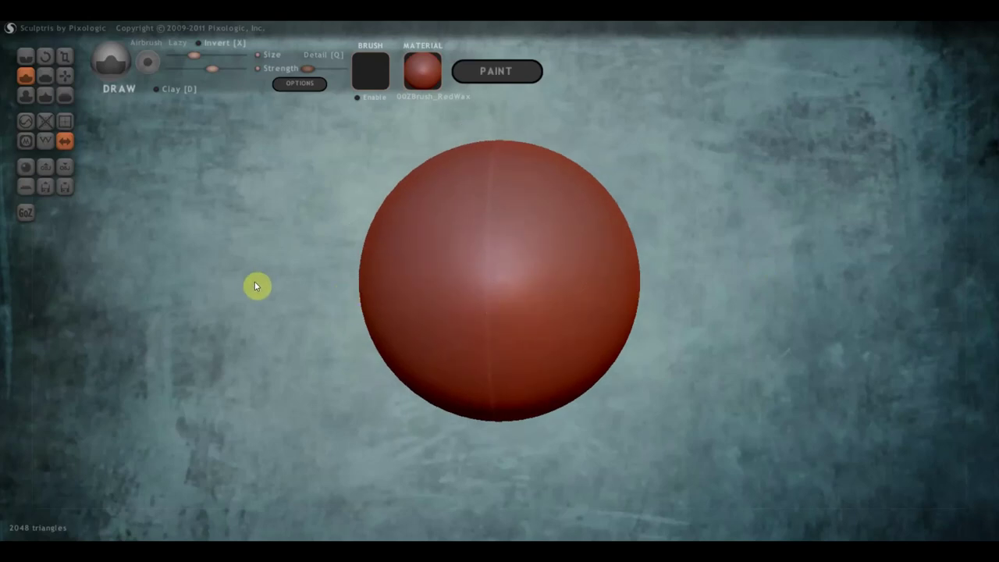
drag(255, 280, 258, 279)
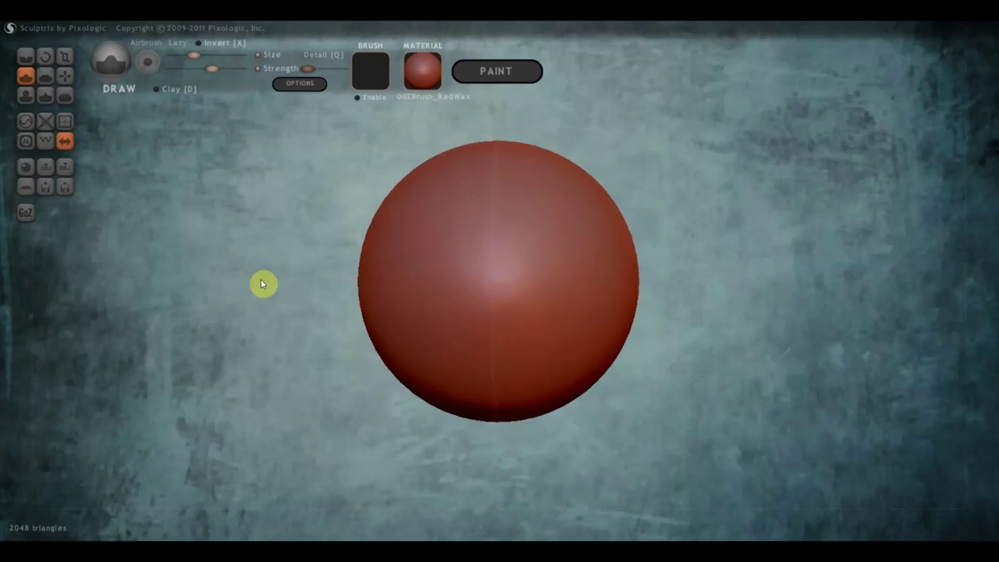
click(45, 167)
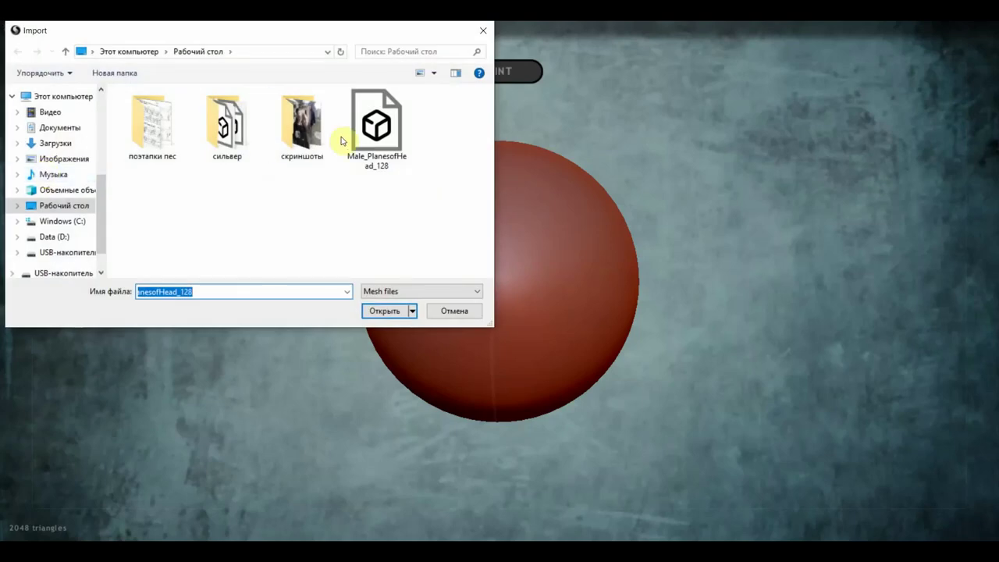
click(367, 129)
click(388, 309)
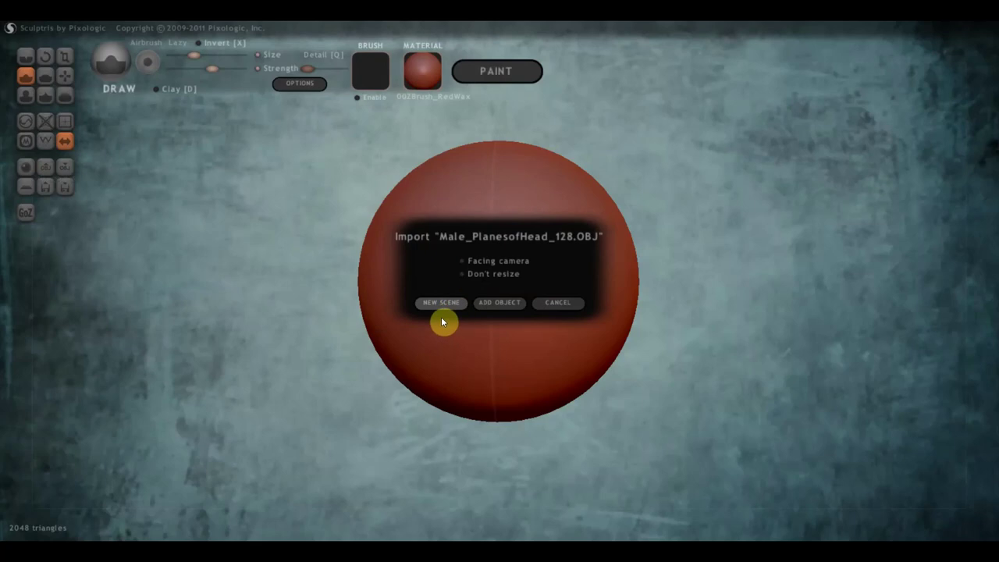
click(442, 303)
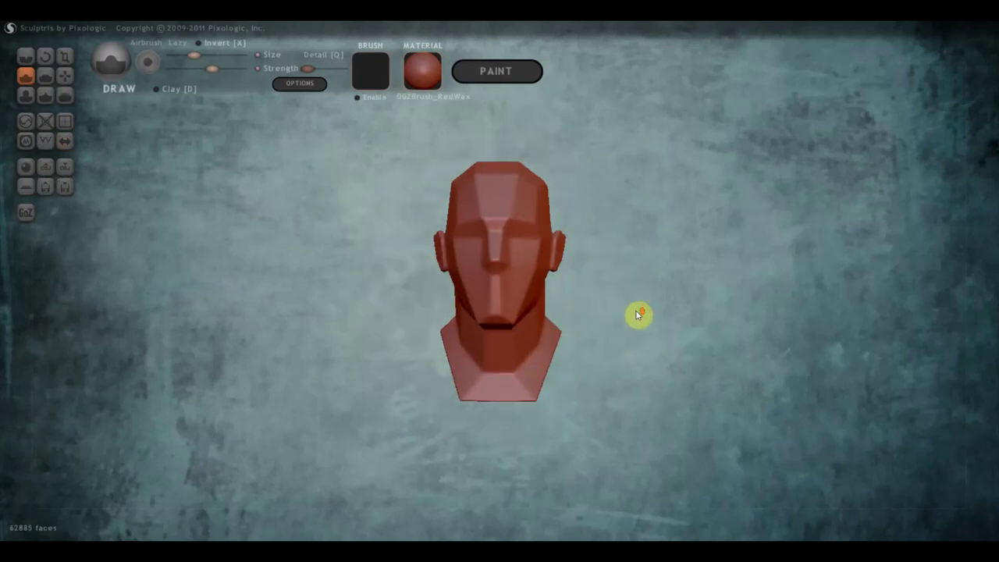
mouse_move(637, 314)
mouse_down()
mouse_move(503, 318)
mouse_move(633, 316)
mouse_up()
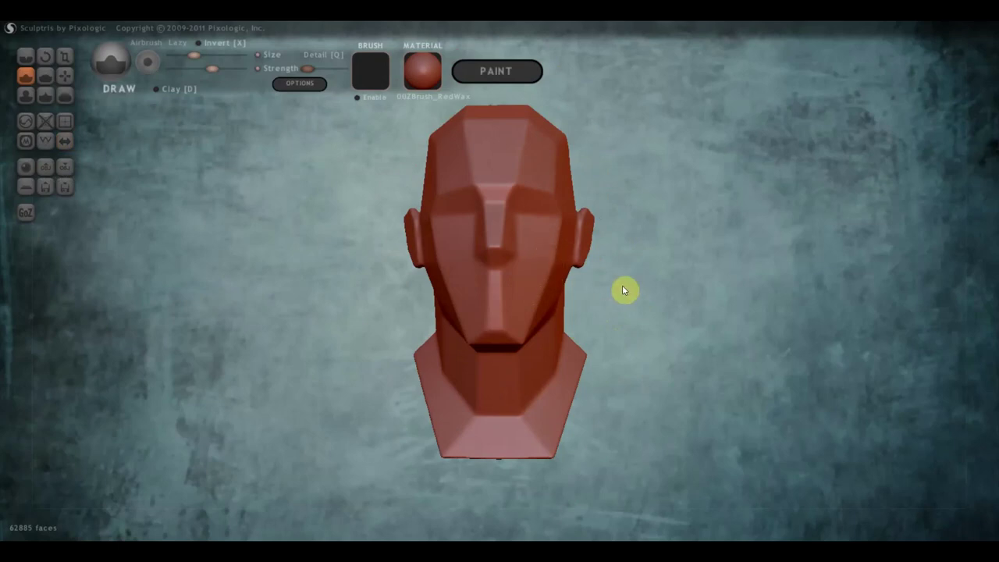
mouse_move(622, 292)
mouse_down()
mouse_move(792, 301)
mouse_move(742, 316)
mouse_move(390, 313)
mouse_up()
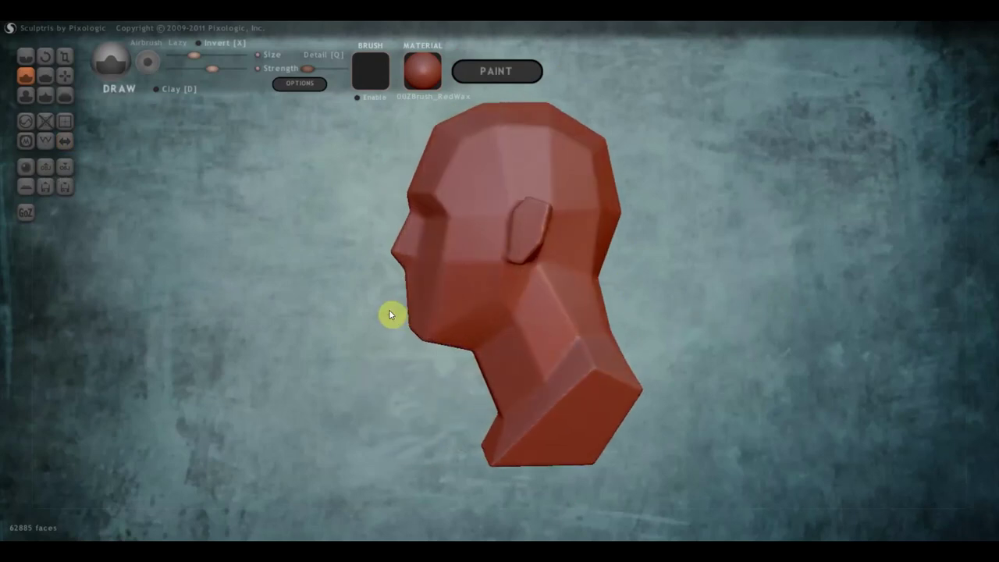
mouse_move(747, 325)
mouse_down()
mouse_move(736, 323)
mouse_move(876, 323)
mouse_up()
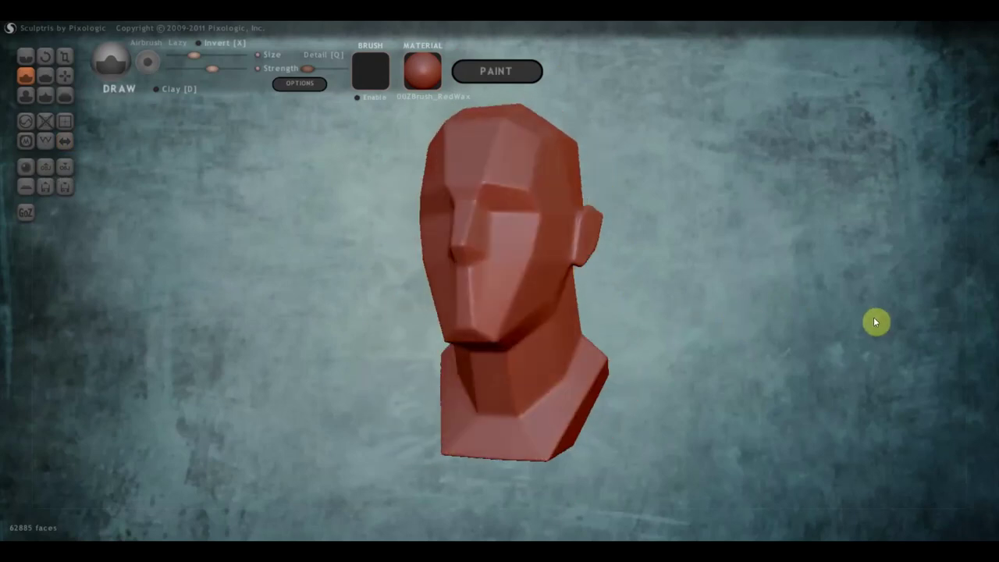
Step: Enable mirrored symmetry, accept both prompts, and snap to the exact Right view
click(64, 141)
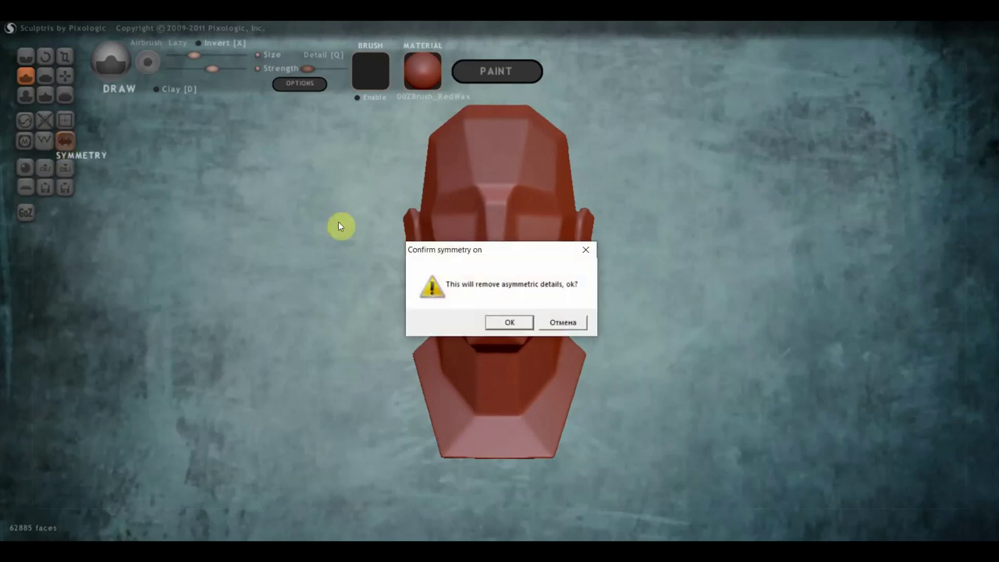
click(511, 322)
click(562, 323)
drag(645, 321, 466, 317)
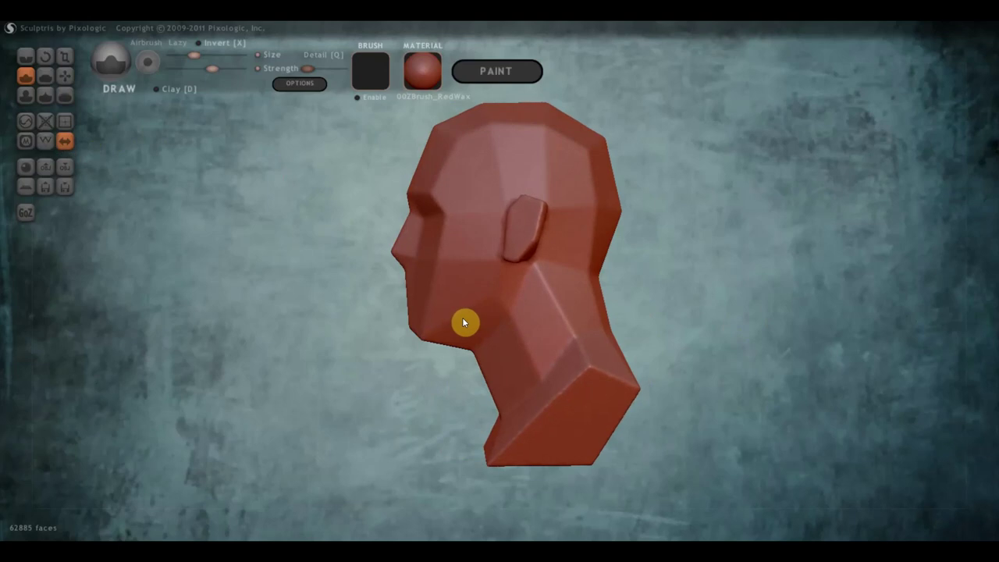
shift+click(610, 305)
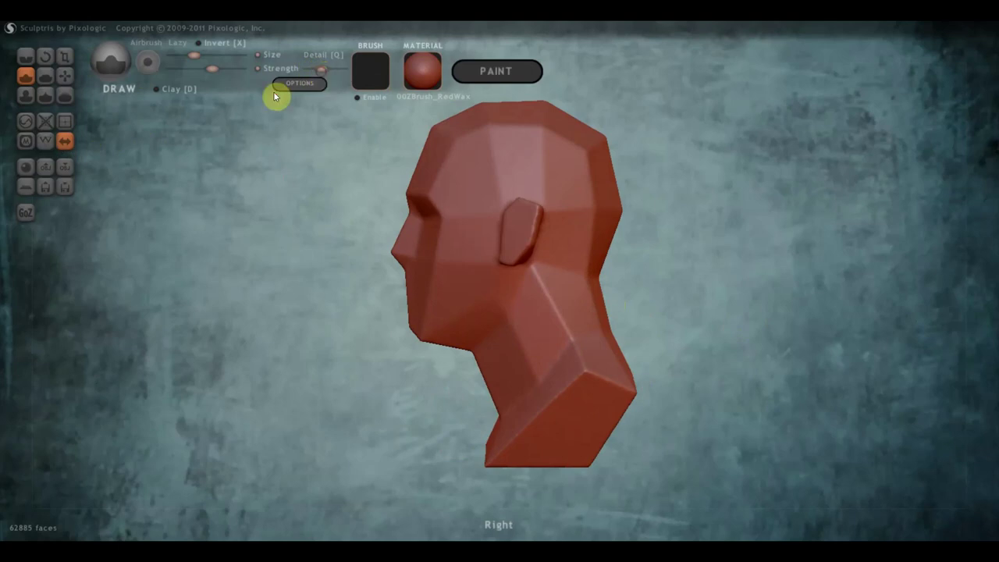
Step: With an enlarged Grab brush, drag the jaw down into a long beard point
click(61, 74)
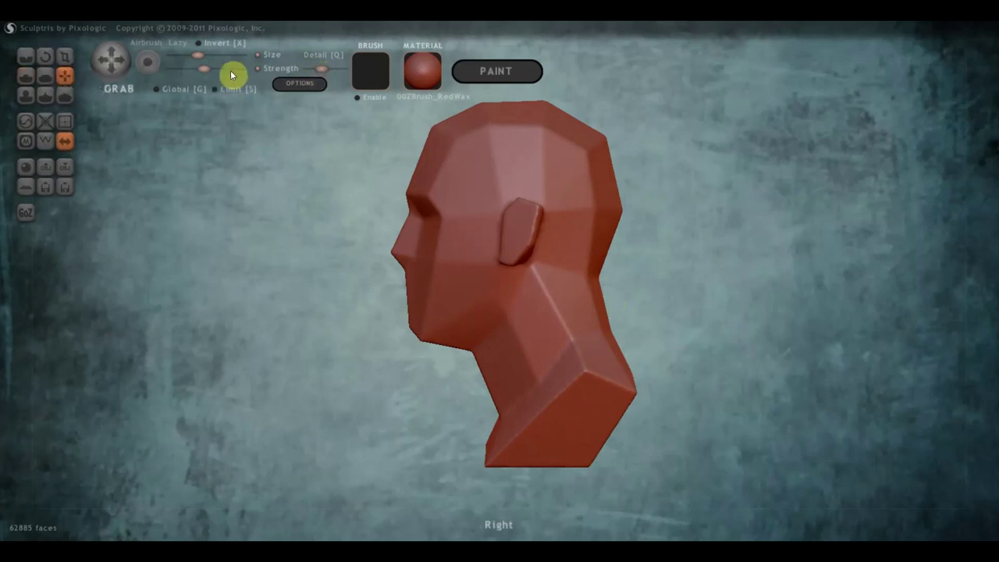
drag(199, 55, 221, 64)
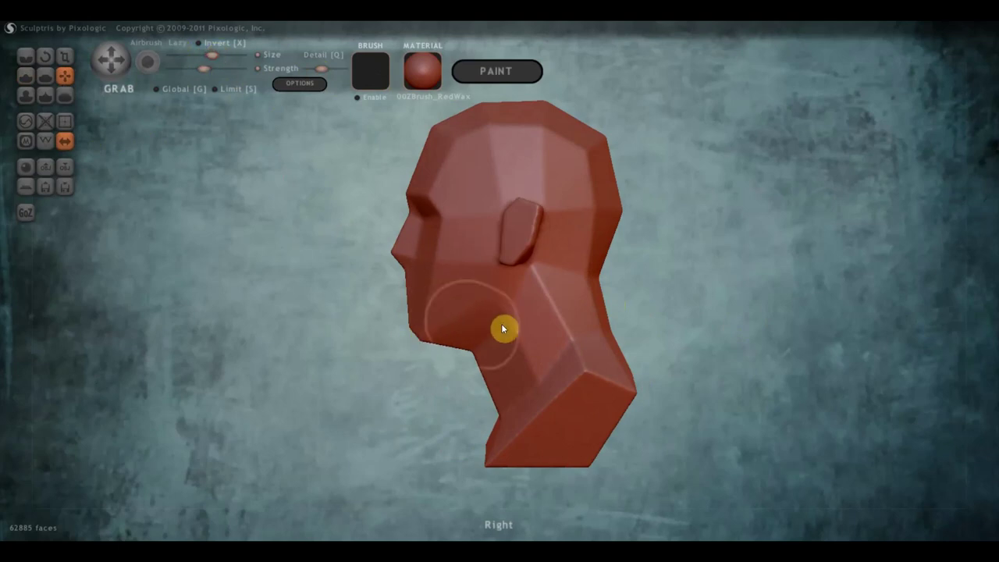
mouse_move(471, 357)
mouse_down()
mouse_move(437, 341)
mouse_move(407, 382)
mouse_move(403, 417)
mouse_up()
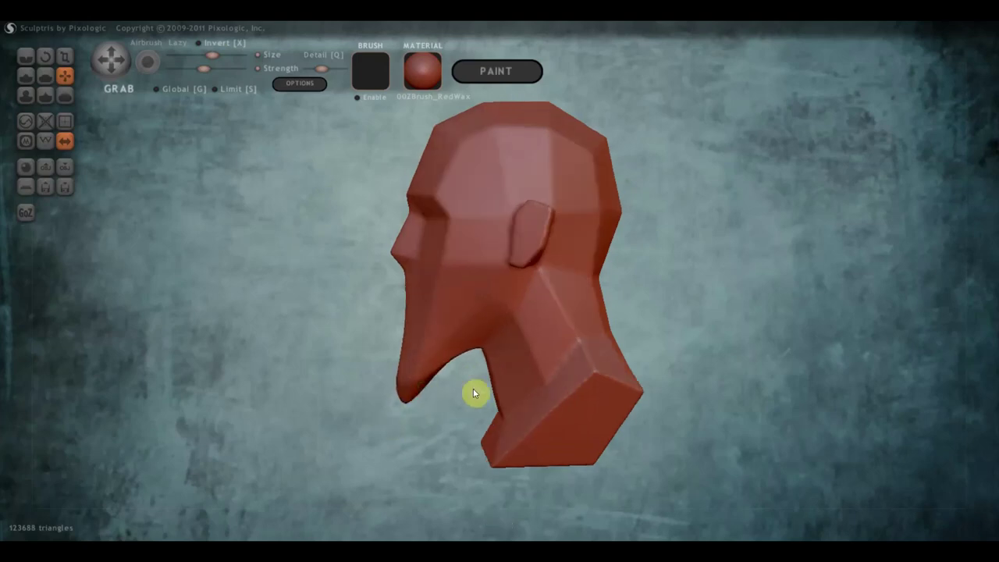
Step: Refine the beard's pointed tip from the front, checking it from both sides
mouse_move(473, 392)
mouse_down()
mouse_move(736, 387)
mouse_move(541, 388)
mouse_up()
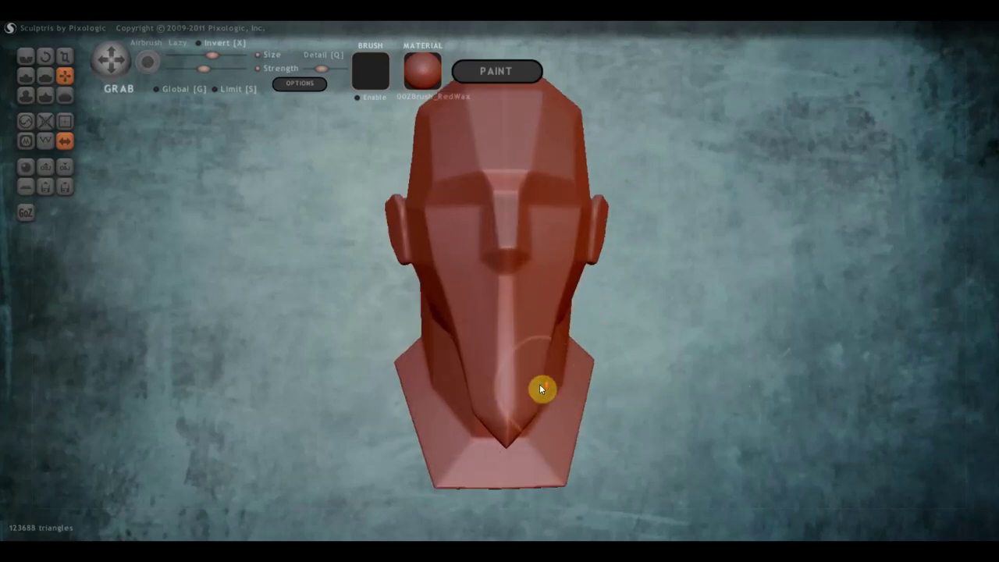
scroll(542, 389, up, 2)
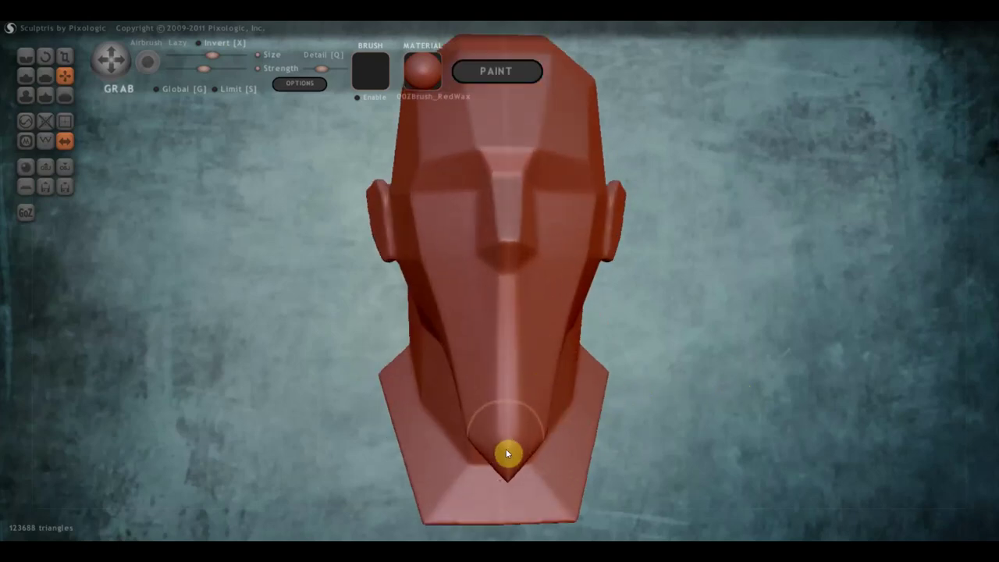
drag(506, 445, 543, 411)
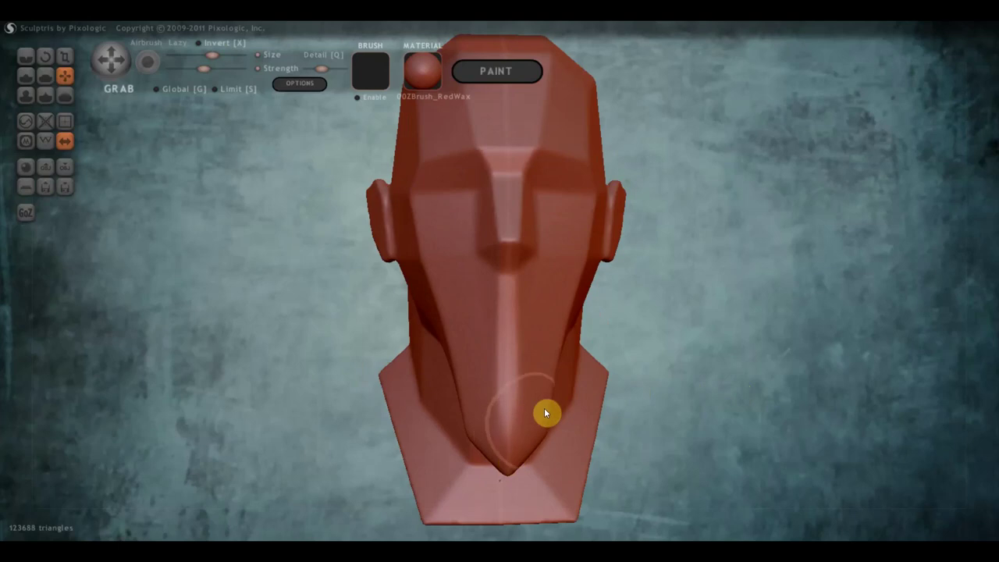
mouse_move(543, 412)
right_down()
mouse_move(408, 416)
mouse_move(377, 406)
right_up()
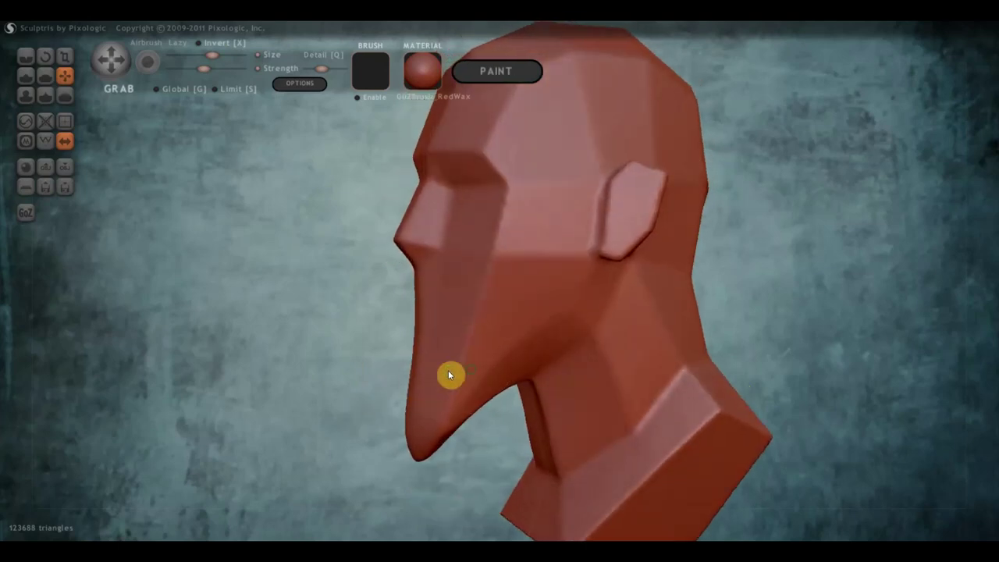
mouse_move(424, 325)
right_down()
mouse_move(600, 334)
mouse_move(526, 328)
right_up()
scroll(492, 315, down, 2)
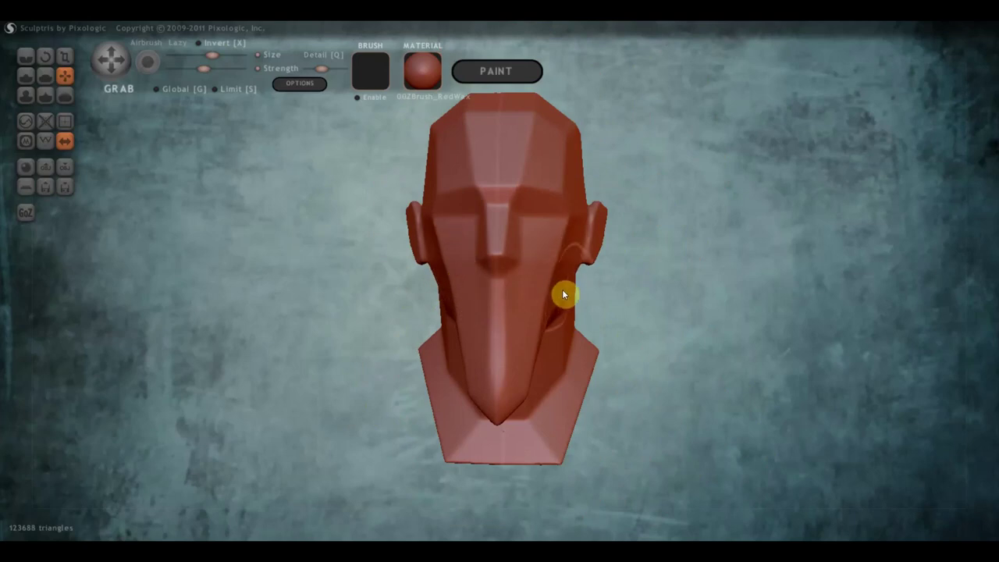
Step: Undo the stray groove on the cheek and orbit the head to review it
key(ctrl+z)
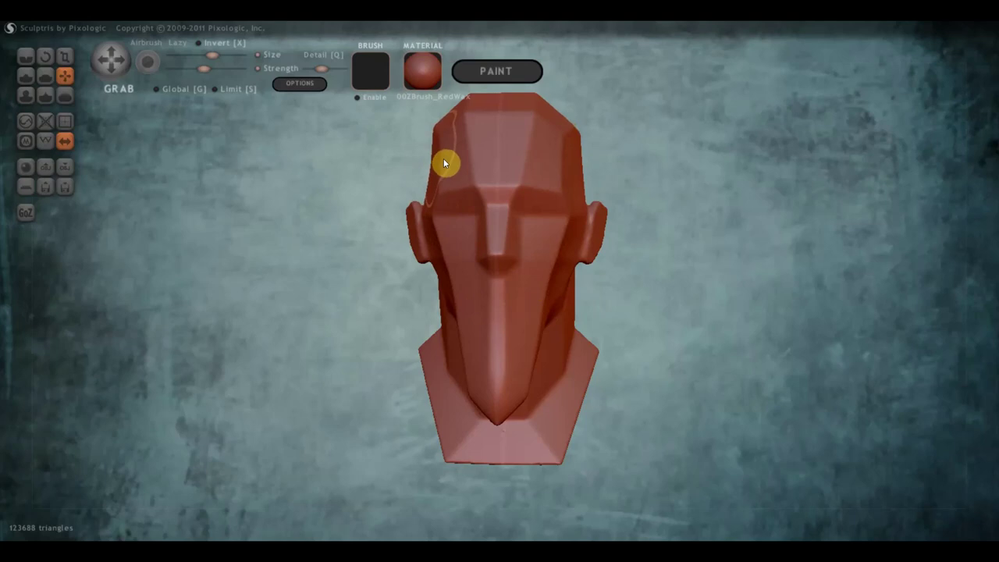
right_drag(447, 165, 613, 190)
right_drag(546, 227, 434, 225)
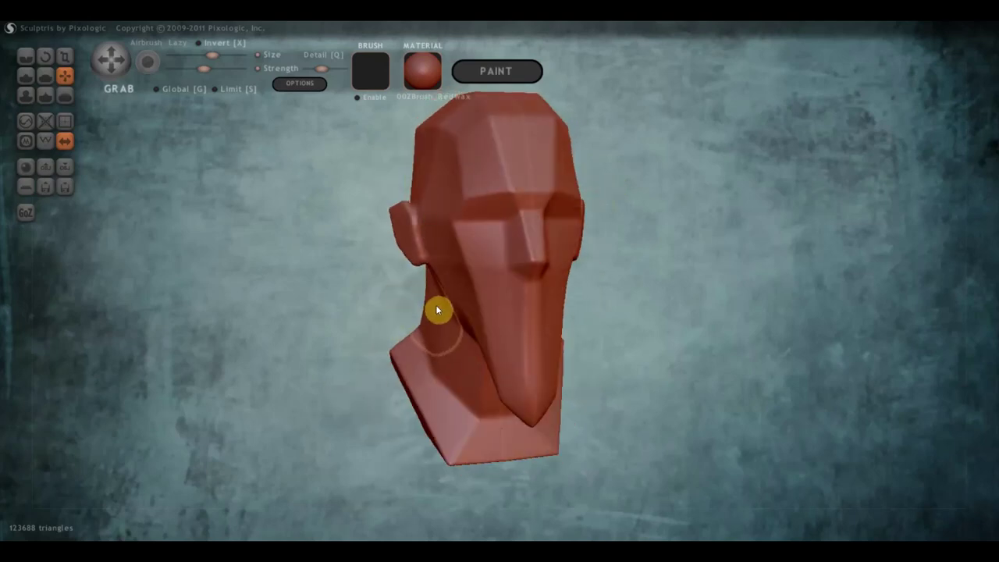
mouse_move(438, 333)
right_down()
mouse_move(434, 322)
mouse_move(591, 331)
right_up()
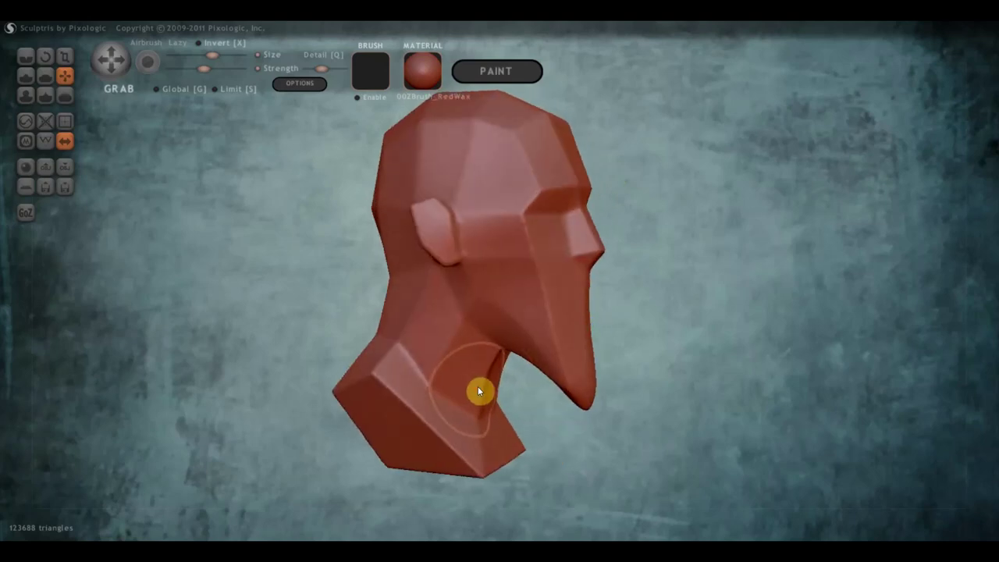
right_drag(518, 384, 557, 390)
right_drag(522, 327, 348, 328)
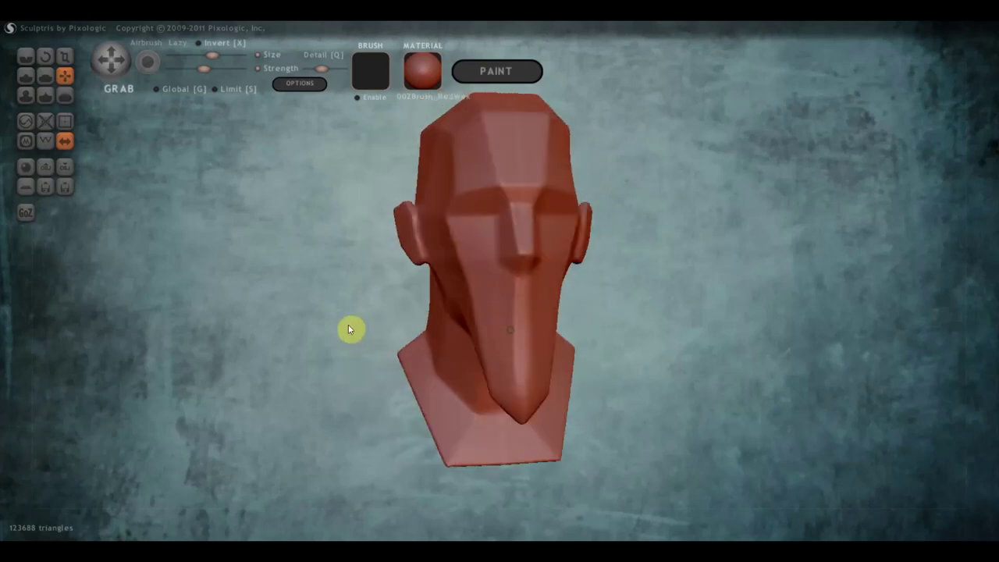
mouse_move(581, 320)
right_down()
mouse_move(552, 313)
mouse_move(568, 321)
right_up()
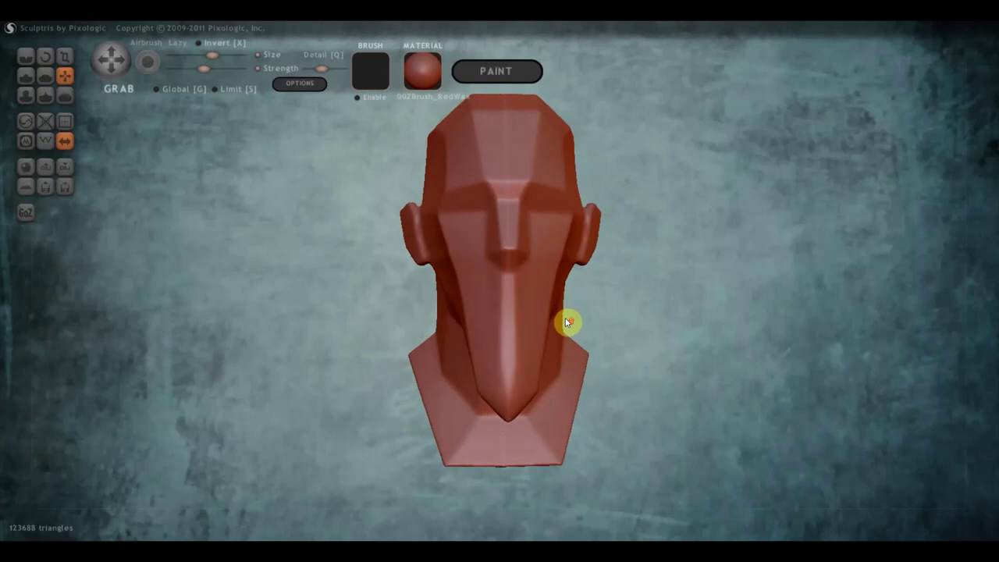
Step: Deepen the crease in the cheek below the eye from a near-profile view
scroll(565, 317, up, 3)
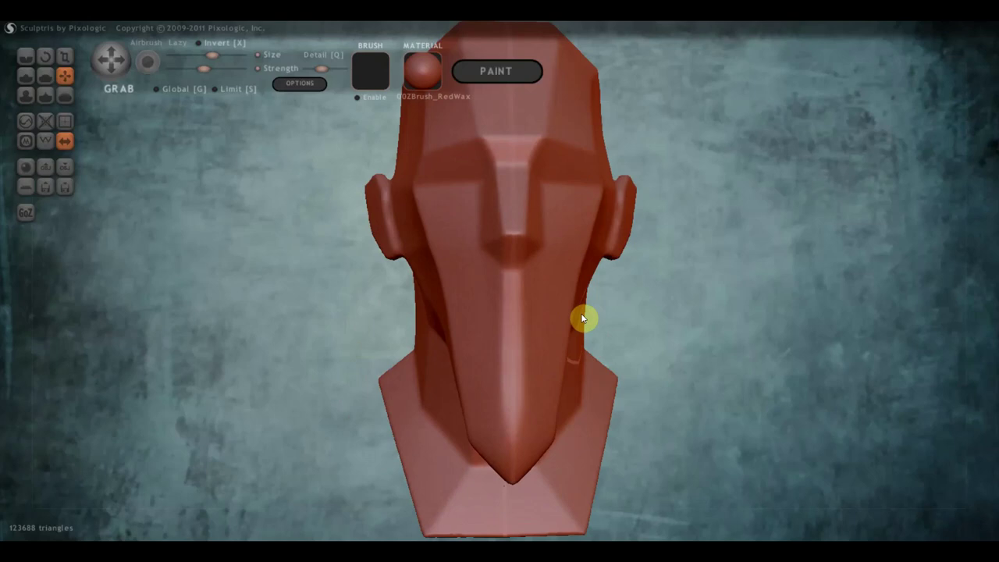
mouse_move(510, 310)
right_down()
mouse_move(613, 335)
mouse_move(470, 359)
mouse_move(585, 348)
right_up()
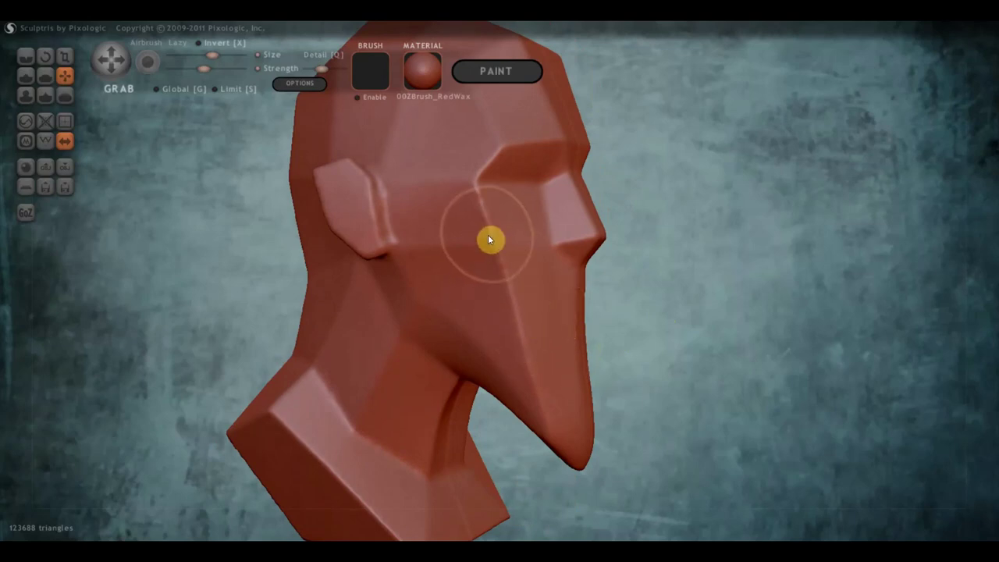
drag(483, 232, 491, 256)
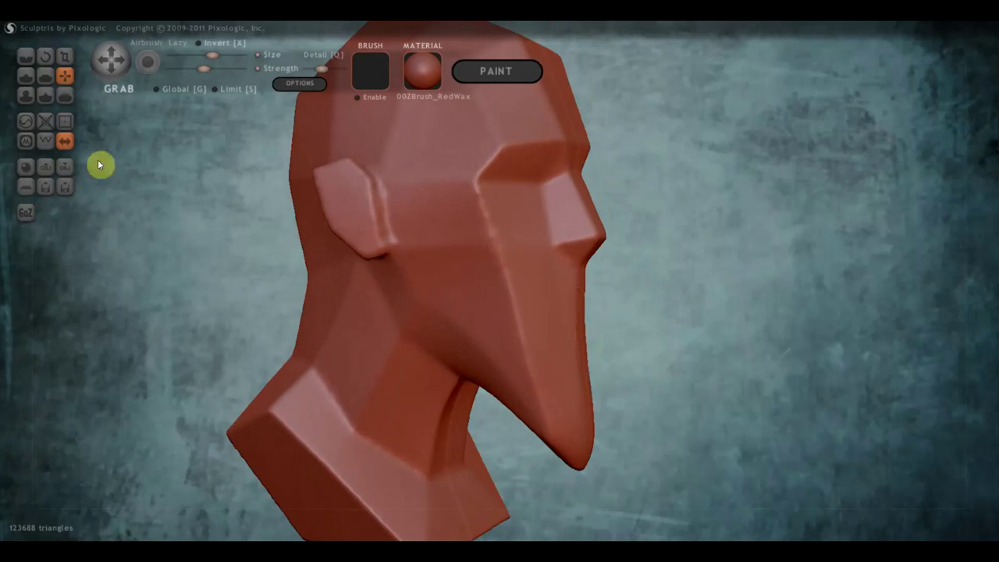
drag(440, 299, 327, 297)
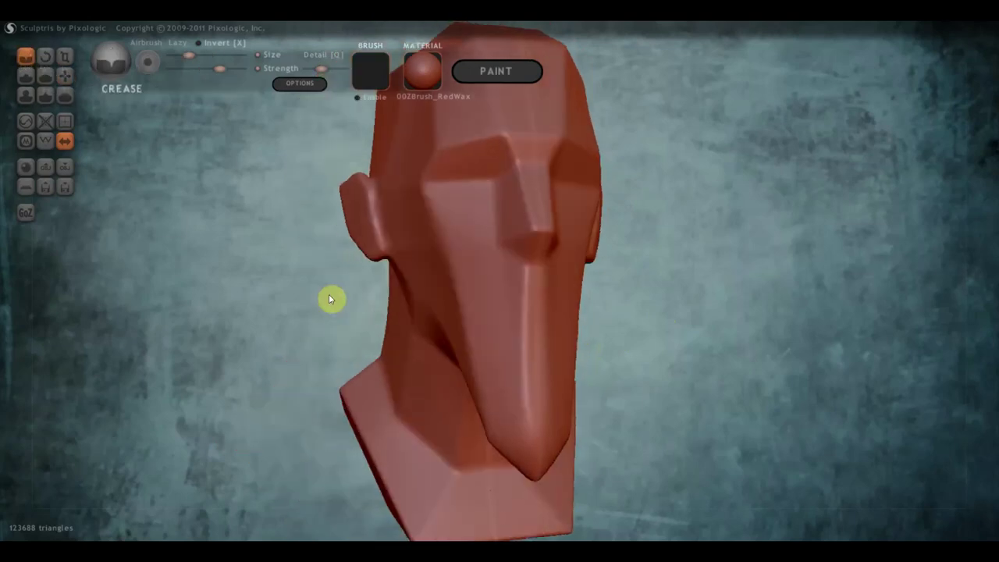
Step: With a larger Draw brush, reshape the beard surface and push a soft cheek hollow
click(27, 74)
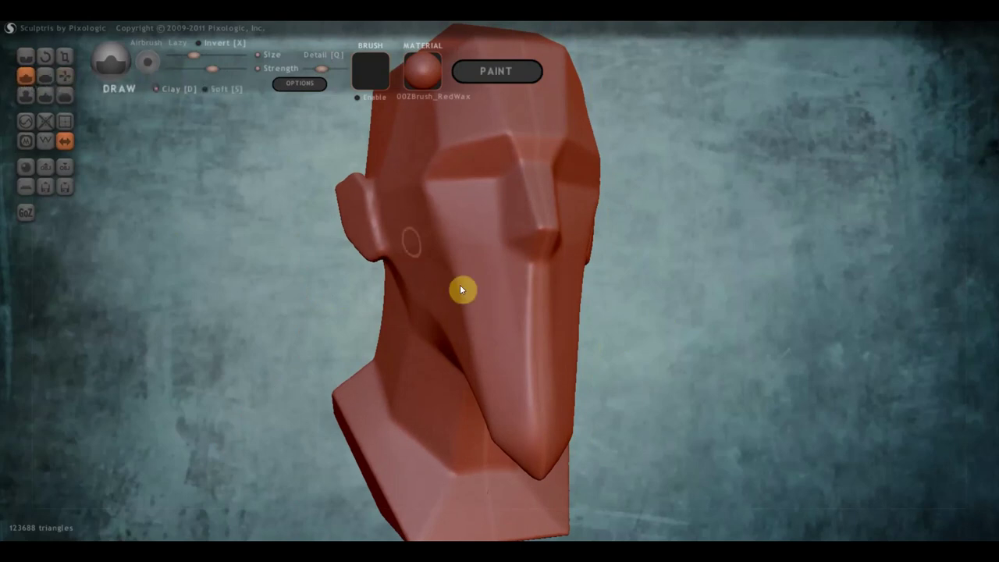
click(205, 55)
mouse_move(538, 401)
mouse_down()
mouse_move(543, 373)
mouse_move(532, 386)
mouse_move(537, 418)
mouse_up()
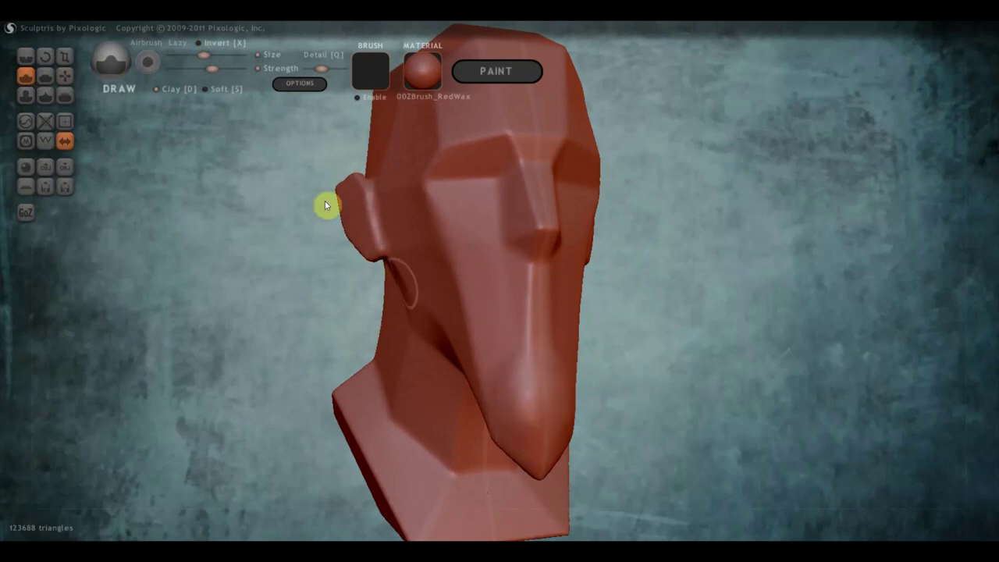
mouse_move(508, 332)
right_down()
mouse_move(608, 334)
mouse_move(578, 356)
right_up()
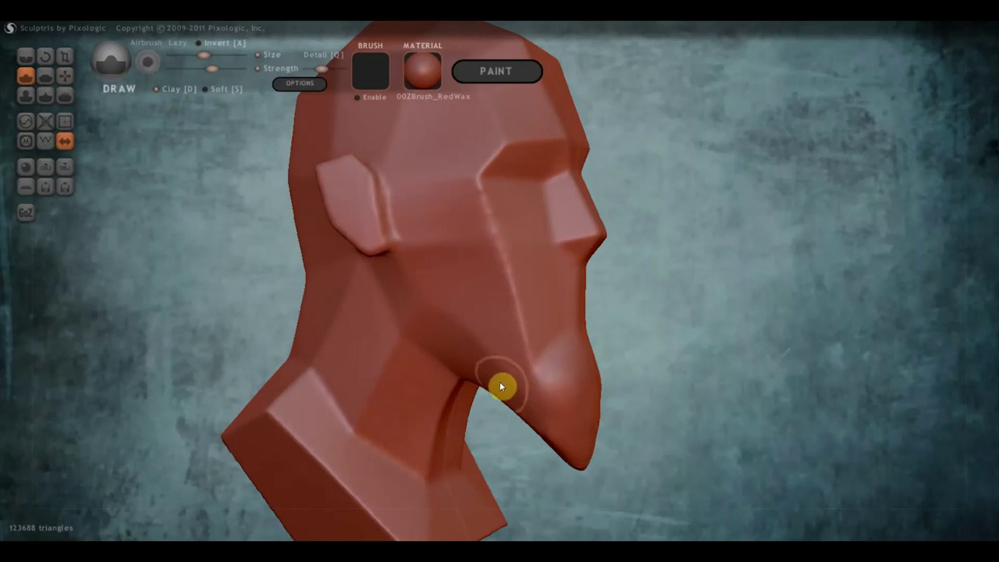
drag(509, 243, 490, 235)
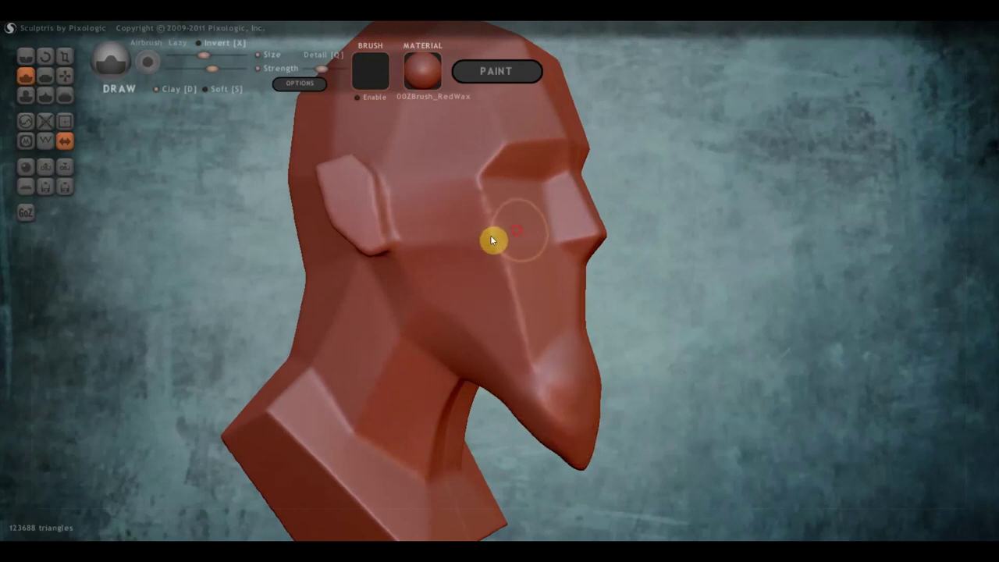
mouse_move(530, 241)
right_down()
mouse_move(379, 257)
mouse_move(386, 264)
mouse_move(458, 223)
mouse_move(412, 246)
right_up()
Step: Build a heavy horizontal lip ridge across the face above the beard
scroll(463, 272, up, 3)
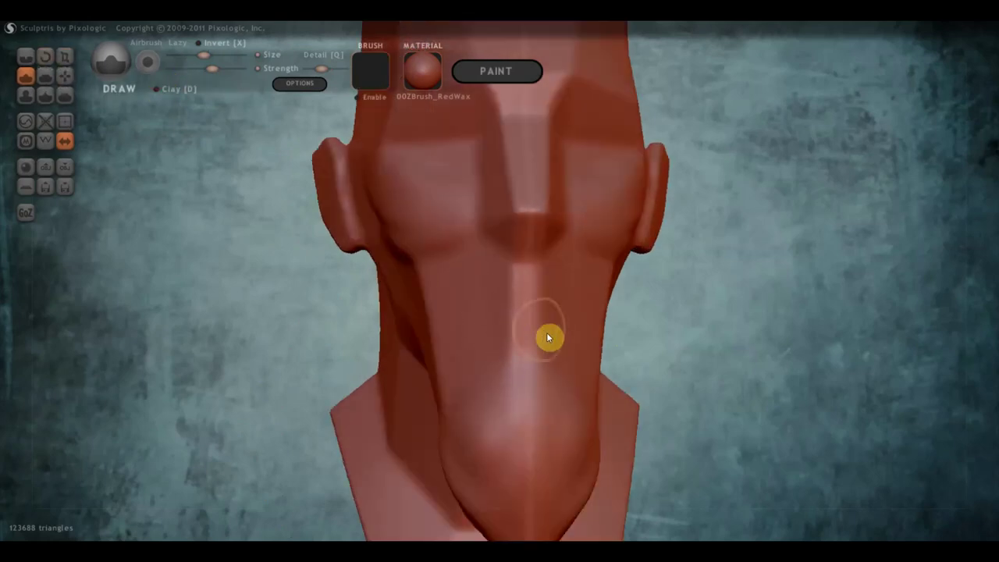
mouse_move(577, 352)
mouse_down()
mouse_move(486, 337)
mouse_move(571, 344)
mouse_move(497, 340)
mouse_up()
mouse_move(674, 323)
mouse_down()
mouse_move(535, 356)
mouse_move(504, 408)
mouse_move(526, 370)
mouse_up()
mouse_move(526, 369)
right_down()
mouse_move(535, 358)
mouse_move(373, 359)
right_up()
scroll(440, 350, up, 2)
scroll(444, 354, up, 2)
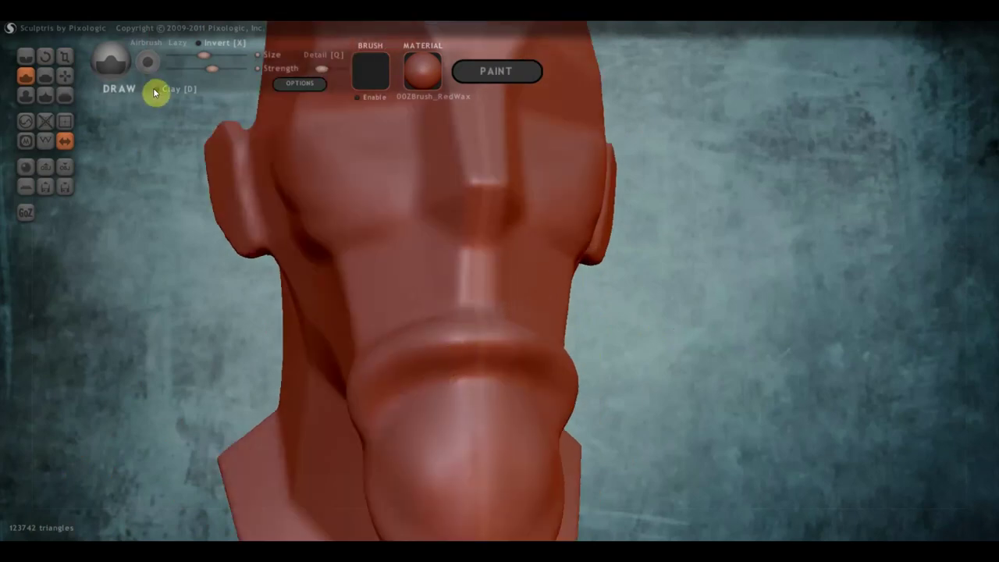
Step: Carve a nasolabial fold from the nose down to the lip corner
scroll(264, 208, down, 2)
mouse_move(265, 208)
right_down()
mouse_move(413, 277)
mouse_move(460, 272)
right_up()
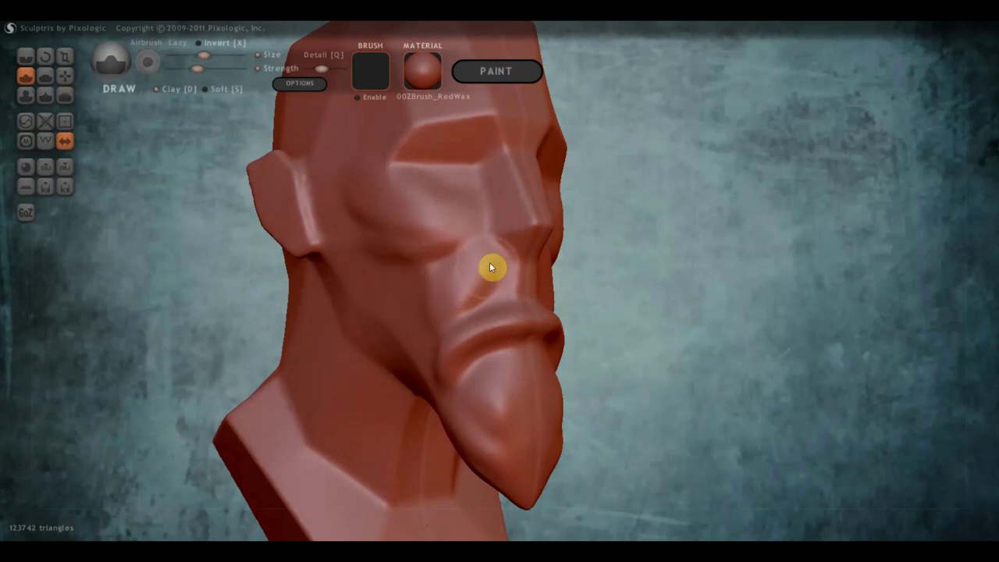
mouse_move(496, 303)
mouse_down()
mouse_move(457, 273)
mouse_move(475, 279)
mouse_up()
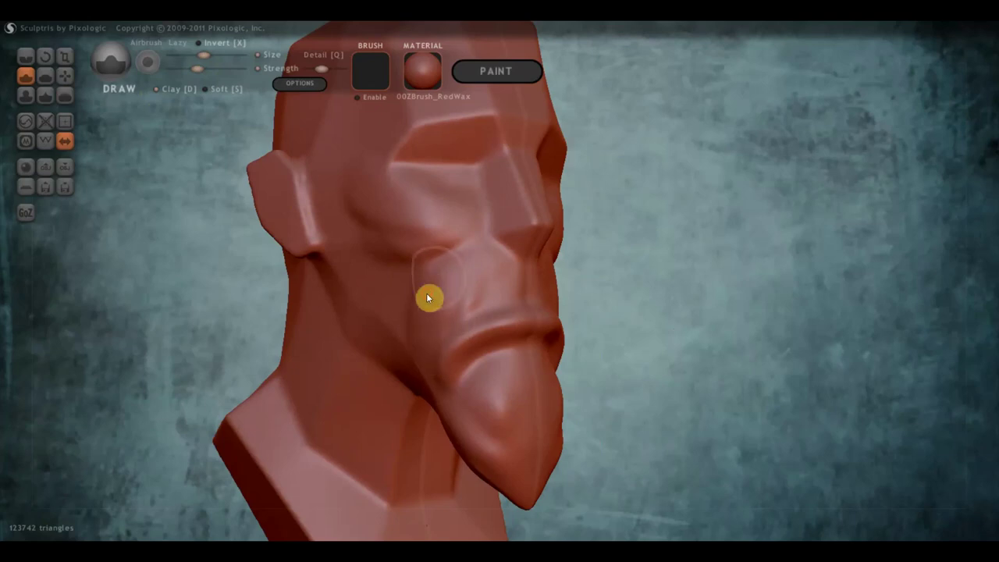
right_drag(410, 304, 325, 311)
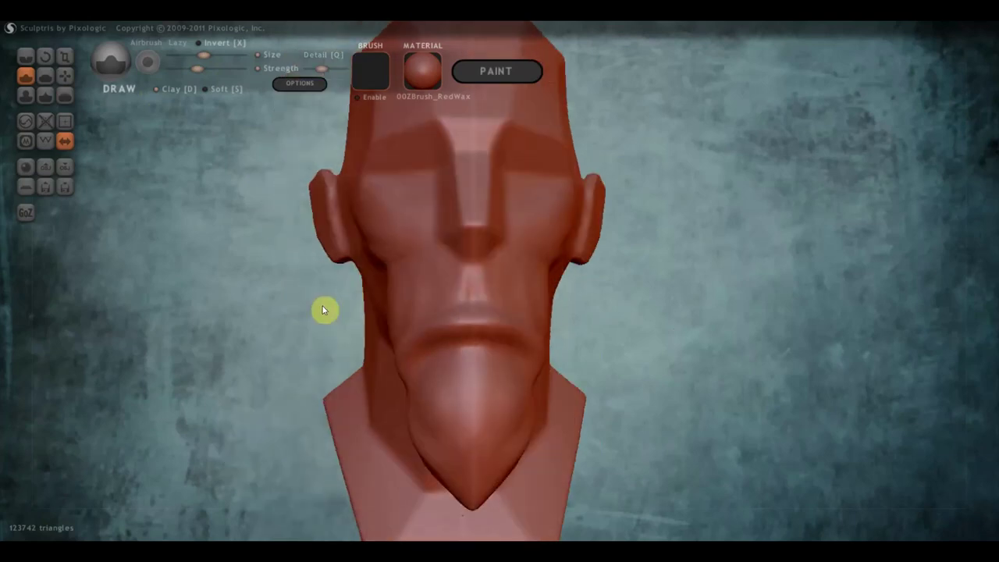
mouse_move(418, 306)
right_down()
mouse_move(505, 301)
mouse_move(478, 297)
right_up()
mouse_move(452, 362)
right_down()
mouse_move(535, 352)
mouse_move(565, 458)
mouse_move(510, 385)
mouse_move(533, 372)
right_up()
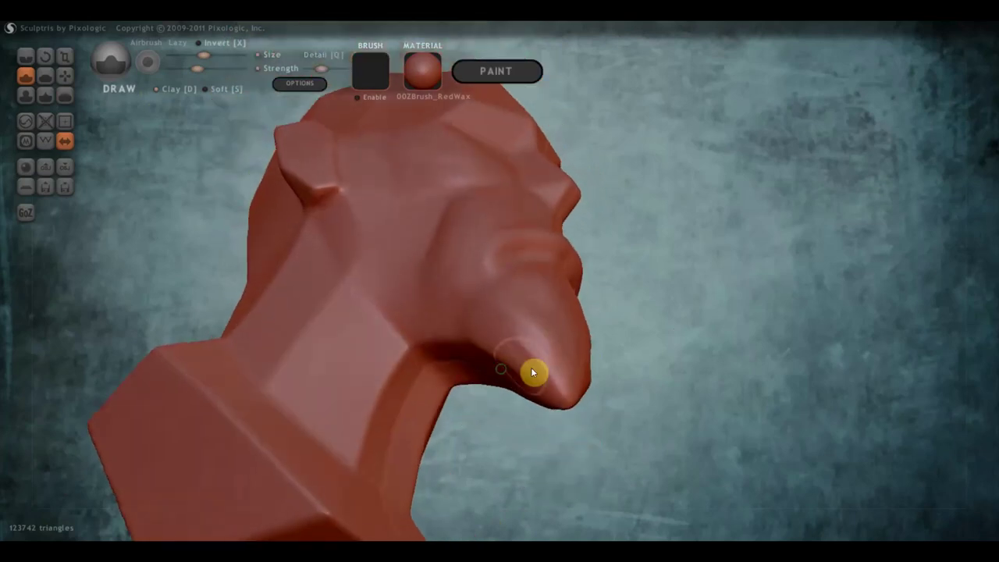
Step: Flatten the beard's tip with the Flatten brush
click(45, 75)
mouse_move(200, 196)
right_down()
mouse_move(521, 349)
mouse_move(507, 347)
right_up()
scroll(515, 341, up, 2)
mouse_move(517, 341)
mouse_down()
mouse_move(541, 362)
mouse_move(521, 359)
mouse_move(535, 367)
mouse_move(501, 325)
mouse_up()
mouse_move(477, 378)
right_down()
mouse_move(414, 445)
mouse_move(583, 390)
mouse_move(475, 361)
right_up()
scroll(490, 328, down, 2)
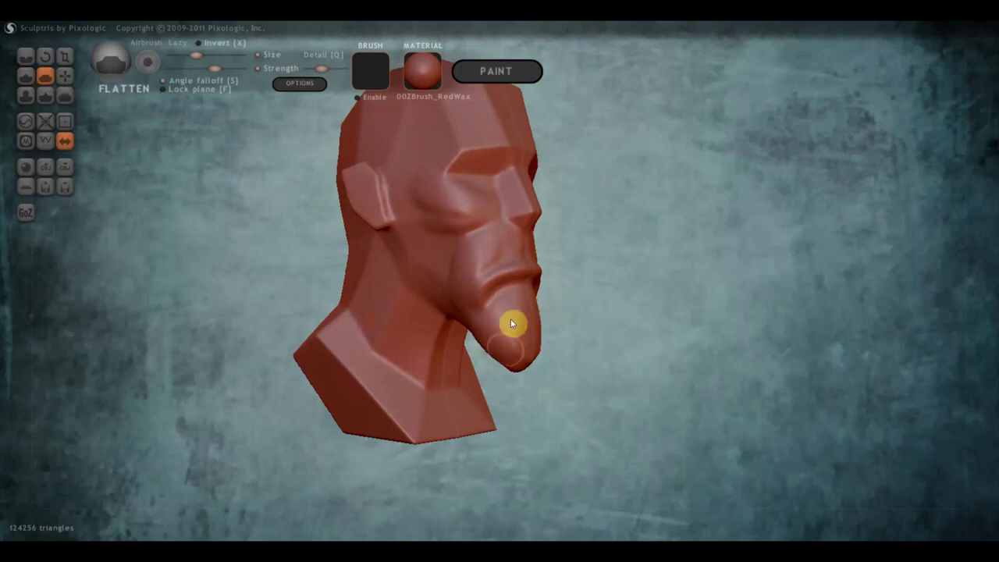
Step: Switch back to Draw and carve a horizontal crease below the lower lip
right_drag(517, 330, 404, 365)
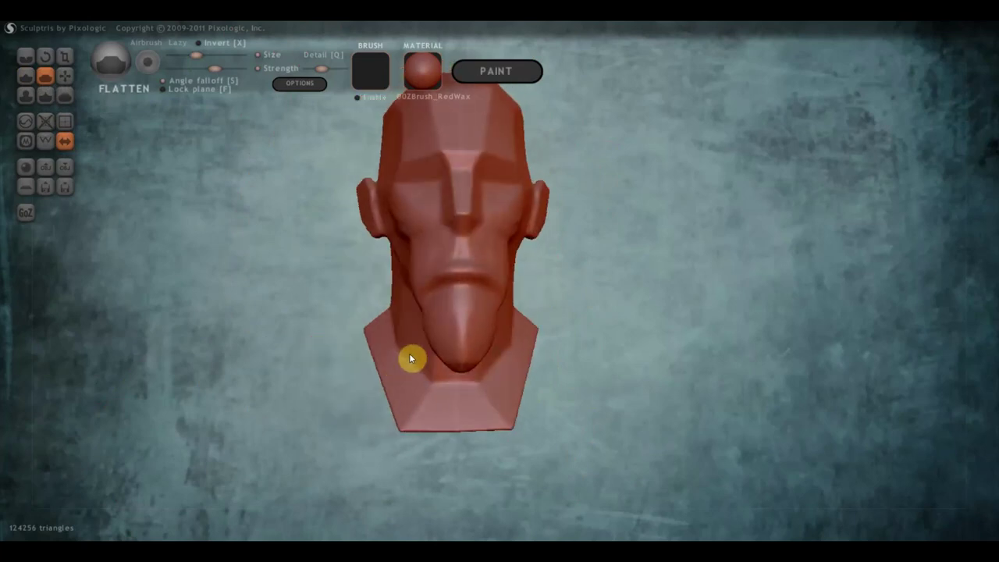
scroll(425, 321, up, 3)
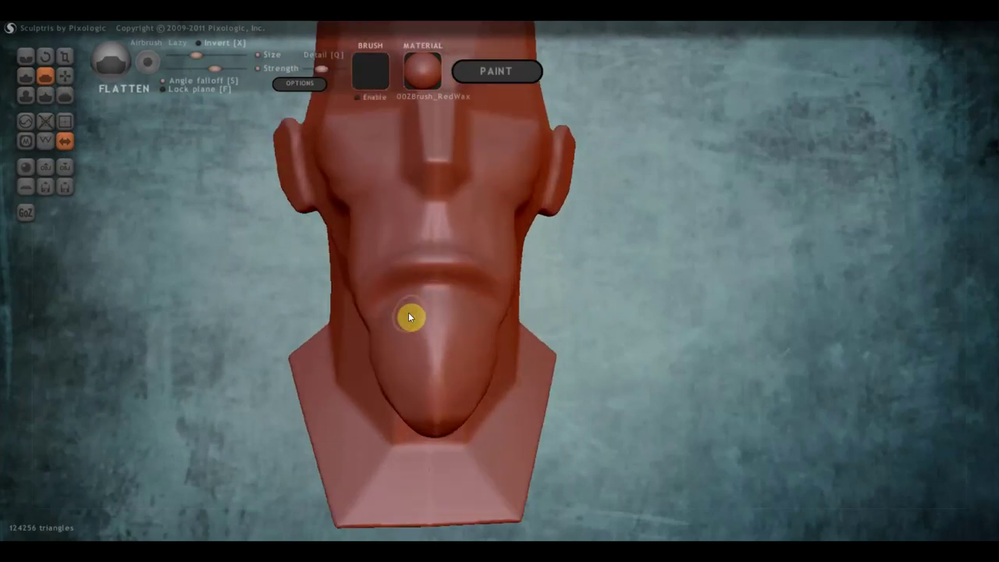
click(27, 76)
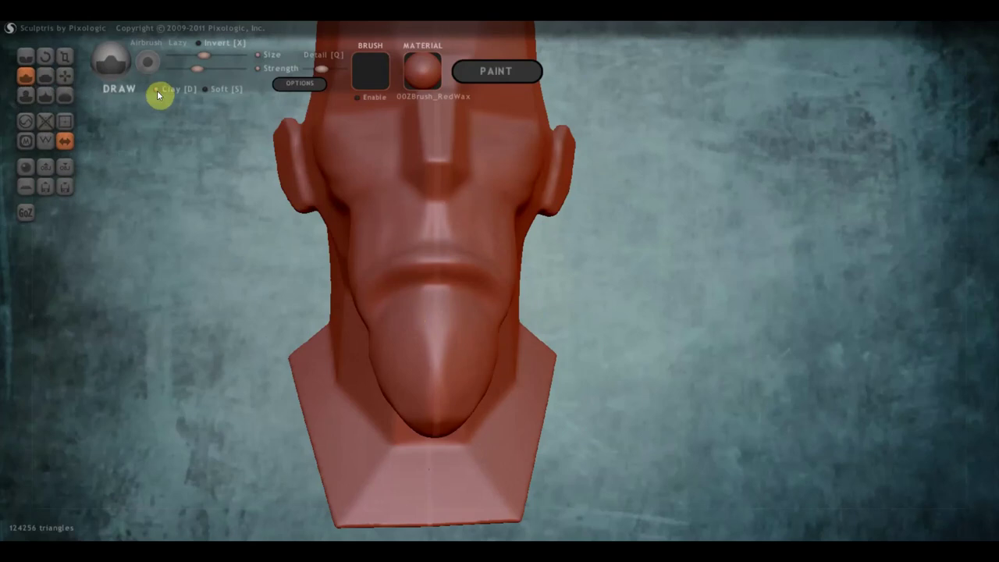
scroll(428, 294, up, 3)
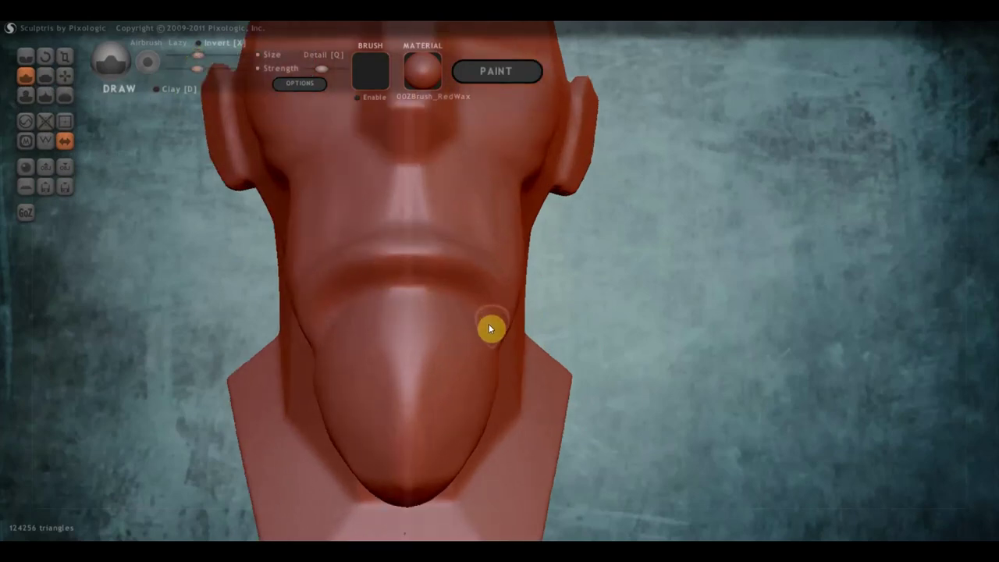
mouse_move(489, 326)
mouse_down()
mouse_move(392, 291)
mouse_move(323, 328)
mouse_move(384, 298)
mouse_move(459, 310)
mouse_move(339, 317)
mouse_move(386, 292)
mouse_move(326, 337)
mouse_up()
Step: Indent the lower-lip corners and carve creases from the chin up to them
mouse_move(350, 330)
right_down()
mouse_move(535, 335)
mouse_move(557, 300)
right_up()
mouse_move(556, 300)
mouse_down()
mouse_move(528, 315)
mouse_move(508, 357)
mouse_move(517, 318)
mouse_move(395, 294)
mouse_up()
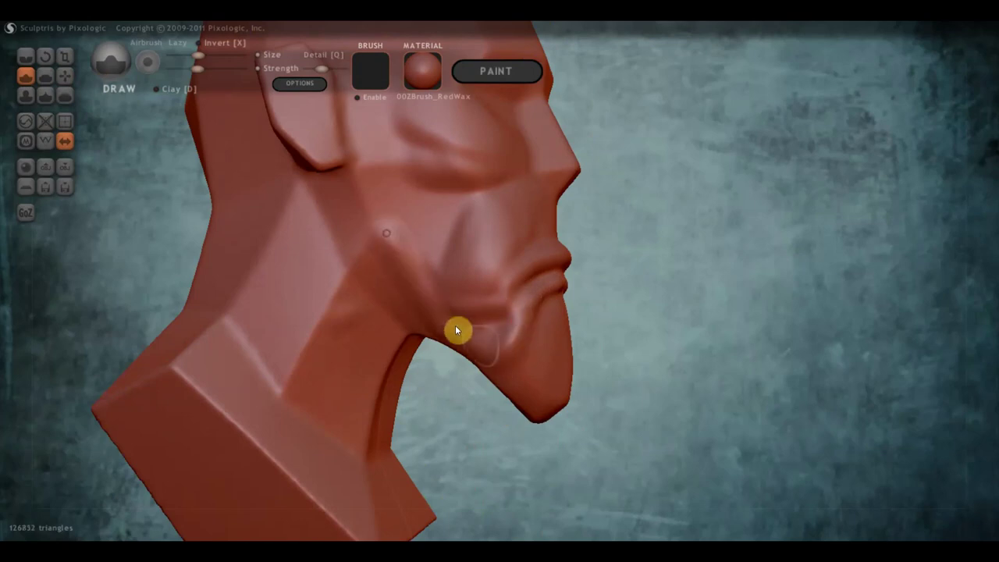
mouse_move(501, 335)
mouse_down()
mouse_move(522, 308)
mouse_move(577, 284)
mouse_up()
scroll(549, 340, down, 3)
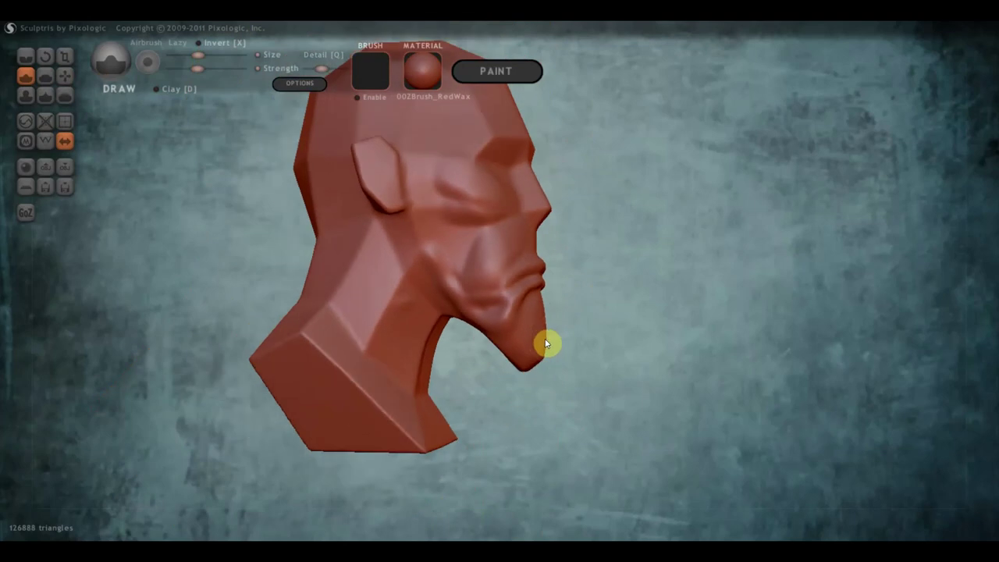
scroll(547, 341, down, 2)
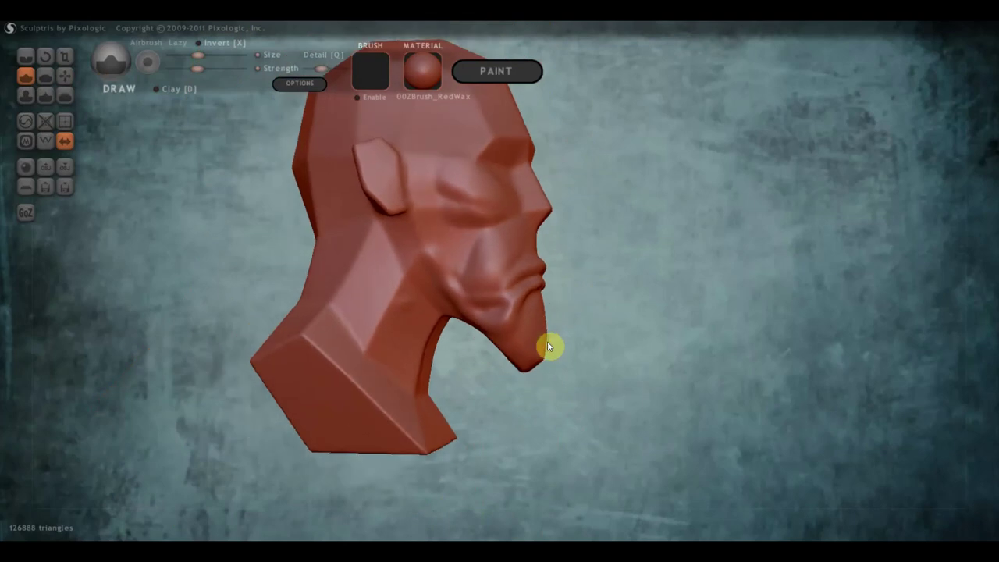
Step: With the Grab brush, undo a trial chin stretch, then reshape the jaw and cheek contours
click(65, 75)
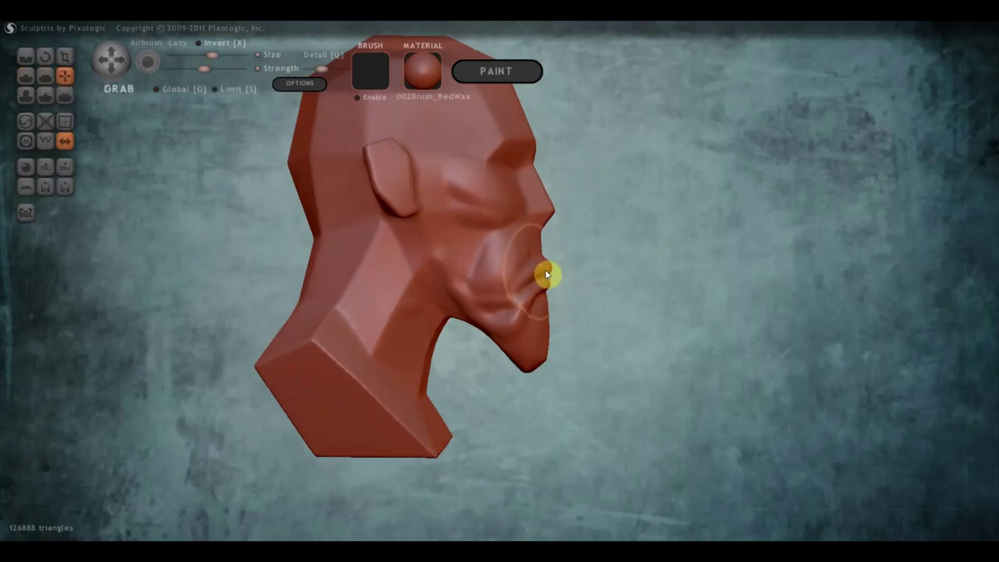
mouse_move(553, 272)
mouse_down()
mouse_move(534, 372)
mouse_move(555, 358)
mouse_up()
key(ctrl+z)
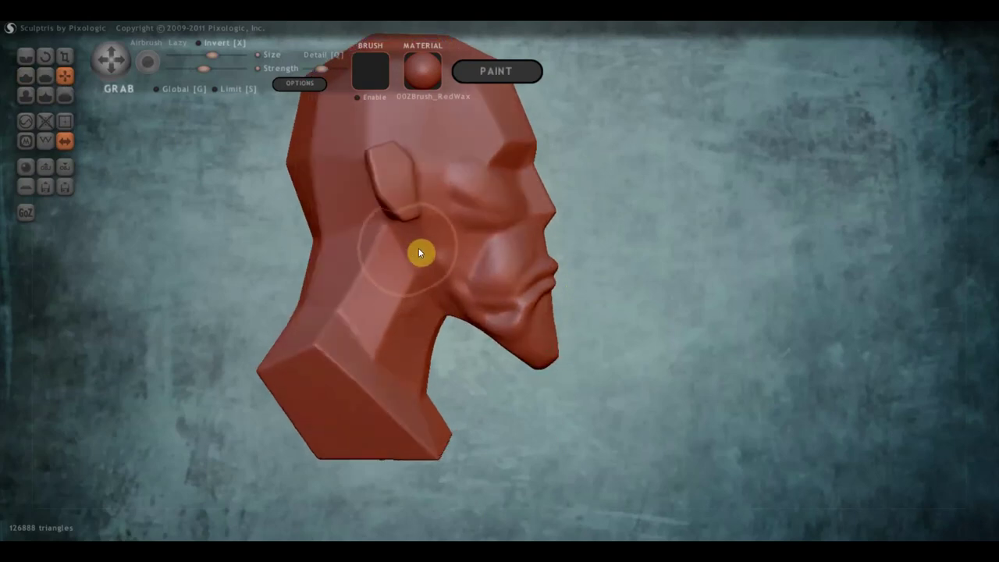
mouse_move(435, 266)
mouse_down()
mouse_move(426, 268)
mouse_move(401, 223)
mouse_move(472, 266)
mouse_move(537, 216)
mouse_move(491, 241)
mouse_up()
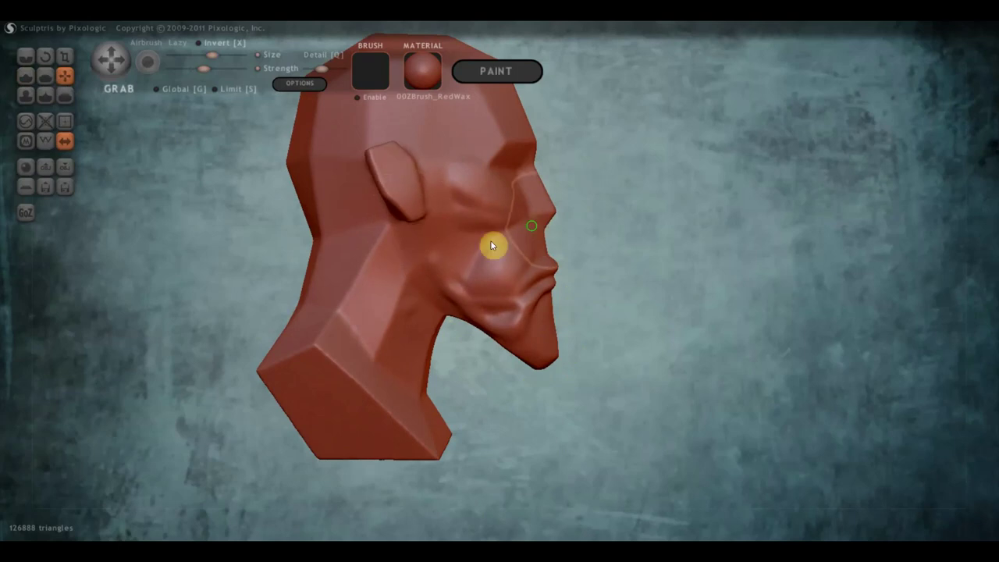
mouse_move(491, 241)
right_down()
mouse_move(388, 249)
mouse_move(364, 236)
right_up()
scroll(379, 236, up, 3)
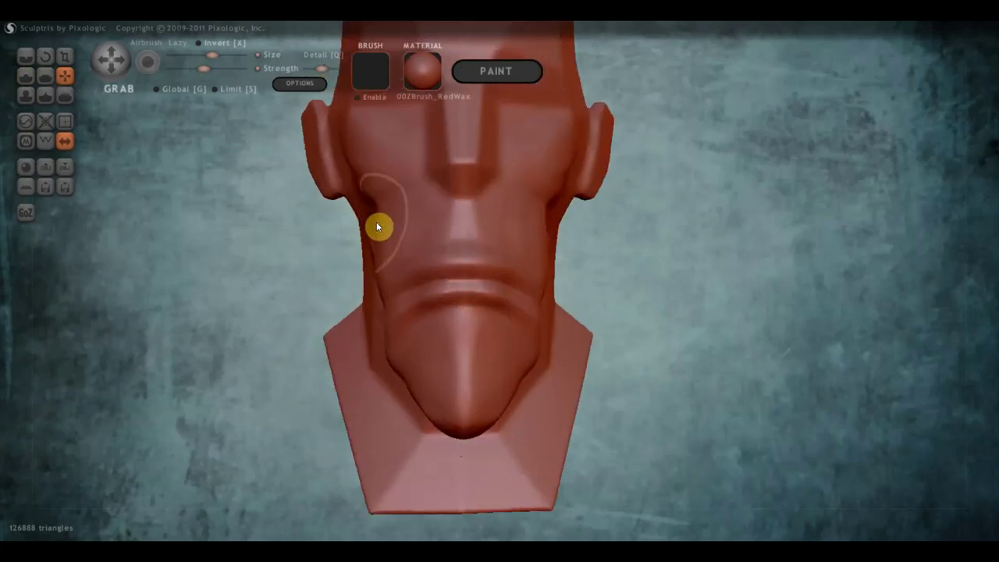
drag(386, 207, 401, 212)
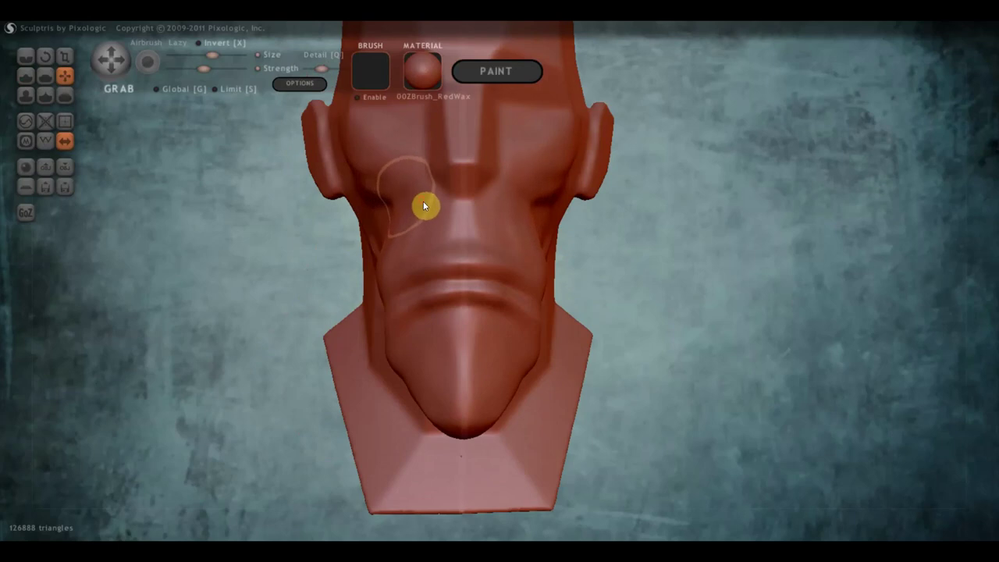
Step: Pull and reshape the grooves around the mouth from a three-quarter view
mouse_move(529, 220)
right_down()
mouse_move(448, 243)
mouse_move(444, 256)
mouse_move(515, 287)
right_up()
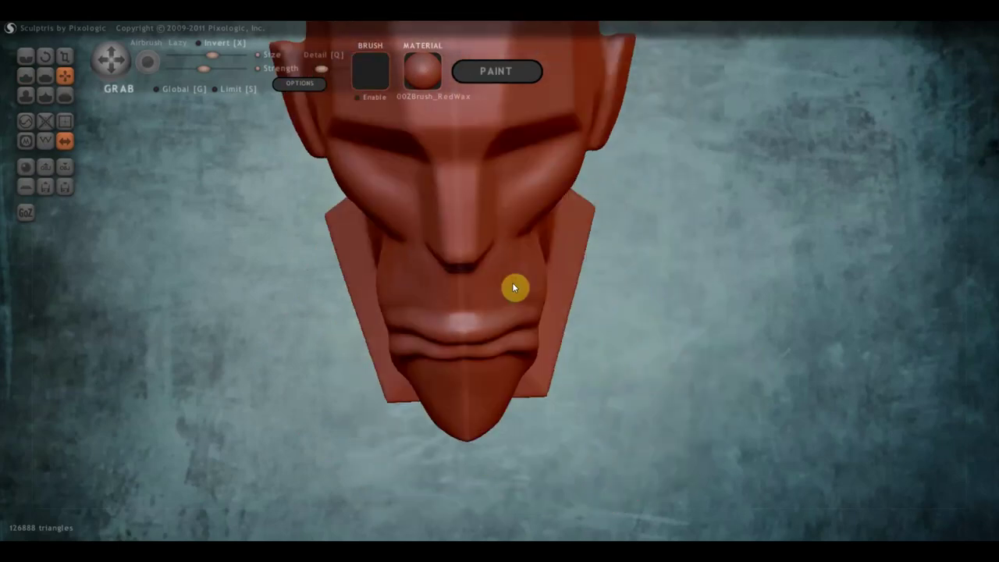
mouse_move(480, 244)
right_down()
mouse_move(474, 174)
mouse_move(470, 241)
right_up()
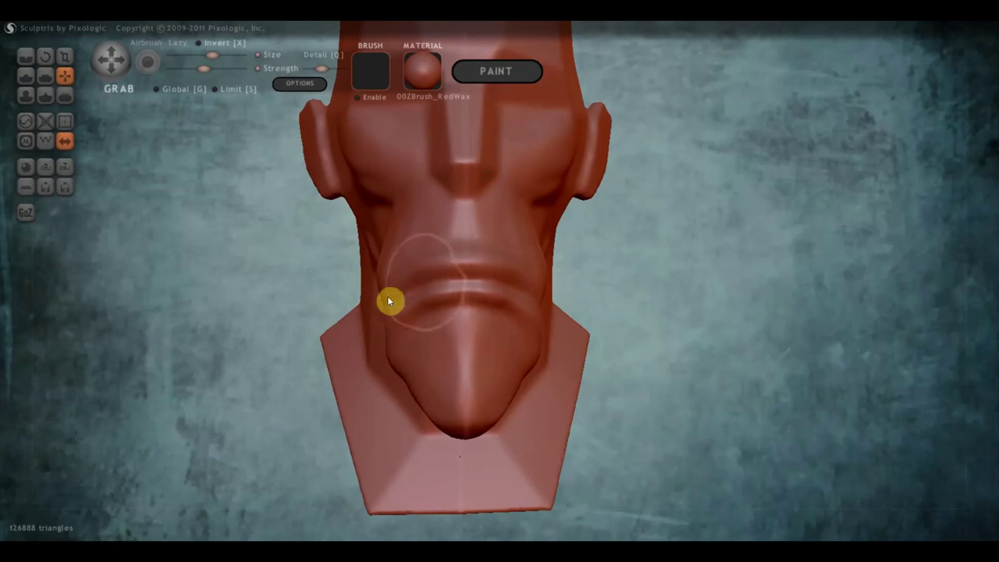
mouse_move(390, 296)
right_down()
mouse_move(523, 250)
mouse_move(486, 239)
right_up()
drag(486, 238, 490, 279)
Step: Pull the beard's tip slightly outward and reshape it from the side profile
right_drag(490, 279, 562, 314)
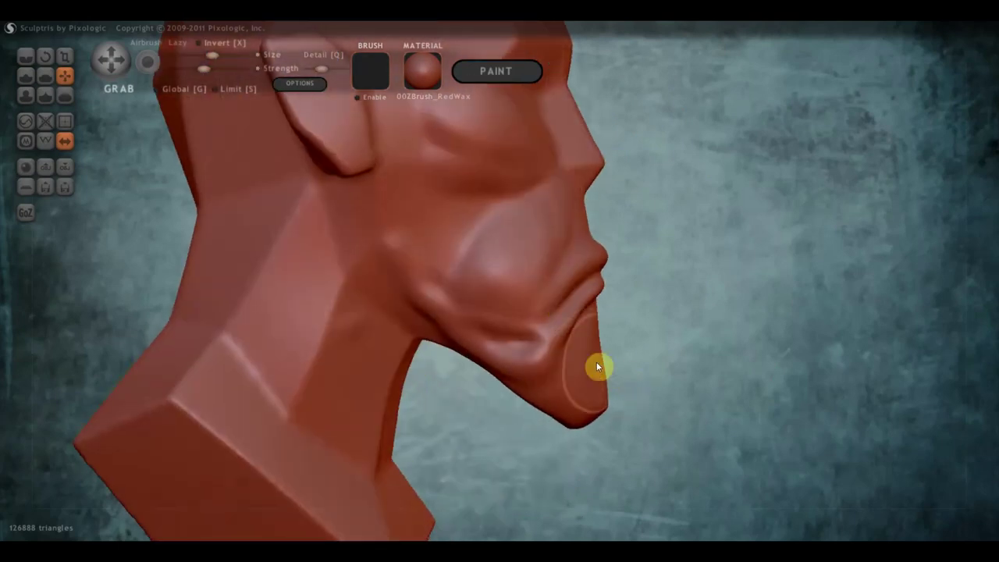
drag(601, 363, 610, 357)
mouse_move(610, 357)
right_down()
mouse_move(462, 355)
mouse_move(553, 415)
right_up()
mouse_move(555, 400)
mouse_down()
mouse_move(556, 391)
mouse_move(567, 393)
mouse_up()
mouse_move(567, 393)
right_down()
mouse_move(481, 361)
mouse_move(632, 326)
right_up()
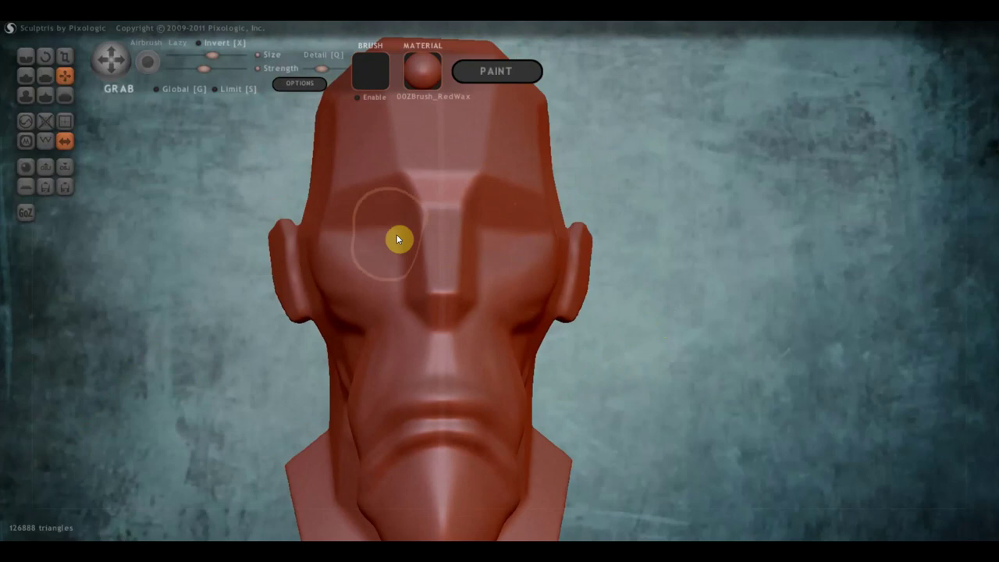
right_drag(391, 230, 385, 230)
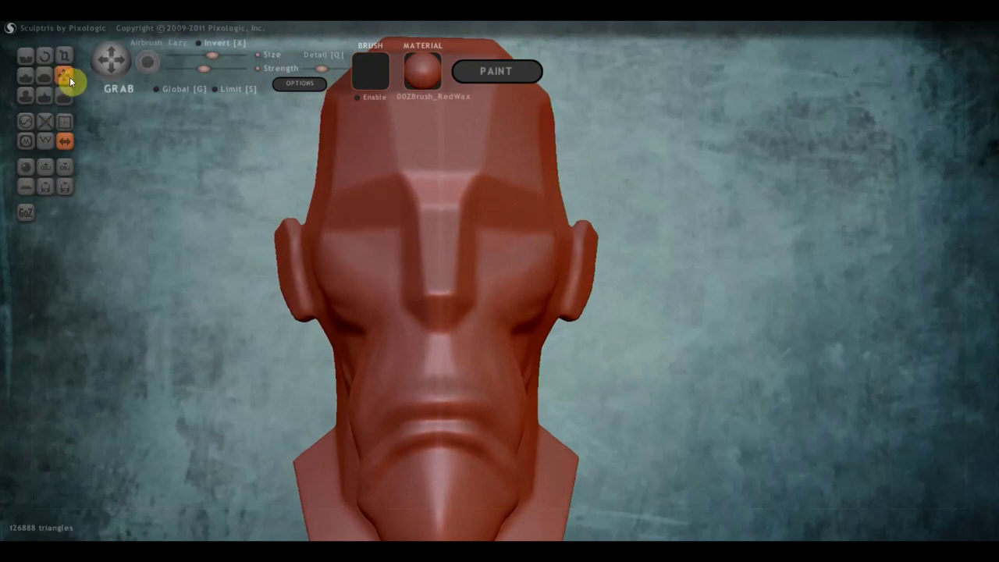
Step: With the Draw brush, build up the brow and sculpt rounded heavy eyelids over both eyes
click(26, 75)
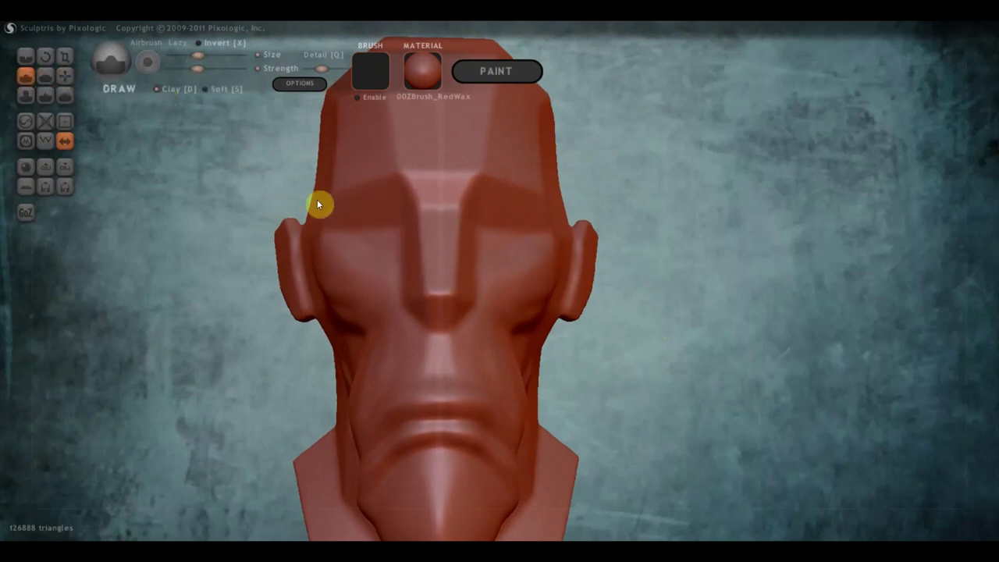
drag(199, 57, 191, 56)
mouse_move(404, 226)
mouse_down()
mouse_move(353, 235)
mouse_move(387, 229)
mouse_move(361, 218)
mouse_up()
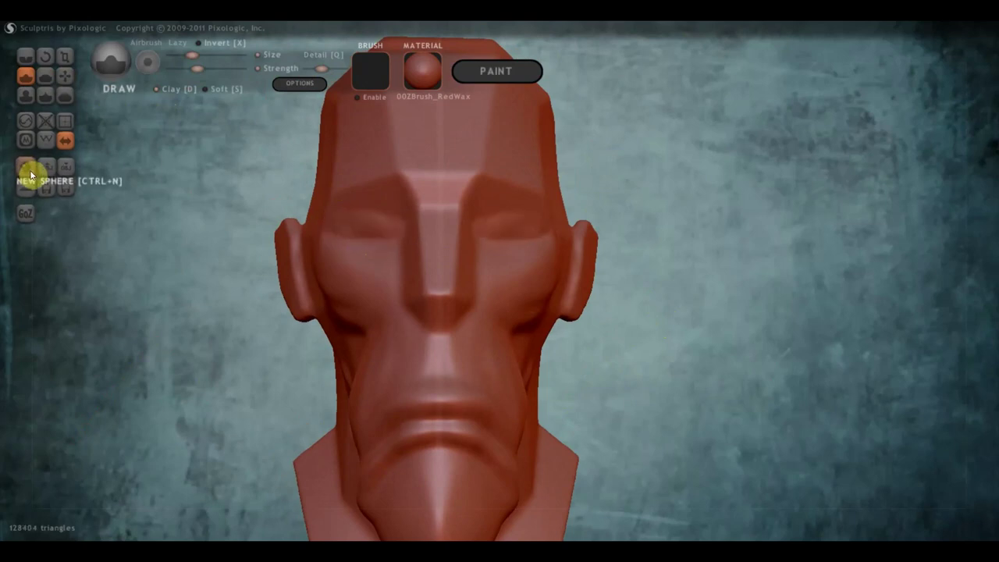
click(199, 55)
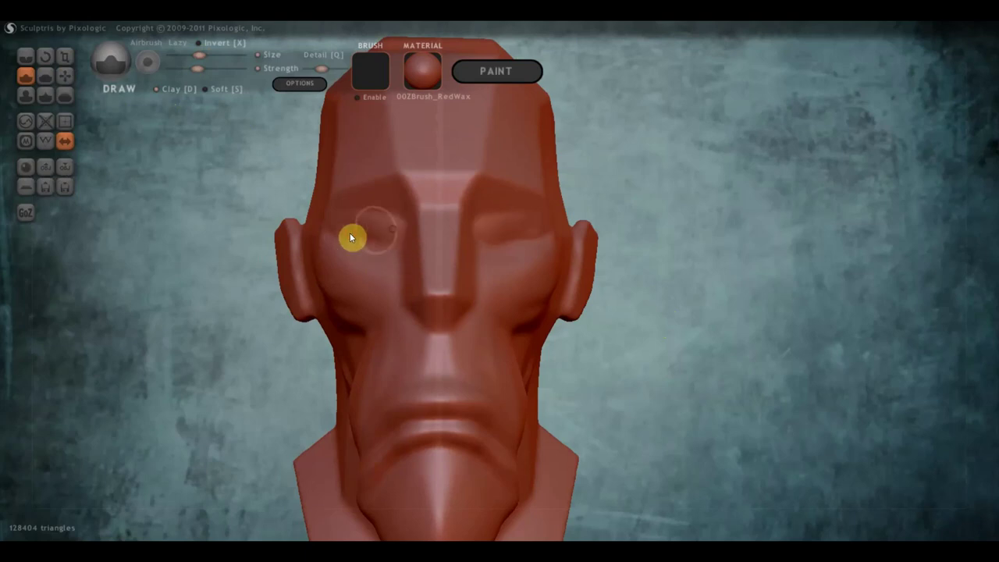
mouse_move(350, 232)
mouse_down()
mouse_move(384, 230)
mouse_move(373, 229)
mouse_up()
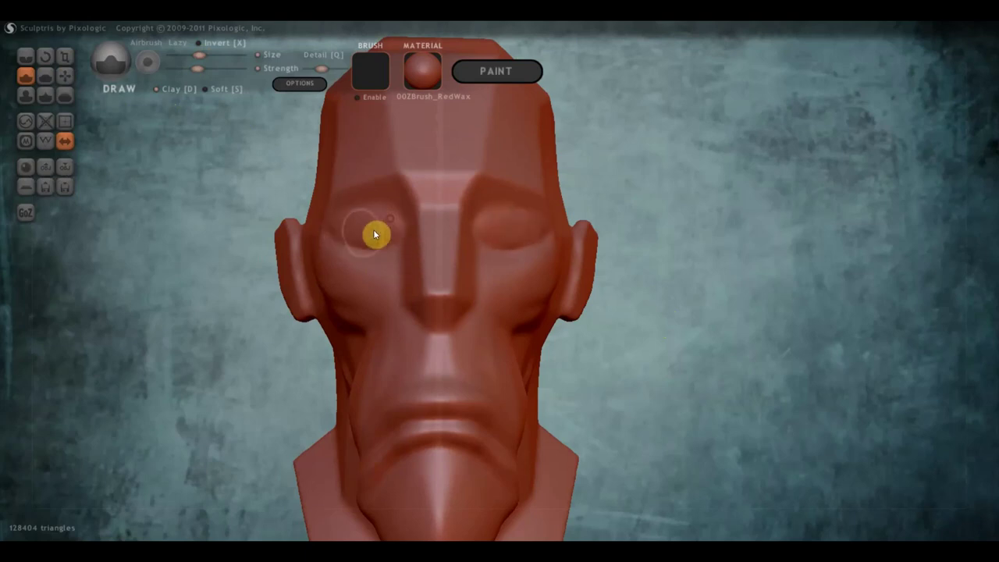
Step: Cut eyelid slits with the Crease brush and deepen the lid and brow creases
click(26, 56)
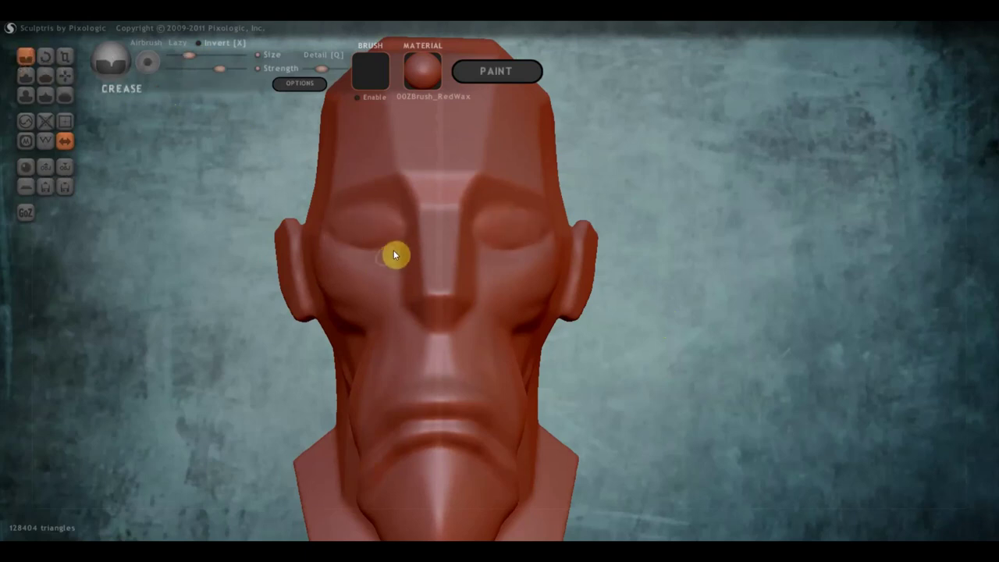
mouse_move(402, 244)
mouse_down()
mouse_move(341, 244)
mouse_move(379, 270)
mouse_move(410, 250)
mouse_move(398, 265)
mouse_move(351, 263)
mouse_up()
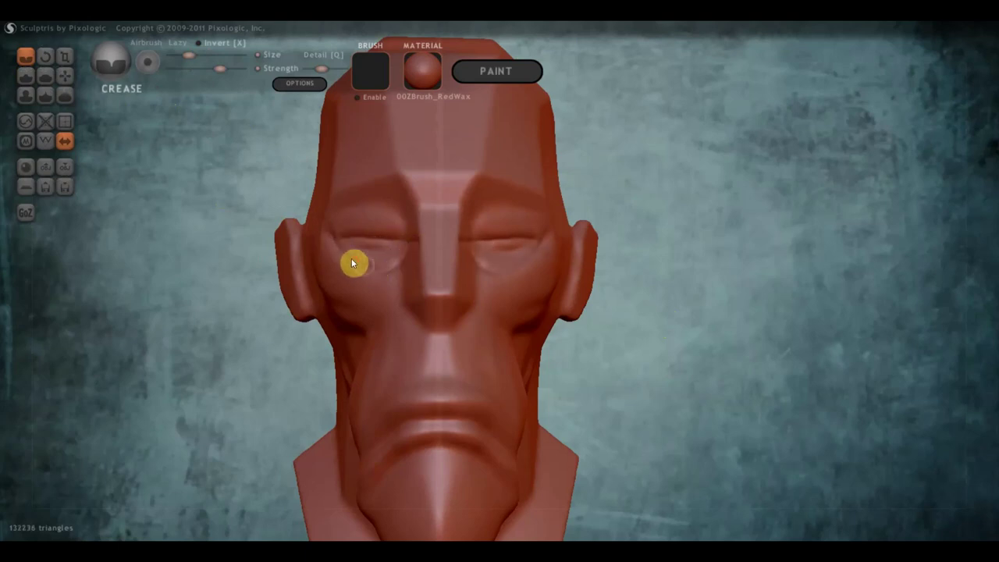
drag(328, 232, 332, 239)
mouse_move(353, 202)
mouse_down()
mouse_move(376, 199)
mouse_move(396, 215)
mouse_move(410, 254)
mouse_up()
mouse_move(412, 256)
right_down()
mouse_move(444, 265)
mouse_move(616, 258)
mouse_move(453, 277)
mouse_move(403, 265)
mouse_move(437, 254)
right_up()
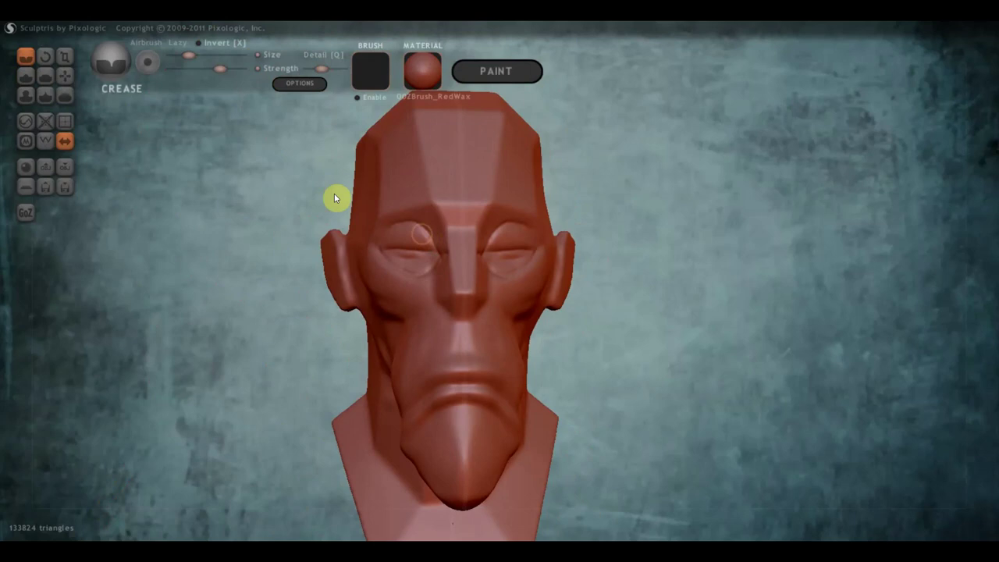
Step: Use Draw with Clay at lower strength to sculpt a brow ridge across the forehead
click(26, 76)
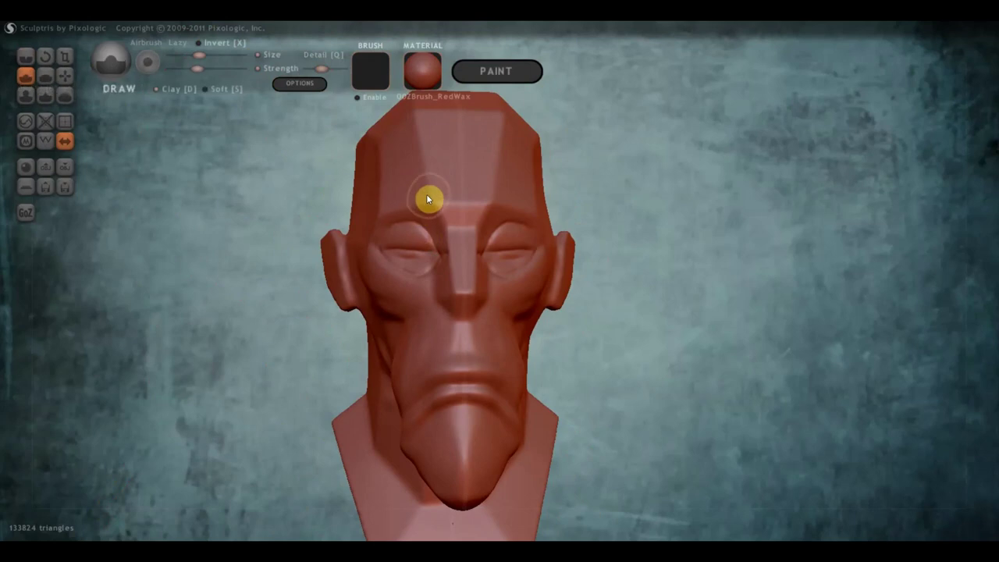
click(156, 89)
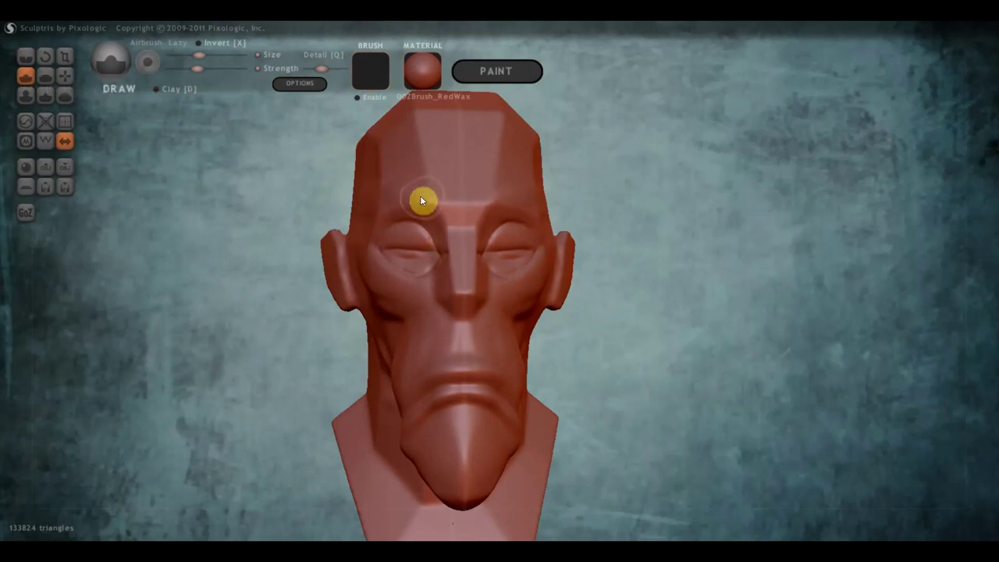
click(191, 68)
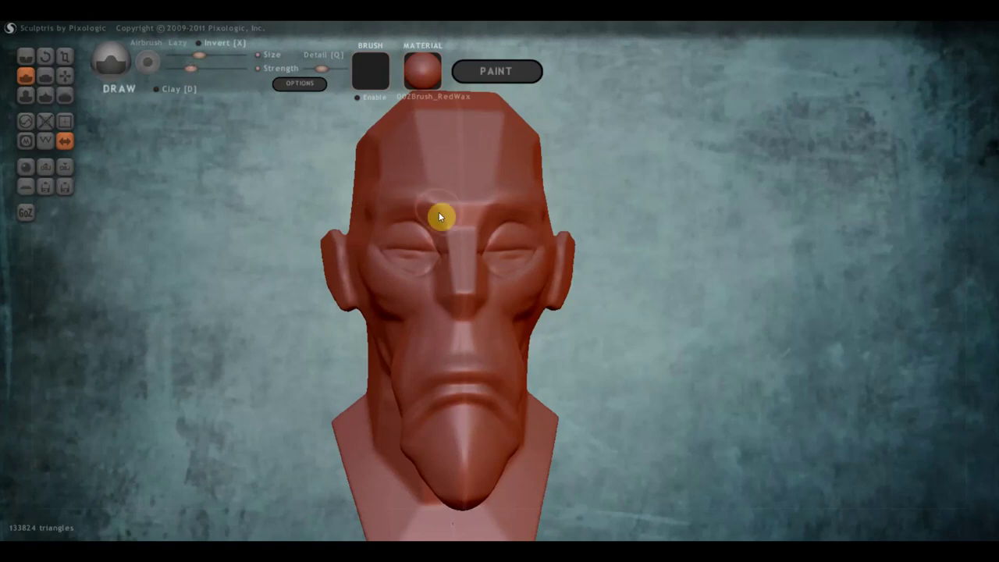
mouse_move(439, 216)
mouse_down()
mouse_move(379, 203)
mouse_move(439, 196)
mouse_move(436, 178)
mouse_move(413, 218)
mouse_up()
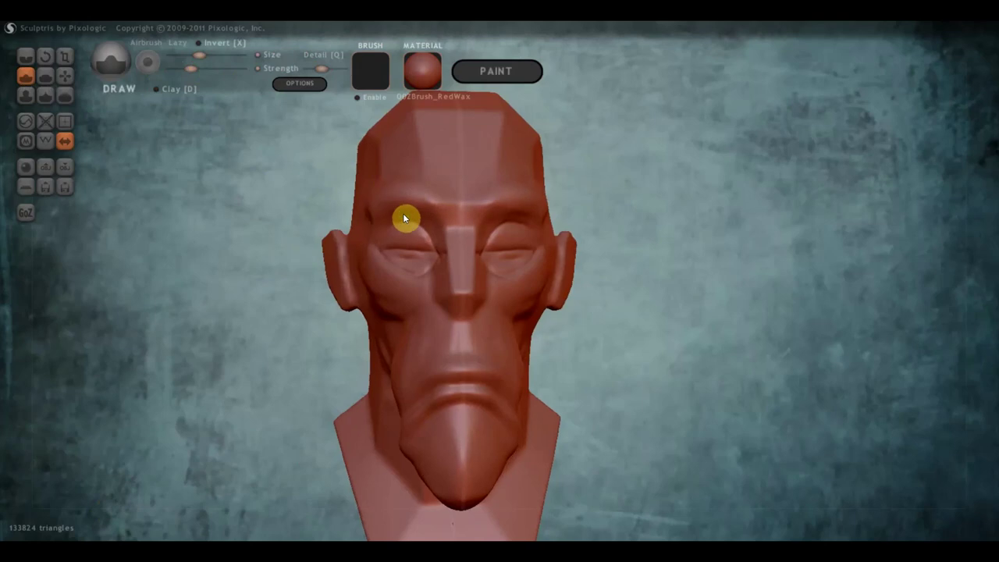
right_drag(480, 280, 433, 209)
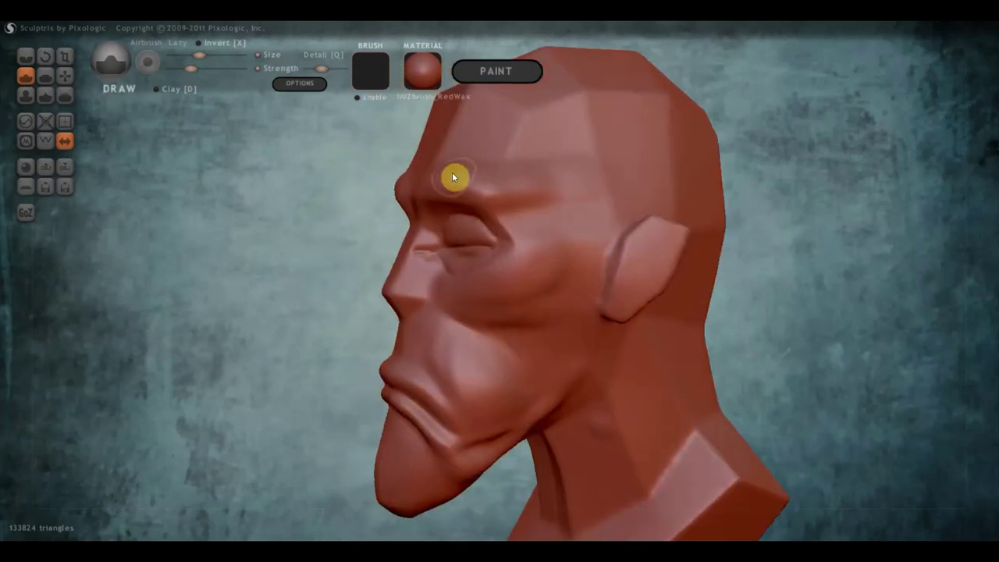
right_drag(495, 205, 632, 192)
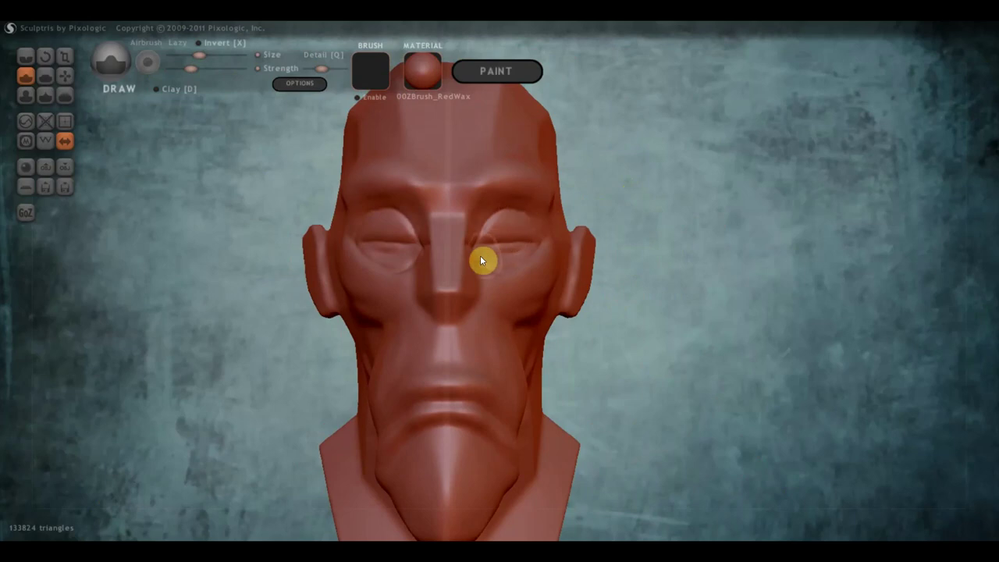
Step: Extend the raised nose bridge down to the tip and round out the nose tip
mouse_move(475, 289)
right_down()
mouse_move(598, 285)
mouse_move(473, 284)
mouse_move(469, 309)
mouse_move(561, 315)
mouse_move(544, 320)
mouse_move(483, 323)
mouse_move(474, 294)
right_up()
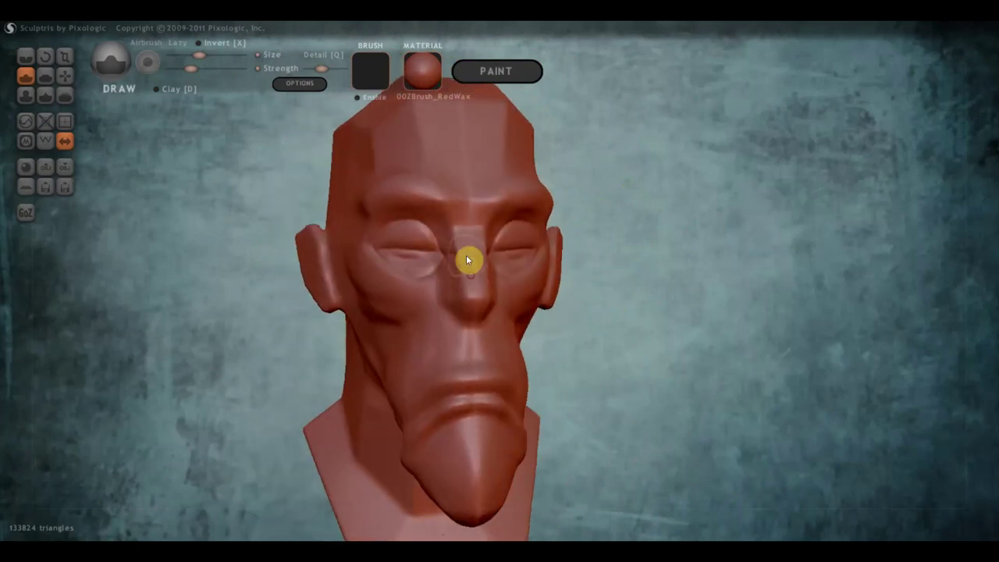
mouse_move(466, 256)
mouse_down()
mouse_move(479, 305)
mouse_move(481, 294)
mouse_up()
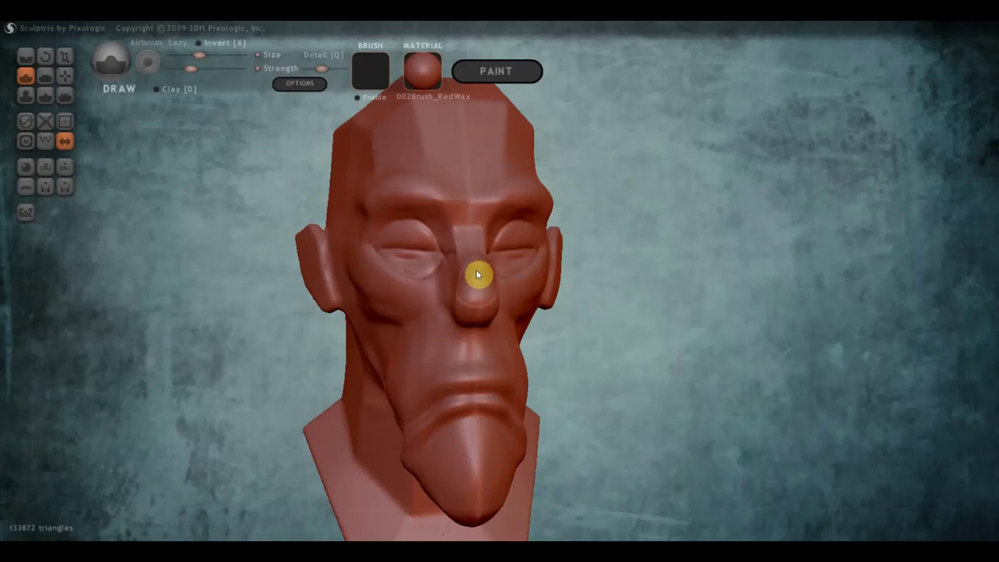
mouse_move(475, 270)
right_down()
mouse_move(590, 297)
mouse_move(637, 289)
mouse_move(564, 270)
right_up()
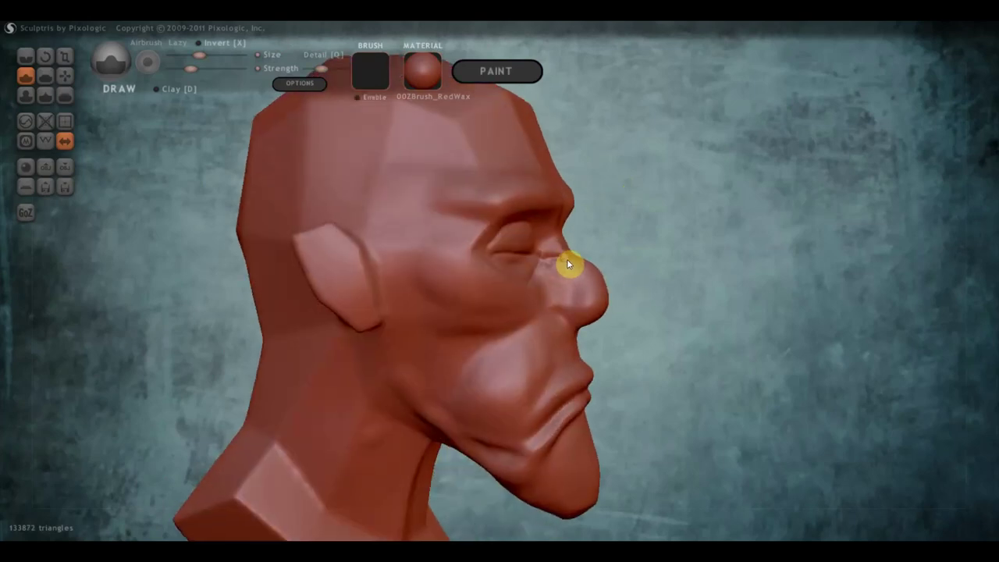
mouse_move(584, 271)
mouse_down()
mouse_move(590, 312)
mouse_move(584, 278)
mouse_up()
Step: With the Grab brush, drag the nose tip out and down into a long, narrow hooked point
click(66, 76)
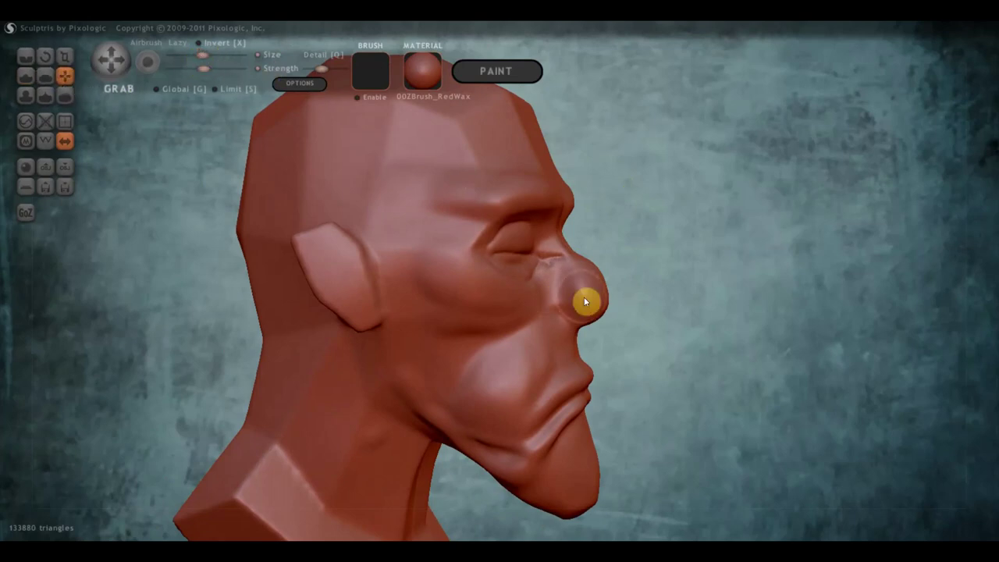
drag(598, 312, 628, 345)
mouse_move(624, 298)
mouse_down()
mouse_move(603, 273)
mouse_move(597, 306)
mouse_move(437, 320)
mouse_move(470, 340)
mouse_up()
right_drag(470, 340, 290, 289)
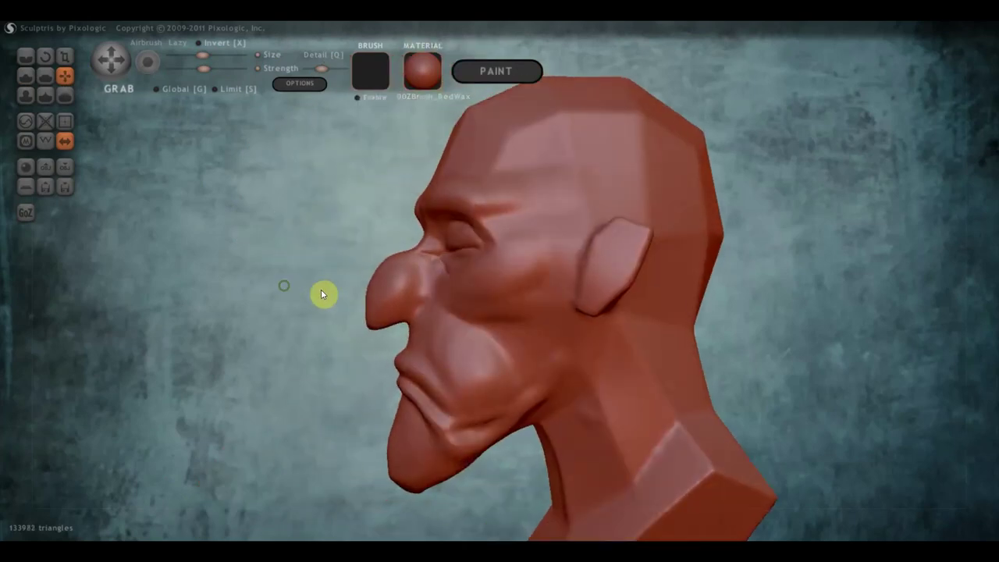
drag(372, 315, 374, 336)
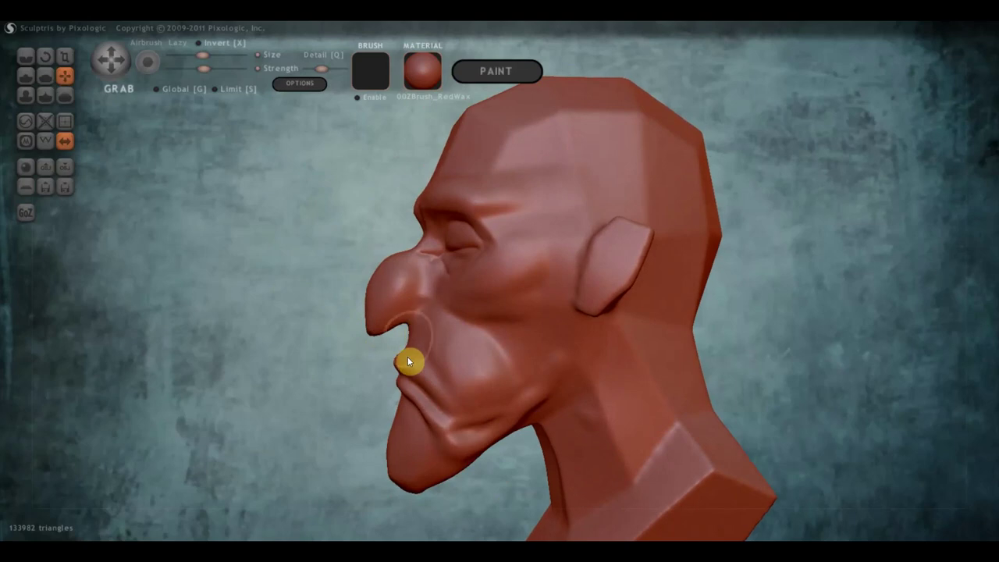
scroll(414, 386, down, 5)
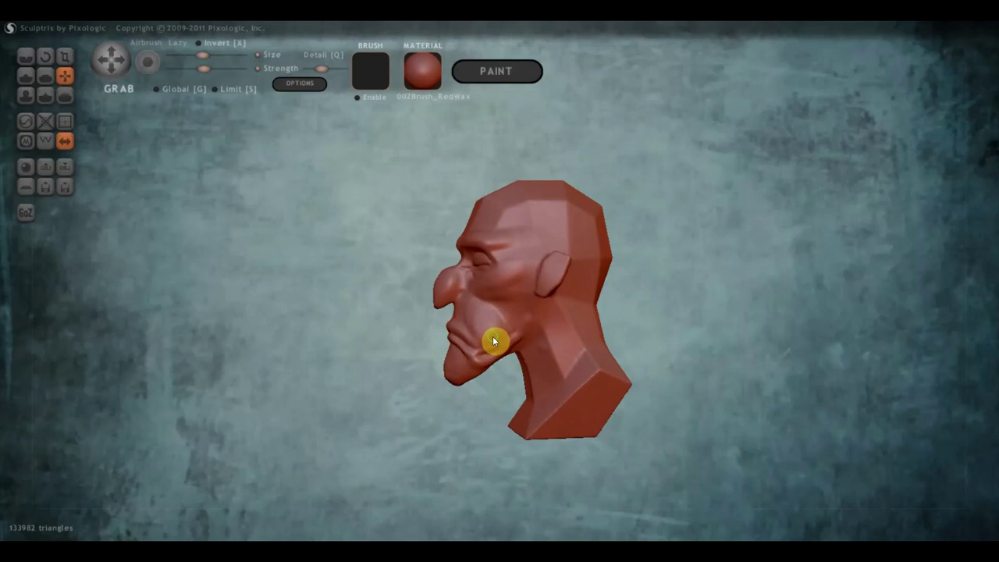
Step: Turn the head to a left-facing profile and pull the ear out from the side of the head
mouse_move(492, 336)
right_down()
mouse_move(624, 346)
mouse_move(649, 336)
right_up()
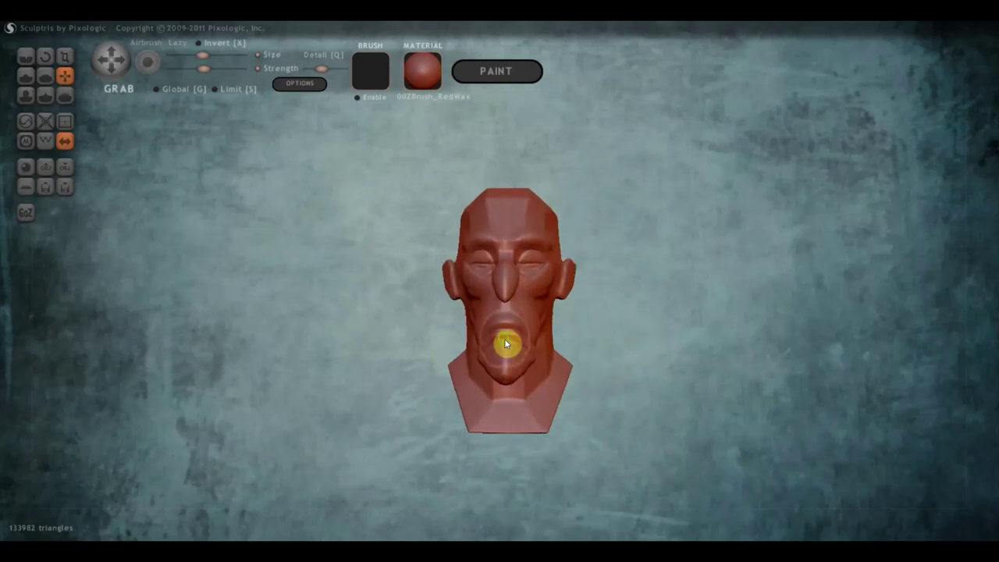
mouse_move(508, 341)
right_down()
mouse_move(546, 345)
mouse_move(434, 296)
mouse_move(426, 309)
right_up()
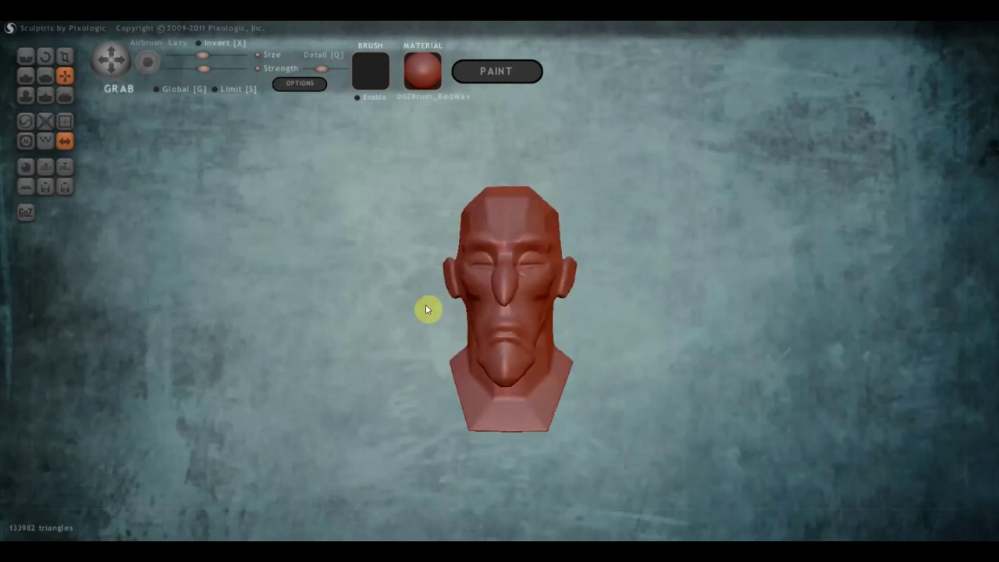
scroll(500, 295, up, 3)
right_drag(514, 295, 345, 302)
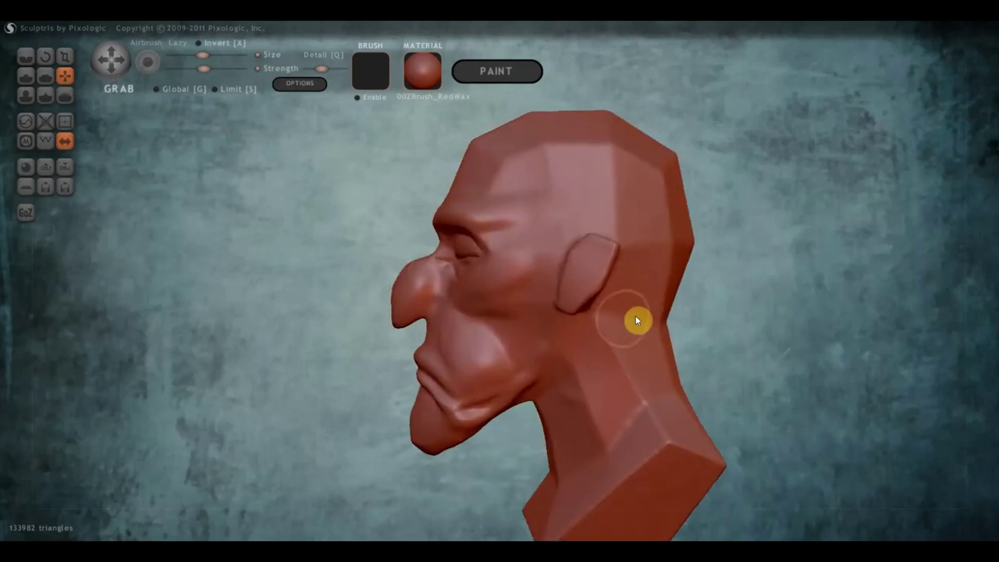
scroll(616, 319, down, 2)
scroll(580, 279, down, 1)
scroll(572, 270, down, 2)
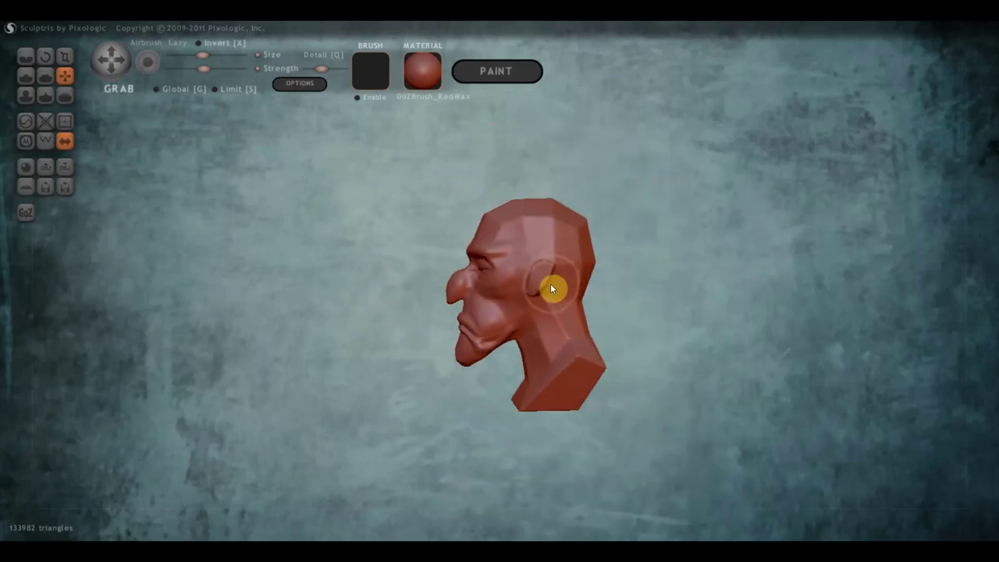
drag(544, 271, 551, 263)
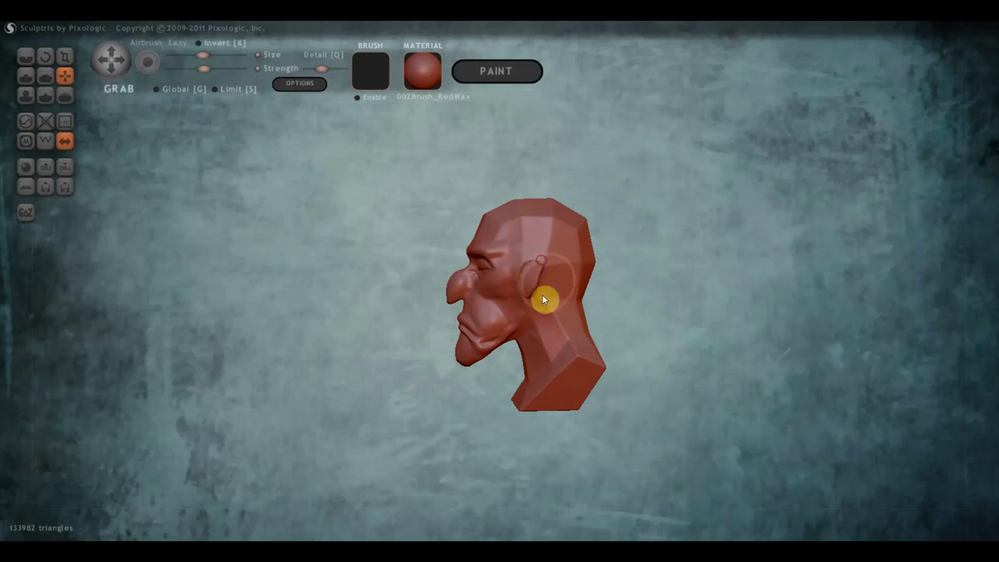
Step: Orbit from a straight front view back to a side profile to inspect the nose and beard
right_drag(524, 301, 676, 303)
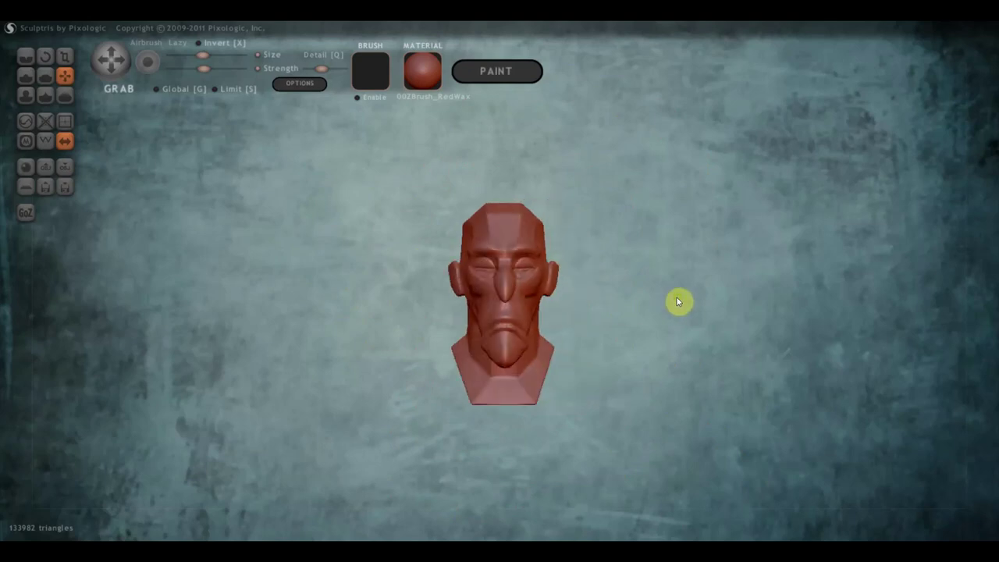
scroll(572, 334, up, 2)
scroll(573, 337, up, 2)
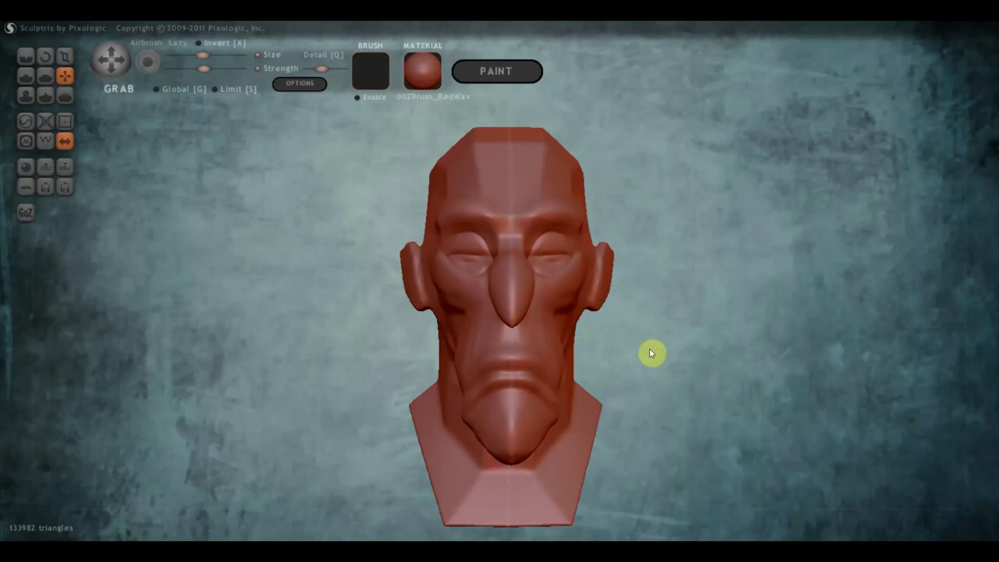
alt+right_drag(650, 352, 653, 288)
mouse_move(652, 293)
mouse_down()
mouse_move(782, 270)
mouse_move(620, 323)
mouse_move(663, 281)
mouse_move(581, 312)
mouse_up()
alt+right_drag(581, 312, 621, 299)
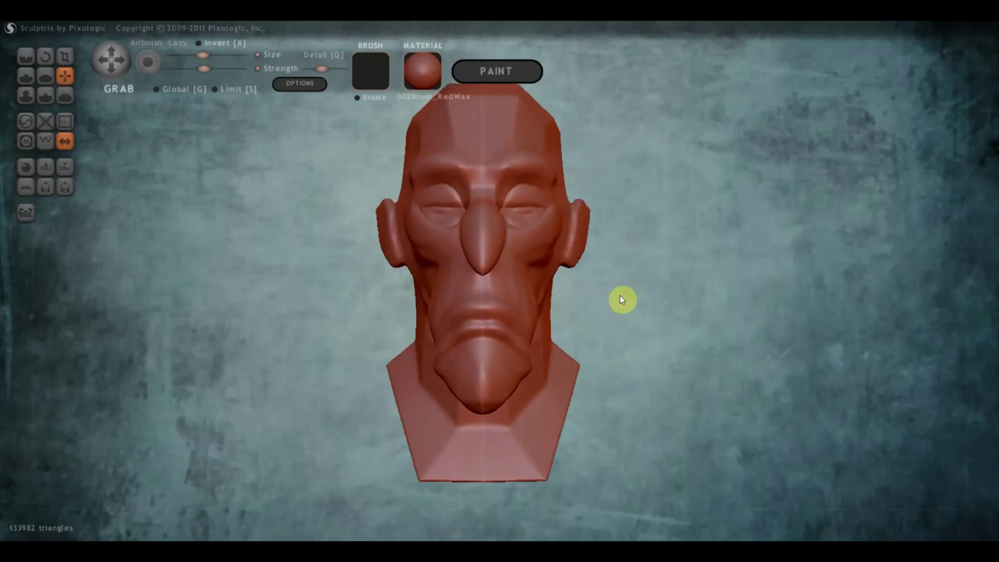
shift+drag(620, 315, 562, 314)
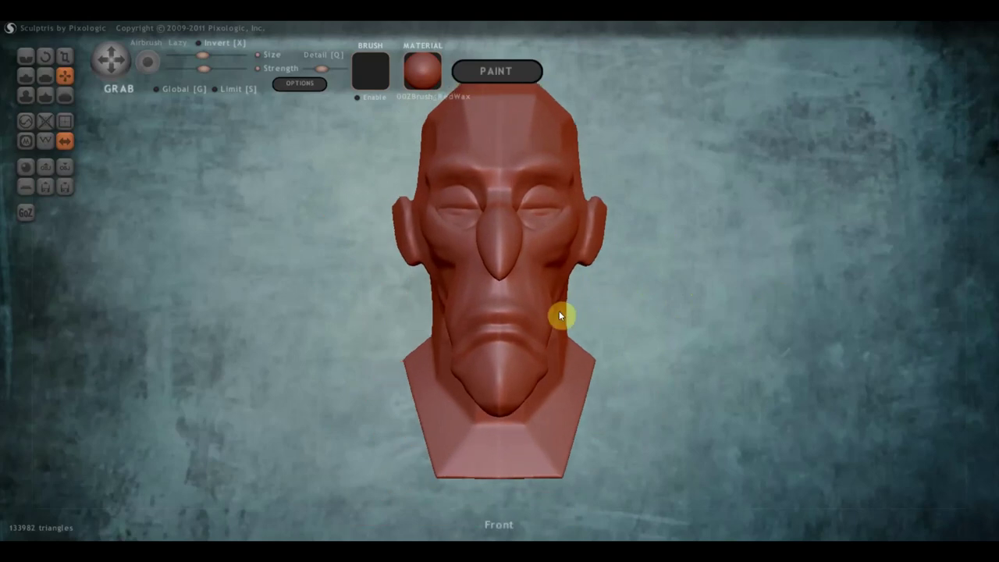
mouse_move(669, 310)
mouse_down()
mouse_move(542, 319)
mouse_move(655, 312)
mouse_move(769, 352)
mouse_move(587, 276)
mouse_move(541, 352)
mouse_move(531, 414)
mouse_move(582, 410)
mouse_move(551, 405)
mouse_up()
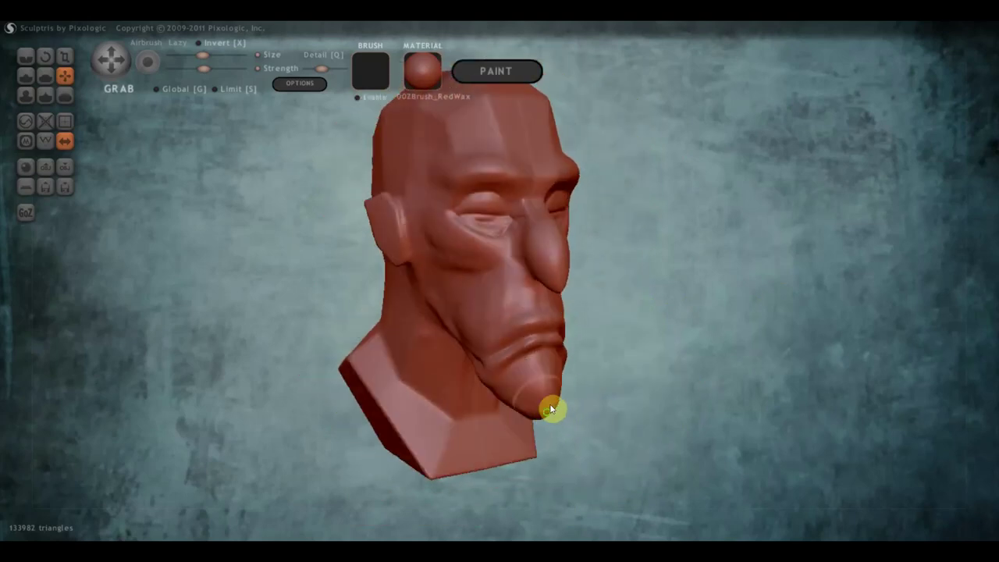
scroll(580, 375, up, 2)
scroll(597, 367, up, 3)
drag(597, 367, 657, 348)
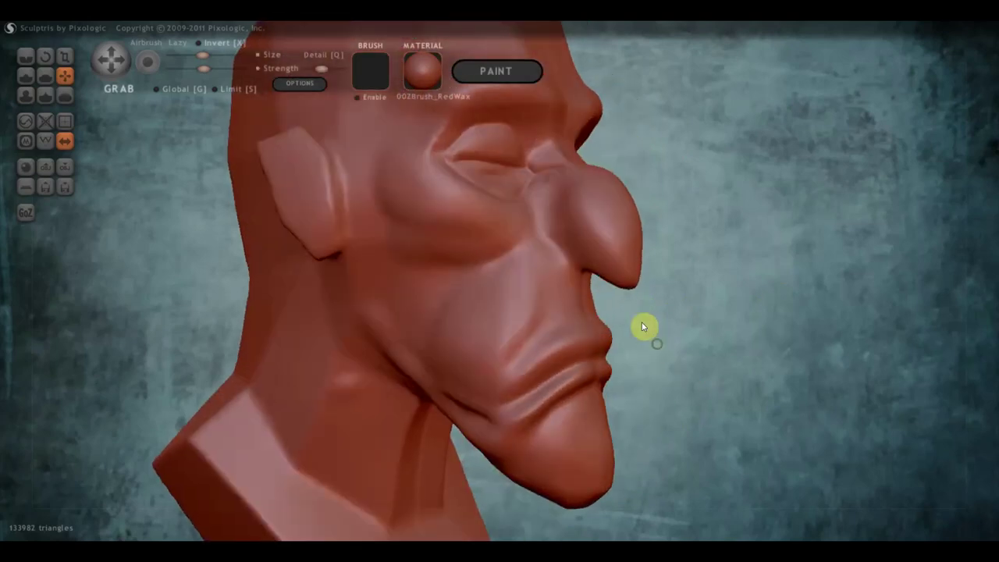
Step: With the Draw brush, build up flesh around the first nostril of the hooked nose
click(28, 76)
mouse_move(562, 236)
mouse_down()
mouse_move(577, 241)
mouse_move(564, 259)
mouse_move(566, 237)
mouse_move(539, 243)
mouse_up()
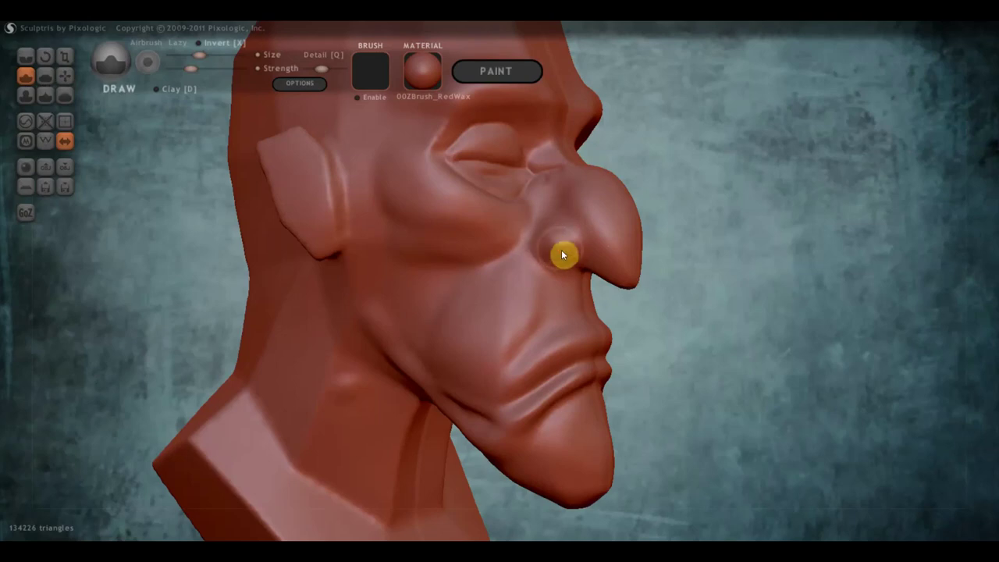
scroll(561, 250, down, 2)
mouse_move(561, 250)
right_down()
mouse_move(471, 270)
mouse_move(447, 260)
mouse_move(519, 262)
mouse_move(530, 252)
right_up()
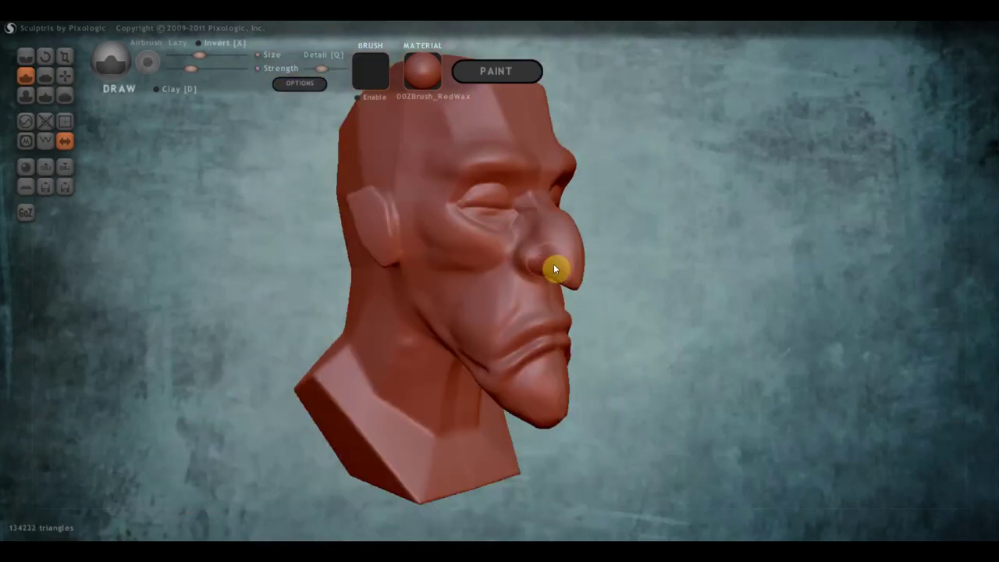
Step: Rotate to face forward and enlarge the nostril wing on the other side of the nose
mouse_move(553, 231)
right_down()
mouse_move(472, 245)
mouse_move(475, 232)
mouse_move(508, 263)
mouse_move(475, 252)
mouse_move(506, 189)
mouse_move(465, 194)
mouse_move(458, 175)
right_up()
scroll(483, 241, up, 2)
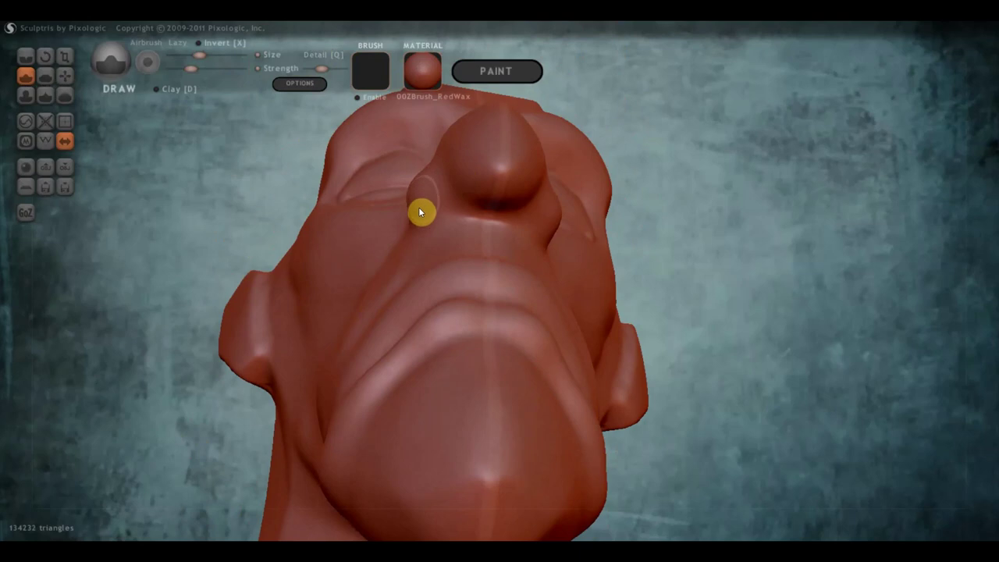
mouse_move(445, 202)
mouse_down()
mouse_move(439, 216)
mouse_move(444, 191)
mouse_move(621, 241)
mouse_move(671, 281)
mouse_move(513, 255)
mouse_up()
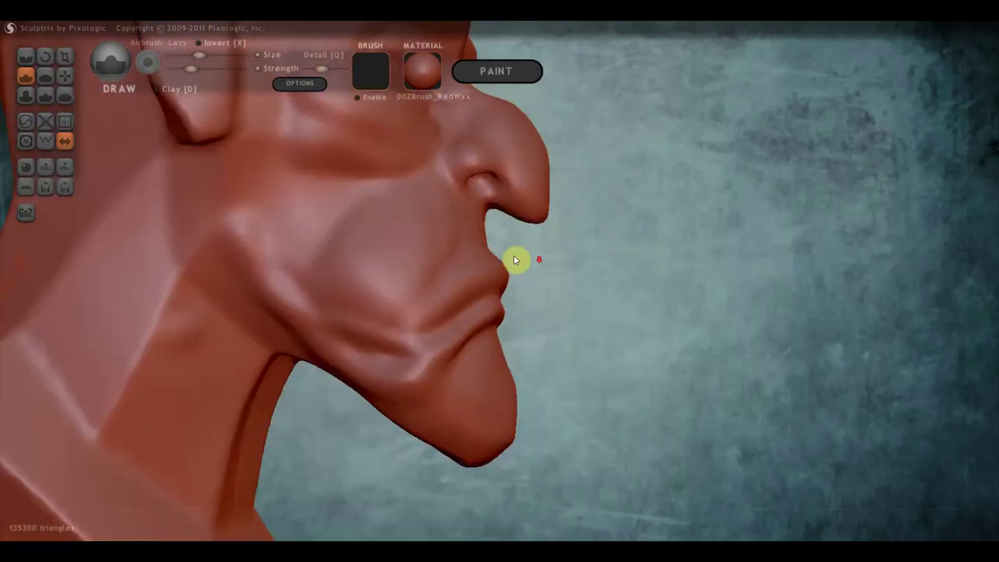
scroll(514, 255, down, 5)
mouse_move(295, 145)
right_down()
mouse_move(274, 211)
mouse_move(311, 225)
mouse_move(665, 238)
mouse_move(768, 338)
mouse_move(637, 325)
right_up()
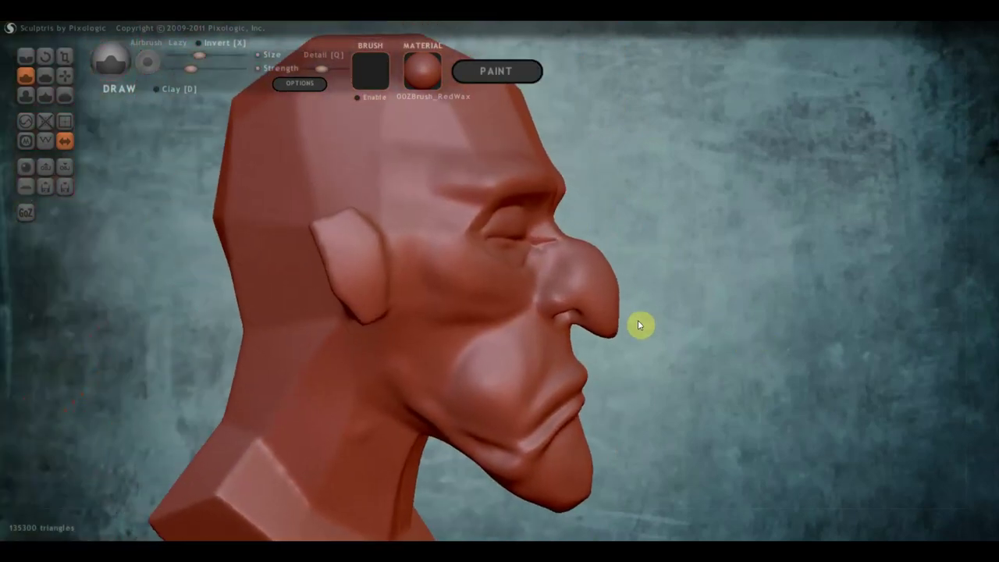
Step: Using Grab from a front view, drag the upper eyelid down so it hangs over the eye
click(65, 75)
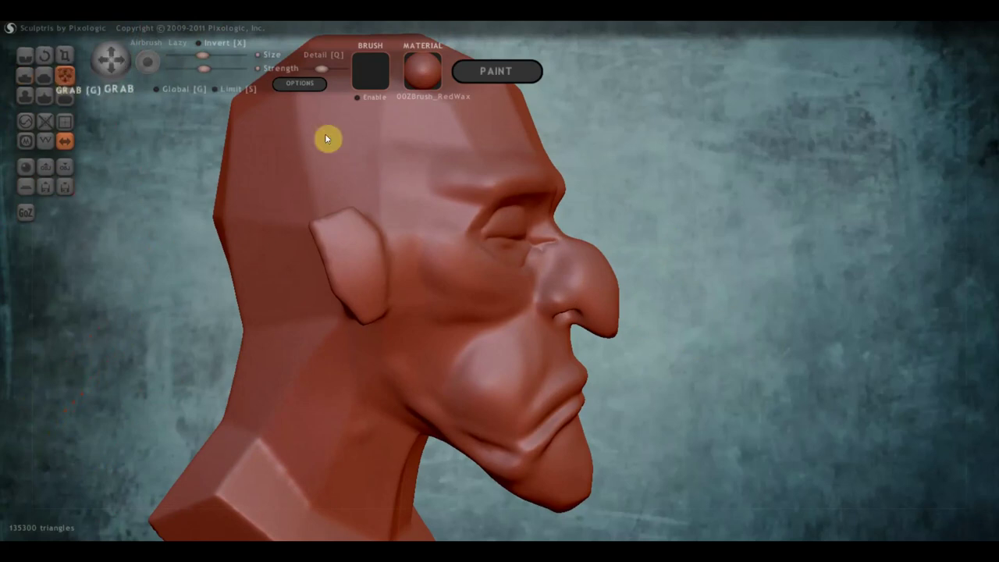
scroll(551, 201, down, 3)
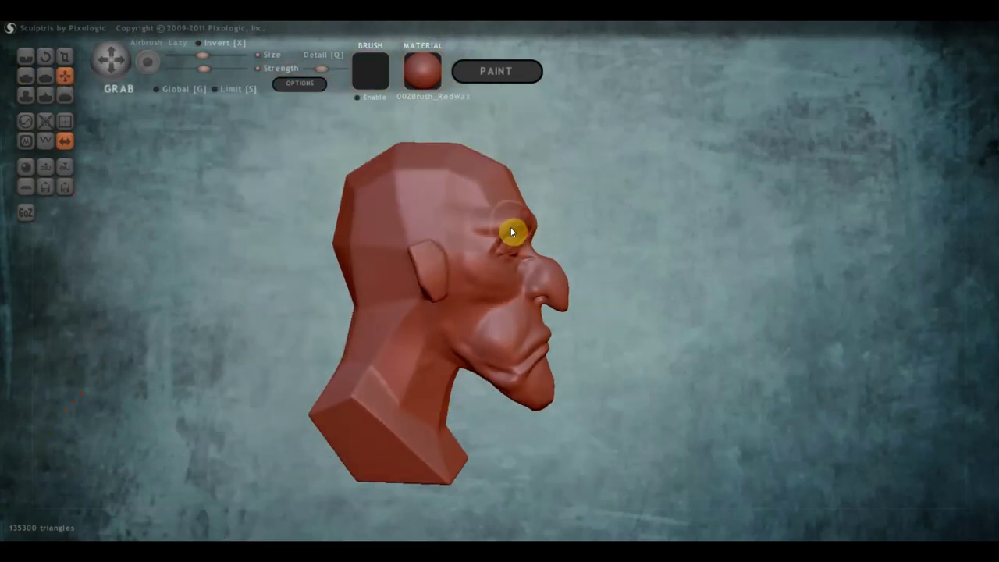
mouse_move(511, 226)
right_down()
mouse_move(385, 229)
mouse_move(435, 248)
mouse_move(435, 222)
right_up()
scroll(437, 248, up, 3)
drag(420, 212, 425, 226)
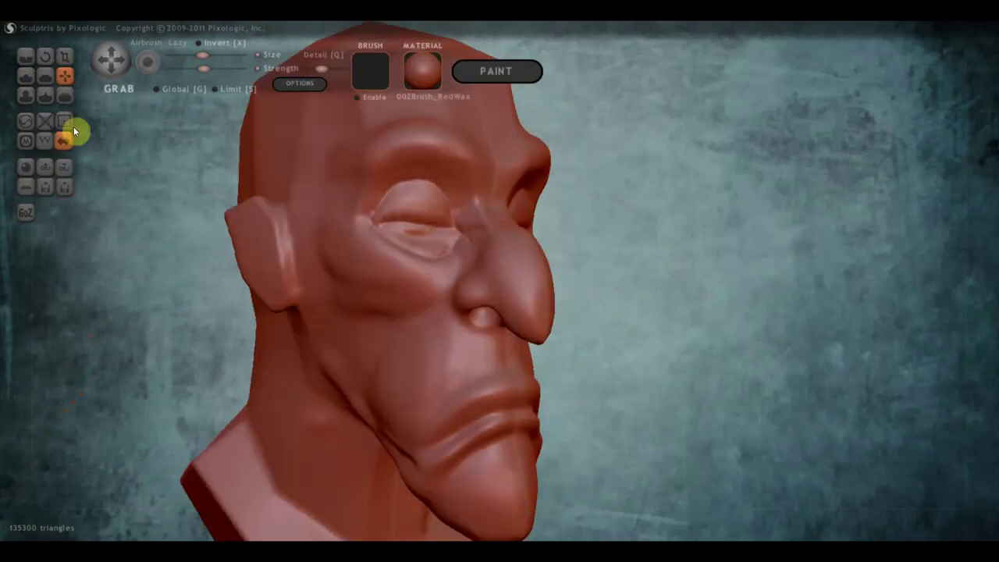
click(28, 77)
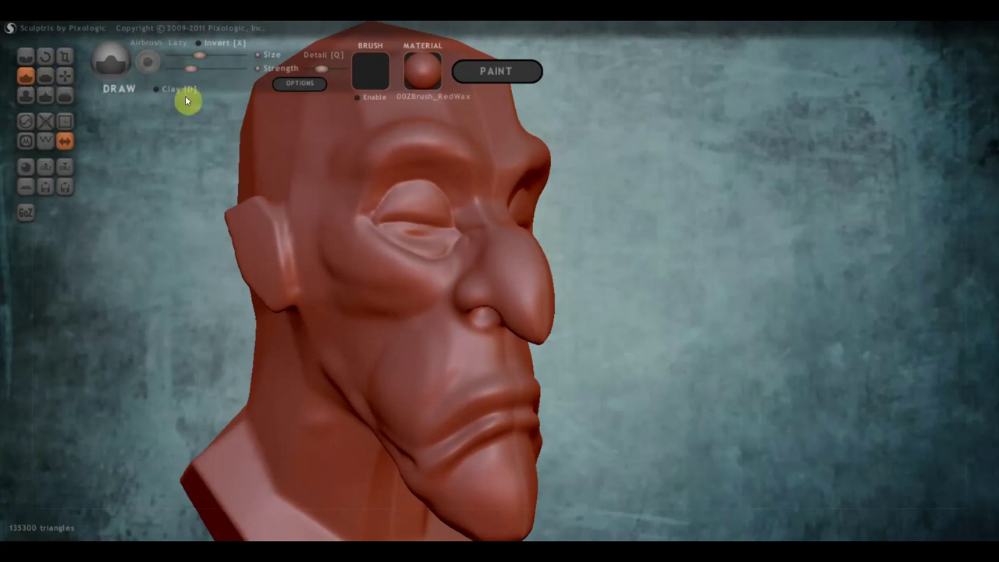
Step: Enlarge the Draw brush slightly and fill out the upper eyelid into a smoother, heavier bulge
click(209, 57)
scroll(414, 207, up, 3)
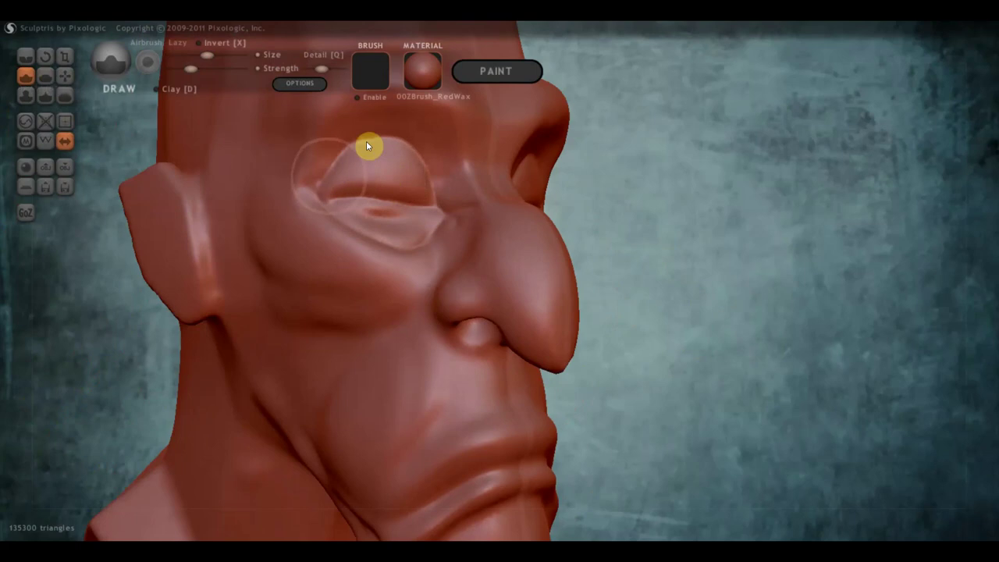
mouse_move(366, 161)
mouse_down()
mouse_move(434, 206)
mouse_move(383, 171)
mouse_move(345, 180)
mouse_move(367, 160)
mouse_move(420, 163)
mouse_move(418, 183)
mouse_move(384, 160)
mouse_move(359, 161)
mouse_move(379, 154)
mouse_move(355, 161)
mouse_move(363, 181)
mouse_move(430, 194)
mouse_move(385, 217)
mouse_up()
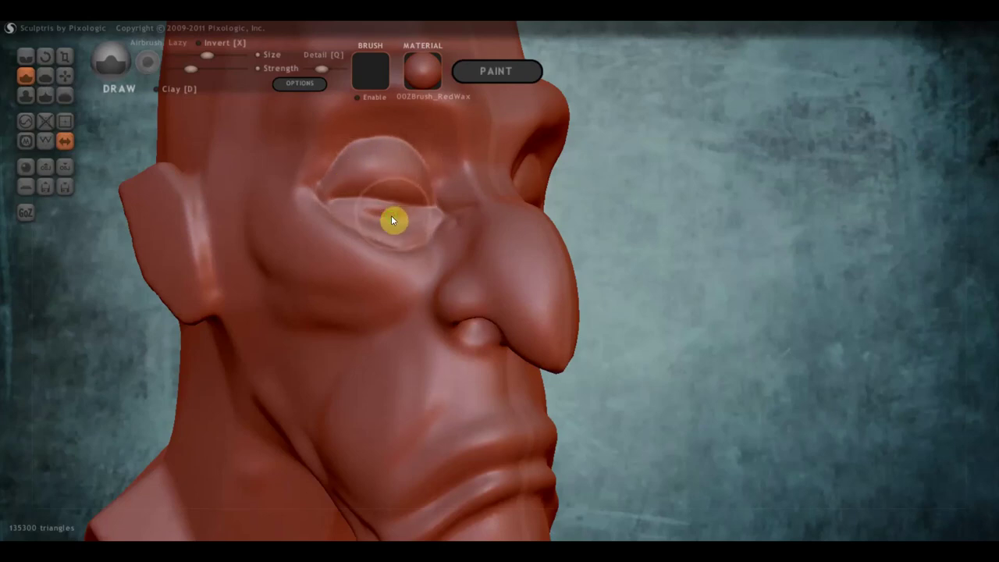
right_drag(391, 215, 290, 218)
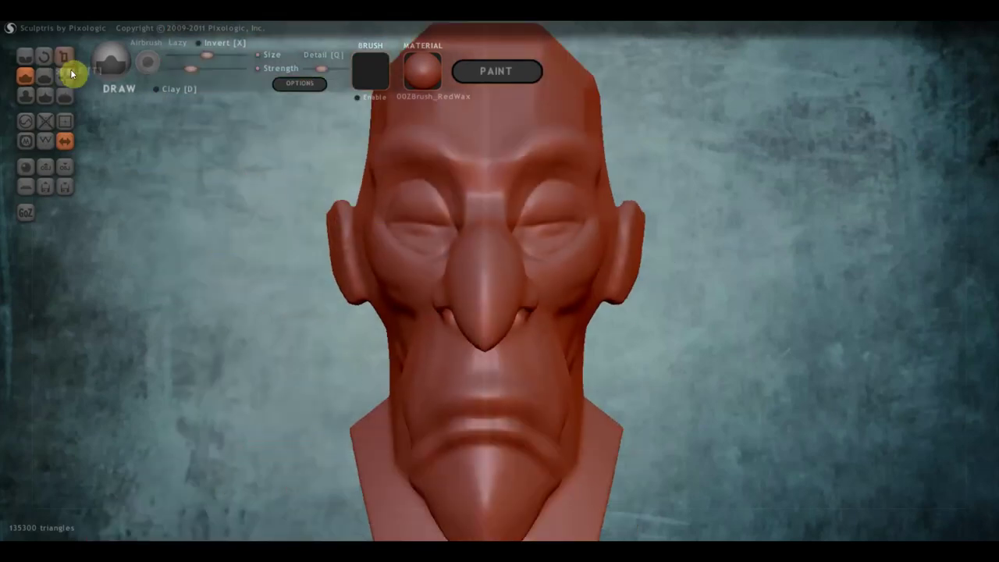
Step: With Grab, reshape the eye socket and pull the upper eyelid into a rounded, drooping bulge
click(66, 74)
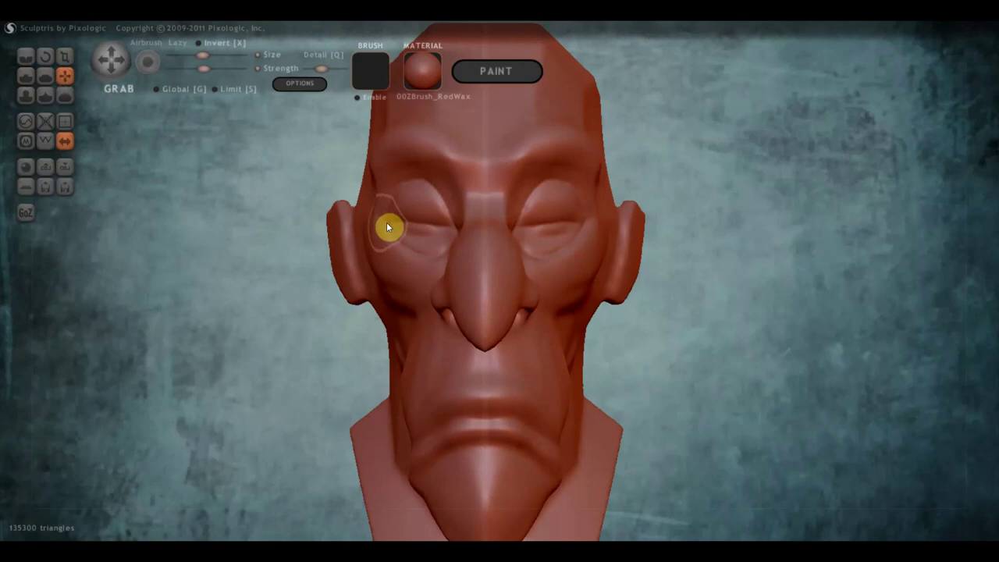
mouse_move(419, 241)
mouse_down()
mouse_move(406, 248)
mouse_move(444, 236)
mouse_up()
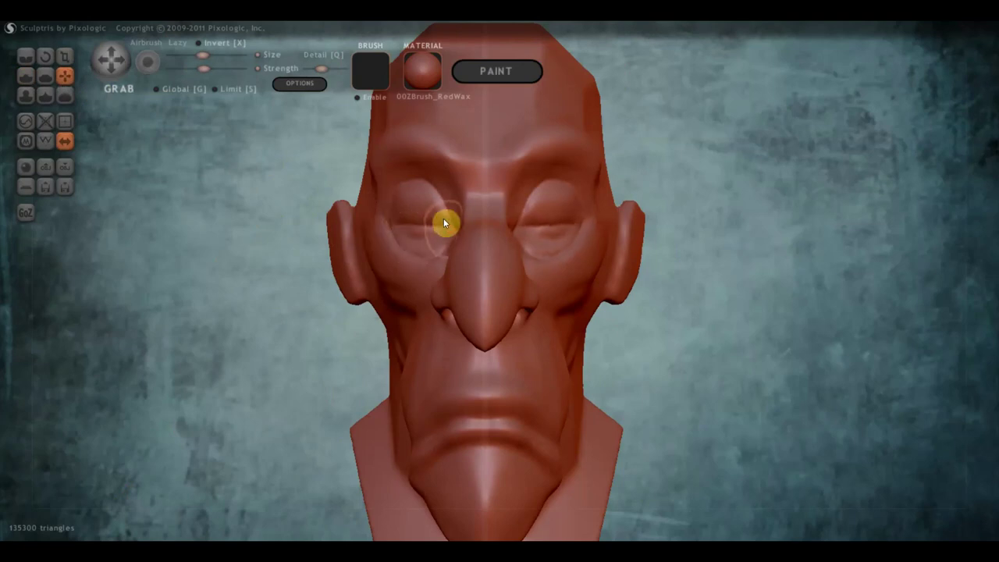
mouse_move(435, 201)
mouse_down()
mouse_move(444, 196)
mouse_move(421, 211)
mouse_move(398, 199)
mouse_up()
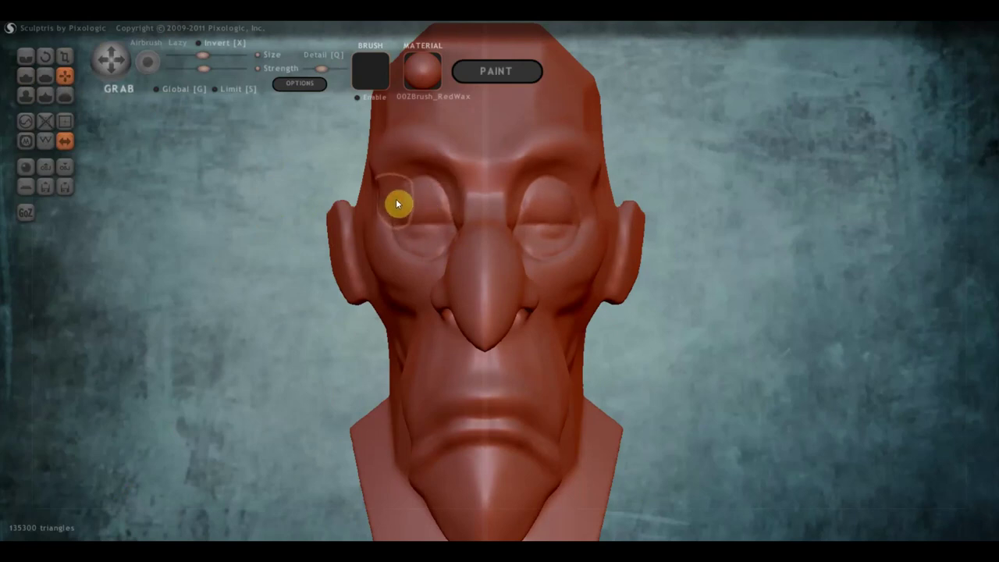
mouse_move(401, 203)
mouse_down()
mouse_move(415, 190)
mouse_move(452, 216)
mouse_up()
Step: Orbit between side profile and front views to check that both heavy lids match
mouse_move(451, 212)
right_down()
mouse_move(575, 272)
mouse_move(410, 247)
mouse_move(486, 231)
right_up()
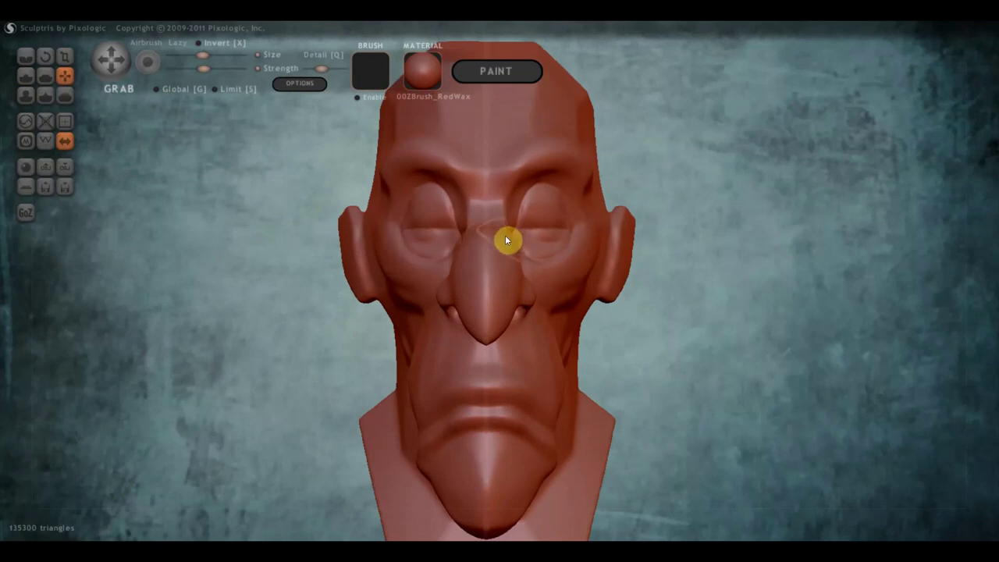
mouse_move(410, 249)
right_down()
mouse_move(618, 260)
mouse_move(419, 252)
mouse_move(426, 243)
right_up()
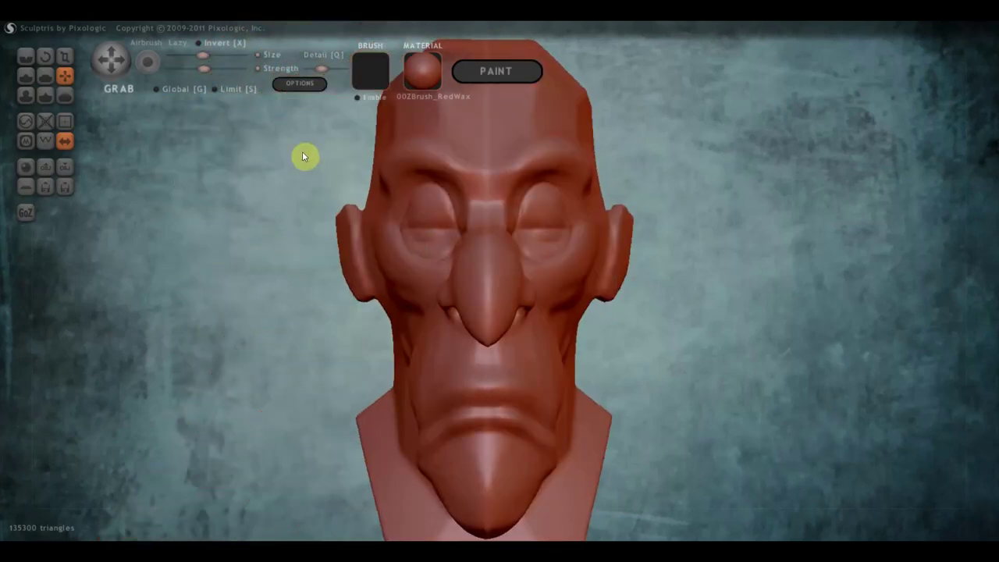
scroll(388, 164, down, 2)
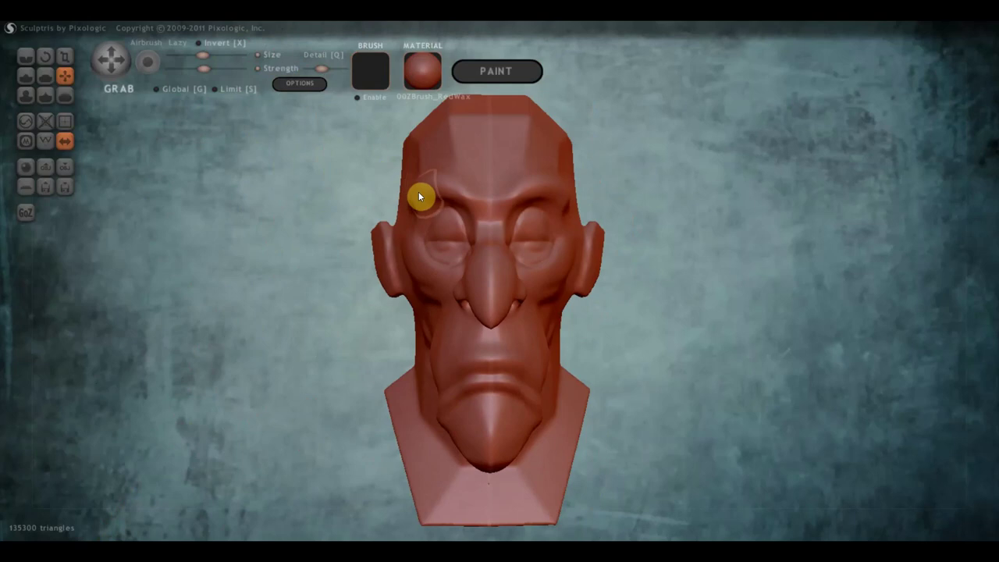
right_drag(421, 191, 485, 178)
scroll(491, 201, down, 1)
mouse_move(493, 229)
right_down()
mouse_move(580, 241)
mouse_move(627, 270)
right_up()
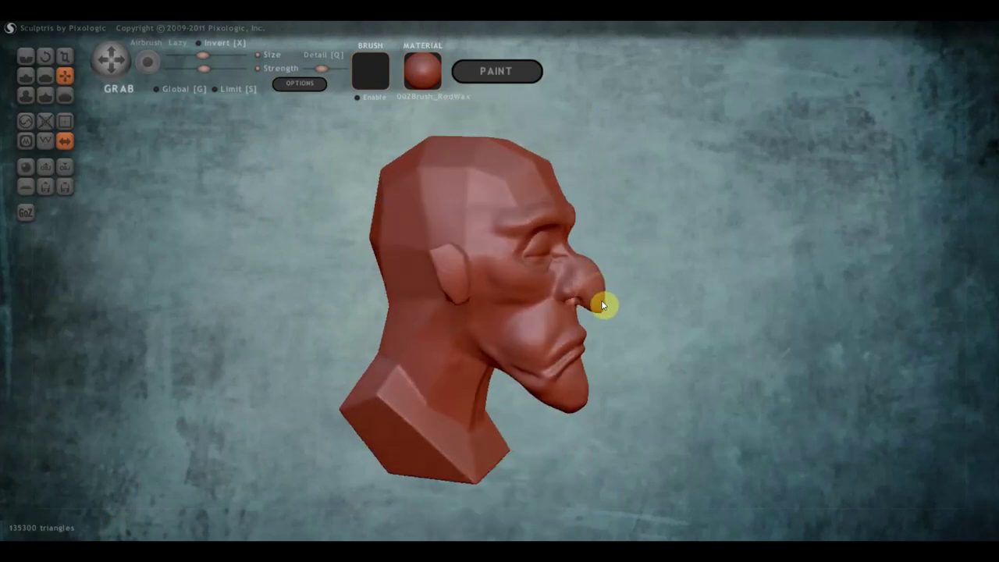
mouse_move(534, 362)
right_down()
mouse_move(388, 363)
mouse_move(323, 261)
mouse_move(535, 320)
right_up()
click(26, 57)
scroll(271, 245, up, 3)
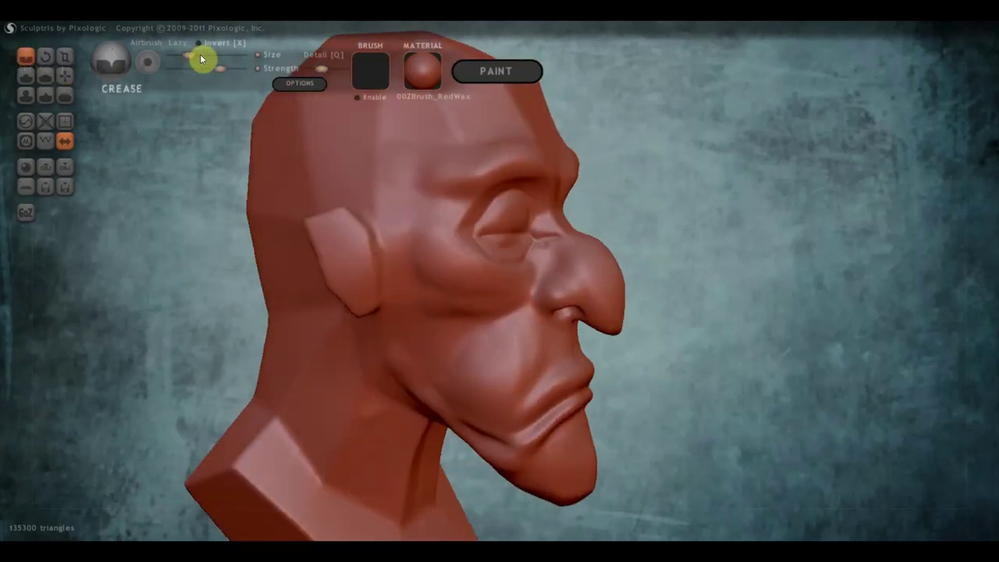
Step: Enlarge the Crease brush and carve a fold from the nose wing to the mouth corner and along the lower lip
click(200, 54)
click(27, 58)
drag(540, 275, 502, 349)
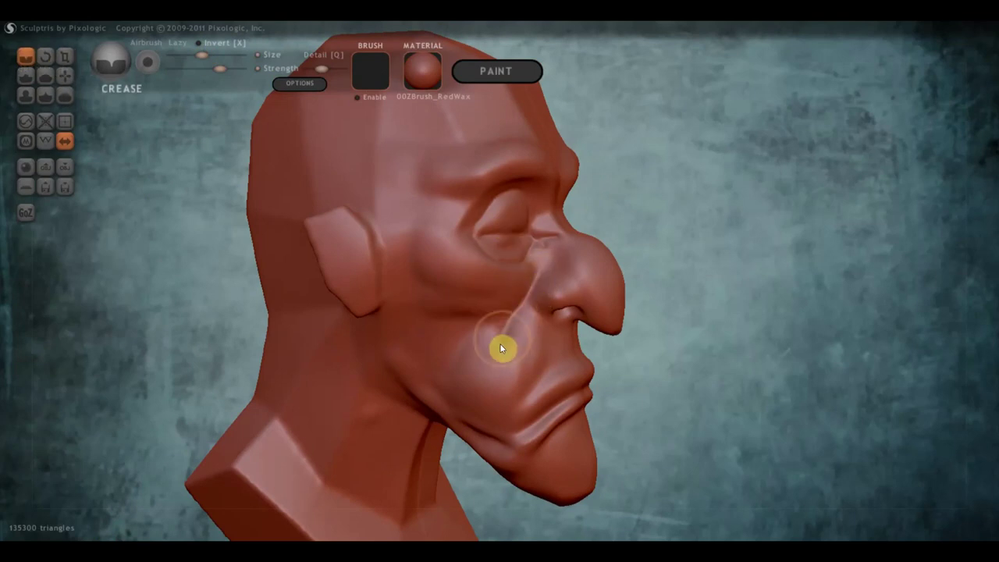
mouse_move(515, 309)
mouse_down()
mouse_move(490, 441)
mouse_move(508, 457)
mouse_move(544, 417)
mouse_up()
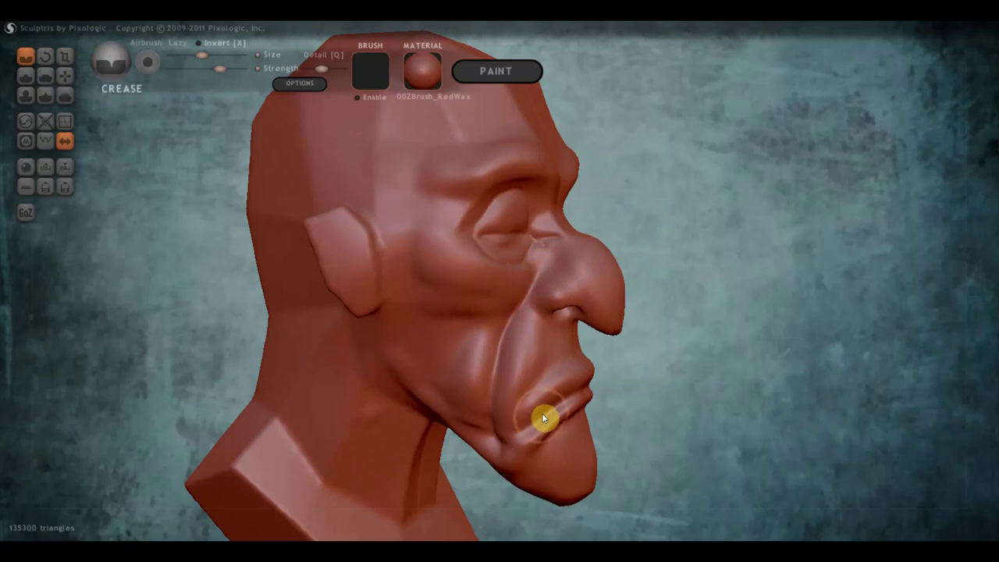
drag(495, 440, 548, 413)
mouse_move(549, 413)
right_down()
mouse_move(405, 408)
mouse_move(437, 393)
mouse_move(563, 401)
right_up()
Step: Lower brush strength to 250 and deepen the lip-corner crease and the cheek-to-mouth fold
drag(199, 71, 195, 68)
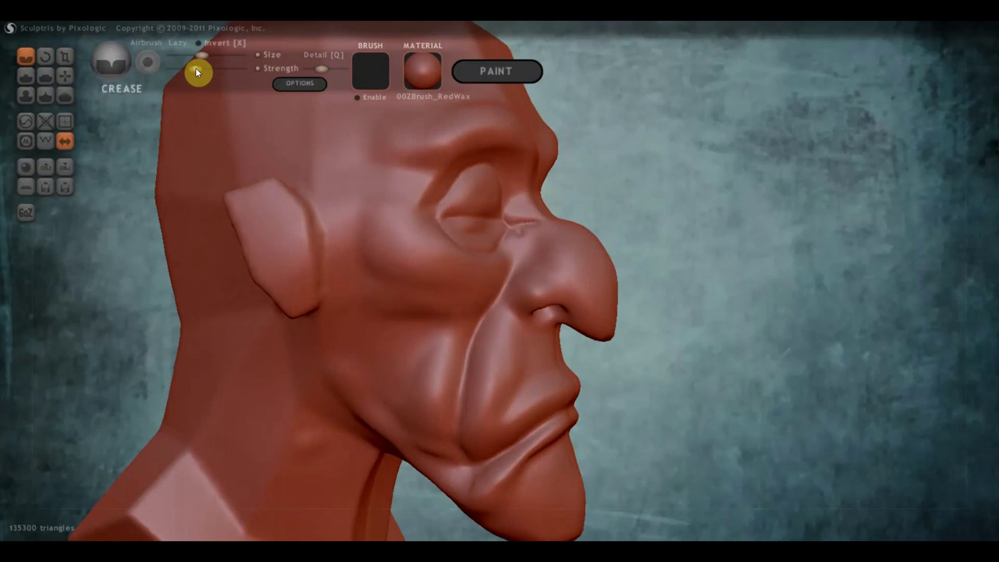
drag(546, 384, 491, 426)
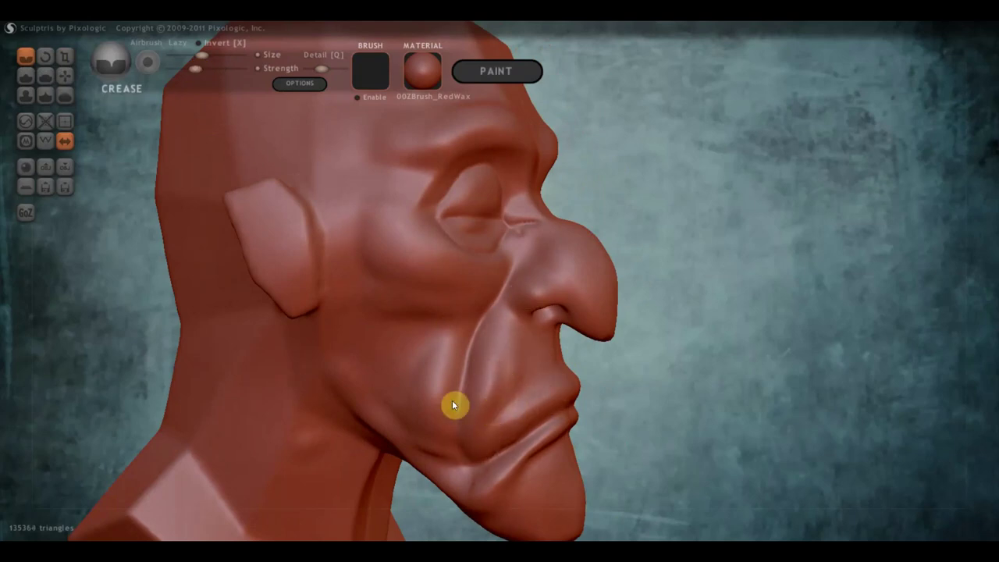
drag(505, 387, 491, 406)
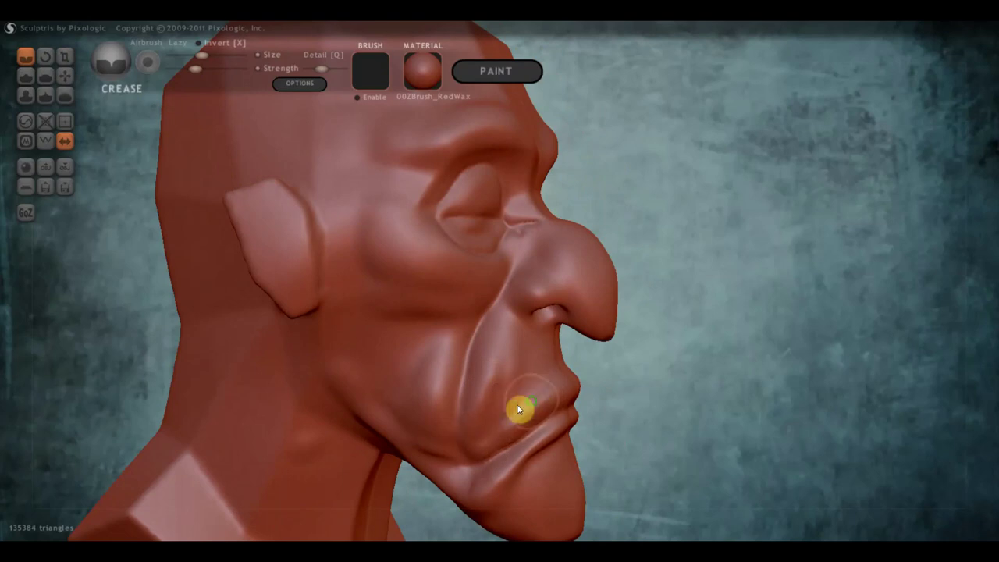
mouse_move(520, 408)
right_down()
mouse_move(484, 414)
mouse_move(555, 387)
mouse_move(687, 408)
mouse_move(673, 407)
right_up()
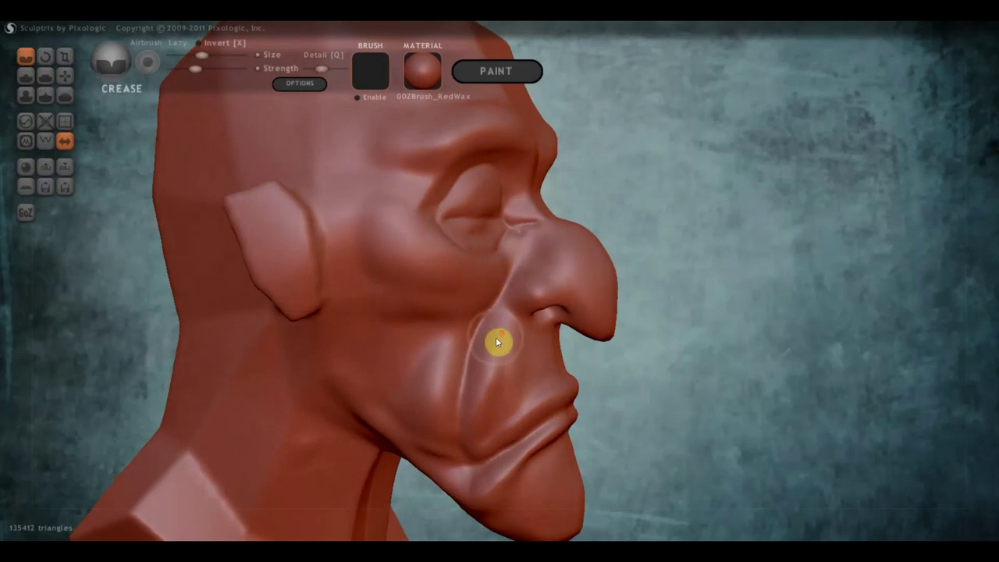
scroll(495, 337, down, 2)
Step: With the Flatten brush, smooth the cheek fold beside the mouth in profile
click(44, 81)
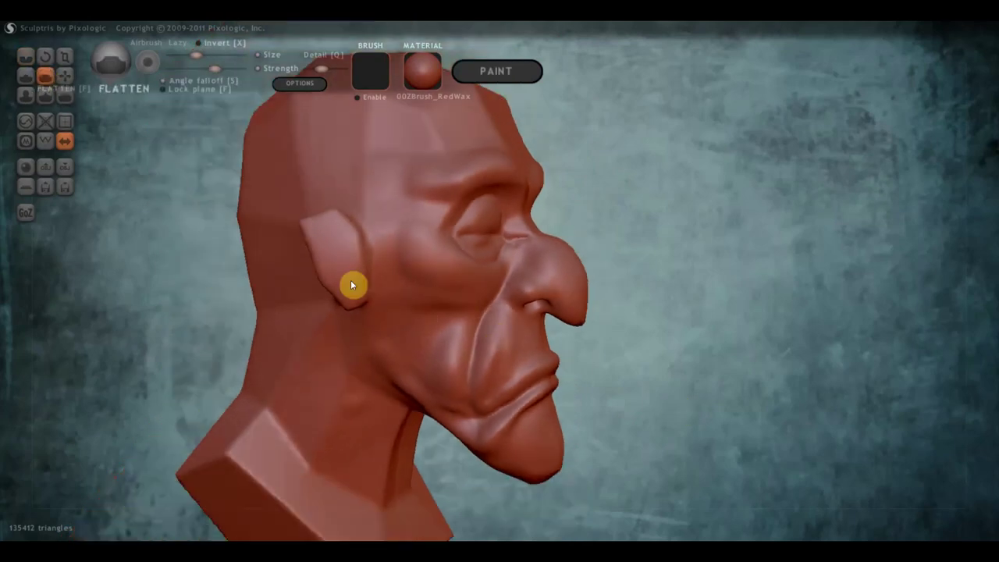
scroll(390, 304, up, 2)
scroll(508, 356, down, 2)
drag(512, 330, 499, 343)
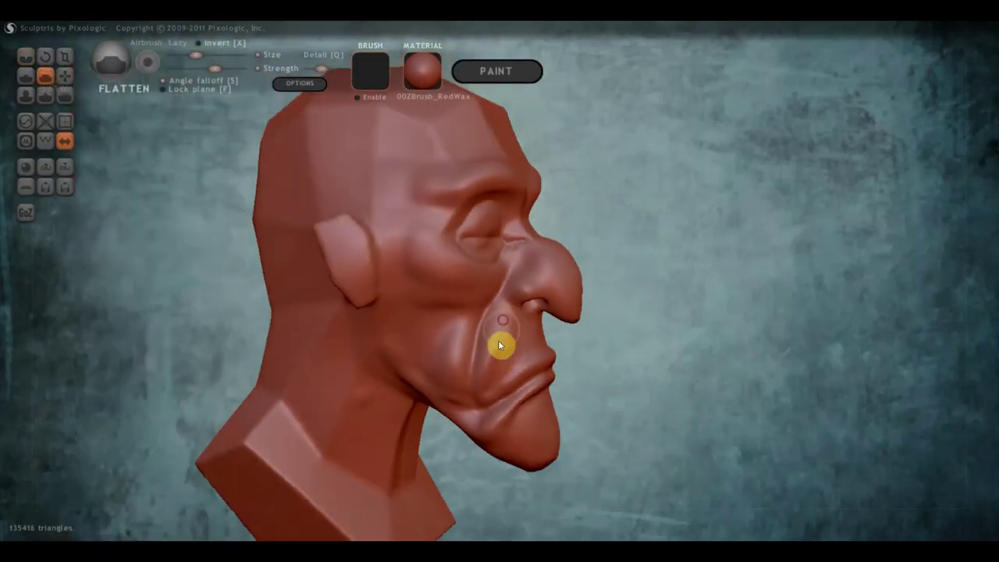
mouse_move(485, 382)
mouse_down()
mouse_move(506, 351)
mouse_move(504, 341)
mouse_move(491, 366)
mouse_move(500, 332)
mouse_up()
Step: Rotate to a three-quarter front view and flatten the surface around the mouth
mouse_move(489, 370)
right_down()
mouse_move(452, 350)
mouse_move(430, 352)
right_up()
scroll(436, 352, up, 3)
mouse_move(450, 352)
mouse_down()
mouse_move(468, 369)
mouse_move(446, 363)
mouse_move(461, 359)
mouse_up()
right_drag(504, 377, 660, 368)
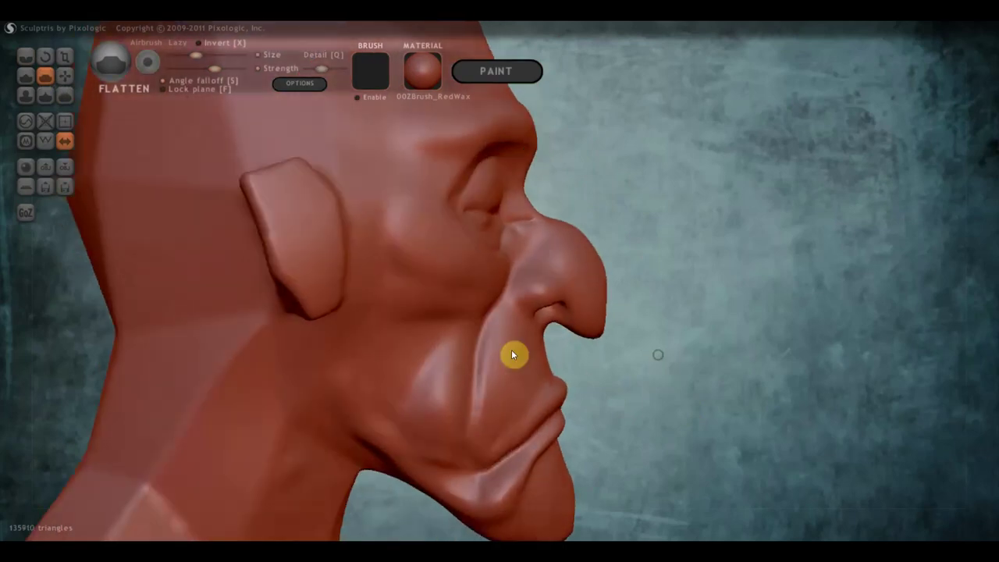
click(65, 76)
scroll(309, 242, down, 3)
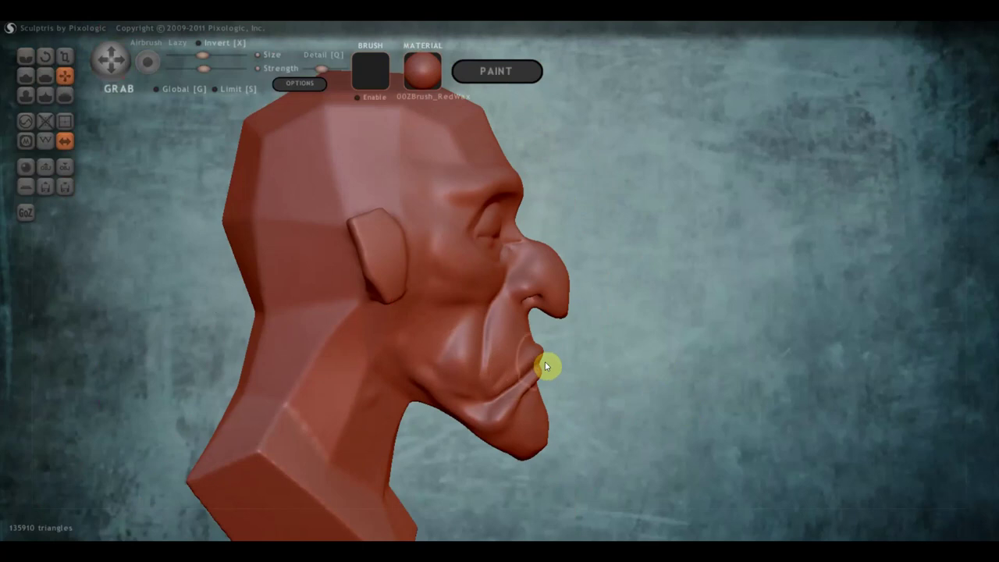
Step: With Grab, pull the upper and lower lips into shape and reshape both mouth corners symmetrically
mouse_move(537, 364)
mouse_down()
mouse_move(552, 344)
mouse_move(518, 388)
mouse_move(548, 434)
mouse_up()
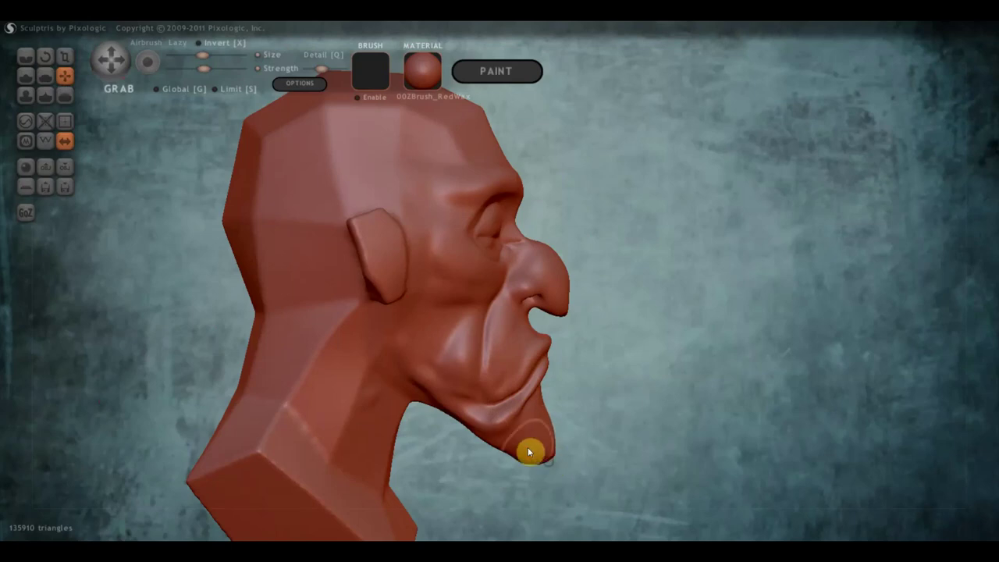
mouse_move(510, 446)
mouse_down()
mouse_move(352, 445)
mouse_move(315, 461)
mouse_move(469, 426)
mouse_move(471, 403)
mouse_move(466, 434)
mouse_move(468, 421)
mouse_move(449, 430)
mouse_up()
scroll(471, 403, up, 2)
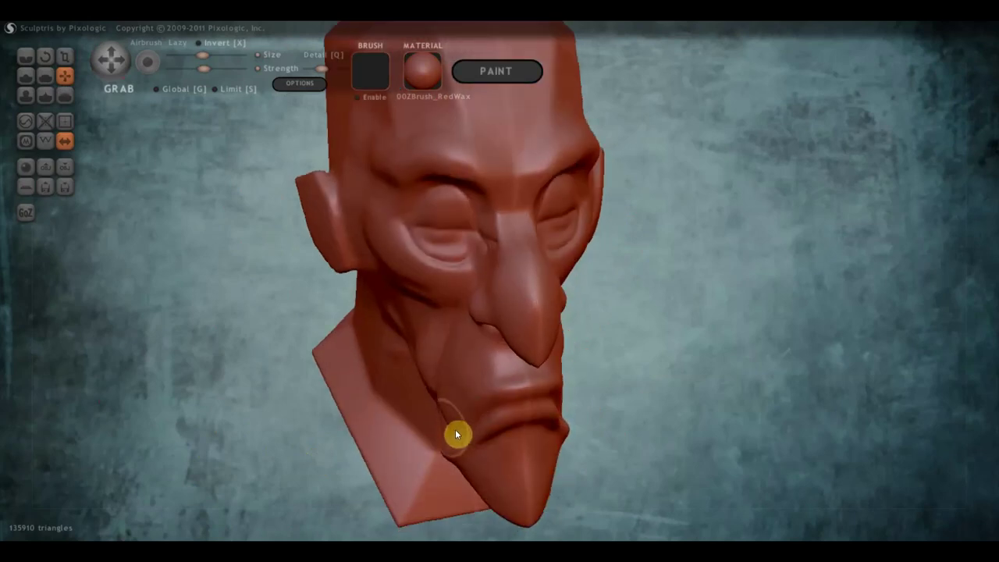
mouse_move(455, 429)
right_down()
mouse_move(434, 415)
mouse_move(445, 465)
right_up()
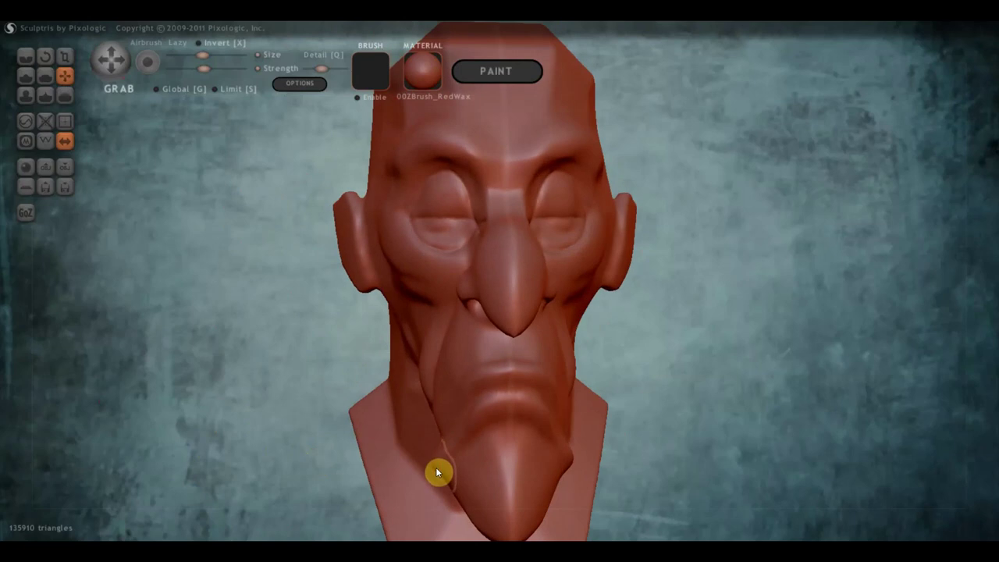
drag(437, 471, 442, 467)
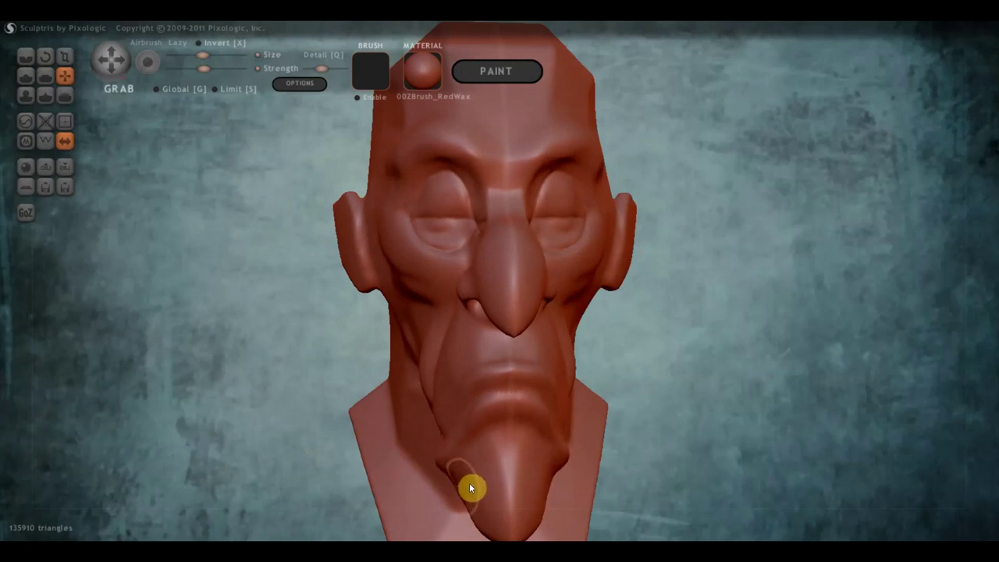
scroll(467, 485, down, 2)
scroll(471, 487, down, 2)
scroll(478, 468, down, 1)
Step: From a side profile, pull the nose tip larger and upward into a rounder, bulbous hook
mouse_move(480, 438)
right_down()
mouse_move(517, 411)
mouse_move(492, 387)
right_up()
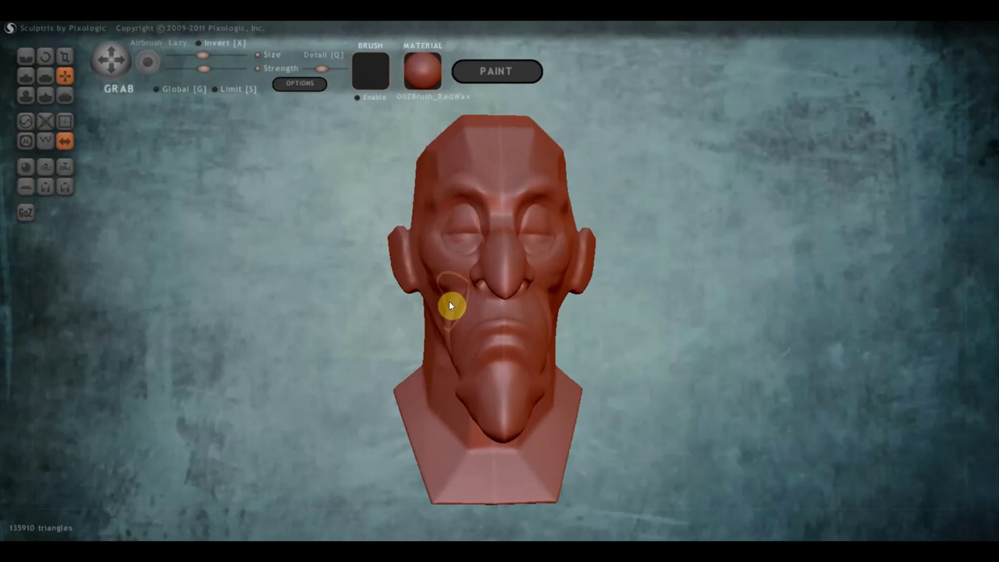
mouse_move(490, 330)
mouse_down()
mouse_move(635, 334)
mouse_move(572, 350)
mouse_up()
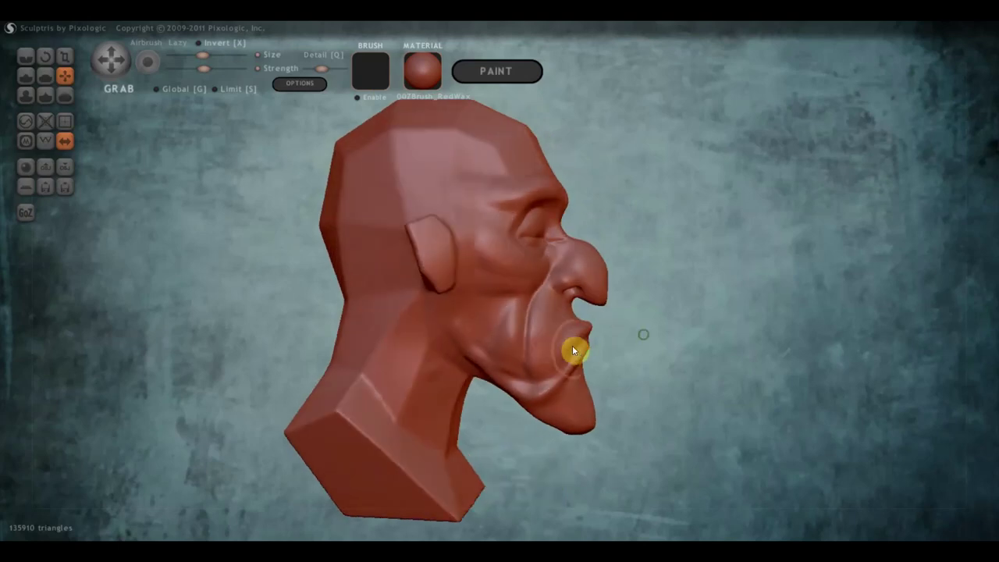
scroll(585, 348, down, 2)
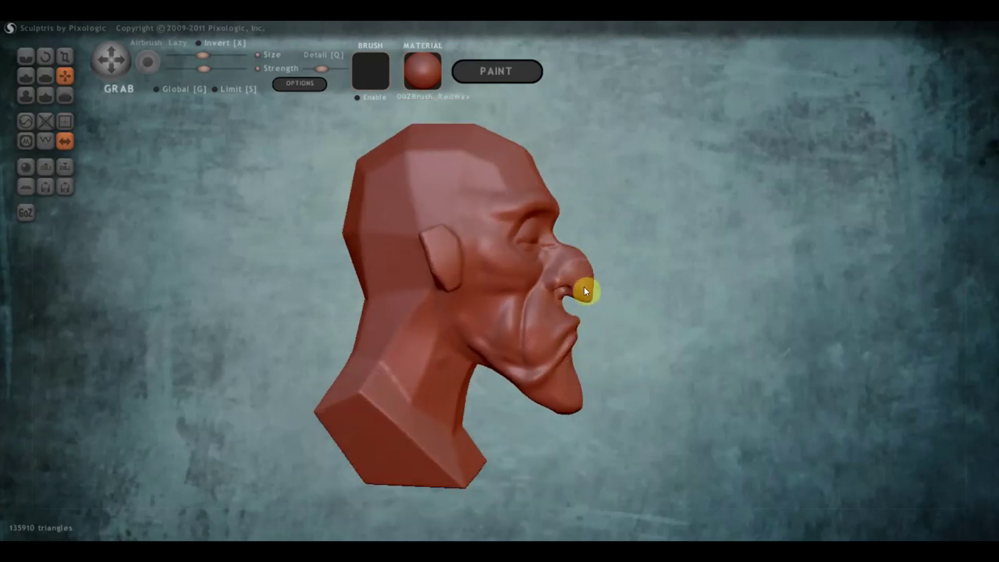
mouse_move(590, 296)
mouse_down()
mouse_move(575, 263)
mouse_move(550, 246)
mouse_move(575, 267)
mouse_up()
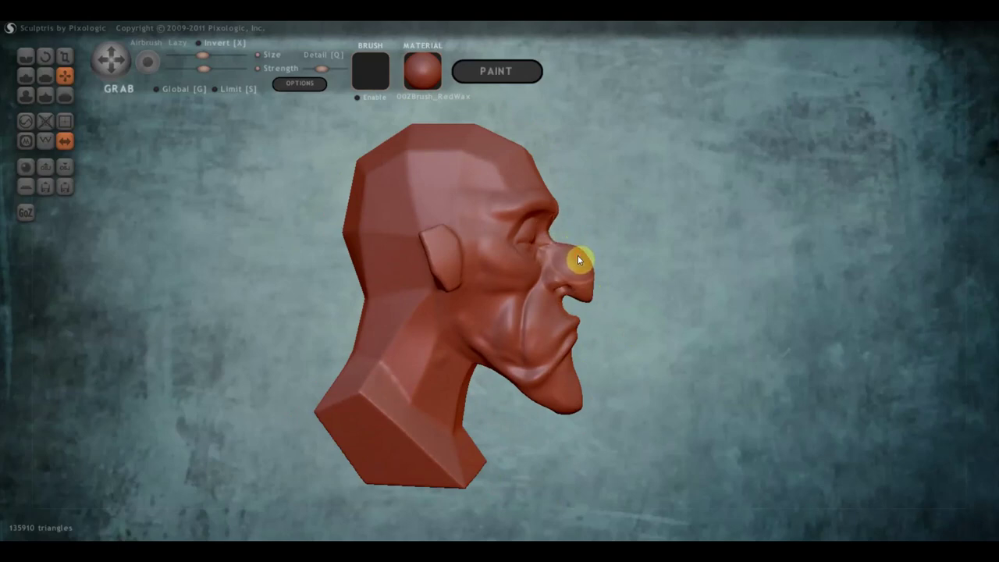
right_drag(578, 255, 405, 286)
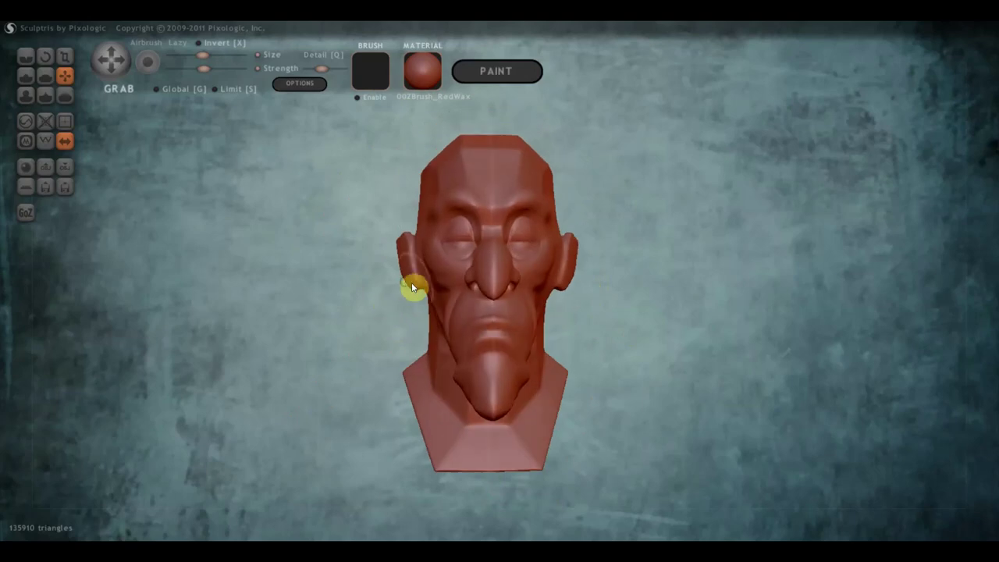
mouse_move(446, 312)
right_down()
mouse_move(430, 303)
mouse_move(484, 306)
mouse_move(582, 283)
mouse_move(570, 272)
right_up()
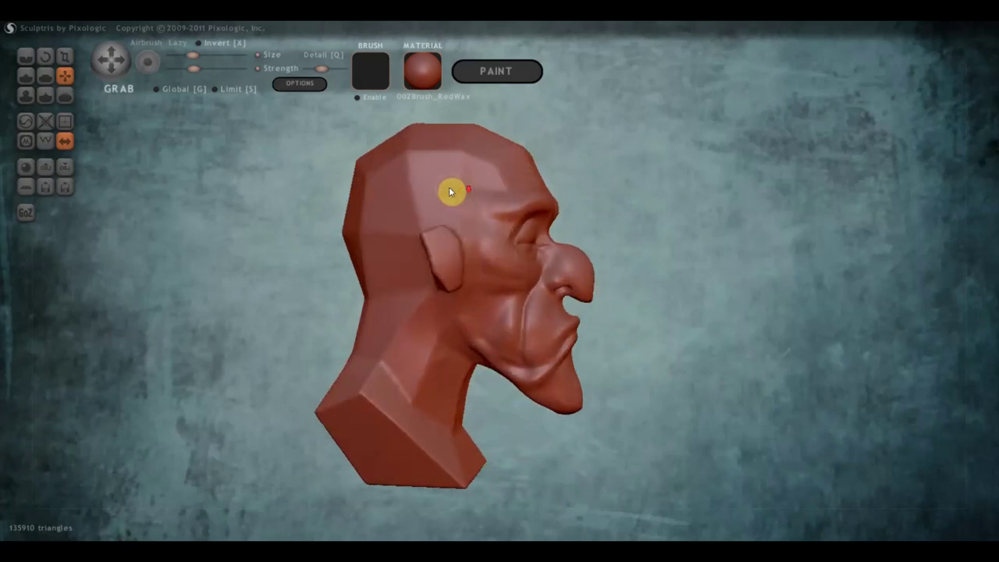
Step: Shrink the brush, snap to an exact left side view, and test pulling the ear down before restoring it
scroll(447, 187, up, 3)
scroll(447, 191, down, 1)
scroll(448, 194, up, 4)
scroll(447, 197, down, 4)
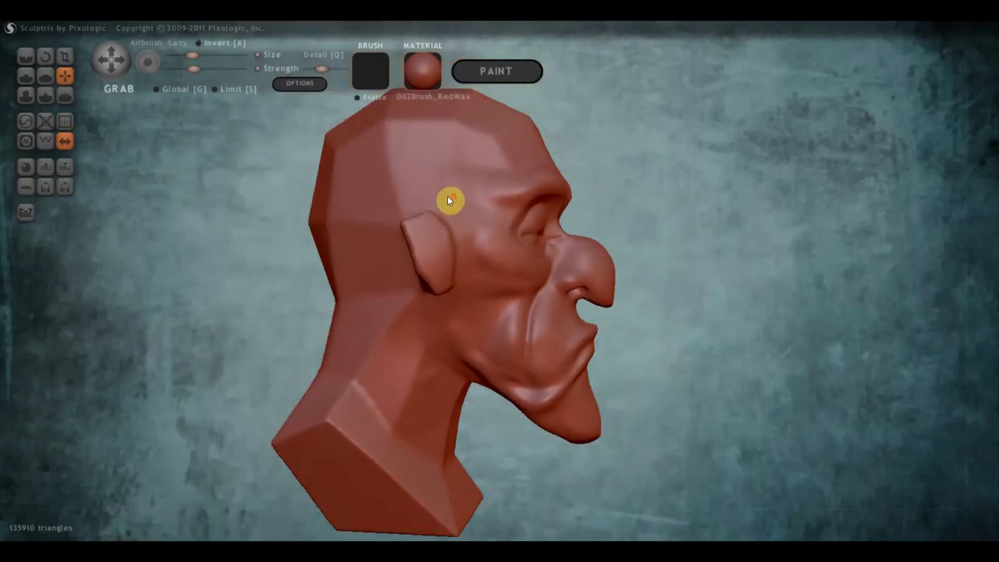
scroll(447, 199, down, 1)
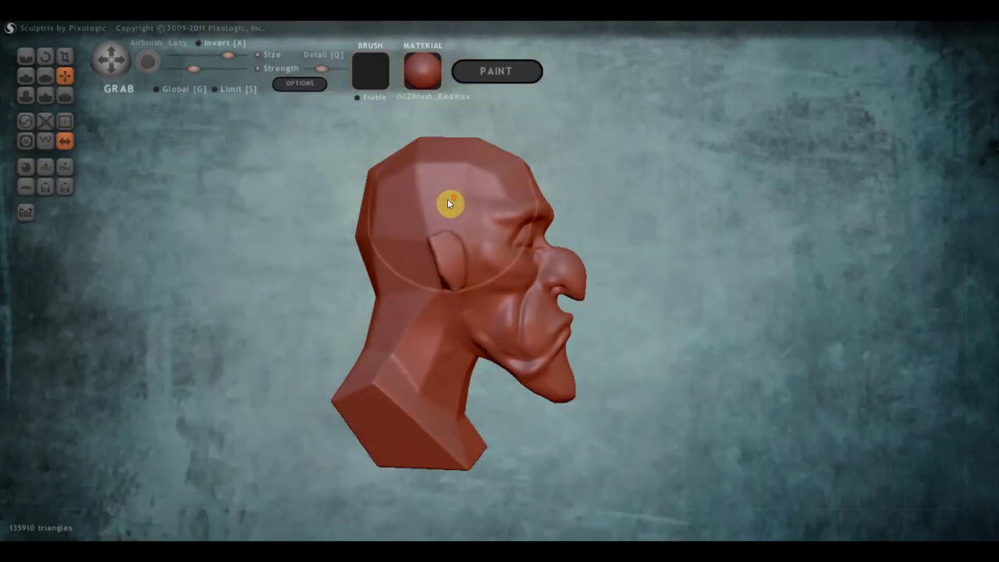
key([)
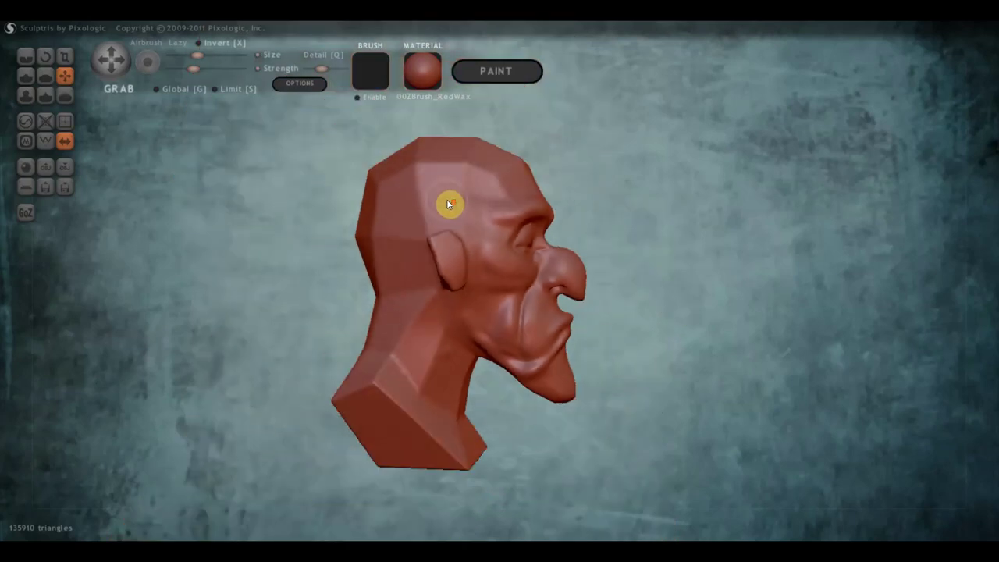
scroll(449, 204, up, 3)
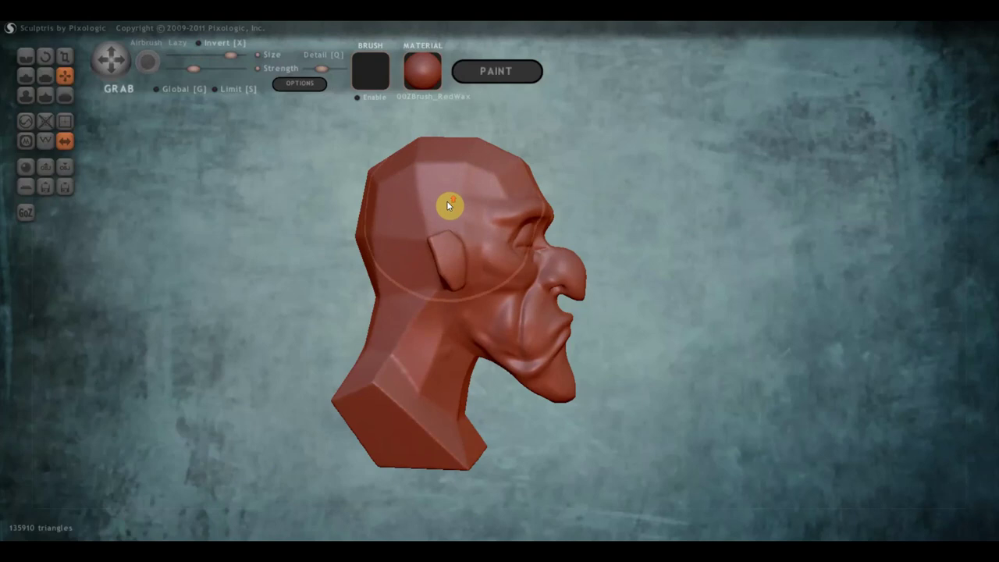
scroll(448, 205, down, 3)
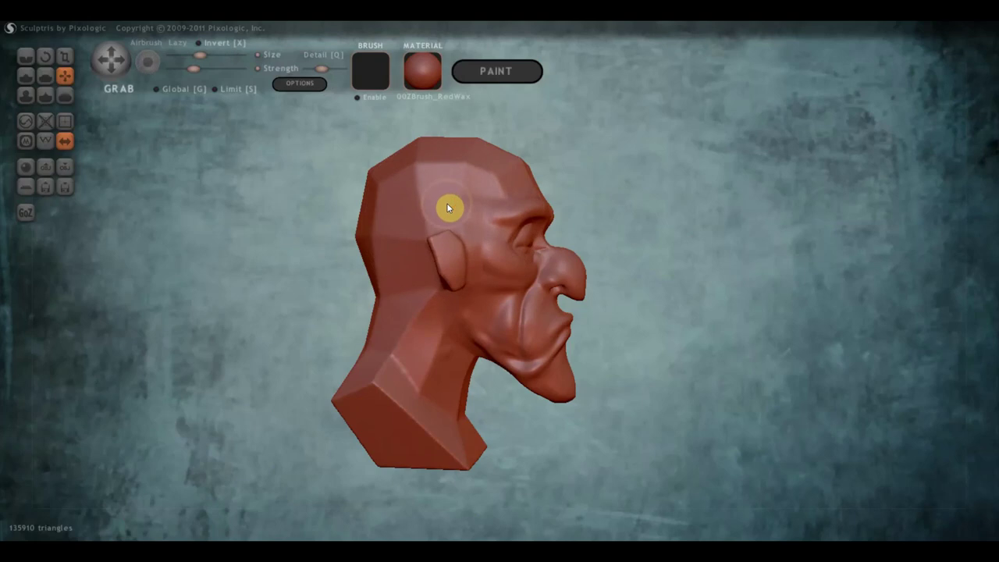
scroll(447, 206, up, 1)
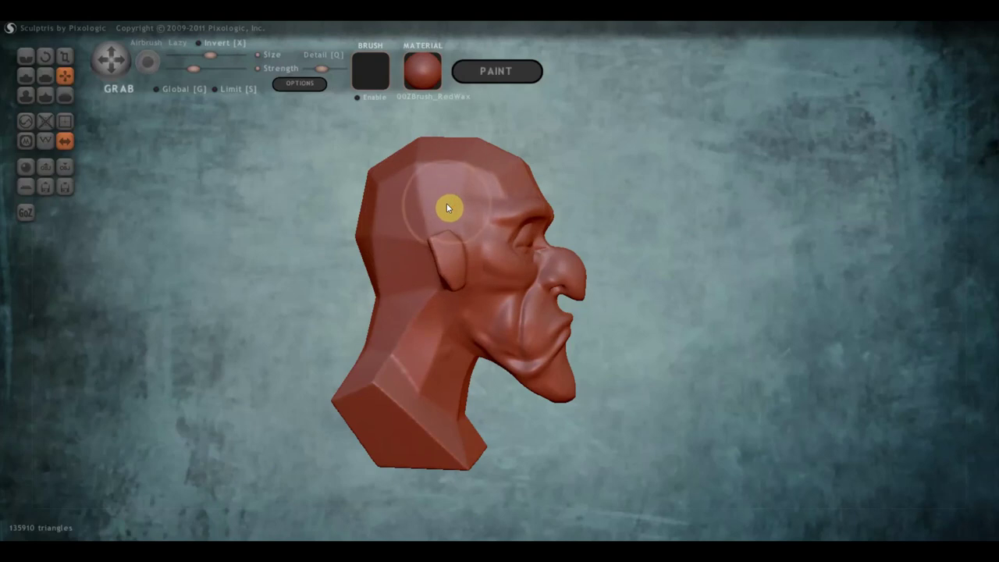
mouse_move(446, 202)
shift+right_down()
mouse_move(450, 212)
mouse_move(426, 215)
shift+right_up()
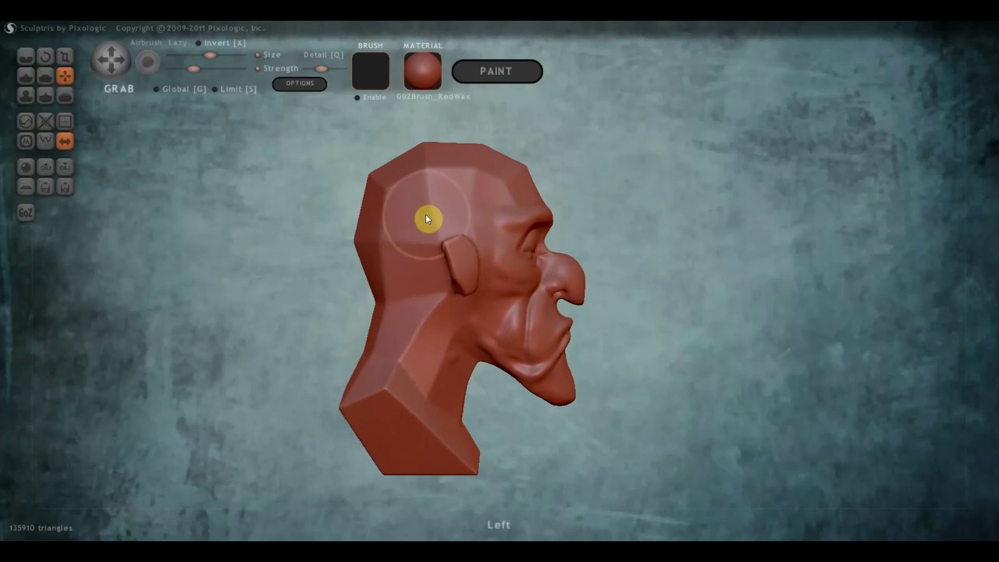
shift+scroll(426, 220, up, 2)
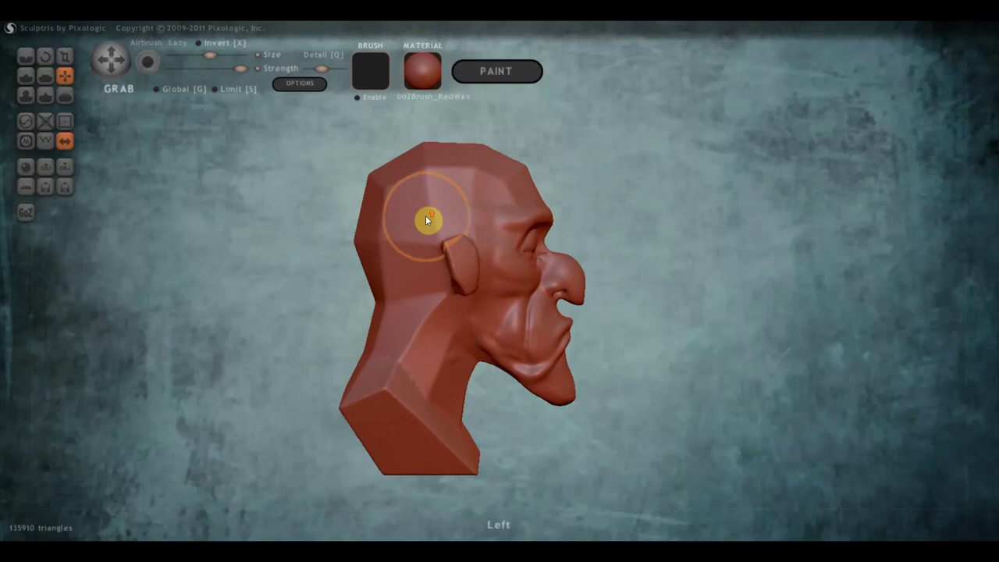
shift+scroll(425, 216, down, 4)
shift+scroll(425, 216, down, 2)
shift+scroll(426, 216, up, 3)
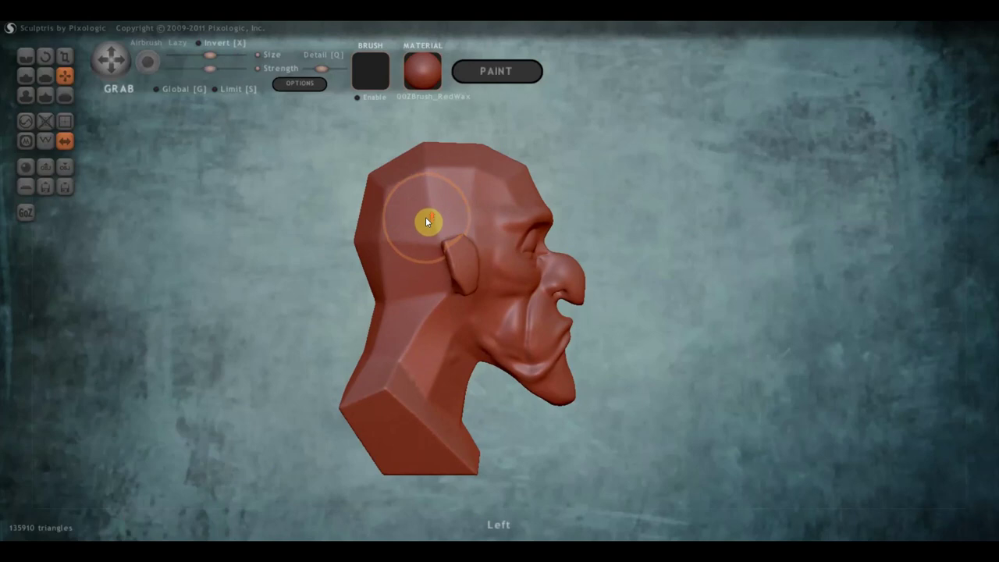
mouse_move(425, 217)
mouse_down()
mouse_move(487, 323)
mouse_move(439, 200)
mouse_move(488, 178)
mouse_move(426, 156)
mouse_move(372, 206)
mouse_up()
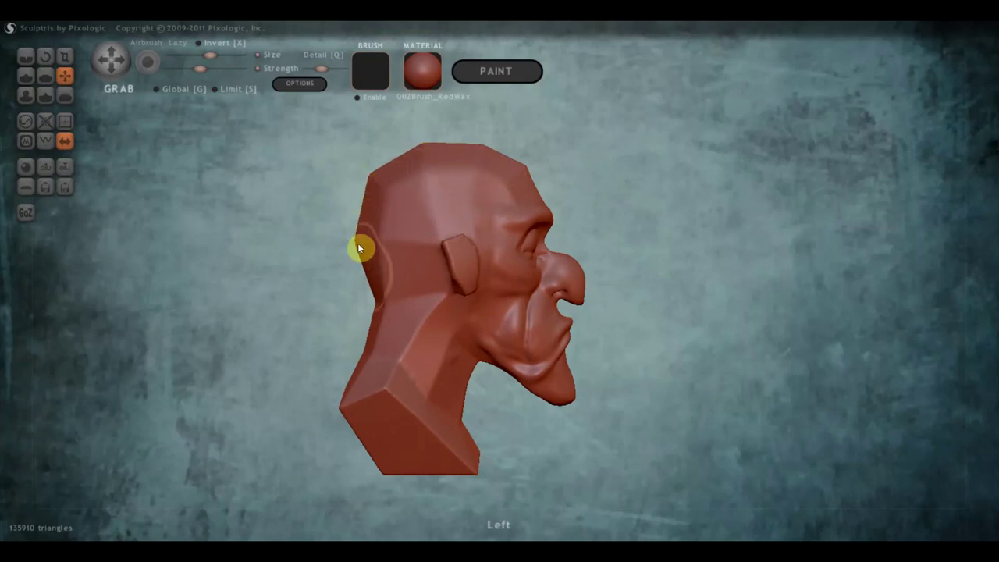
Step: Enlarge the brush, push in the back of the head, pull the neck and bulge the skull outward
scroll(389, 258, down, 2)
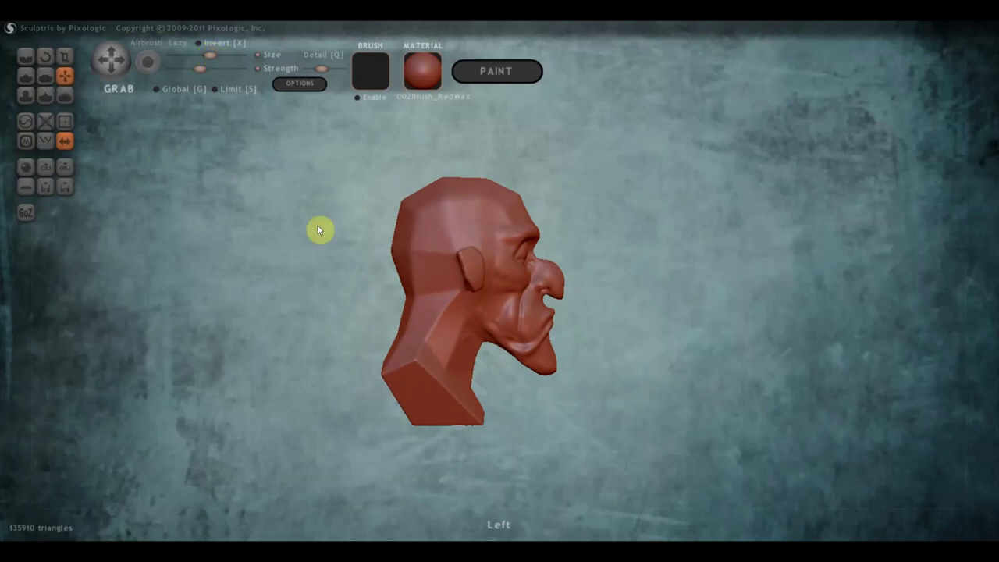
drag(327, 232, 457, 272)
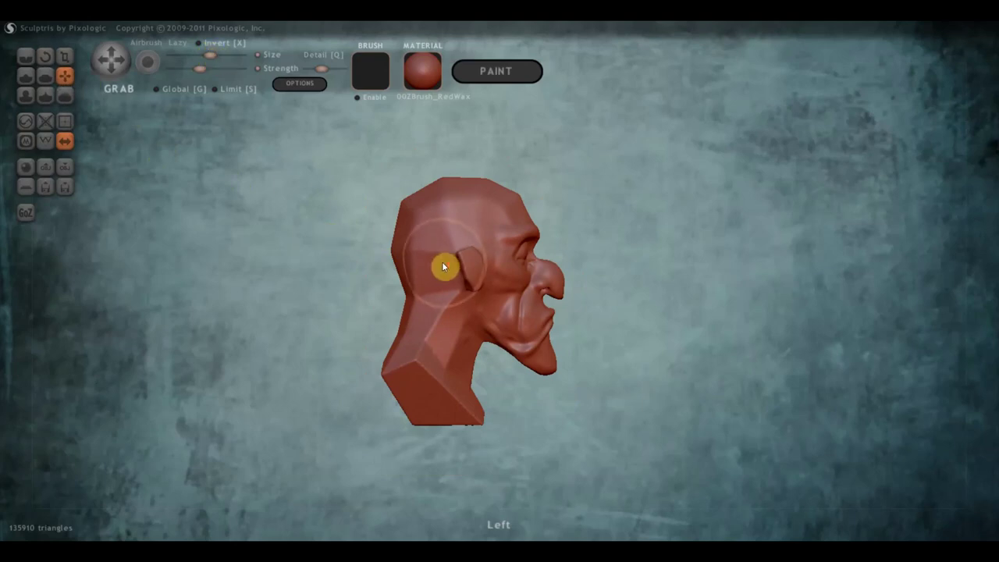
scroll(442, 264, down, 3)
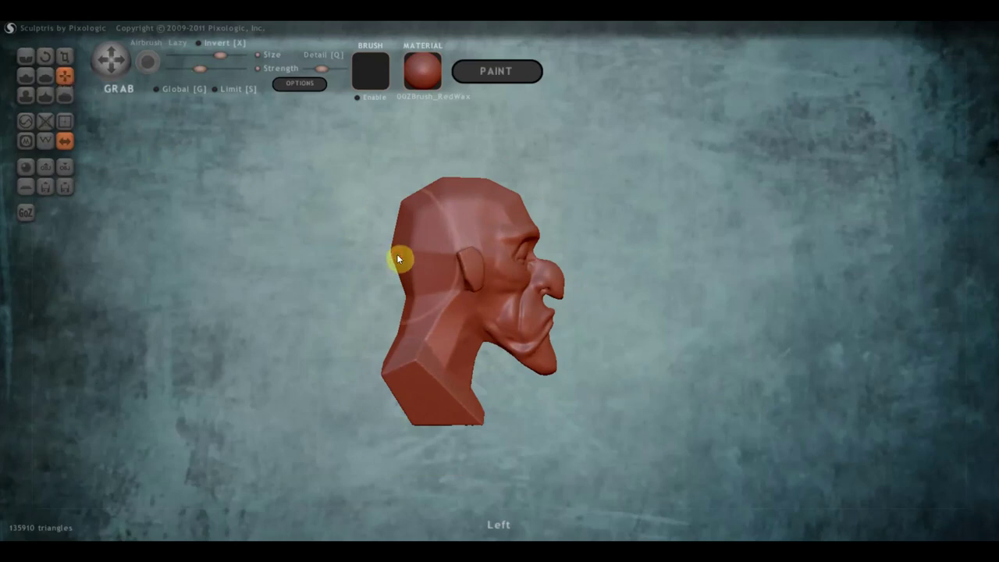
drag(396, 253, 410, 255)
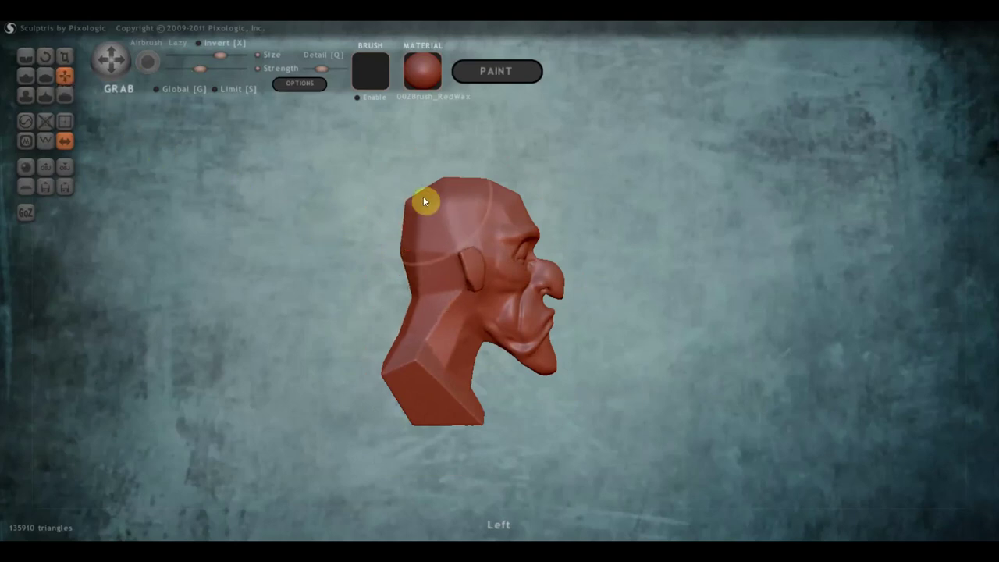
scroll(398, 326, up, 2)
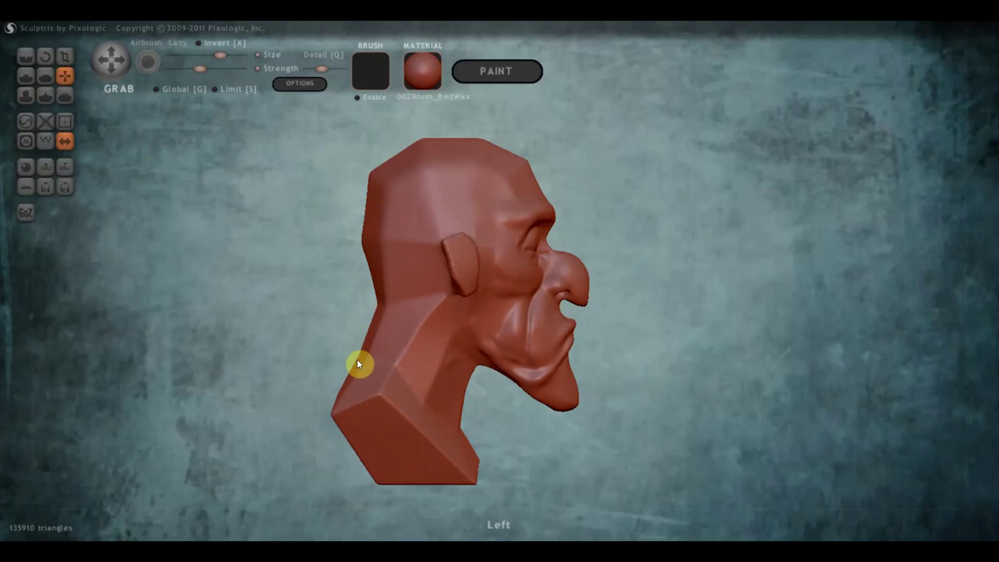
drag(365, 368, 391, 366)
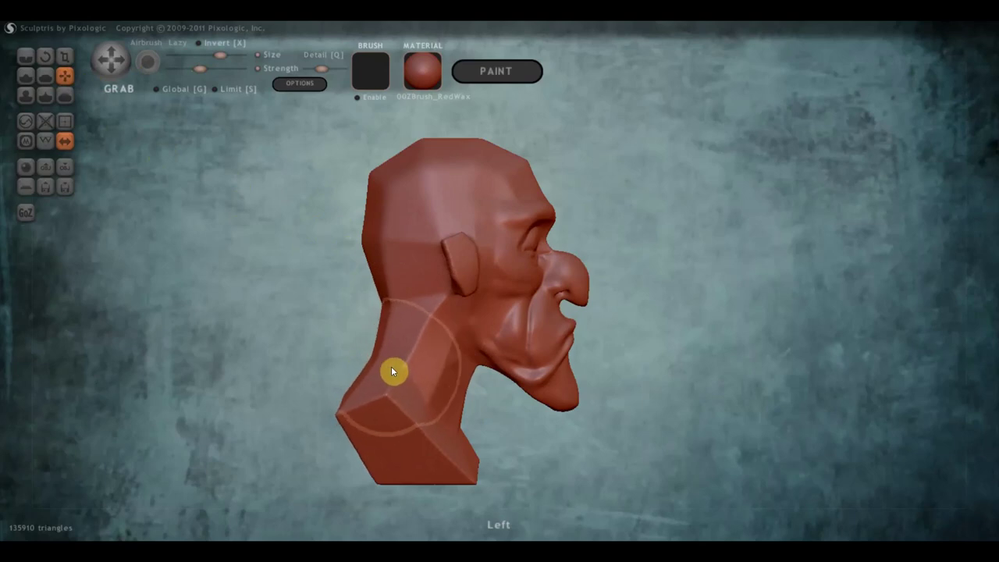
mouse_move(384, 306)
mouse_down()
mouse_move(371, 259)
mouse_move(196, 277)
mouse_up()
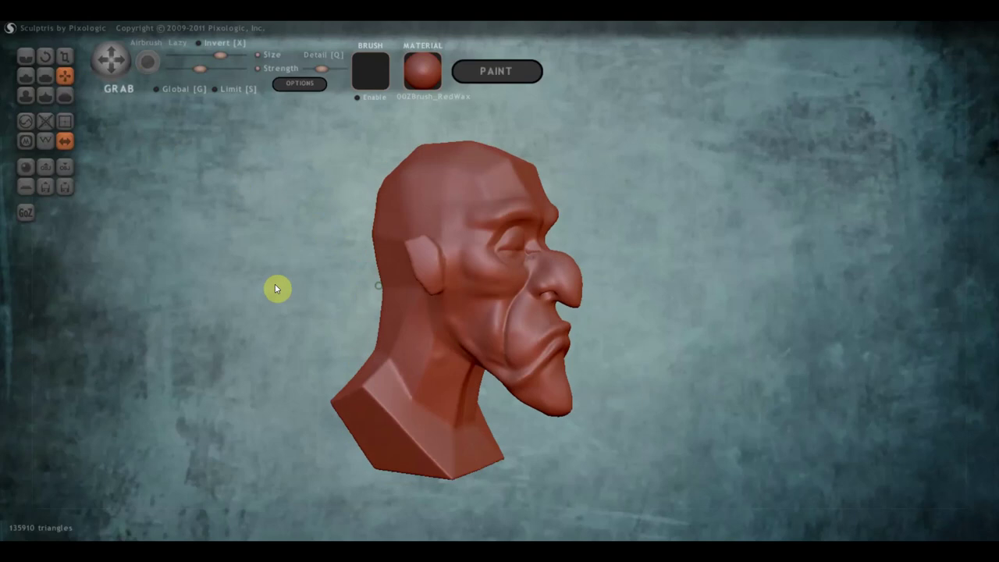
scroll(301, 299, up, 3)
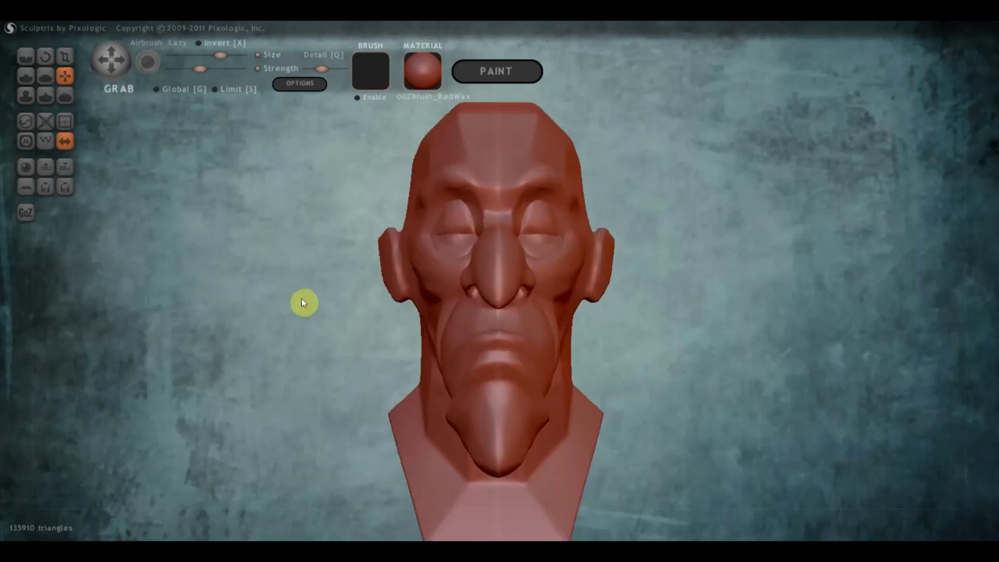
mouse_move(303, 302)
mouse_down()
mouse_move(415, 305)
mouse_move(423, 315)
mouse_move(412, 317)
mouse_up()
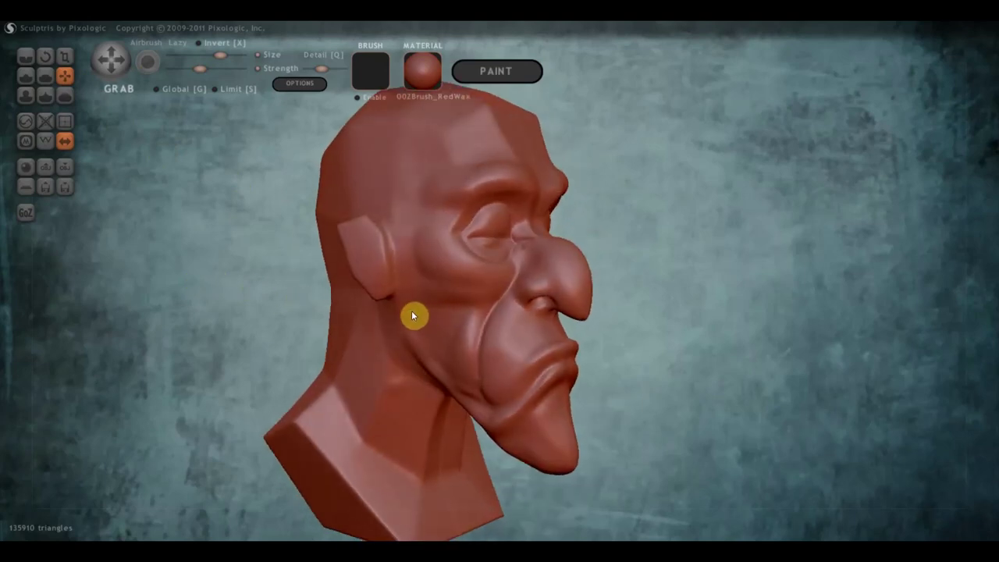
Step: Sculpt the ear's edges with the Draw brush, then turn the head to a front view
click(31, 80)
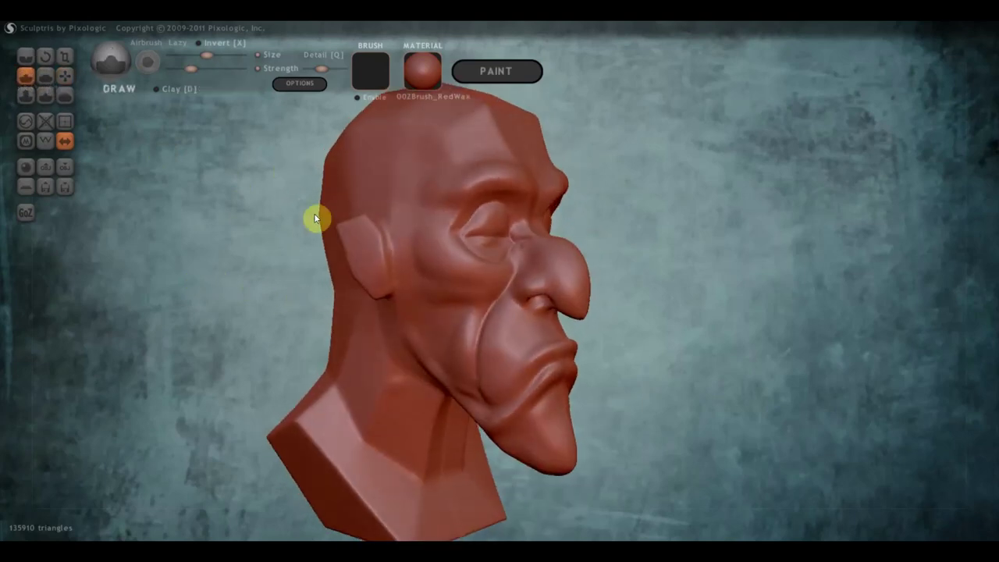
right_drag(388, 256, 382, 238)
mouse_move(382, 242)
mouse_down()
mouse_move(408, 279)
mouse_move(402, 257)
mouse_up()
mouse_move(401, 255)
right_down()
mouse_move(272, 261)
mouse_move(565, 271)
mouse_move(341, 252)
mouse_move(262, 257)
right_up()
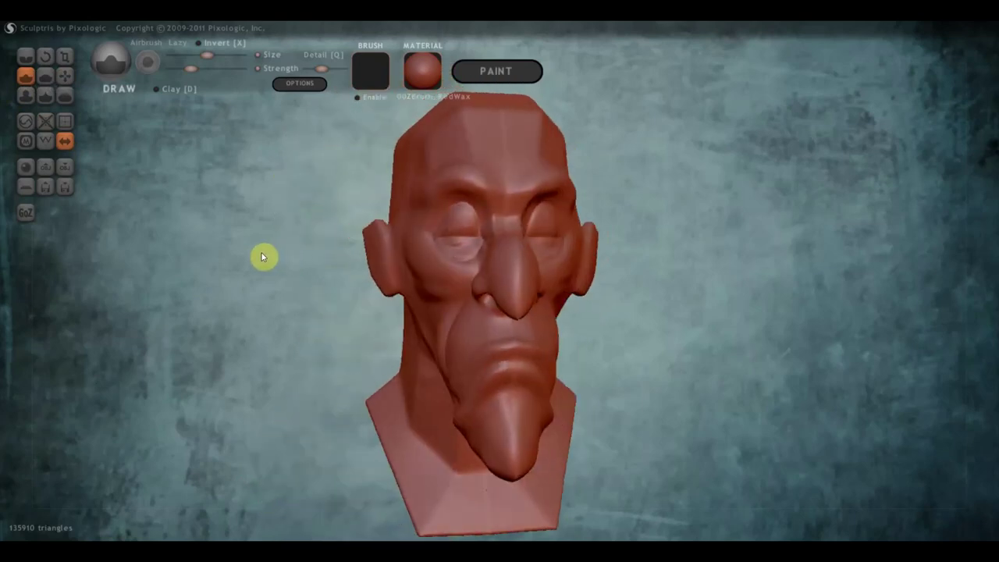
Step: Use the Flatten brush to plane the area beside the nose under the eye
click(47, 76)
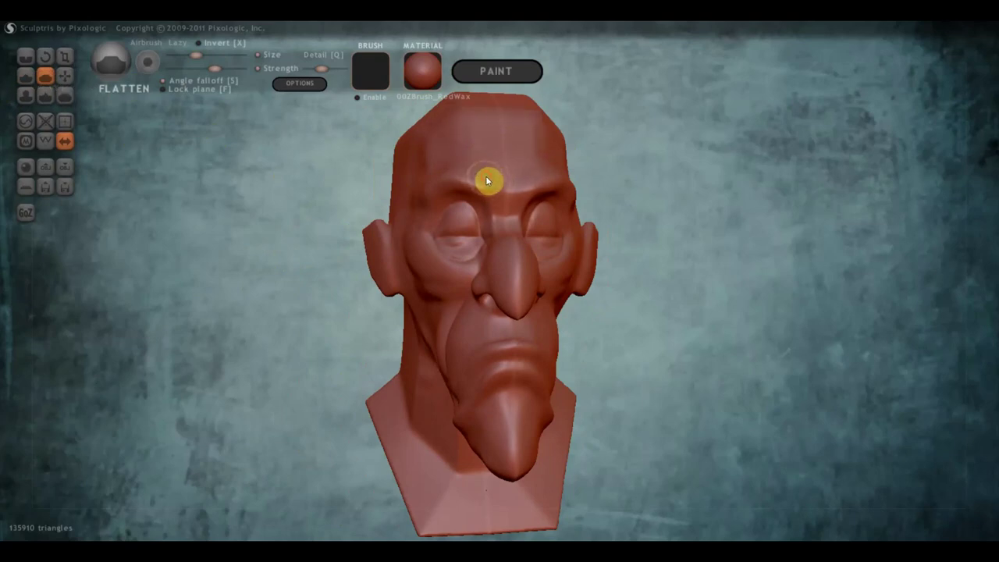
scroll(497, 196, up, 3)
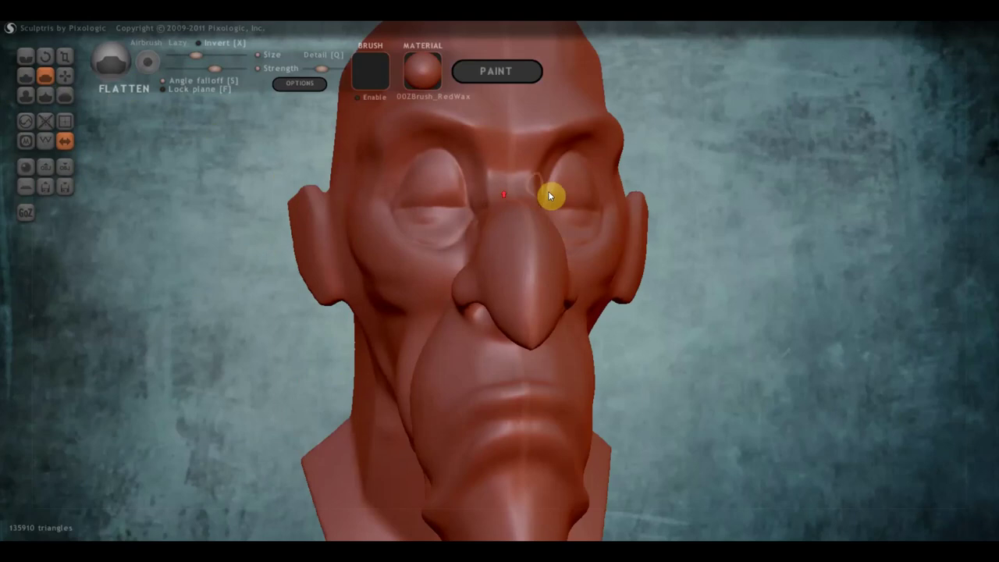
mouse_move(571, 184)
right_down()
mouse_move(572, 308)
mouse_move(580, 248)
right_up()
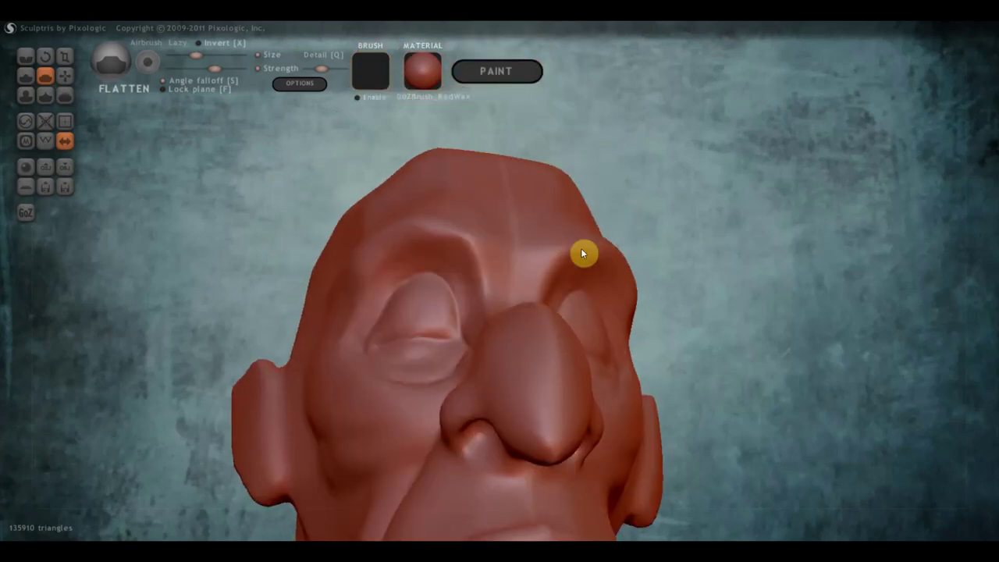
mouse_move(470, 270)
mouse_down()
mouse_move(426, 247)
mouse_move(353, 316)
mouse_move(373, 293)
mouse_move(474, 266)
mouse_up()
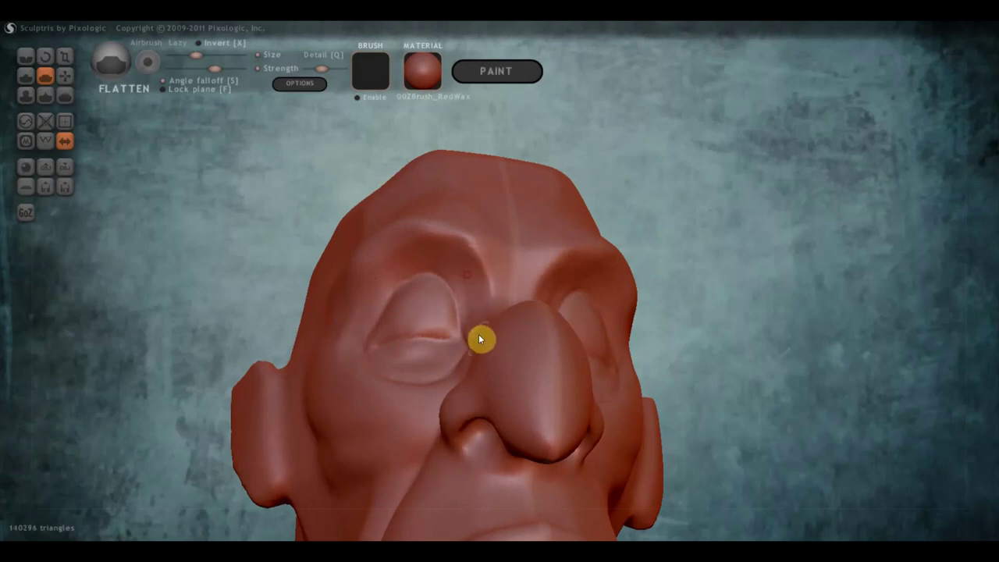
mouse_move(479, 342)
right_down()
mouse_move(511, 422)
mouse_move(548, 415)
mouse_move(472, 309)
right_up()
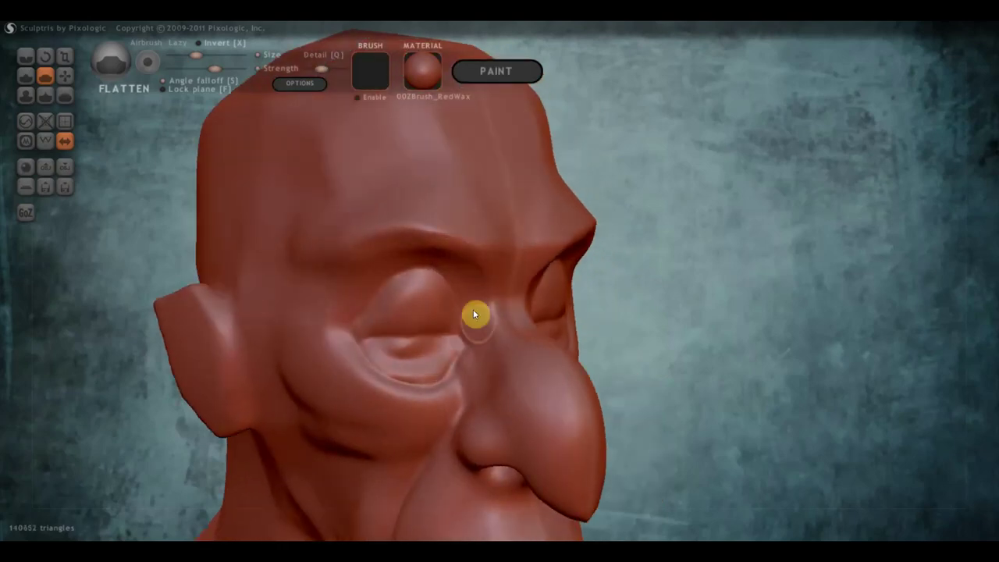
drag(471, 369, 451, 405)
scroll(430, 401, down, 3)
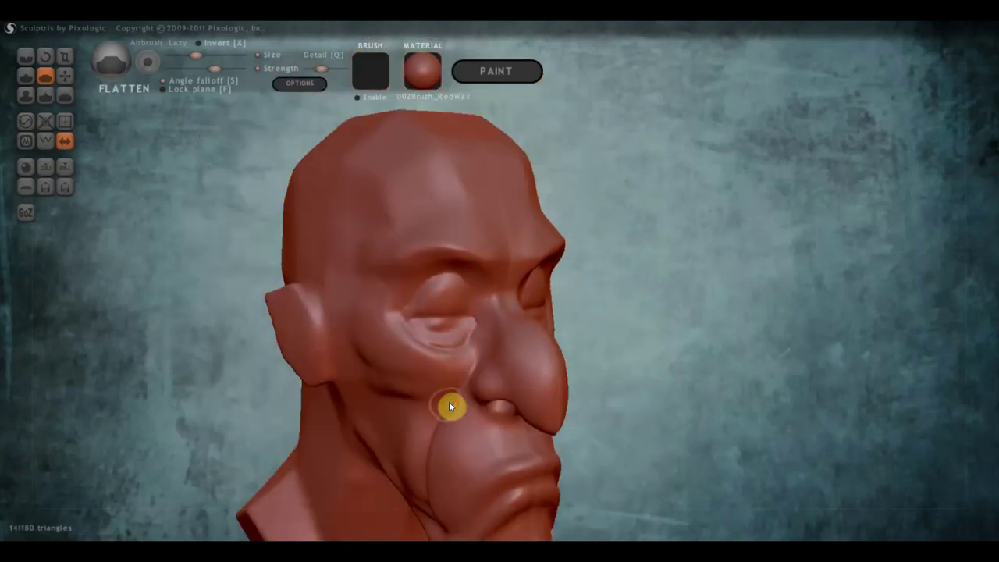
mouse_move(449, 401)
right_down()
mouse_move(502, 396)
mouse_move(508, 417)
mouse_move(540, 412)
right_up()
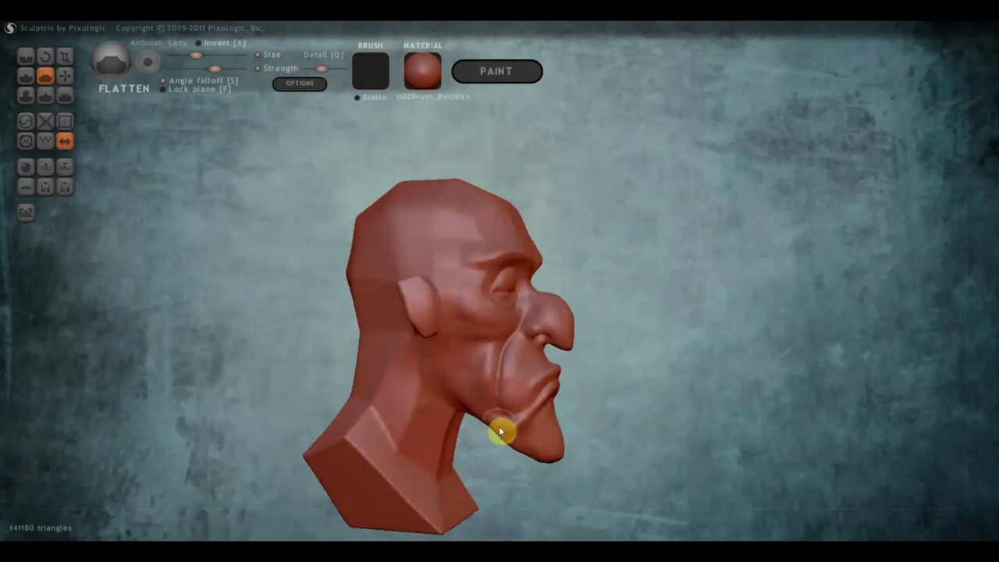
right_drag(474, 417, 481, 417)
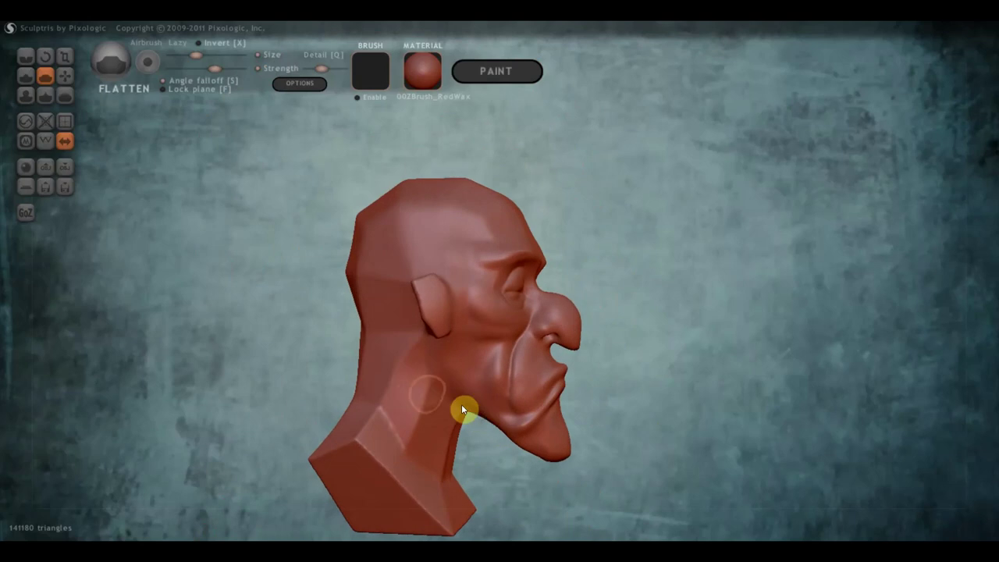
mouse_move(519, 461)
right_down()
mouse_move(377, 387)
mouse_move(445, 390)
mouse_move(292, 388)
mouse_move(309, 387)
right_up()
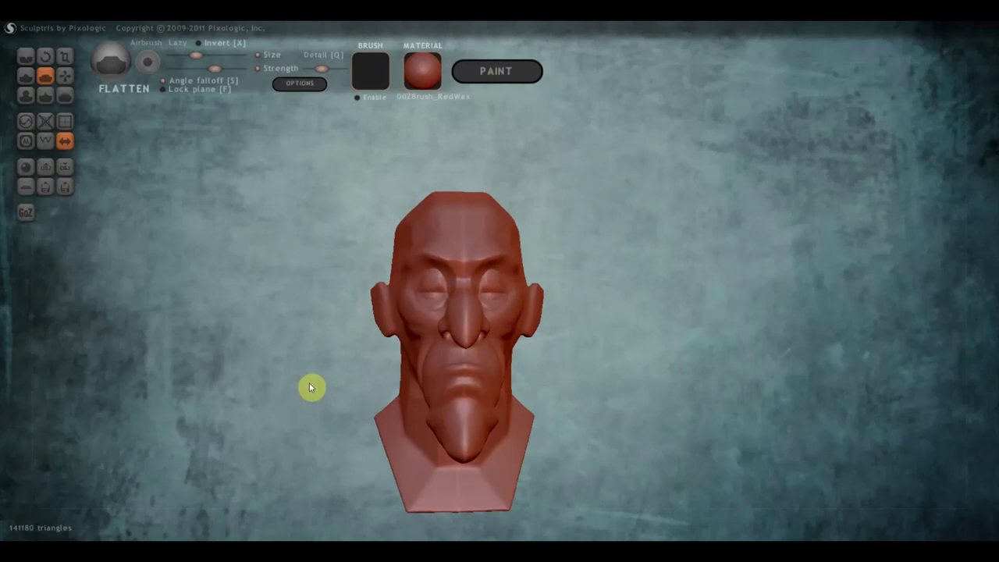
Step: Pull a fold into the left cheek with the Grab brush
click(65, 77)
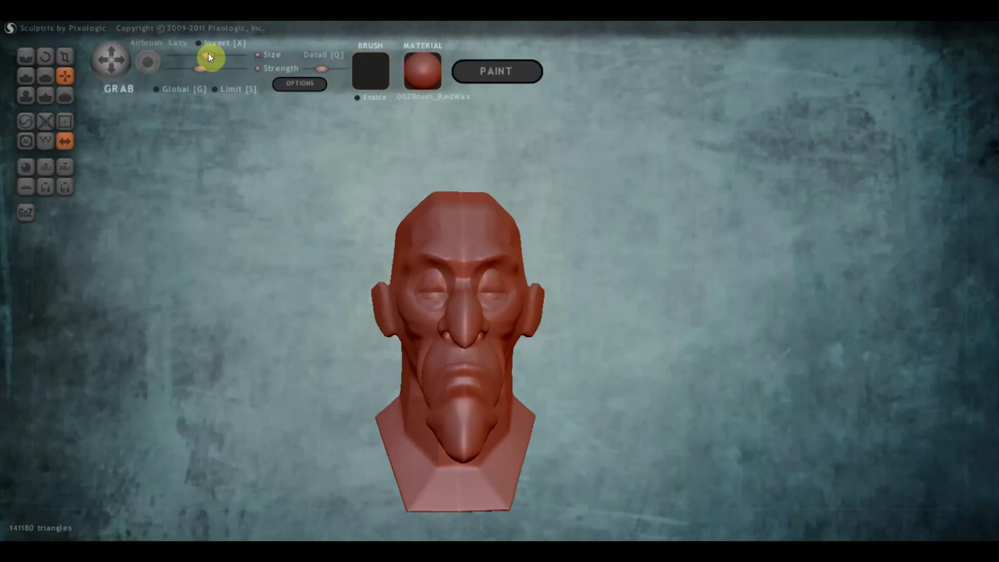
mouse_move(394, 313)
mouse_down()
mouse_move(416, 348)
mouse_move(414, 334)
mouse_move(409, 359)
mouse_move(405, 348)
mouse_move(426, 346)
mouse_up()
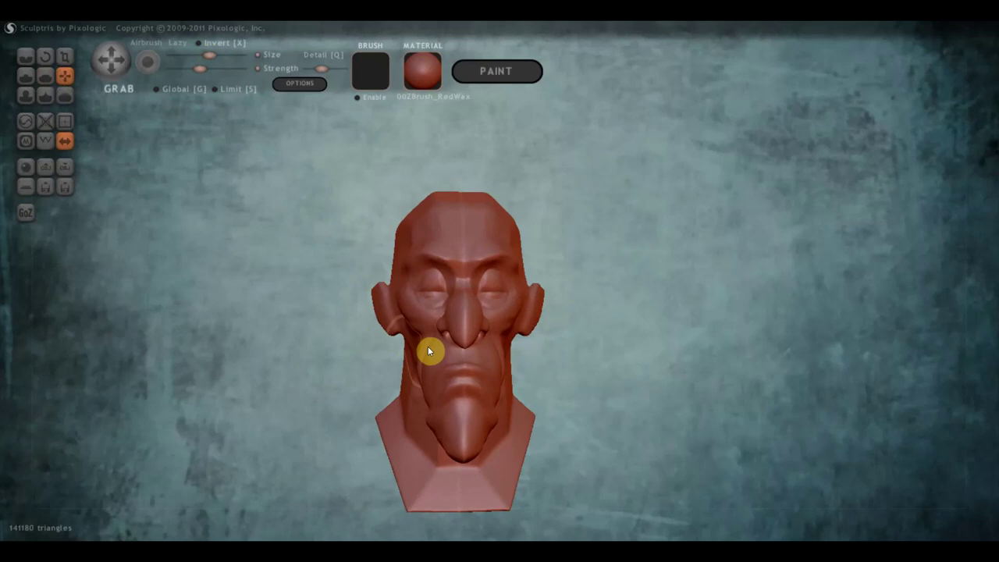
mouse_move(417, 375)
right_down()
mouse_move(428, 261)
mouse_move(427, 313)
right_up()
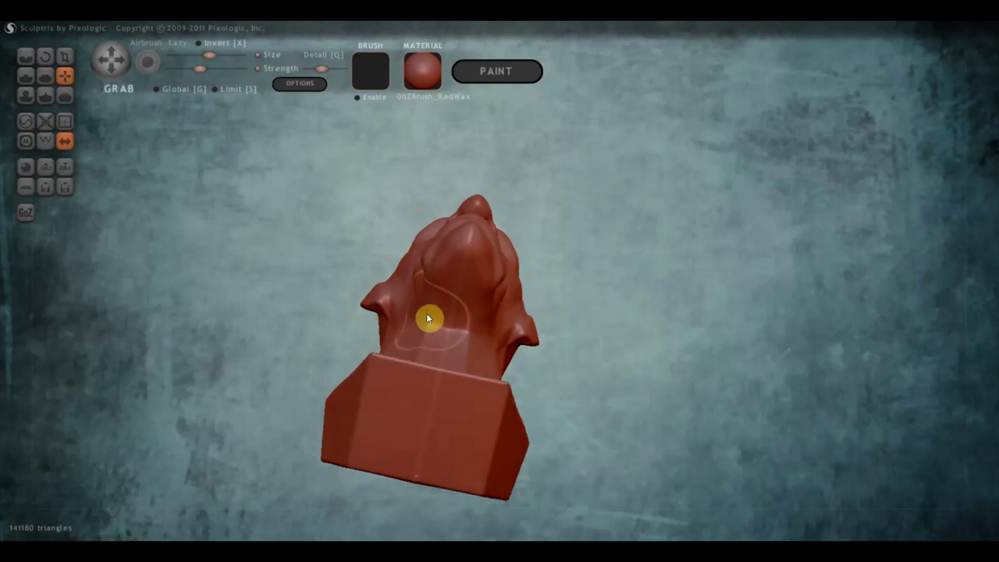
Step: Switch to the Crease brush and orbit the head to front and low-angle views
click(26, 56)
scroll(345, 328, up, 2)
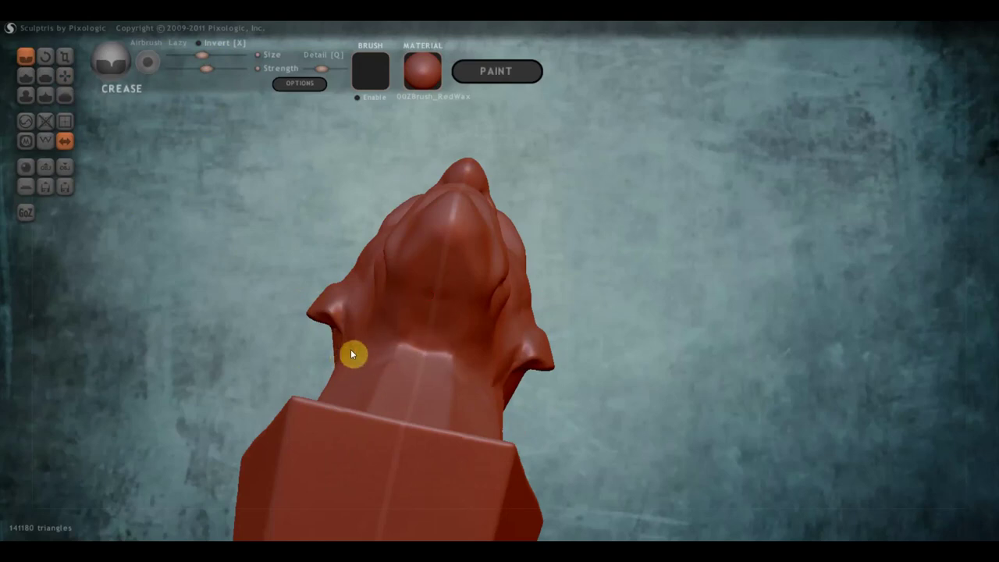
mouse_move(352, 351)
right_down()
mouse_move(459, 385)
mouse_move(381, 286)
mouse_move(442, 351)
right_up()
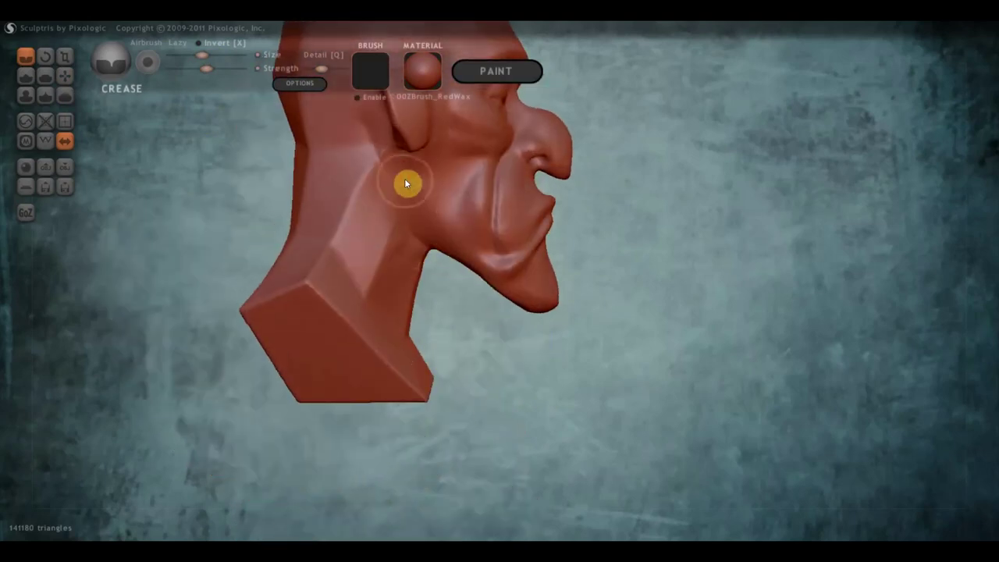
mouse_move(433, 266)
right_down()
mouse_move(223, 259)
mouse_move(232, 270)
mouse_move(289, 256)
right_up()
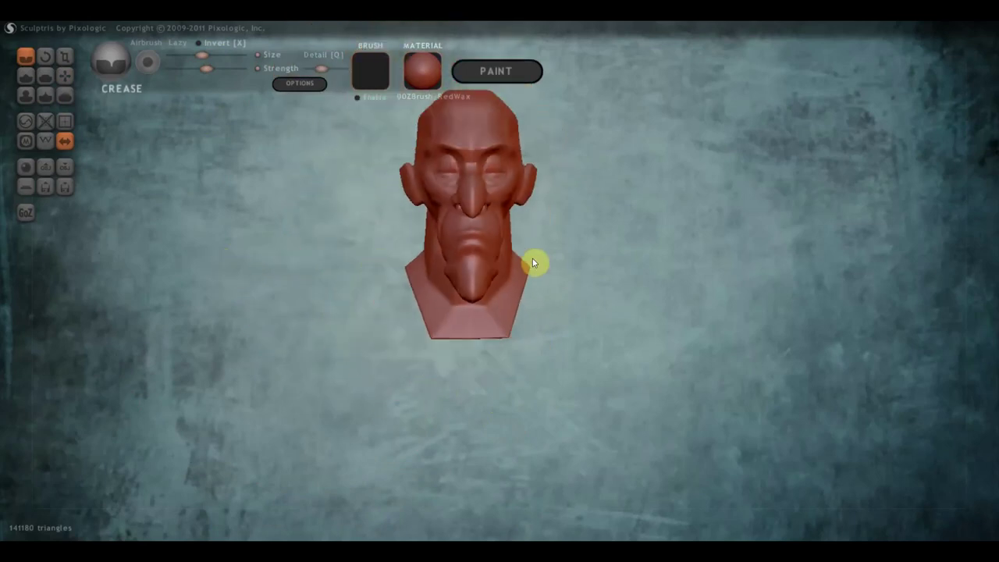
mouse_move(535, 261)
right_down()
mouse_move(568, 228)
mouse_move(557, 345)
mouse_move(527, 313)
right_up()
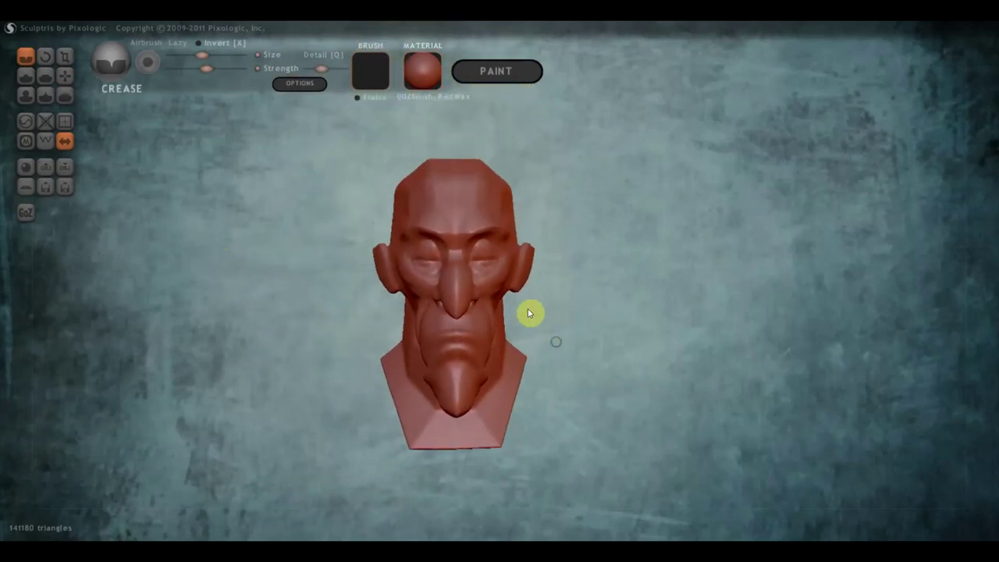
Step: With Grab, reshape the forehead, the side of the neck, and the cheek in front of the ear
click(64, 75)
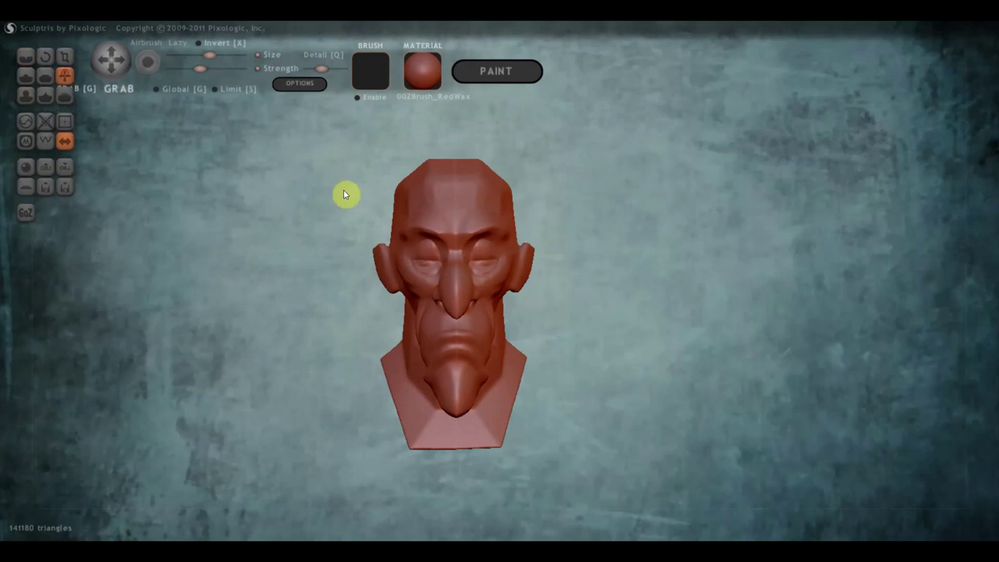
mouse_move(401, 209)
mouse_down()
mouse_move(424, 221)
mouse_move(424, 200)
mouse_up()
right_drag(426, 203, 739, 215)
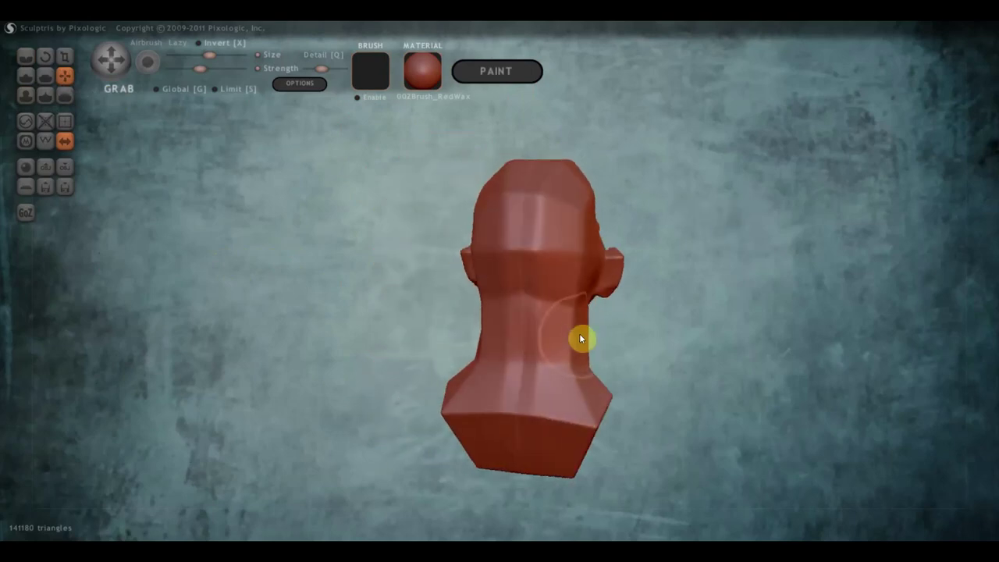
drag(580, 333, 554, 334)
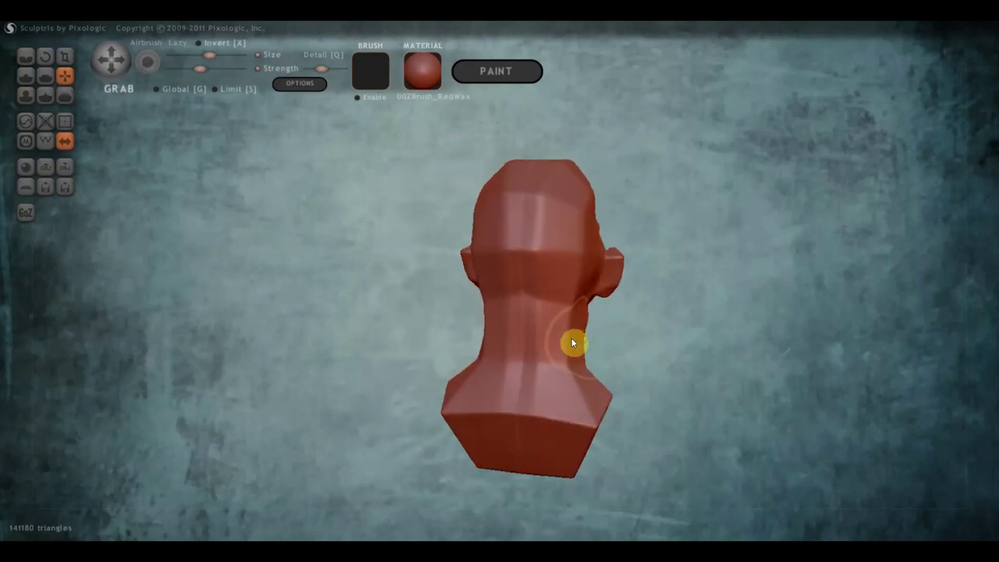
mouse_move(569, 339)
right_down()
mouse_move(270, 321)
mouse_move(359, 320)
mouse_move(323, 319)
mouse_move(336, 319)
right_up()
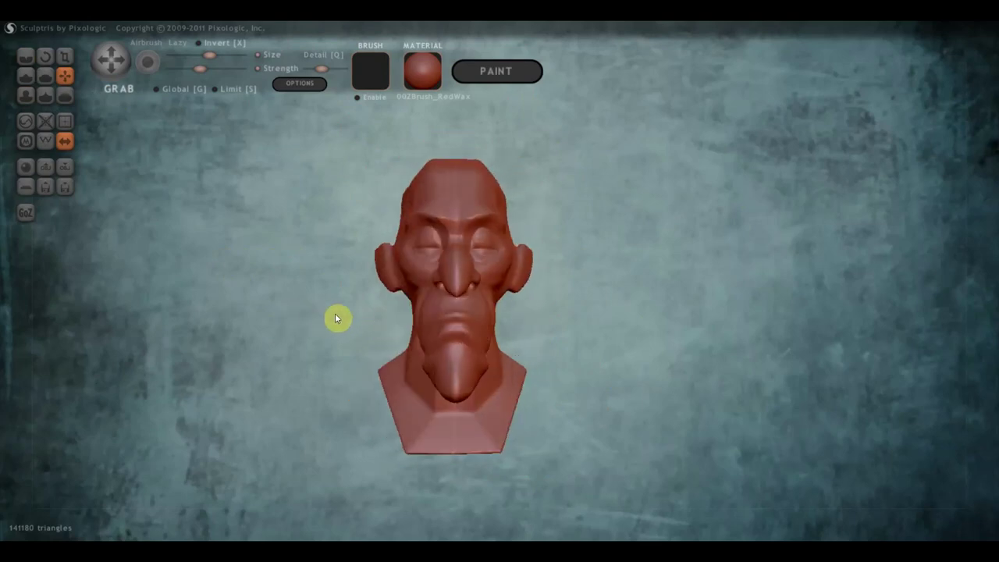
scroll(367, 207, up, 3)
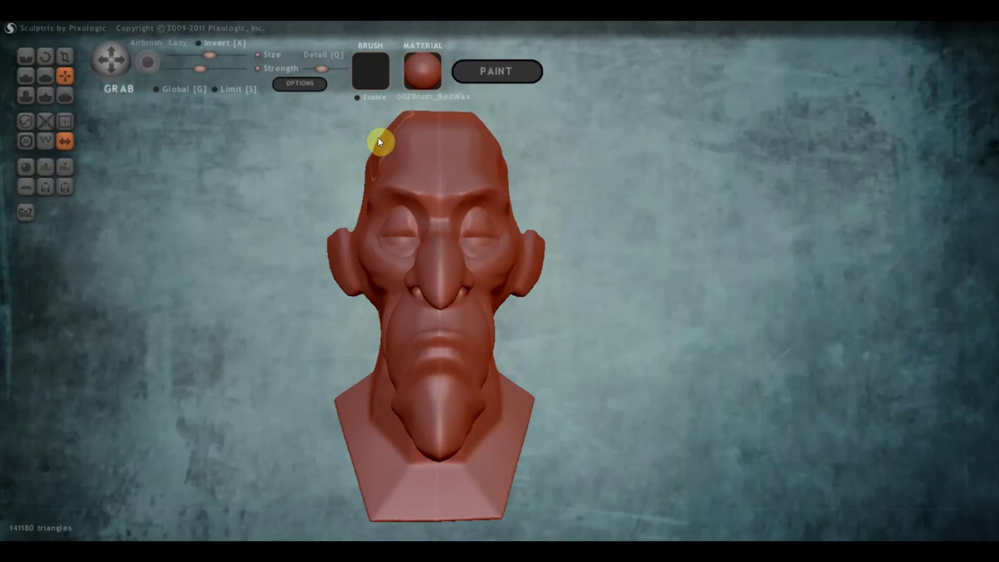
drag(357, 275, 384, 305)
right_drag(405, 376, 552, 378)
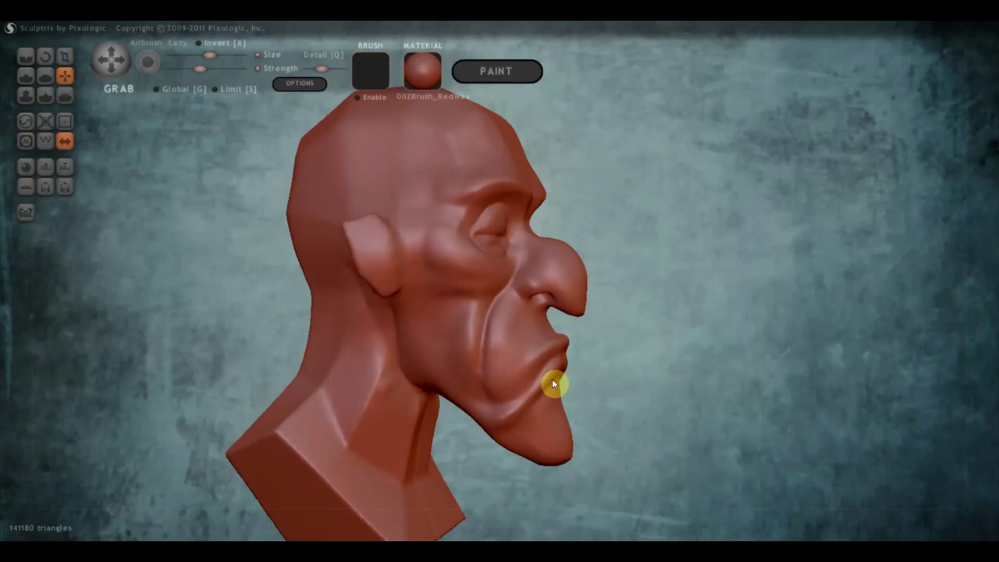
Step: Build up a bulge at the chin tip with the Draw brush
click(25, 75)
scroll(481, 331, down, 3)
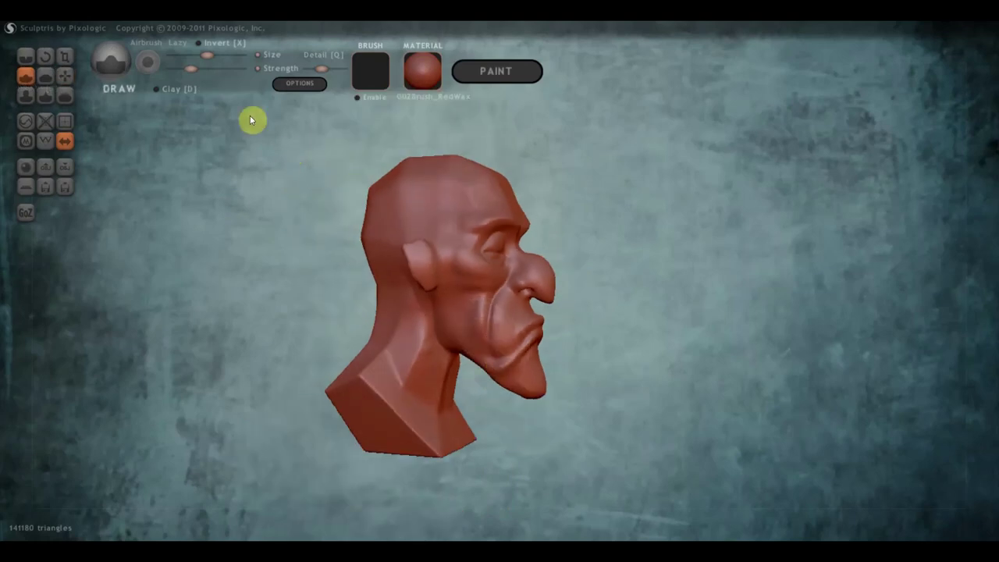
mouse_move(433, 277)
right_down()
mouse_move(383, 340)
mouse_move(567, 370)
mouse_move(571, 235)
mouse_move(591, 218)
right_up()
scroll(567, 371, up, 4)
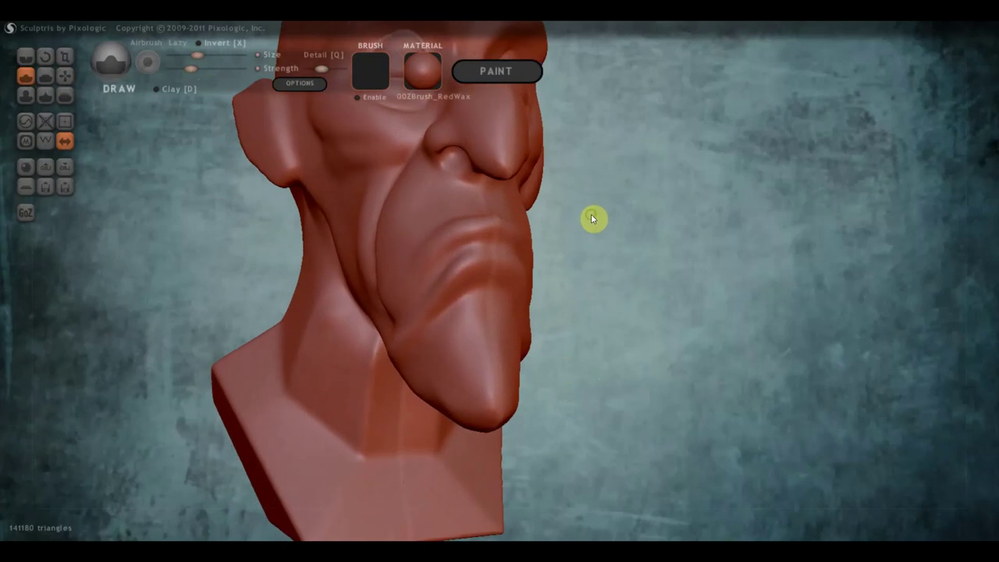
right_drag(510, 380, 494, 390)
mouse_move(495, 390)
mouse_down()
mouse_move(488, 375)
mouse_move(503, 378)
mouse_move(477, 405)
mouse_move(486, 408)
mouse_up()
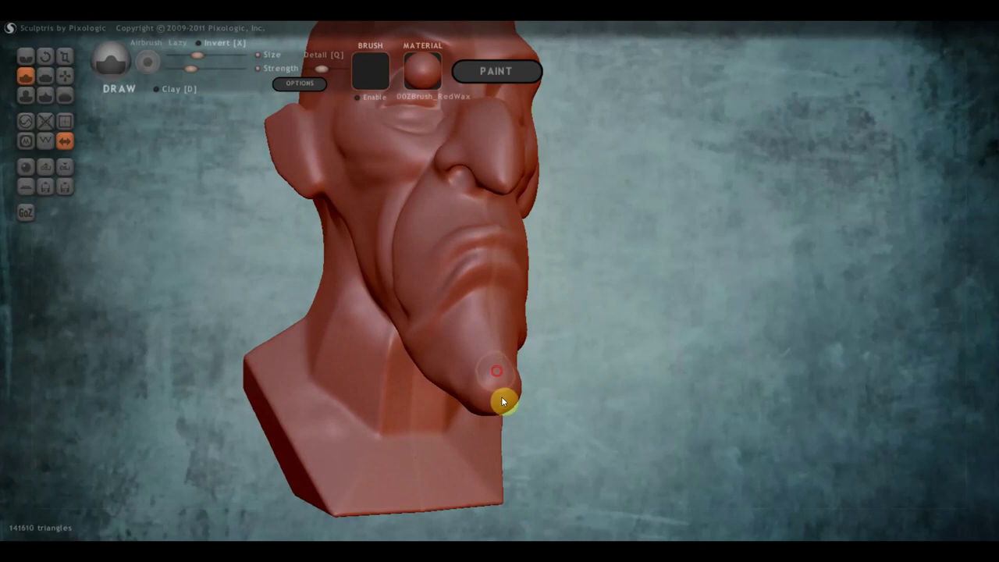
mouse_move(505, 402)
right_down()
mouse_move(543, 417)
mouse_move(633, 416)
right_up()
drag(632, 416, 597, 408)
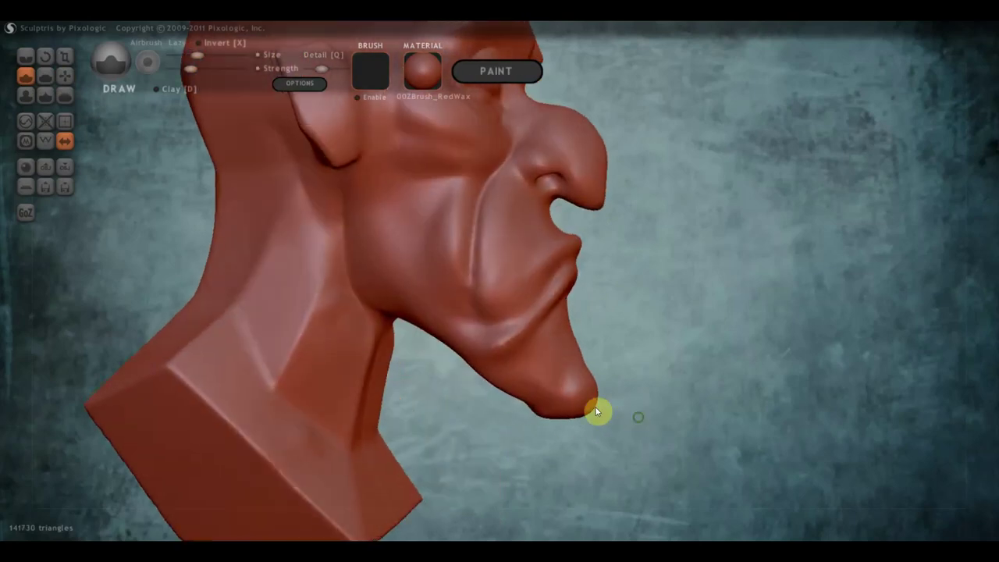
Step: Resize the Grab brush and pull the chin down into a long pointed tip
click(65, 75)
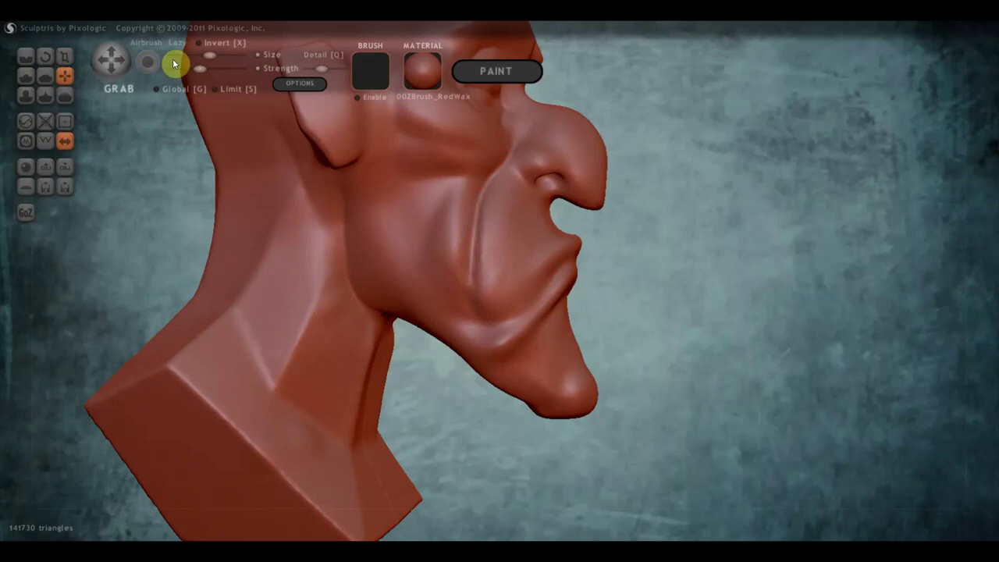
drag(197, 58, 204, 55)
drag(598, 424, 611, 461)
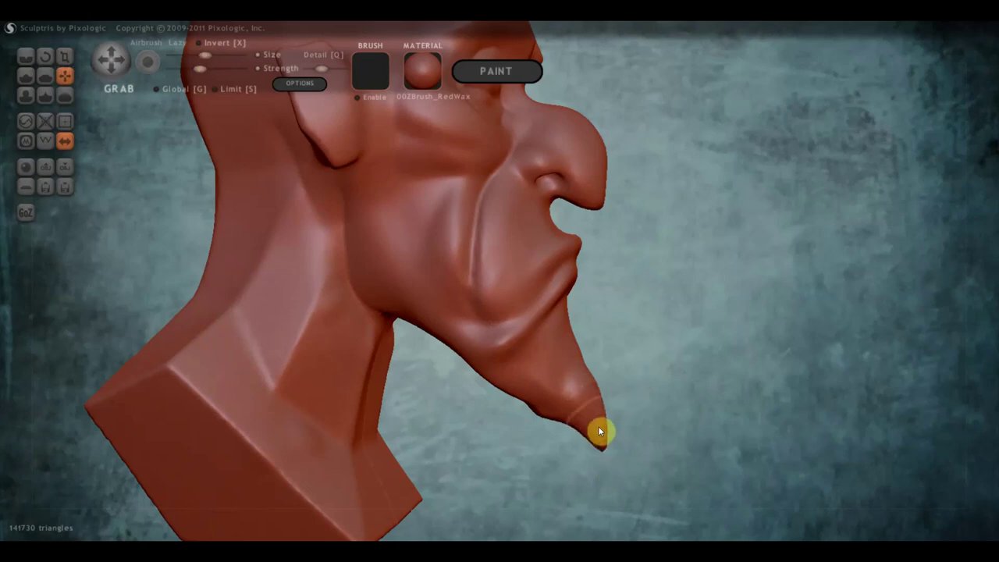
drag(618, 479, 439, 422)
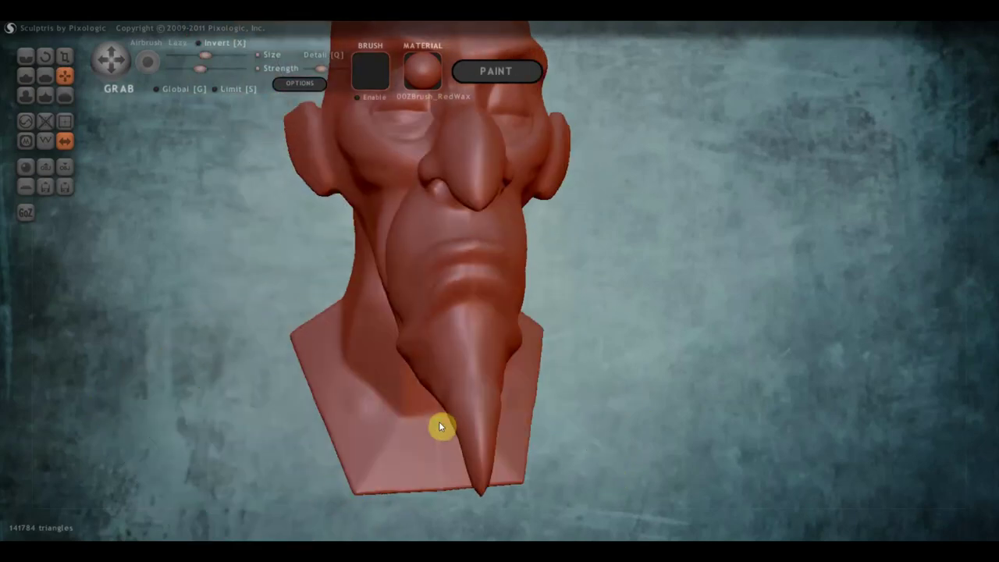
Step: Lower the Crease brush size and strength, then crease the cheek, lip corner and lip line
click(26, 56)
drag(203, 281, 399, 307)
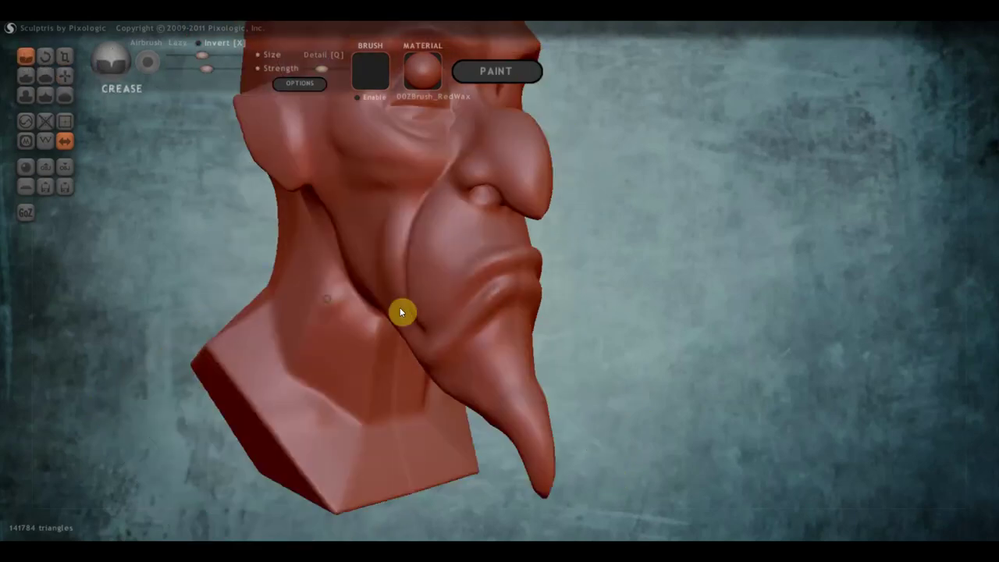
drag(201, 54, 197, 55)
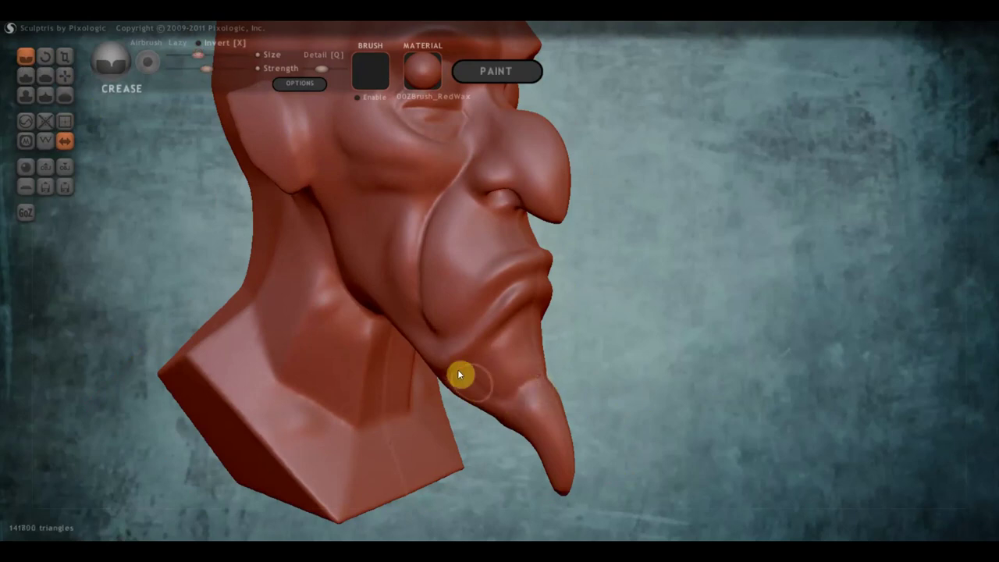
drag(205, 69, 196, 68)
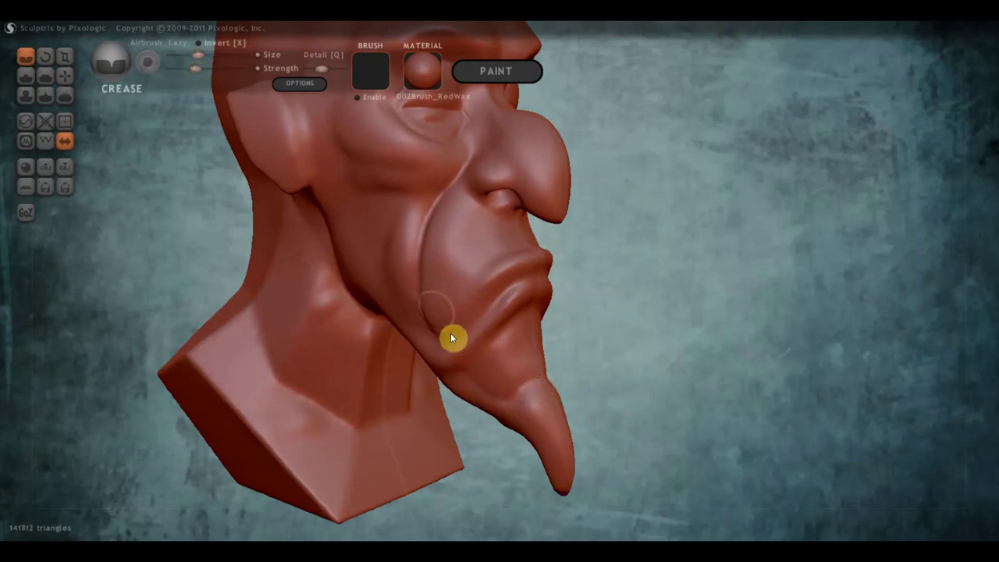
drag(461, 385, 426, 381)
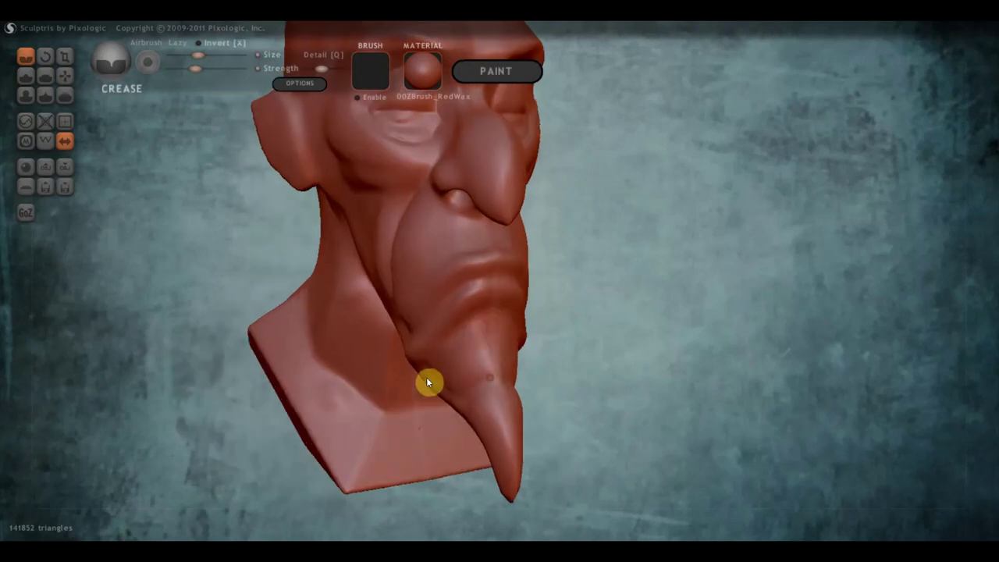
drag(478, 308, 453, 346)
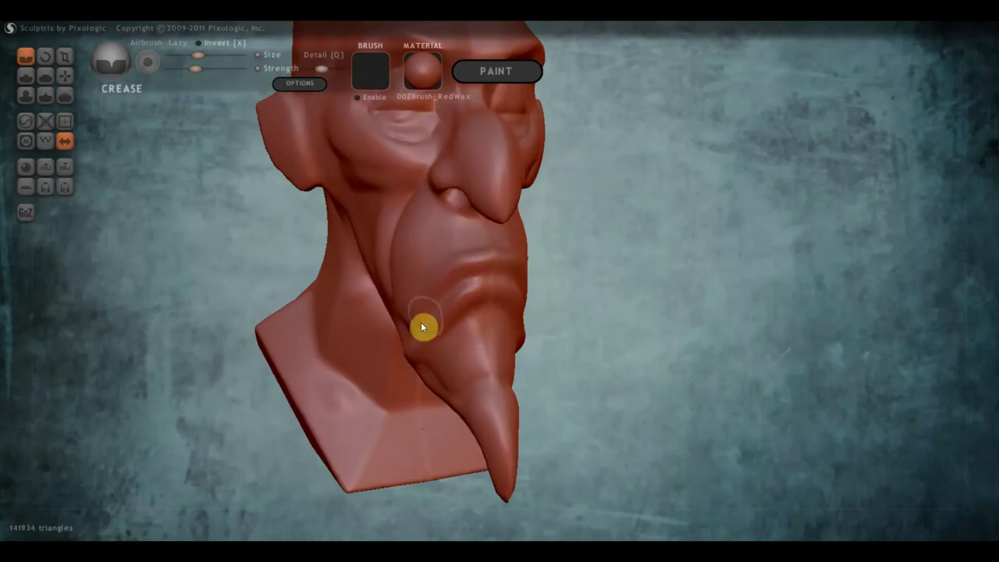
right_drag(421, 327, 506, 250)
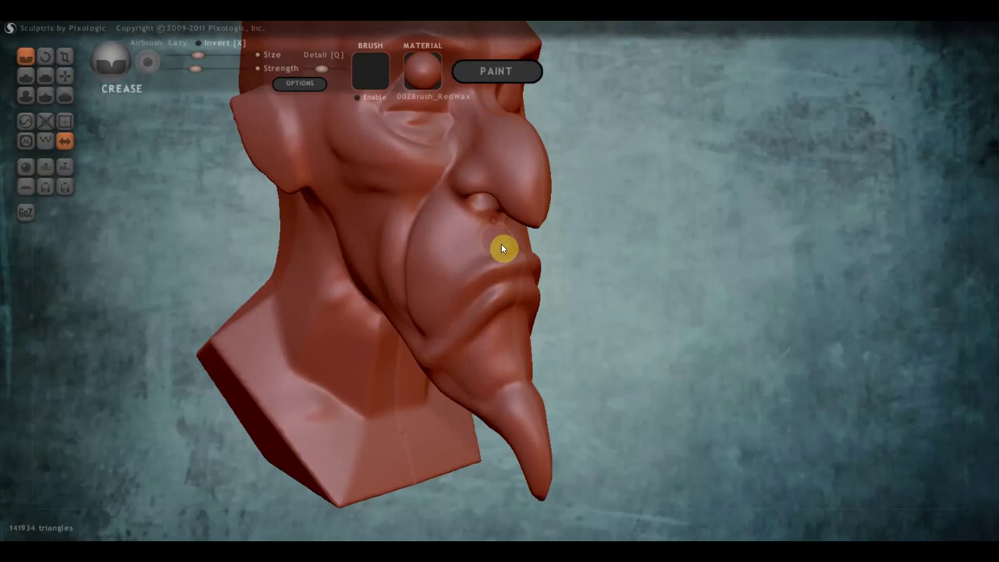
right_drag(507, 247, 516, 284)
mouse_move(516, 284)
mouse_down()
mouse_move(479, 300)
mouse_move(456, 326)
mouse_up()
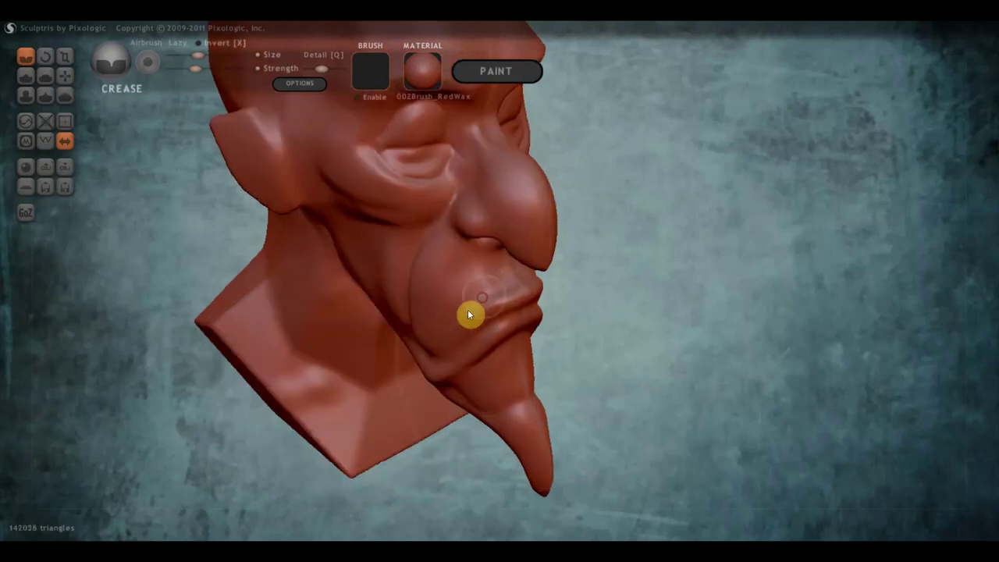
right_drag(501, 277, 544, 273)
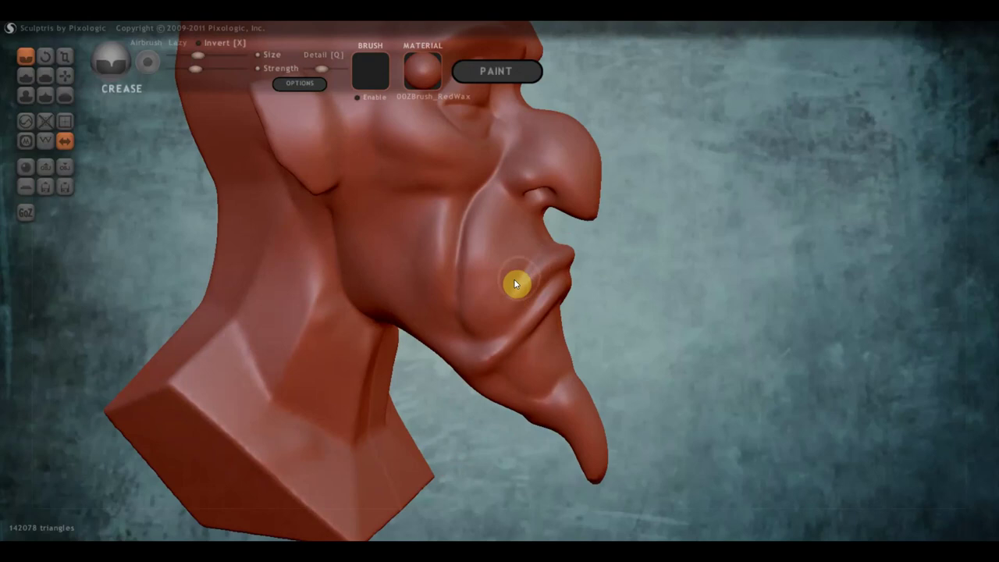
drag(515, 284, 513, 294)
Step: Pull the lower lip outward with Grab and drag the mouth corner toward the chin
click(66, 75)
scroll(576, 295, up, 2)
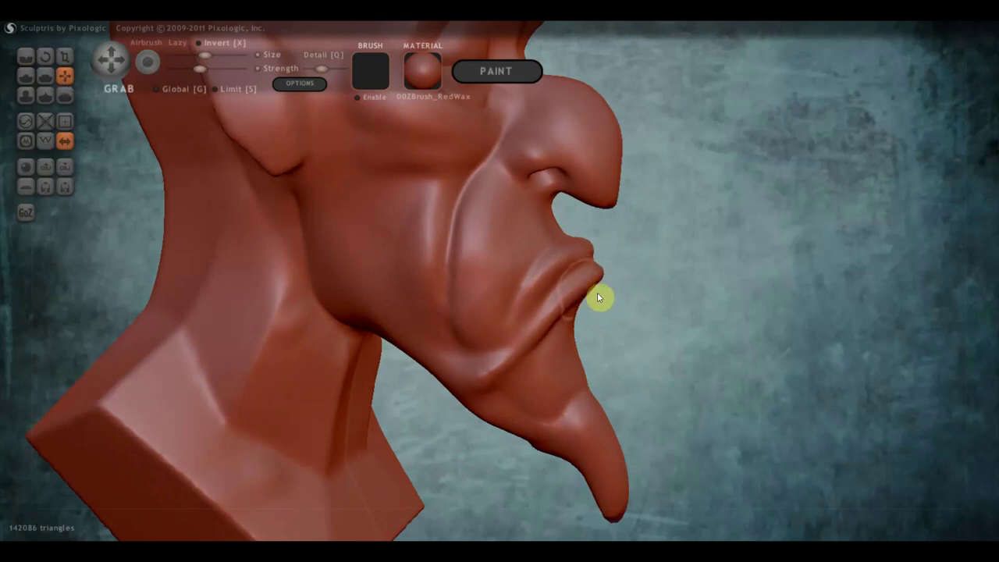
mouse_move(597, 293)
mouse_down()
mouse_move(616, 278)
mouse_move(544, 236)
mouse_move(596, 262)
mouse_up()
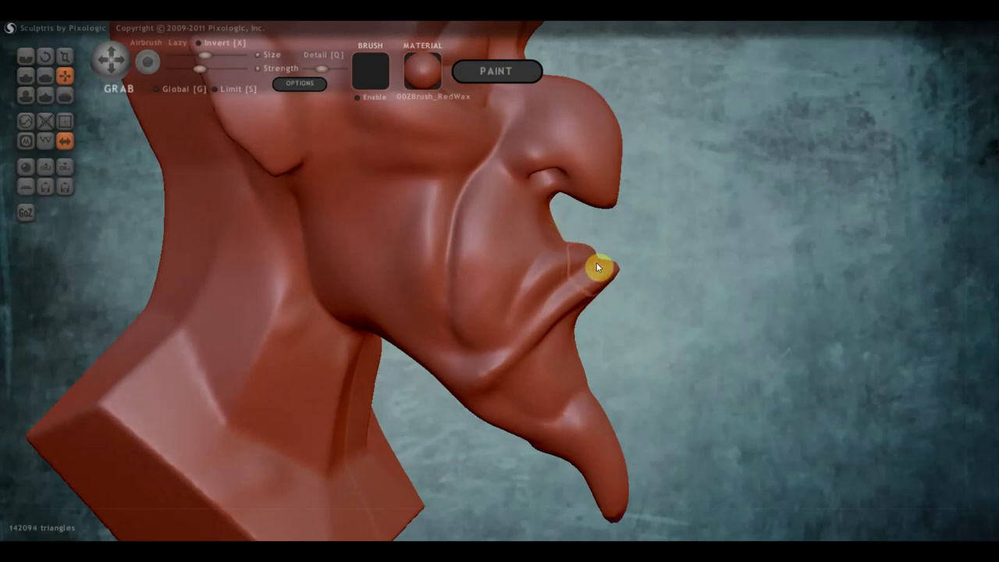
mouse_move(570, 314)
mouse_down()
mouse_move(553, 312)
mouse_move(567, 332)
mouse_move(577, 304)
mouse_move(589, 315)
mouse_move(538, 348)
mouse_up()
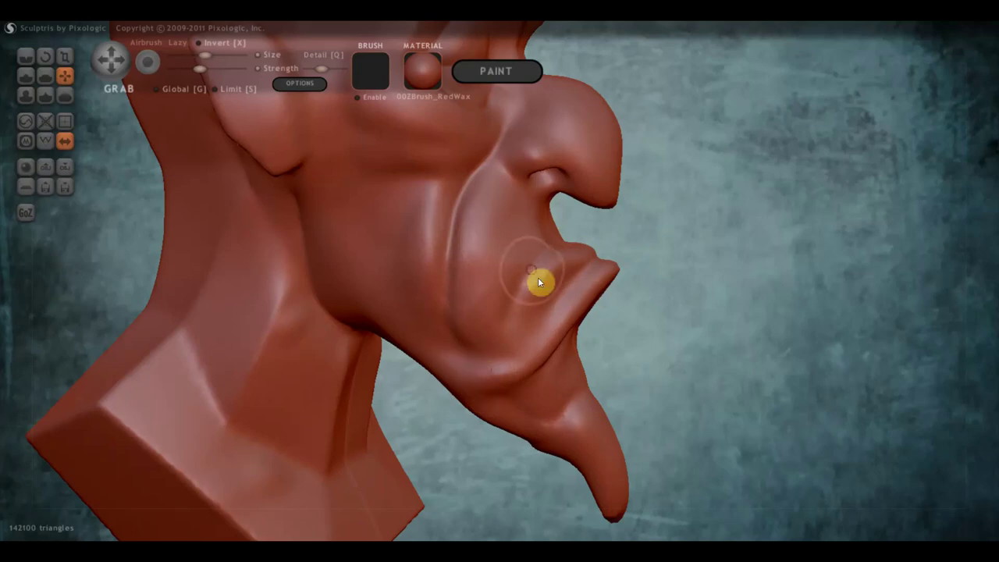
mouse_move(551, 264)
mouse_down()
mouse_move(523, 316)
mouse_move(537, 279)
mouse_up()
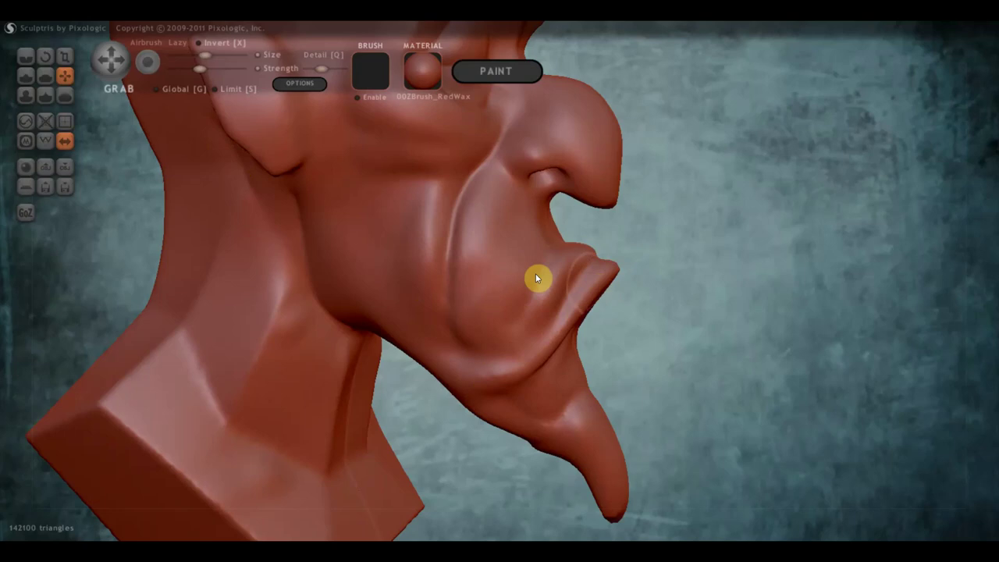
Step: Build up fuller lips with the Draw brush
click(23, 74)
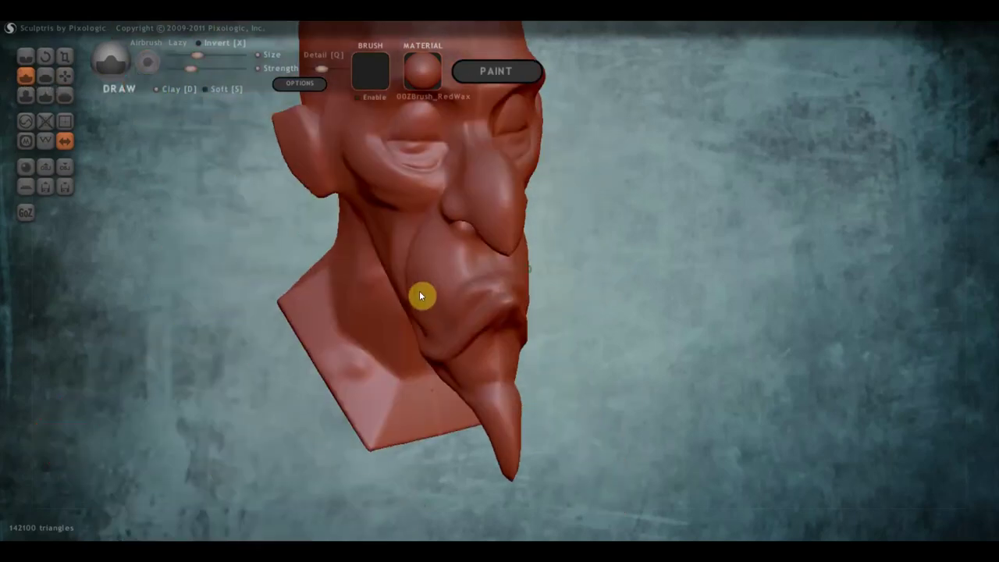
right_drag(506, 265, 463, 286)
scroll(492, 290, up, 3)
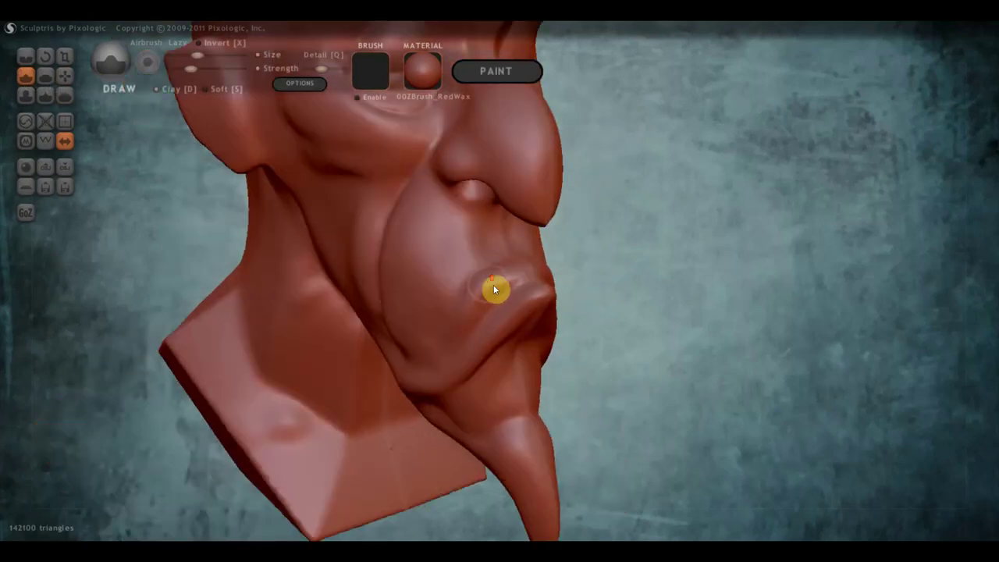
scroll(515, 303, up, 2)
mouse_move(514, 298)
mouse_down()
mouse_move(546, 290)
mouse_move(529, 325)
mouse_move(482, 370)
mouse_up()
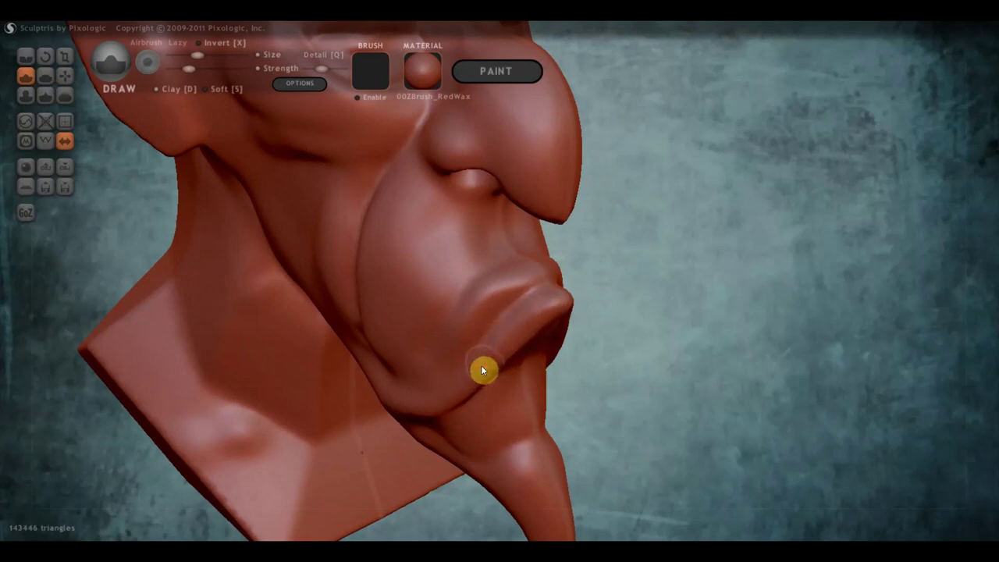
right_drag(419, 363, 348, 317)
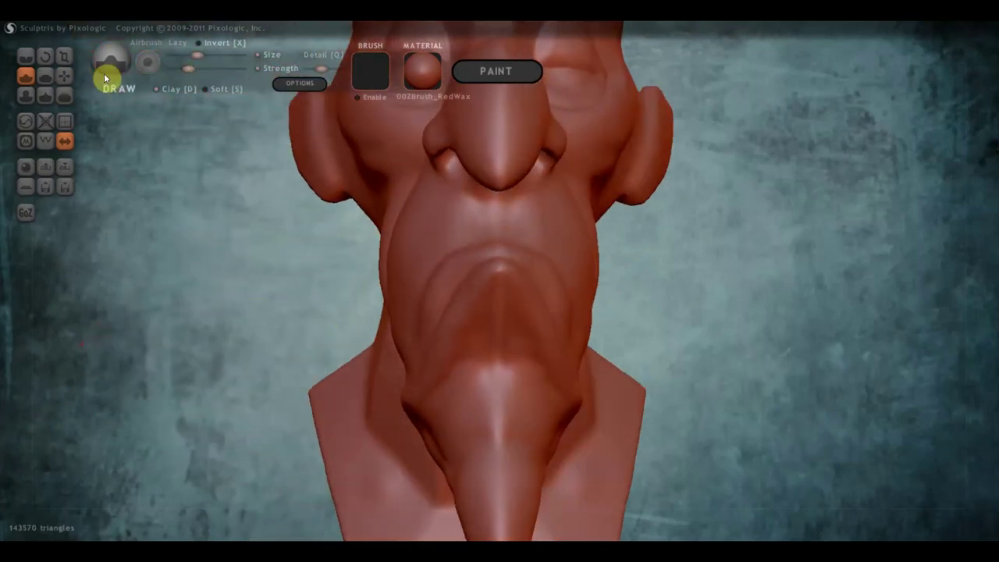
Step: Pull the mouth corners down toward the chin with Grab, then orbit to check
click(65, 75)
right_drag(457, 306, 476, 304)
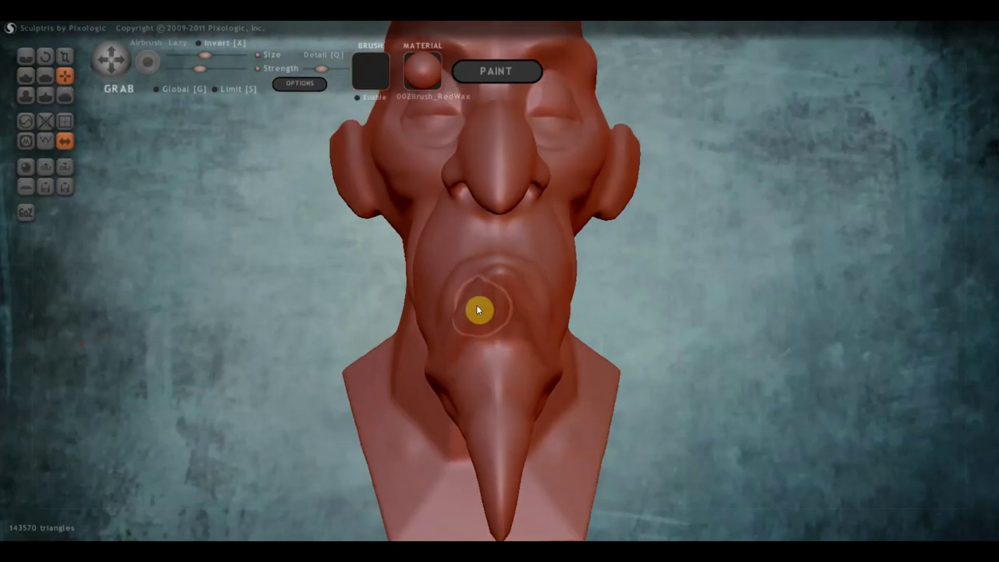
mouse_move(478, 310)
mouse_down()
mouse_move(445, 296)
mouse_move(465, 288)
mouse_move(443, 283)
mouse_move(434, 264)
mouse_up()
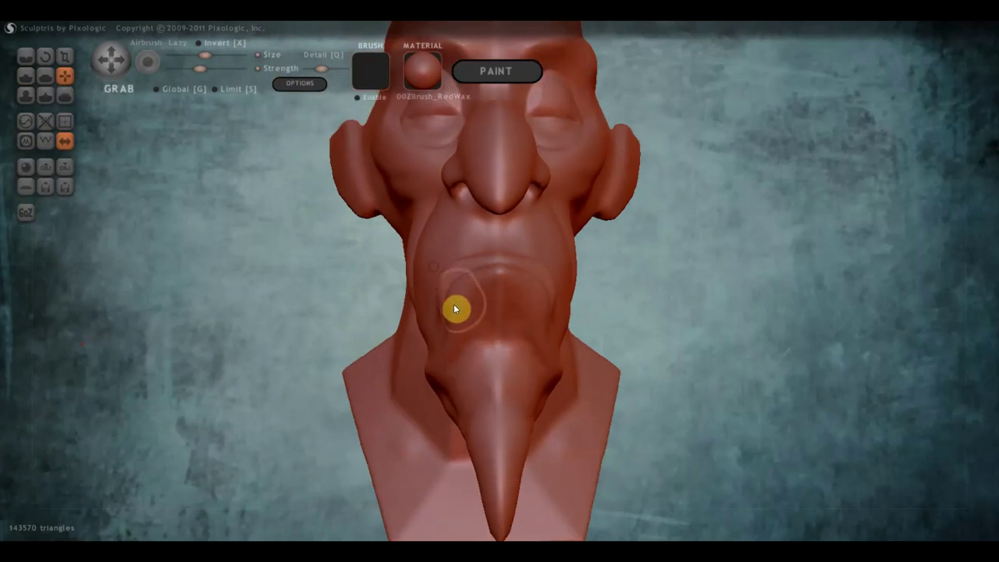
mouse_move(455, 309)
mouse_down()
mouse_move(445, 297)
mouse_move(451, 345)
mouse_move(444, 274)
mouse_up()
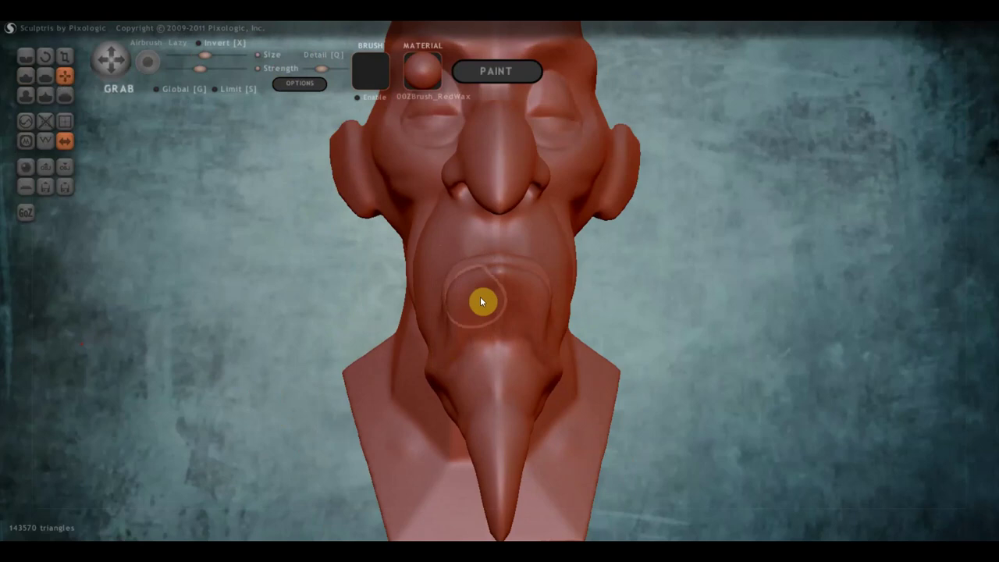
mouse_move(502, 296)
right_down()
mouse_move(677, 323)
mouse_move(593, 352)
mouse_move(552, 398)
mouse_move(553, 385)
mouse_move(506, 361)
right_up()
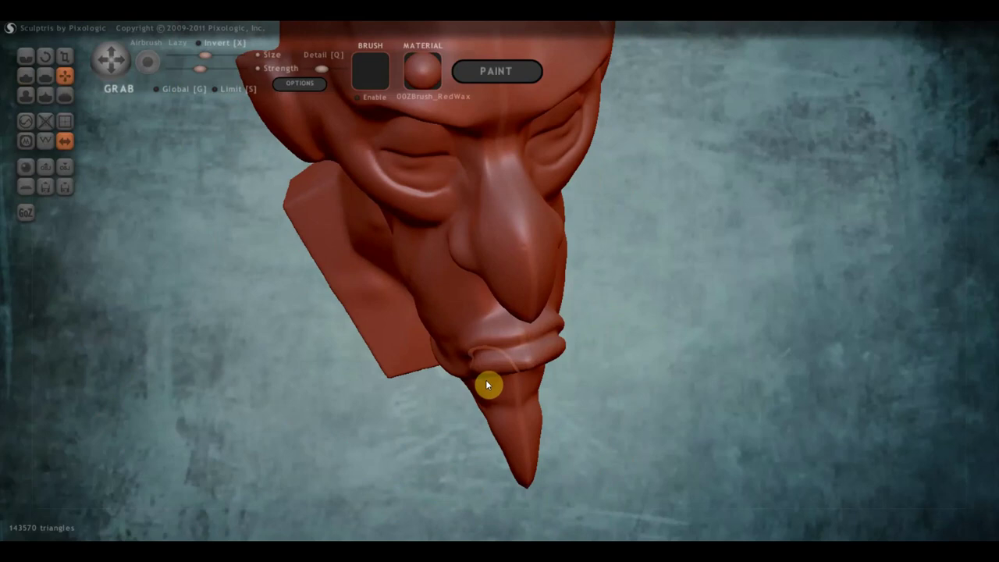
mouse_move(493, 380)
right_down()
mouse_move(608, 334)
mouse_move(644, 299)
mouse_move(623, 305)
mouse_move(631, 285)
mouse_move(625, 294)
right_up()
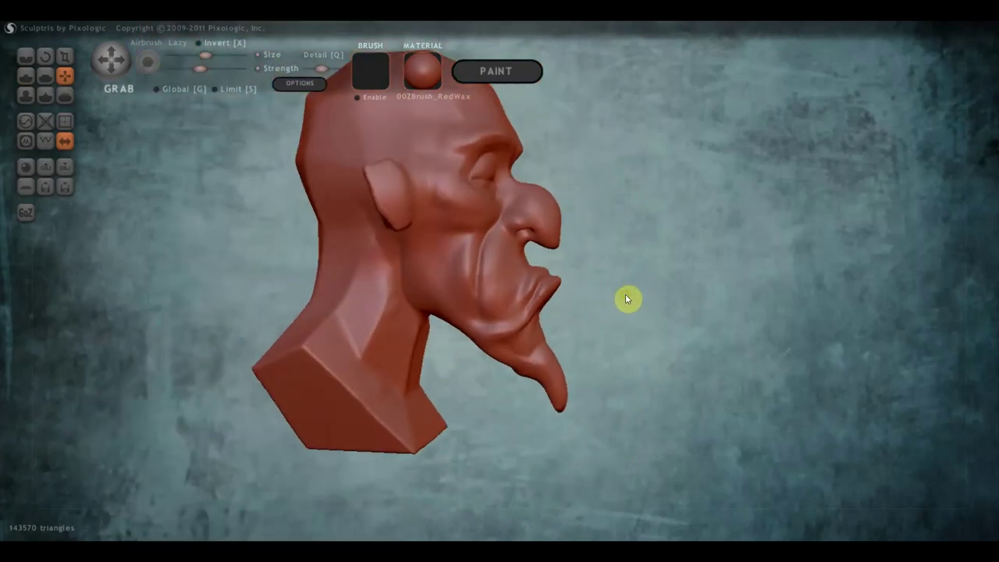
scroll(521, 281, up, 5)
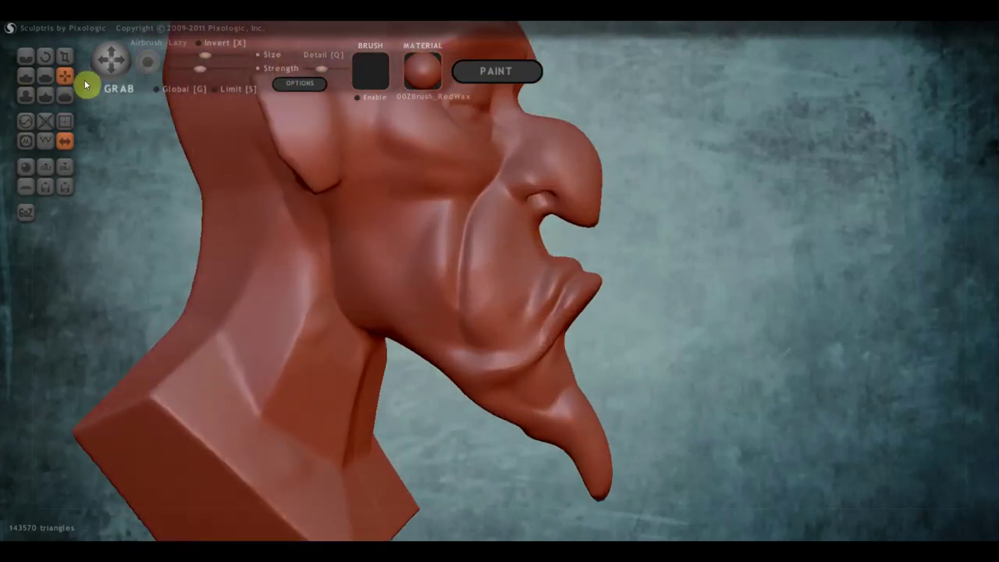
Step: From a front view, reshape the flesh under the left eye with the Grab brush
click(26, 57)
right_drag(542, 209, 439, 227)
scroll(455, 234, down, 2)
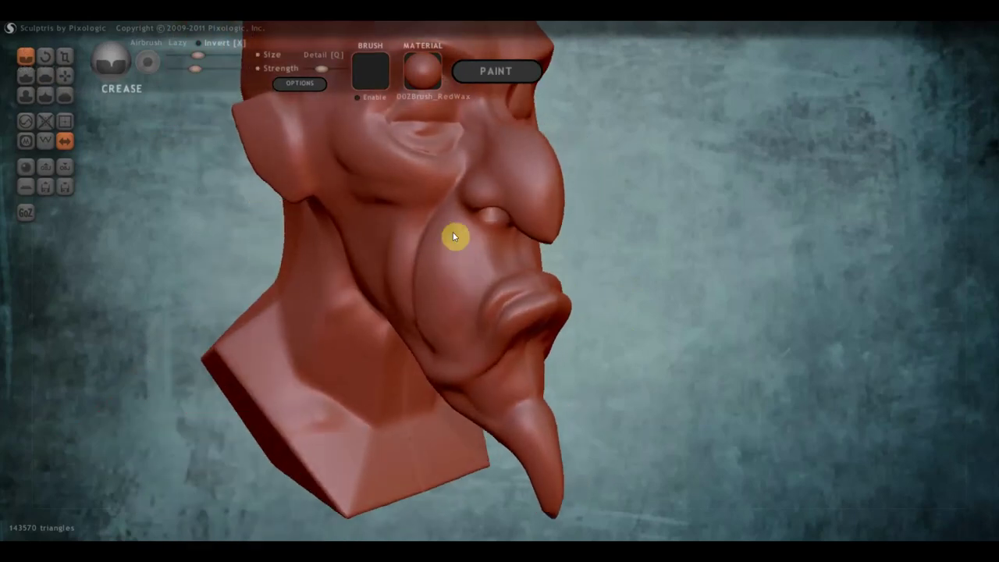
scroll(382, 193, down, 2)
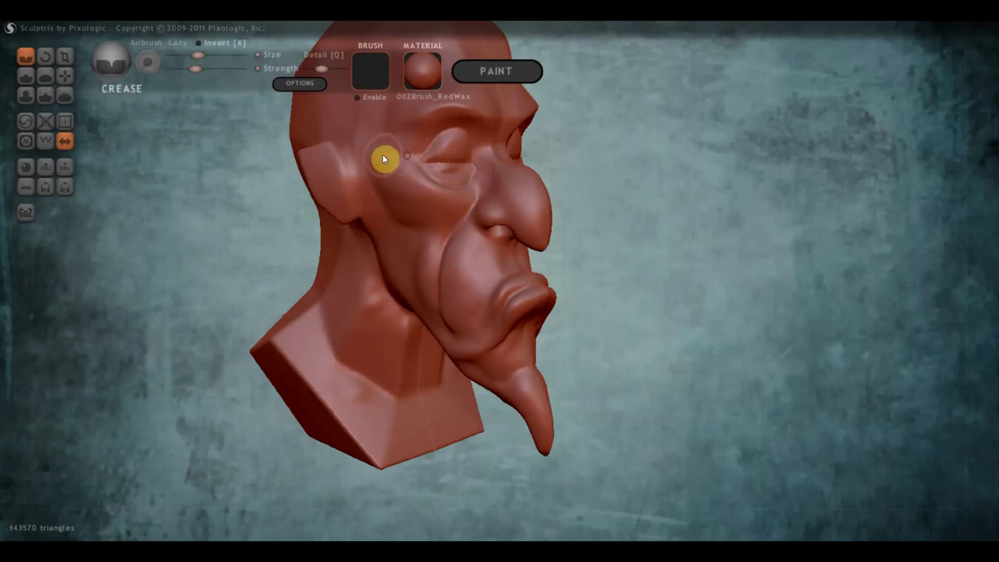
right_drag(396, 171, 303, 162)
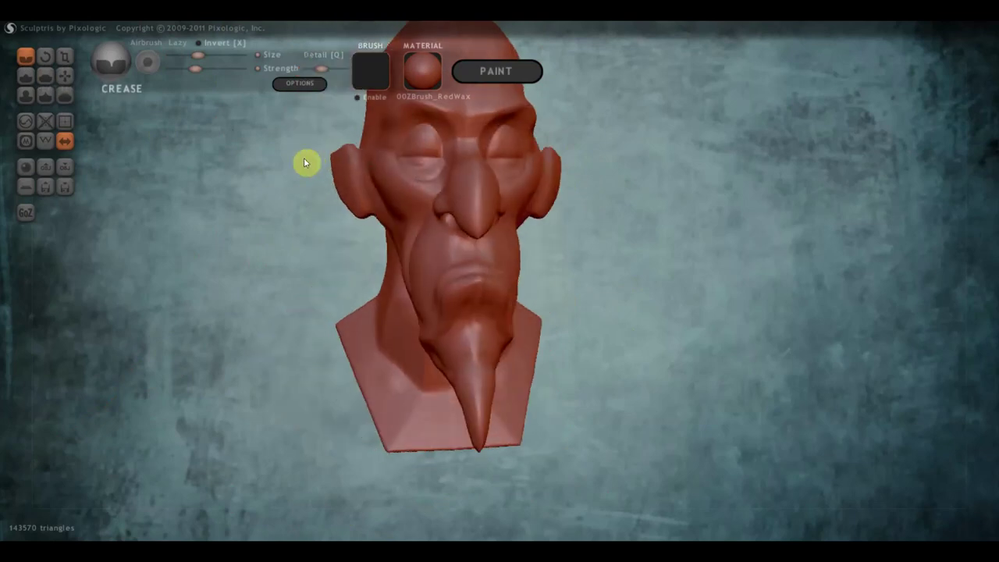
click(64, 75)
scroll(328, 138, up, 2)
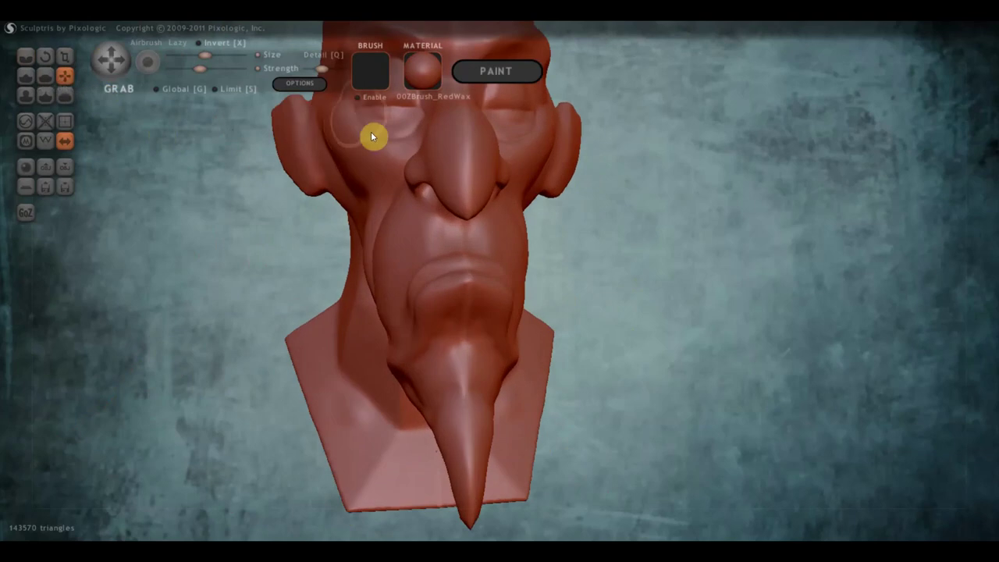
right_drag(713, 205, 731, 350)
scroll(277, 217, up, 1)
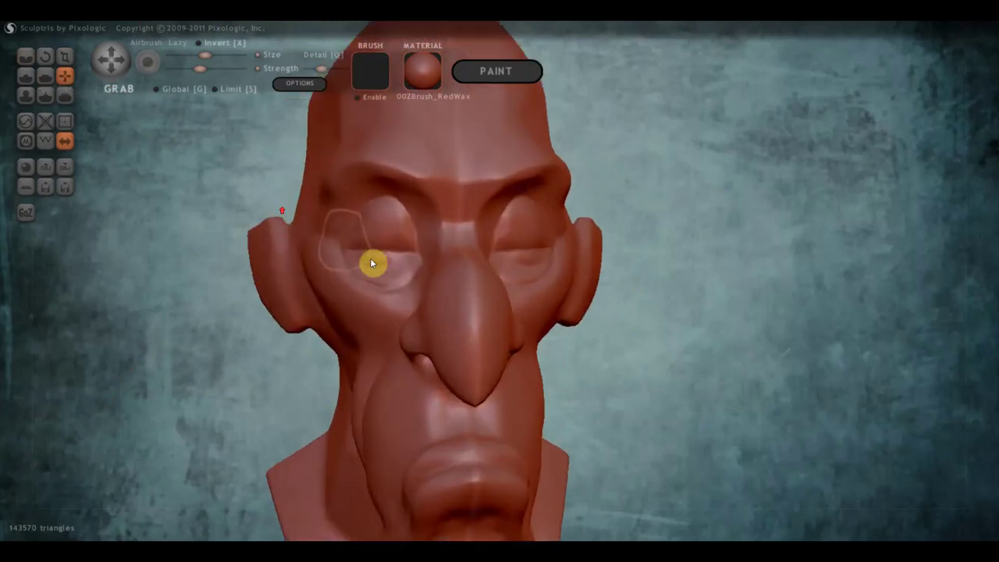
mouse_move(372, 264)
mouse_down()
mouse_move(327, 246)
mouse_move(381, 213)
mouse_move(389, 193)
mouse_move(388, 247)
mouse_up()
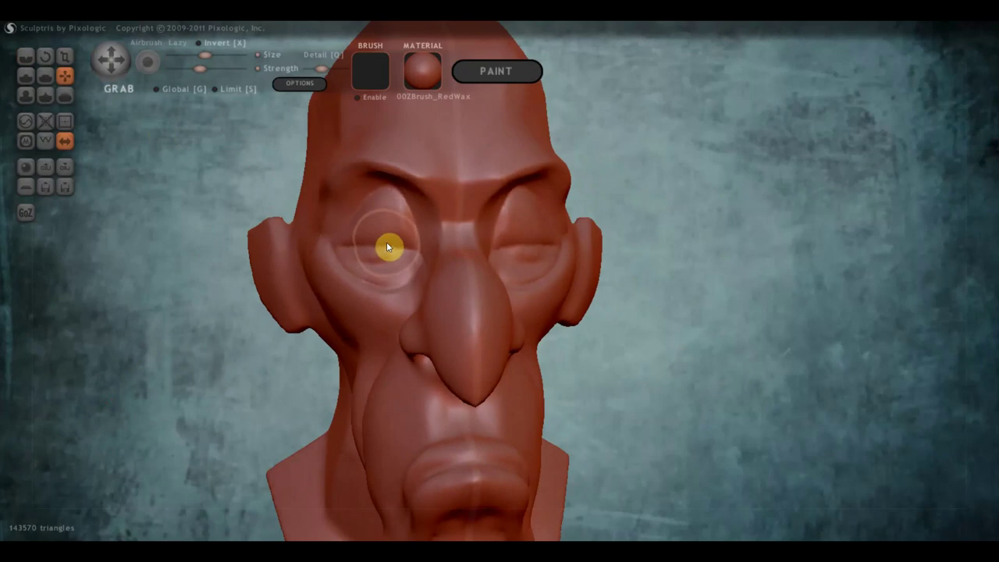
Step: Orbit to inspect the head's left side, switching among Crease, Grab and Draw brushes
click(26, 75)
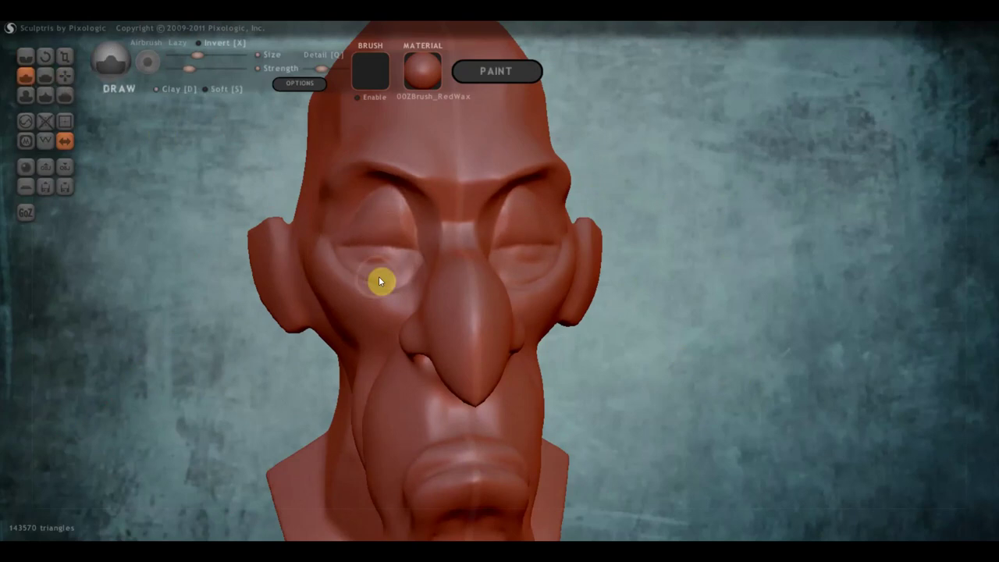
scroll(378, 276, up, 2)
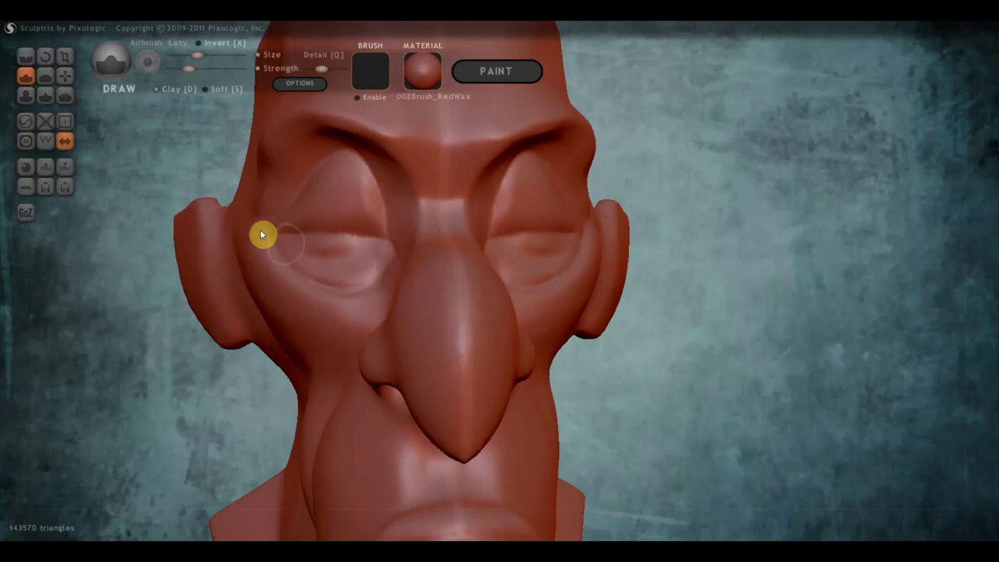
right_drag(264, 235, 274, 279)
right_drag(238, 237, 237, 241)
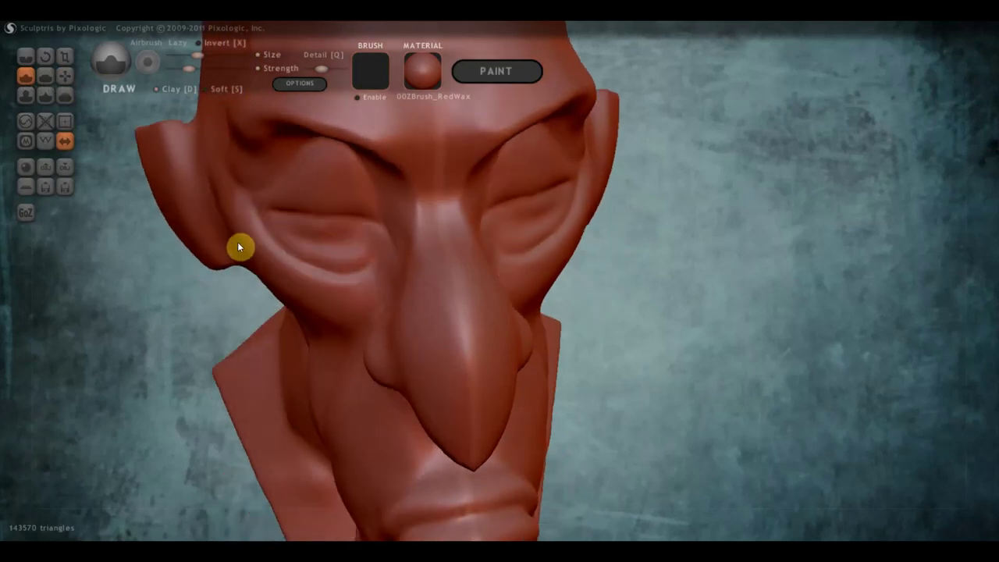
click(26, 56)
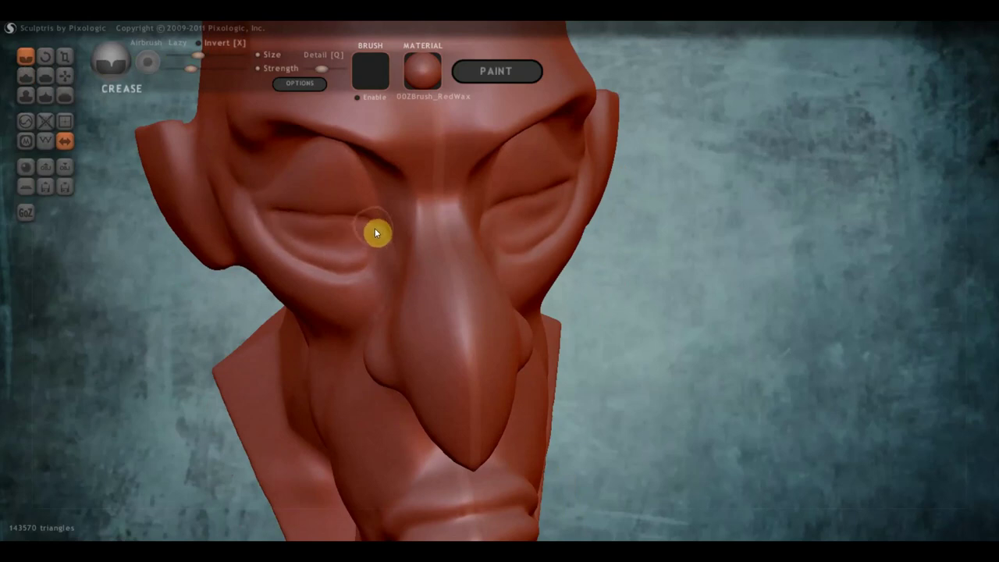
right_drag(350, 239, 339, 239)
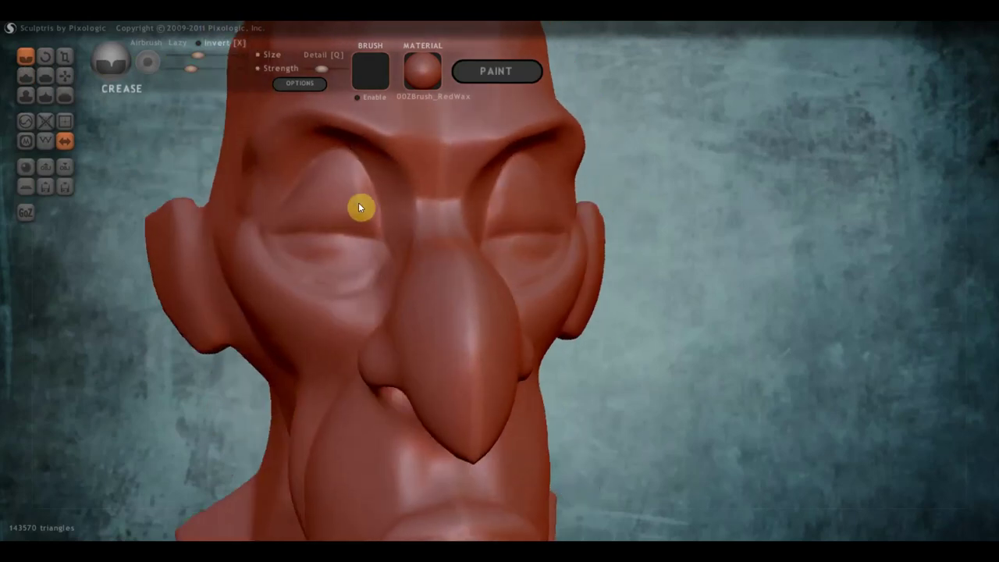
click(67, 75)
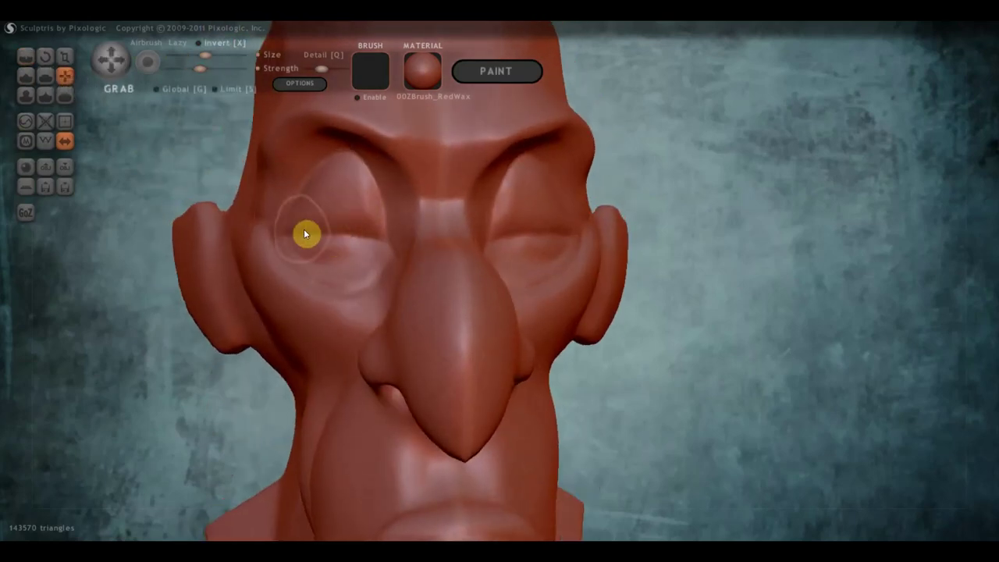
click(27, 77)
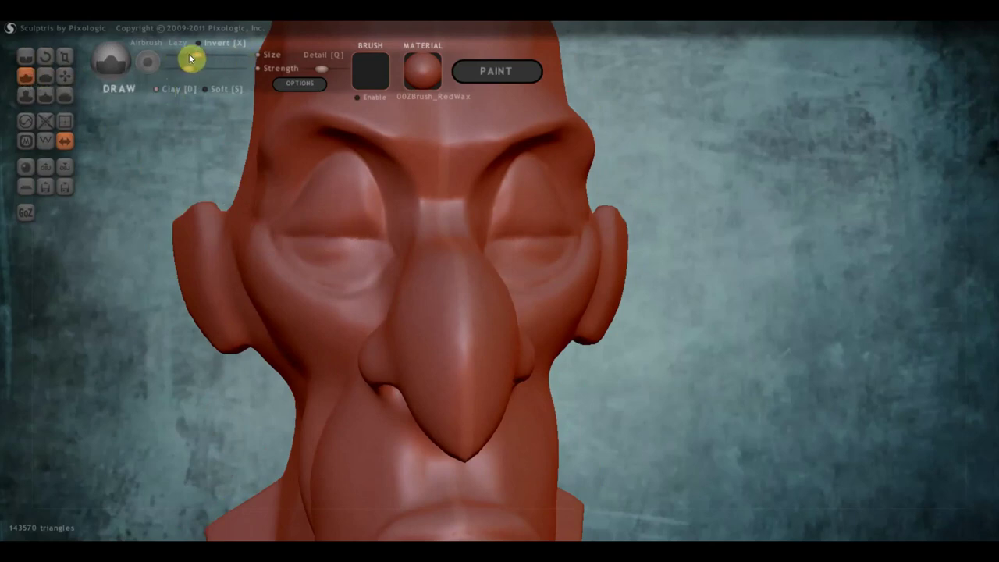
Step: Shrink the Draw brush and build up form under the left eye and on the eyelid
drag(197, 56, 193, 55)
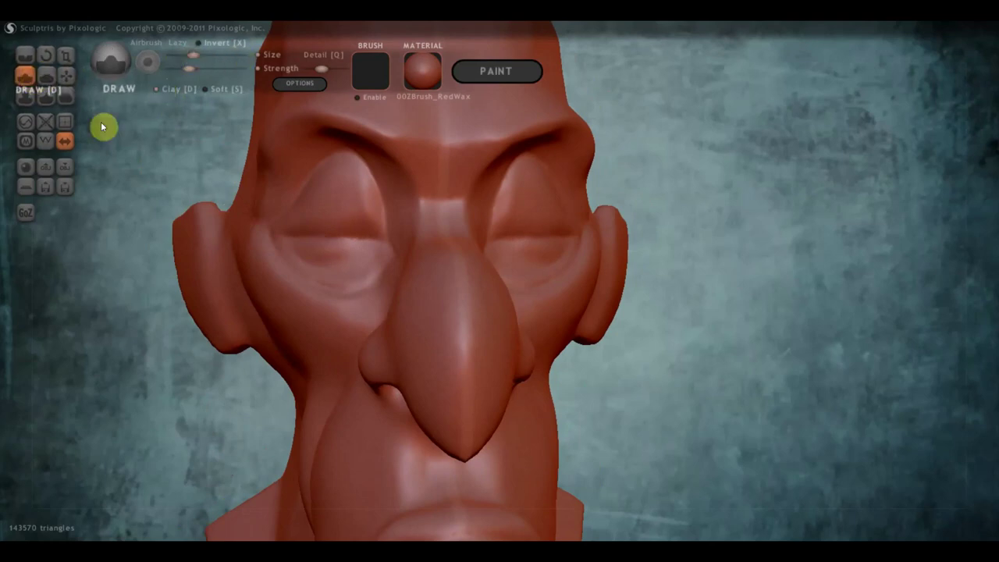
mouse_move(378, 249)
mouse_down()
mouse_move(310, 253)
mouse_move(371, 261)
mouse_up()
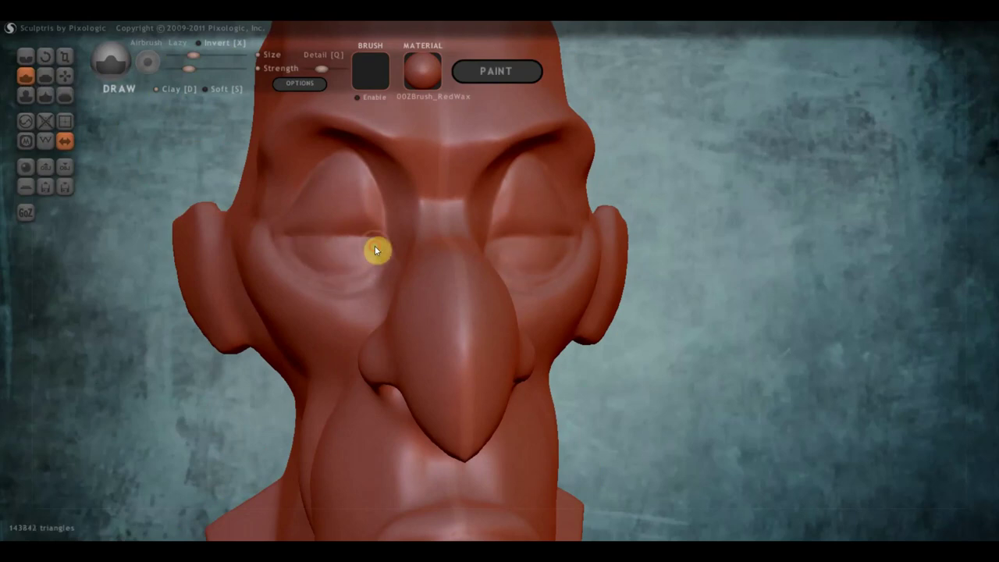
mouse_move(316, 252)
mouse_down()
mouse_move(361, 252)
mouse_move(341, 225)
mouse_move(356, 226)
mouse_move(352, 172)
mouse_move(330, 205)
mouse_up()
mouse_move(364, 172)
mouse_down()
mouse_move(366, 208)
mouse_move(354, 202)
mouse_up()
Step: Refine the brow with small Draw strokes
scroll(396, 151, down, 2)
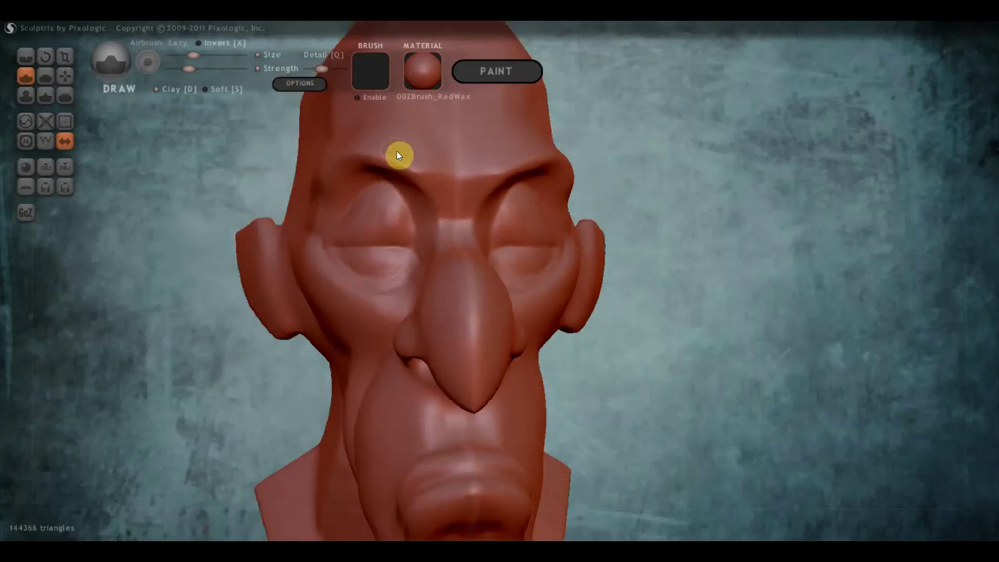
mouse_move(397, 151)
mouse_down()
mouse_move(411, 148)
mouse_move(417, 167)
mouse_move(400, 173)
mouse_move(431, 187)
mouse_move(357, 167)
mouse_move(421, 161)
mouse_move(394, 171)
mouse_move(435, 177)
mouse_up()
right_drag(429, 179, 388, 206)
scroll(398, 187, down, 2)
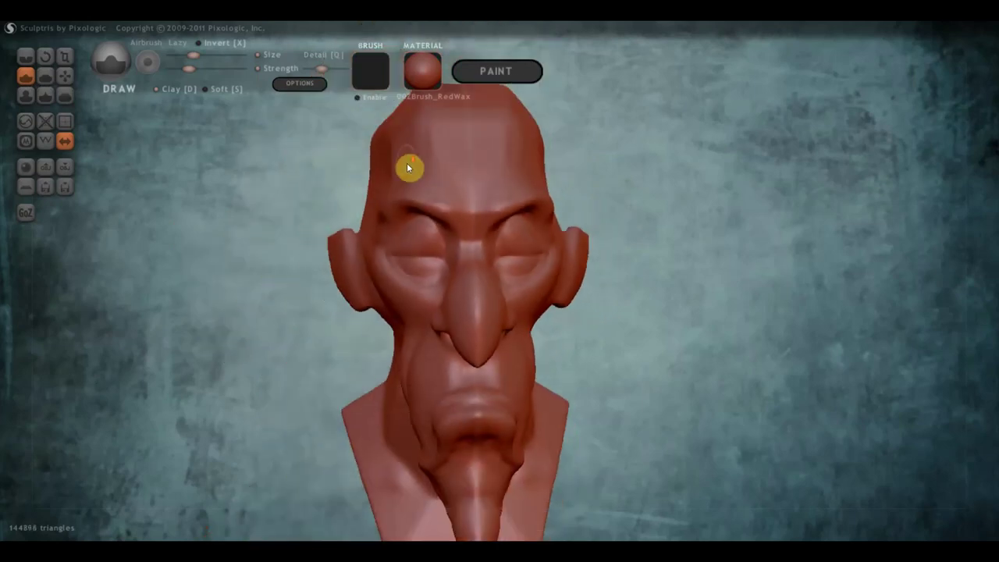
mouse_move(449, 177)
mouse_down()
mouse_move(450, 205)
mouse_move(411, 187)
mouse_move(390, 224)
mouse_up()
Step: Add volume to the cheek below the nose, then rotate to a front view
mouse_move(389, 225)
right_down()
mouse_move(441, 220)
mouse_move(360, 282)
mouse_move(455, 338)
right_up()
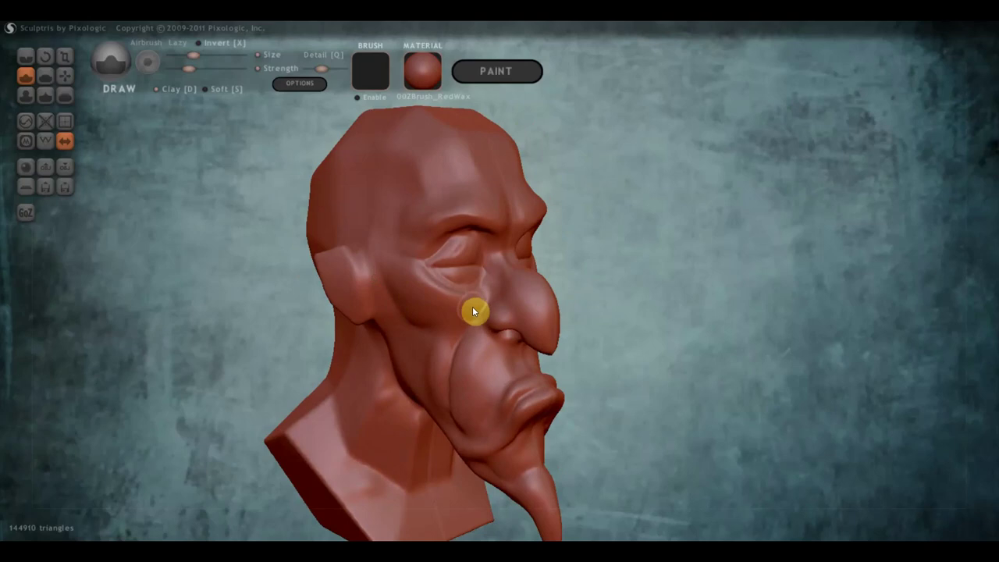
drag(444, 347, 452, 355)
mouse_move(461, 309)
mouse_down()
mouse_move(472, 305)
mouse_move(441, 358)
mouse_move(442, 379)
mouse_up()
mouse_move(441, 379)
right_down()
mouse_move(473, 323)
mouse_move(493, 340)
mouse_move(455, 327)
right_up()
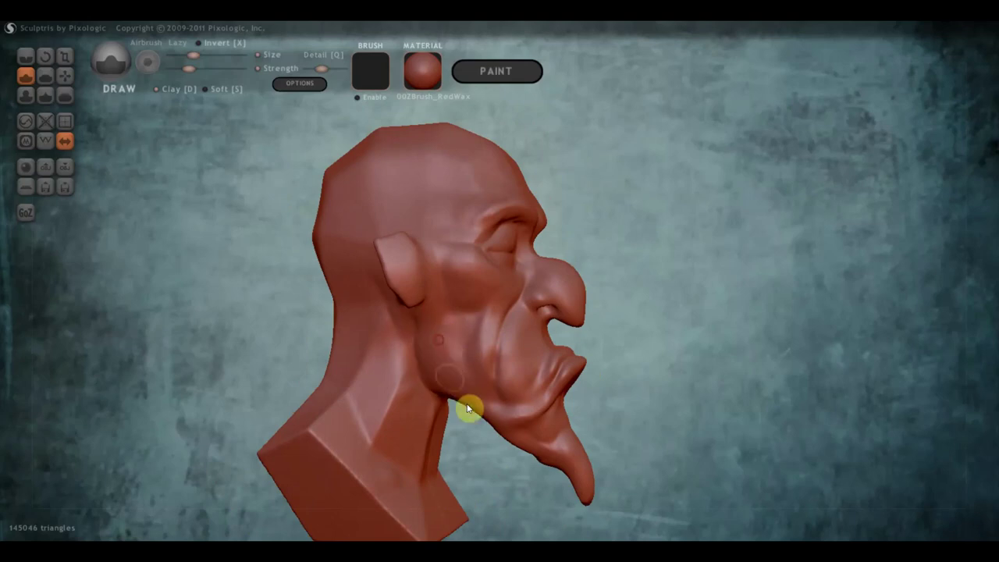
mouse_move(484, 379)
right_down()
mouse_move(347, 377)
mouse_move(358, 375)
right_up()
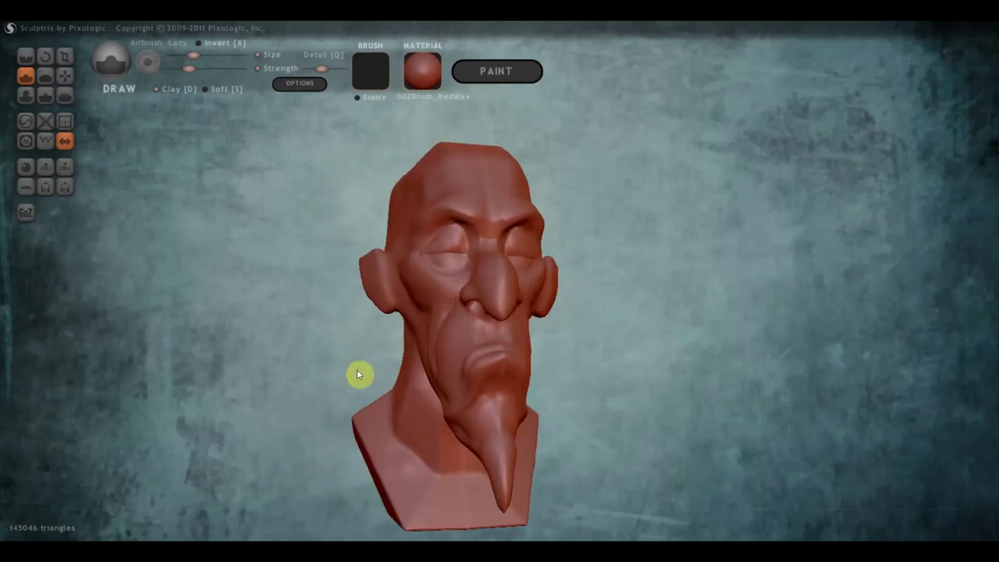
Step: Pull the cheek upward with Grab, then orbit to a profile showing the ear
click(65, 75)
scroll(359, 304, up, 2)
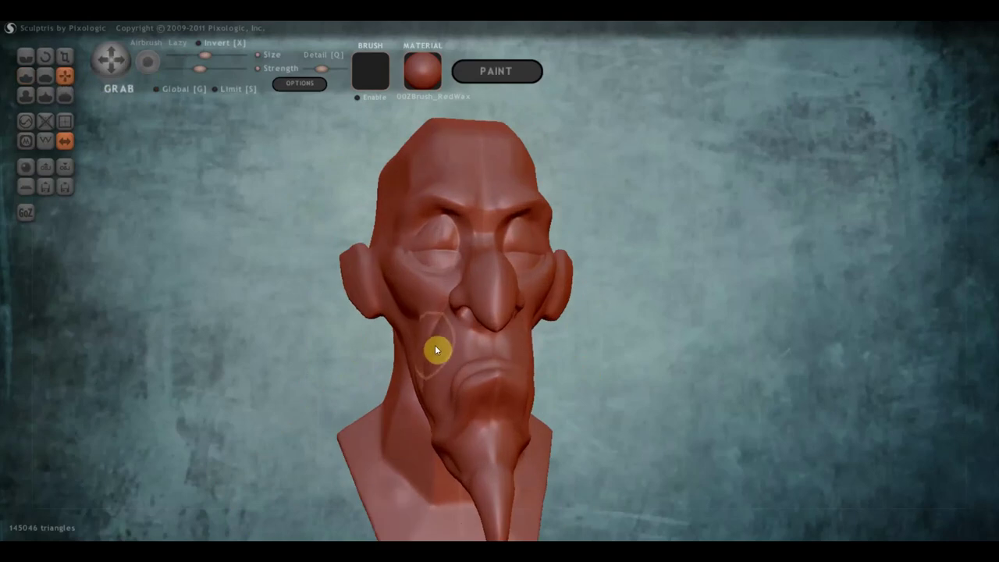
drag(434, 346, 433, 321)
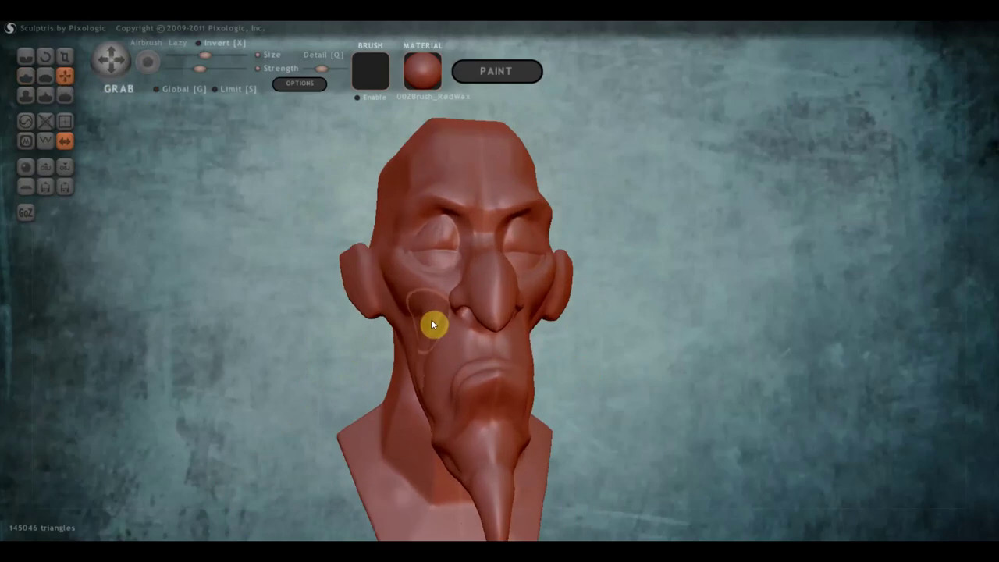
right_drag(417, 335, 397, 333)
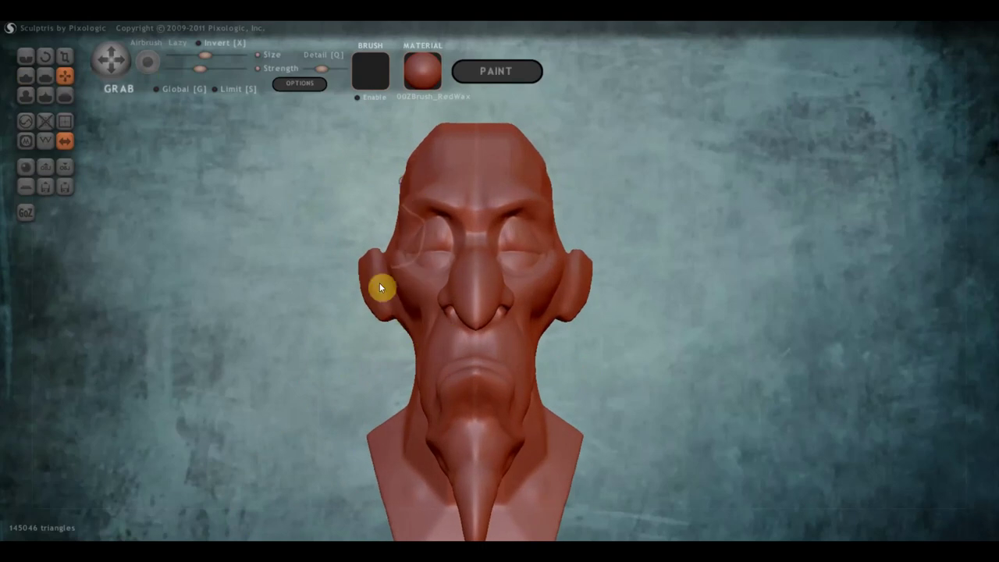
right_drag(380, 285, 470, 305)
mouse_move(304, 270)
right_down()
mouse_move(290, 271)
mouse_move(89, 122)
right_up()
click(28, 76)
mouse_move(234, 190)
right_down()
mouse_move(284, 247)
mouse_move(323, 269)
right_up()
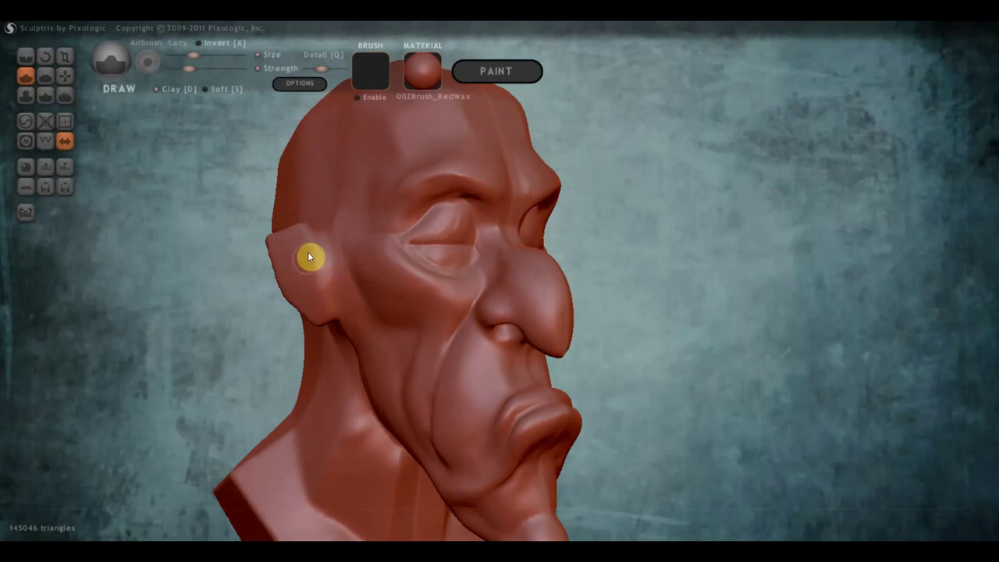
Step: Enable Clay mode and sculpt the upper ear and its inner hollow
drag(307, 252, 304, 249)
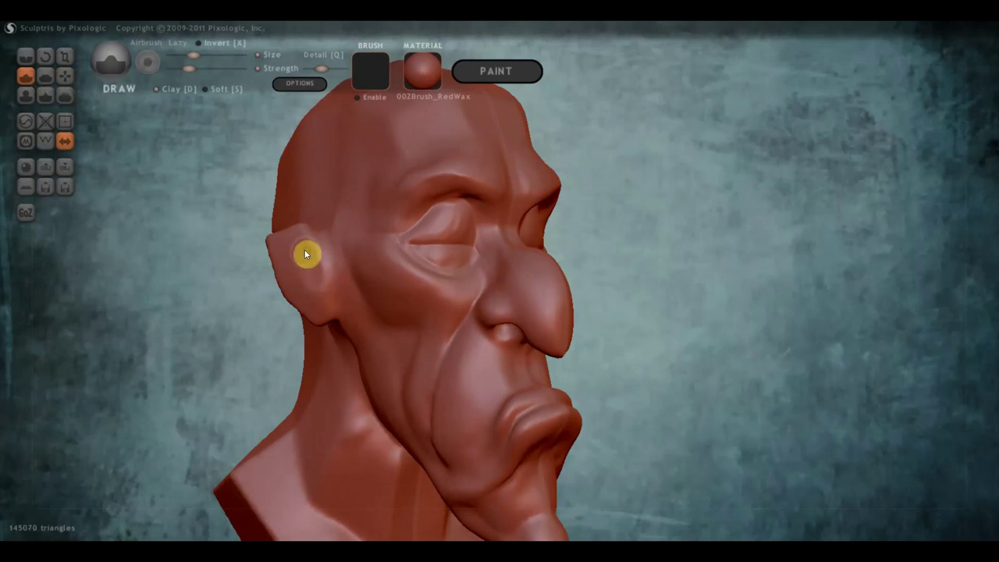
click(157, 89)
mouse_move(309, 285)
mouse_down()
mouse_move(301, 249)
mouse_move(289, 259)
mouse_move(331, 302)
mouse_move(322, 282)
mouse_up()
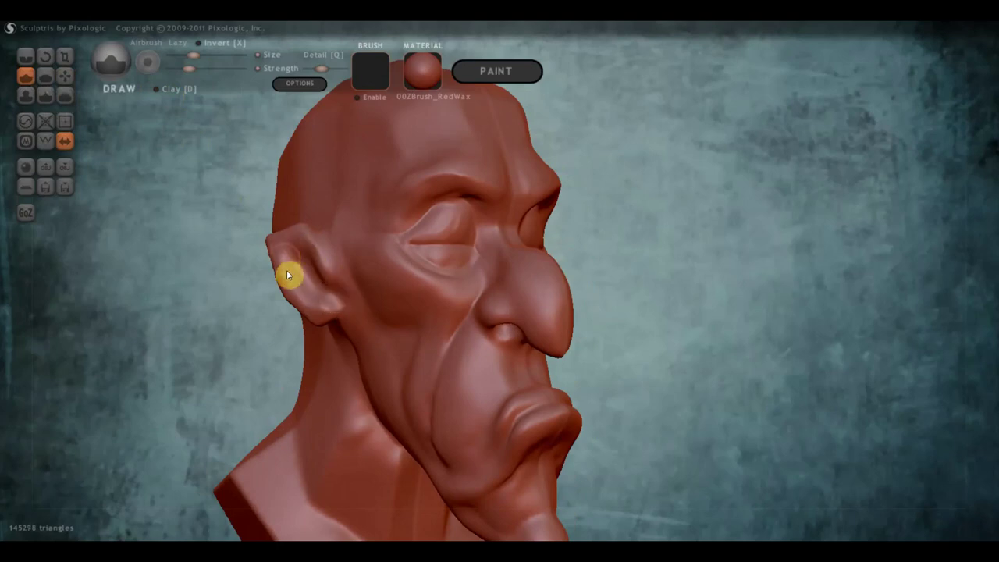
mouse_move(287, 275)
mouse_down()
mouse_move(304, 250)
mouse_move(208, 273)
mouse_up()
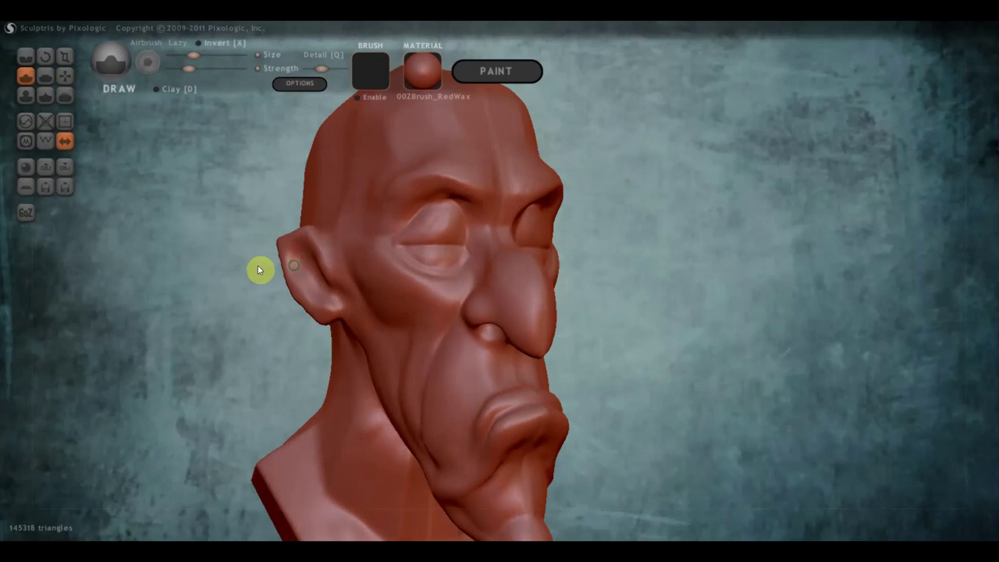
right_drag(341, 275, 258, 223)
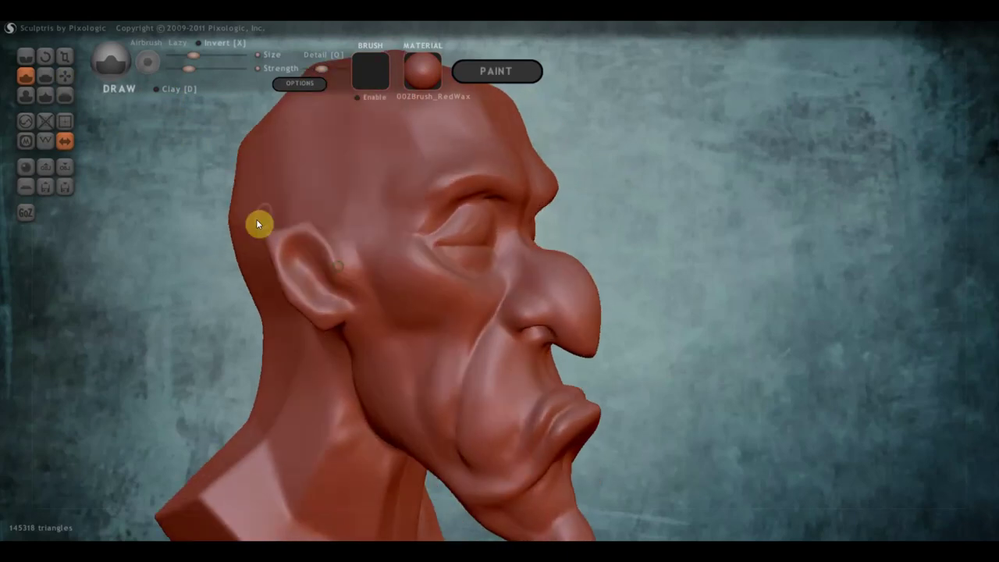
Step: Carve the fold running from the nose down beside the mouth
scroll(350, 274, down, 2)
scroll(390, 277, up, 2)
scroll(390, 277, up, 2)
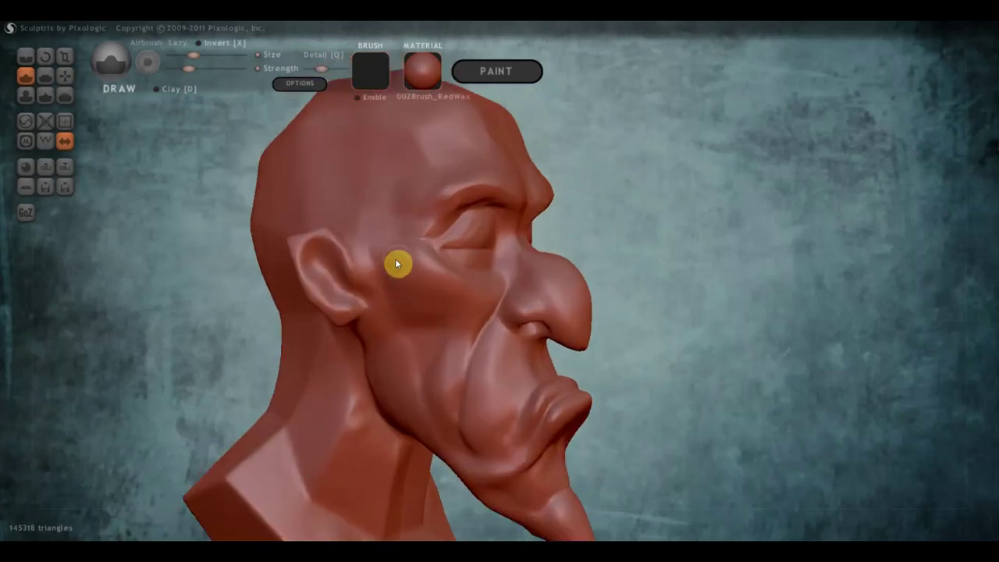
click(388, 296)
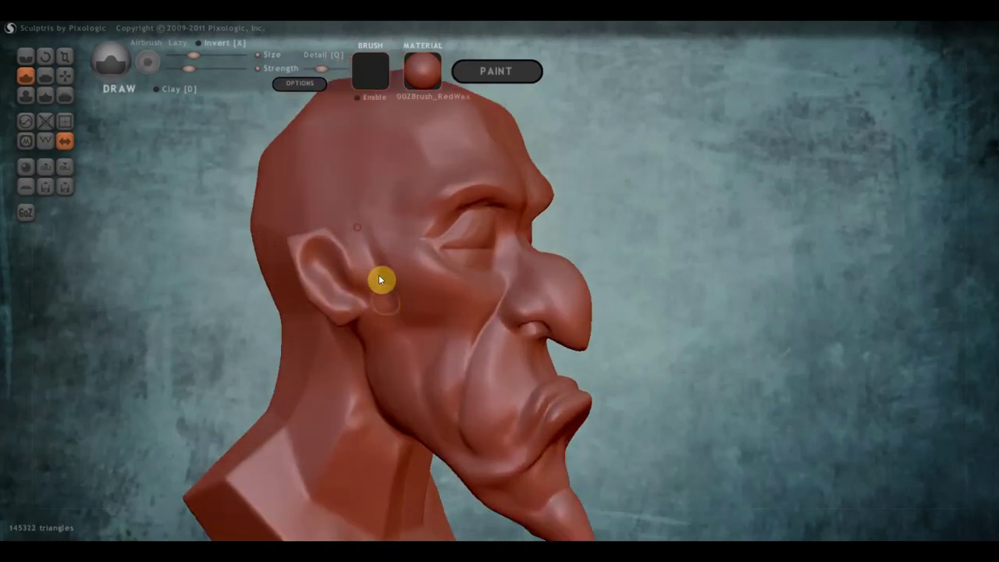
drag(485, 344, 469, 373)
right_drag(462, 413, 429, 406)
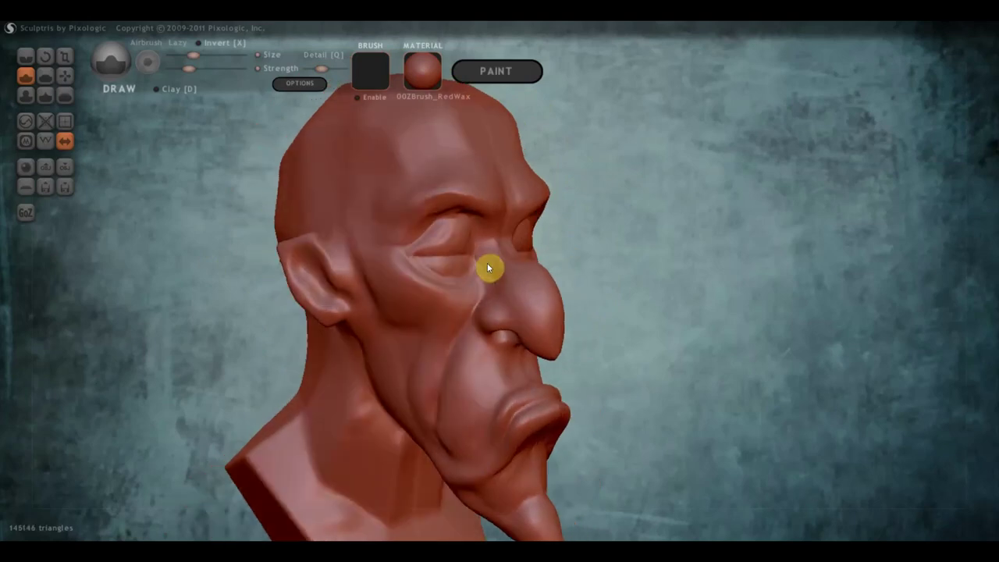
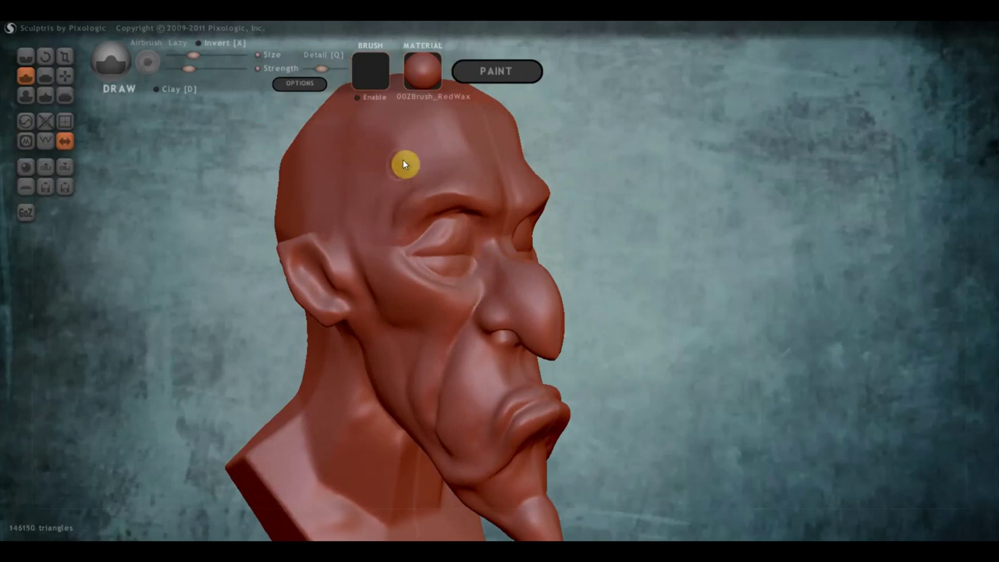
Step: Switch to the Crease brush and carve creases around the nostril and down the side of the nose
mouse_move(432, 230)
right_down()
mouse_move(356, 241)
mouse_move(320, 234)
mouse_move(430, 263)
mouse_move(519, 263)
right_up()
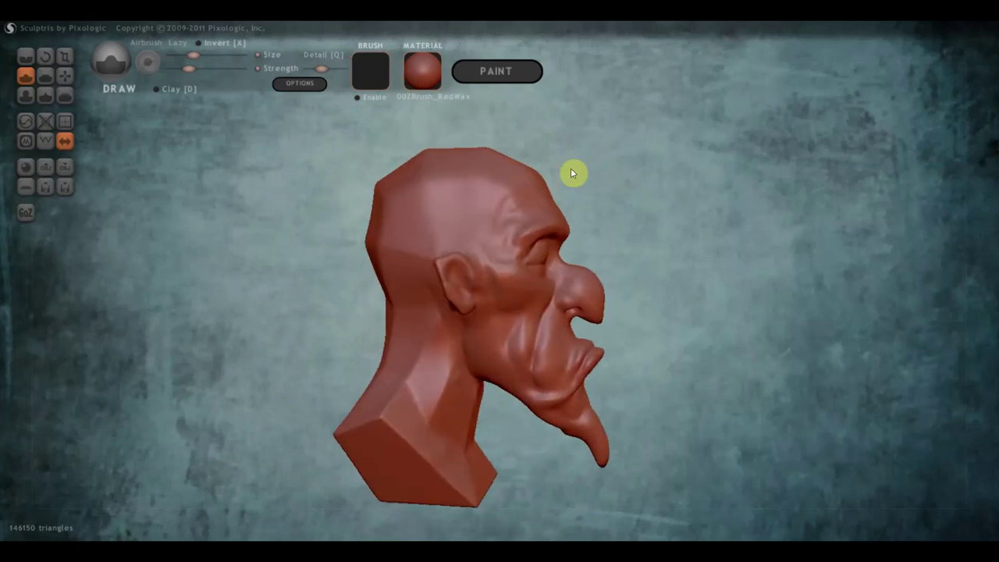
scroll(444, 312, up, 2)
scroll(468, 316, up, 2)
scroll(484, 324, down, 2)
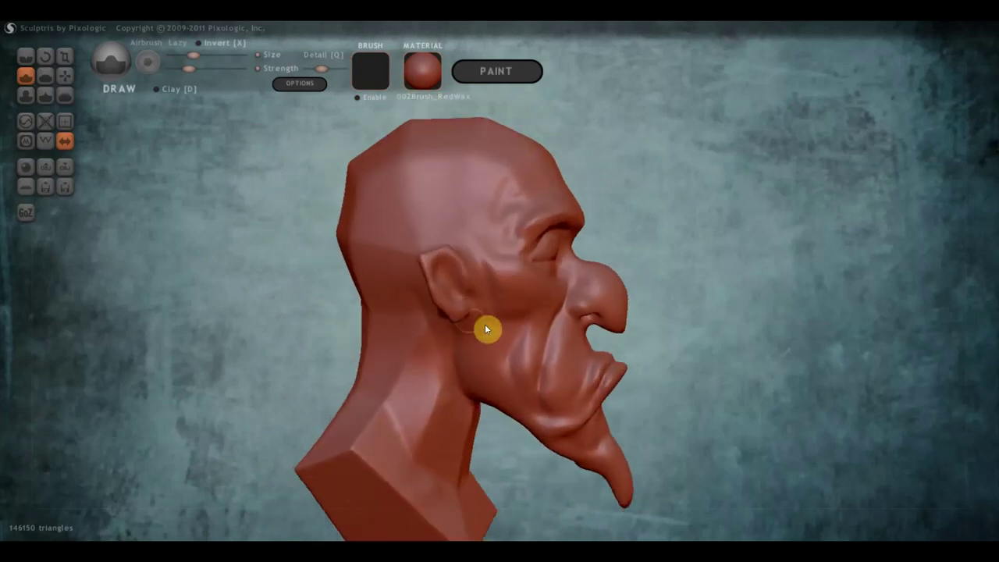
scroll(468, 332, up, 3)
mouse_move(468, 335)
right_down()
mouse_move(363, 351)
mouse_move(369, 345)
right_up()
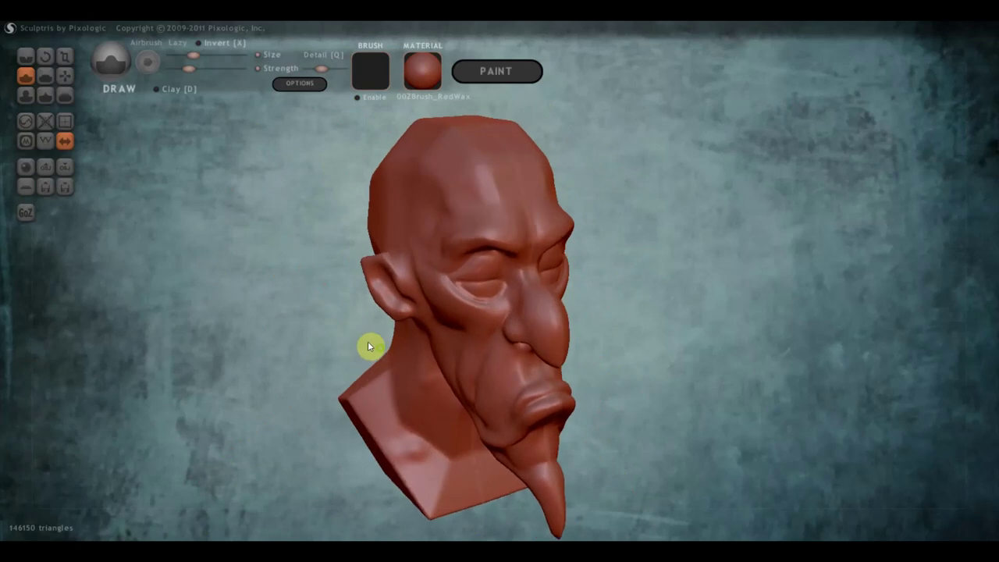
click(29, 70)
scroll(425, 380, up, 2)
scroll(548, 368, up, 2)
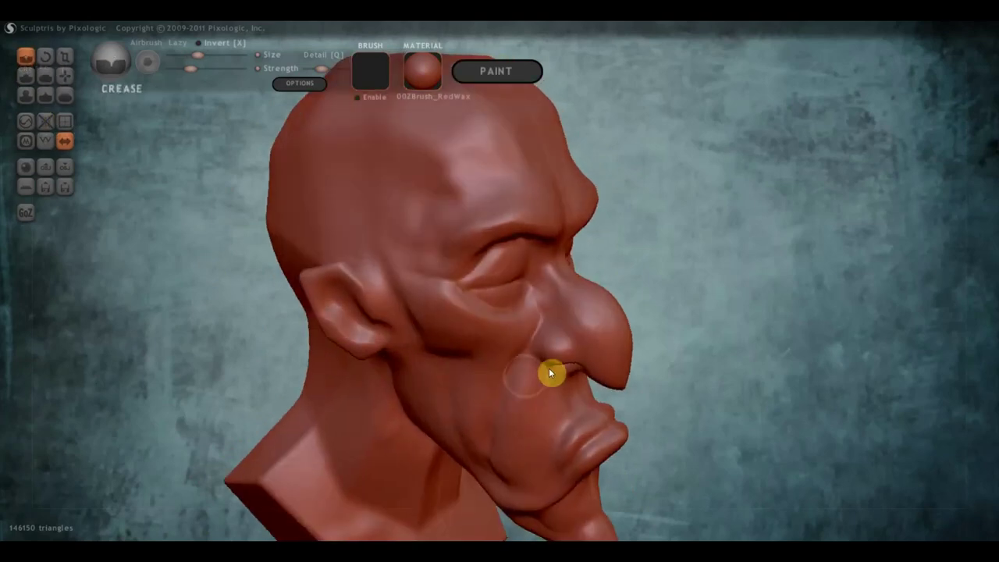
scroll(591, 369, up, 2)
mouse_move(612, 386)
mouse_down()
mouse_move(591, 364)
mouse_move(549, 350)
mouse_move(602, 370)
mouse_up()
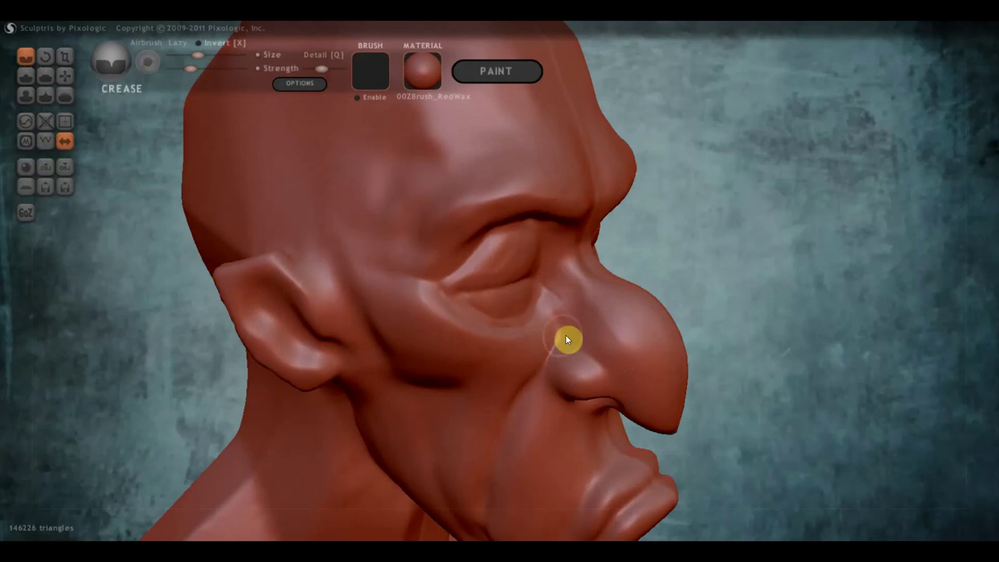
drag(551, 283, 577, 358)
Step: Crease along the cheek toward the jaw and add a small crease under the lower lip
mouse_move(552, 351)
right_down()
mouse_move(503, 355)
mouse_move(544, 343)
mouse_move(540, 317)
mouse_move(515, 307)
mouse_move(530, 292)
right_up()
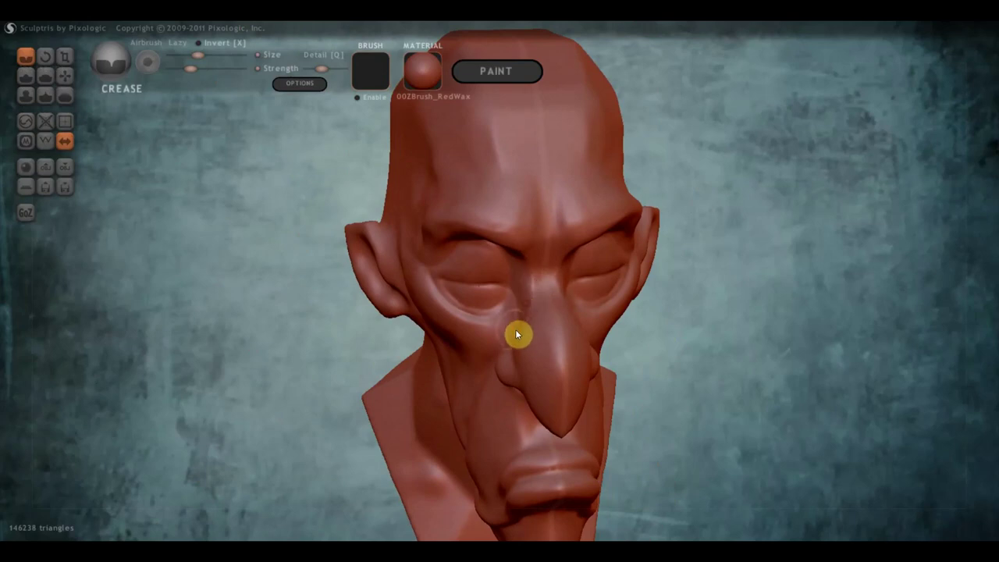
mouse_move(516, 334)
right_down()
mouse_move(451, 272)
mouse_move(458, 257)
mouse_move(507, 294)
right_up()
mouse_move(549, 332)
right_down()
mouse_move(444, 330)
mouse_move(521, 344)
right_up()
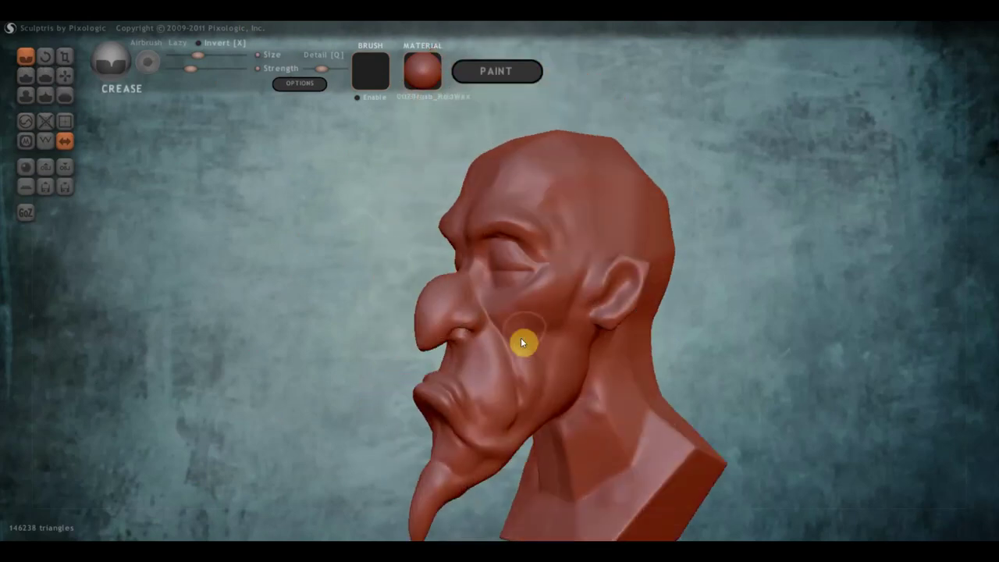
scroll(522, 344, up, 3)
drag(519, 358, 526, 455)
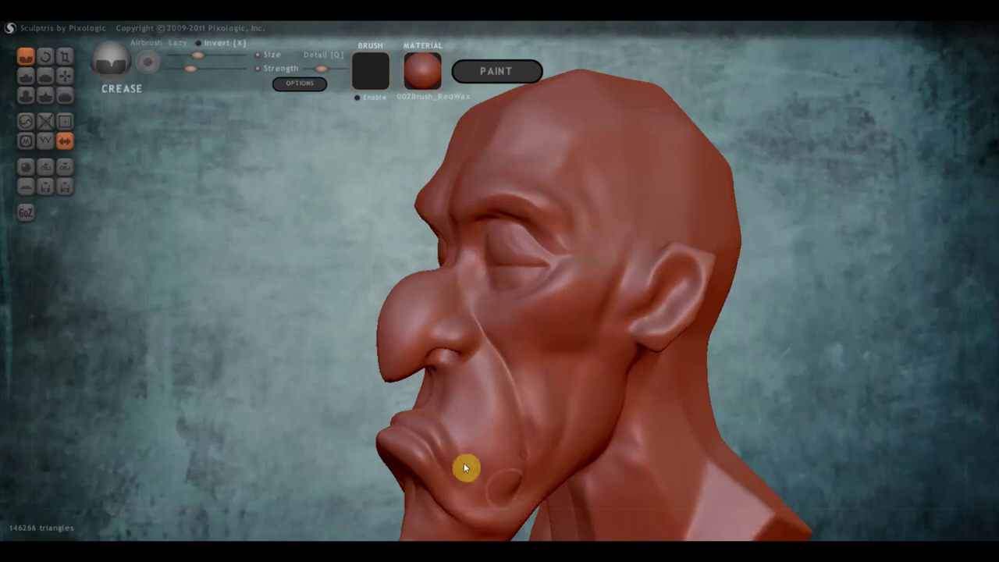
mouse_move(456, 442)
mouse_down()
mouse_move(518, 494)
mouse_move(456, 434)
mouse_up()
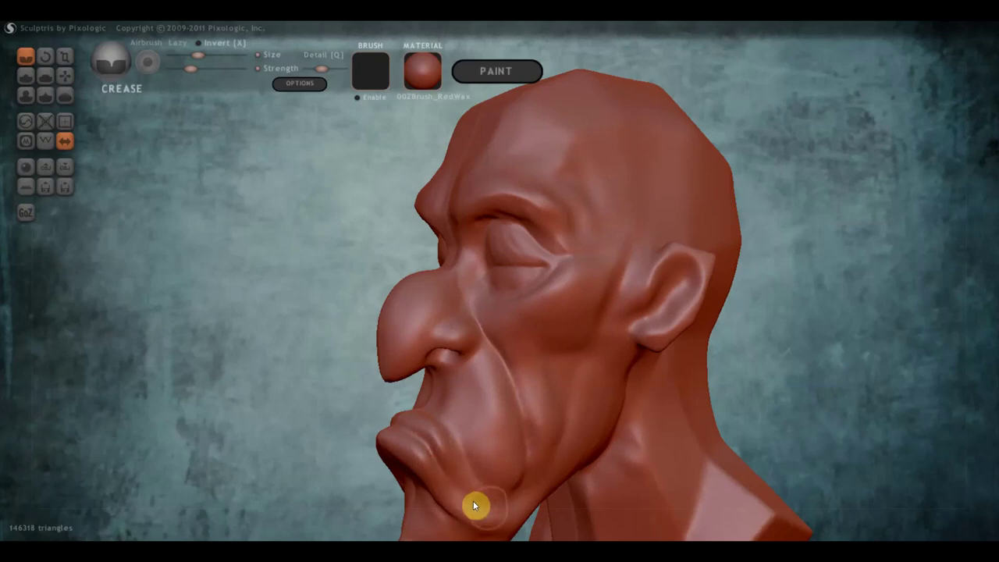
drag(468, 501, 439, 471)
right_drag(462, 457, 586, 452)
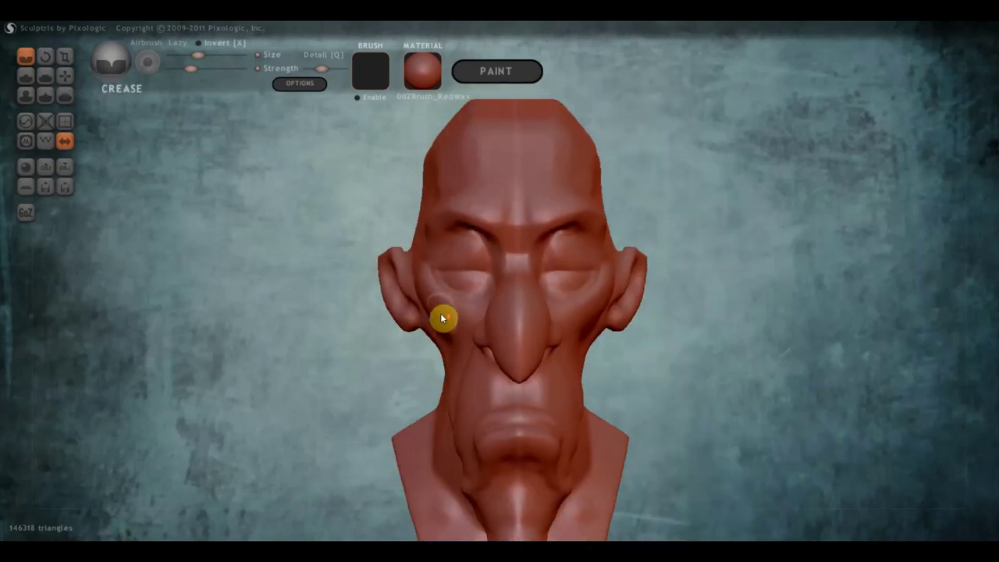
right_drag(440, 312, 707, 319)
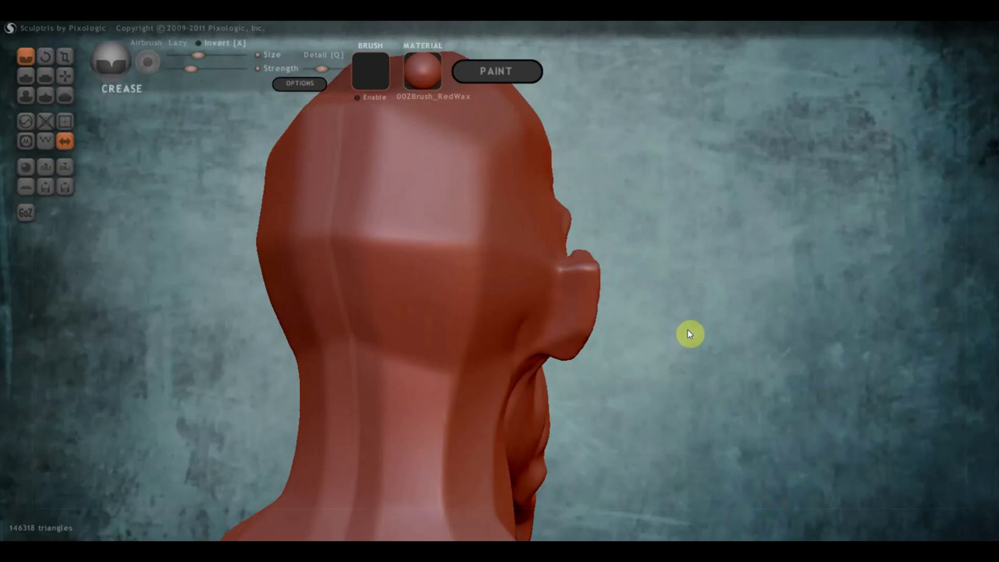
Step: Raise the Crease strength and stroke the top, front and lower edges of the ear
scroll(631, 330, down, 2)
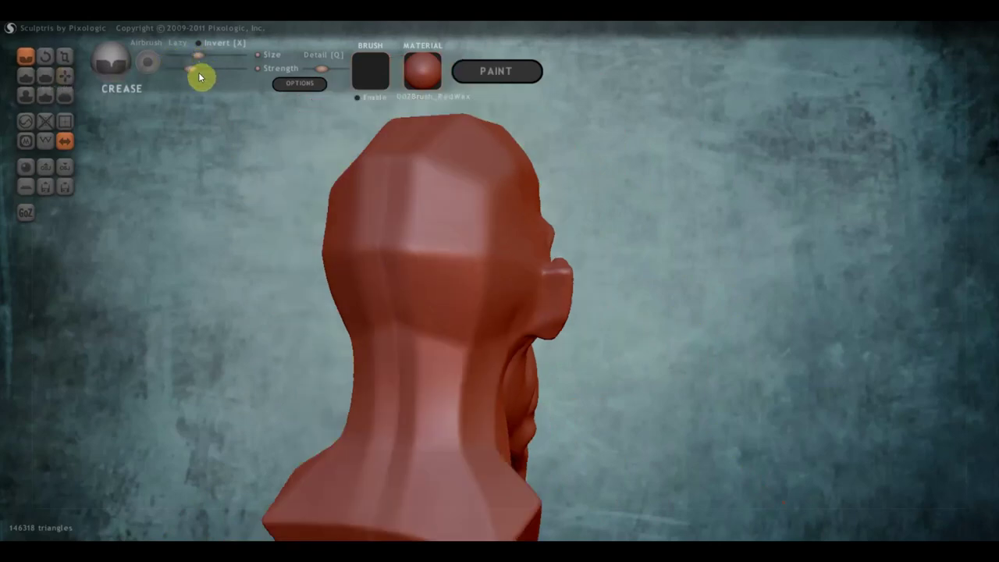
drag(199, 75, 204, 69)
drag(546, 275, 523, 286)
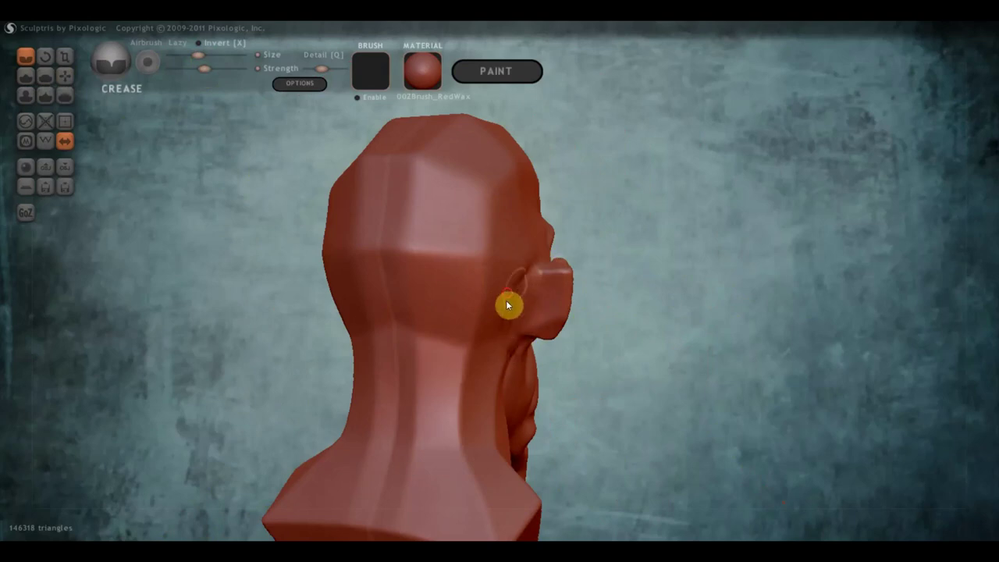
mouse_move(508, 305)
mouse_down()
mouse_move(524, 299)
mouse_move(513, 355)
mouse_up()
right_drag(503, 325, 424, 323)
mouse_move(503, 269)
mouse_down()
mouse_move(501, 337)
mouse_move(506, 272)
mouse_up()
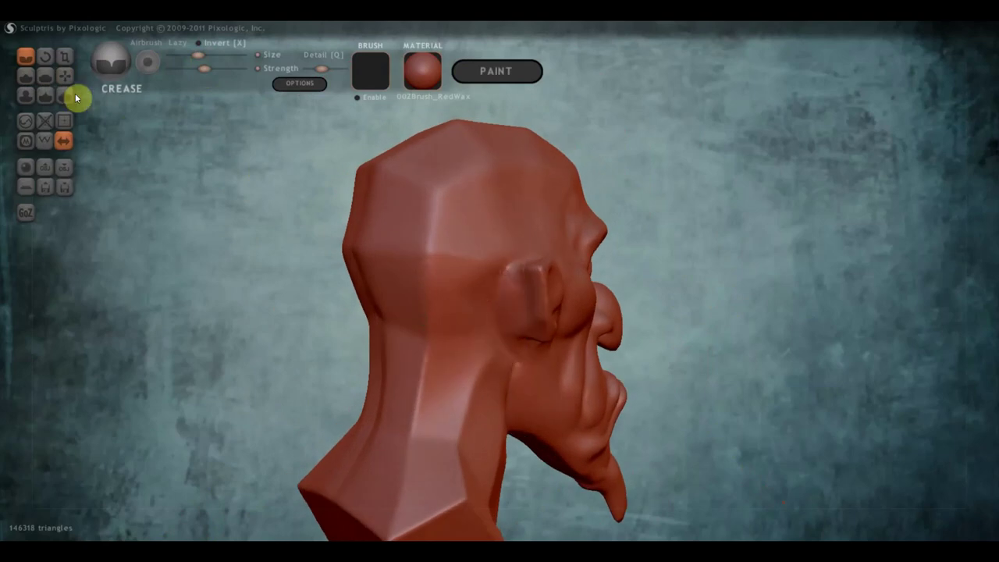
mouse_move(426, 270)
right_down()
mouse_move(510, 319)
mouse_move(586, 268)
right_up()
drag(565, 278, 564, 302)
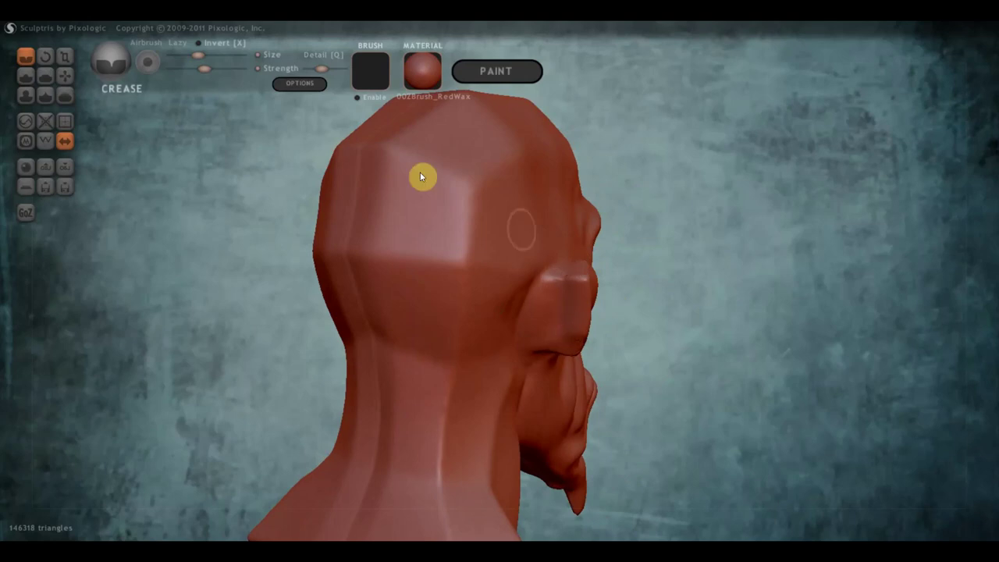
Step: Increase crease strength further and carve grooves down the back and top of the ear
click(215, 69)
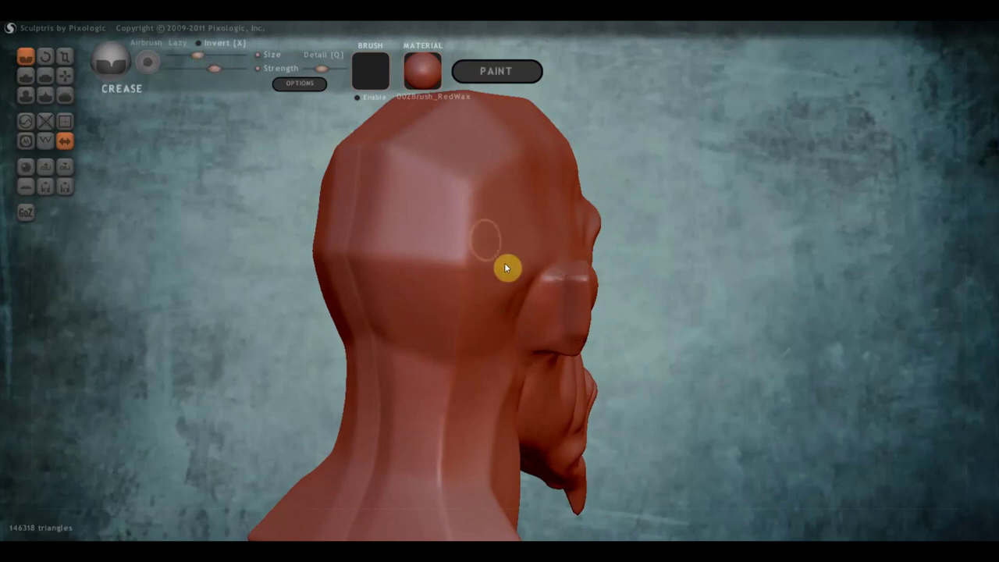
mouse_move(559, 310)
mouse_down()
mouse_move(565, 285)
mouse_move(557, 352)
mouse_move(541, 330)
mouse_up()
mouse_move(542, 330)
right_down()
mouse_move(411, 327)
mouse_move(454, 305)
mouse_move(514, 317)
mouse_move(548, 304)
right_up()
drag(557, 251, 543, 344)
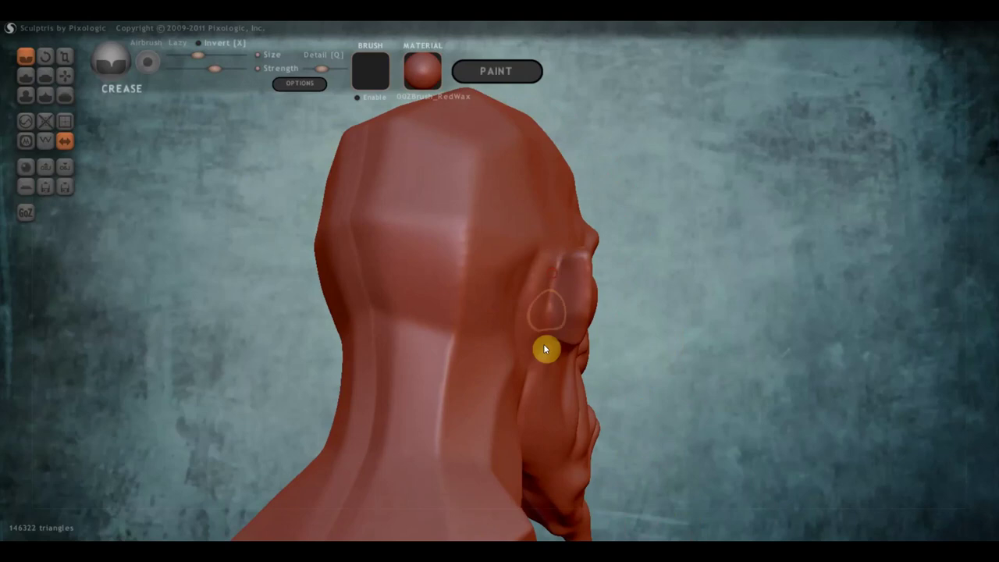
mouse_move(543, 344)
right_down()
mouse_move(446, 402)
mouse_move(531, 353)
right_up()
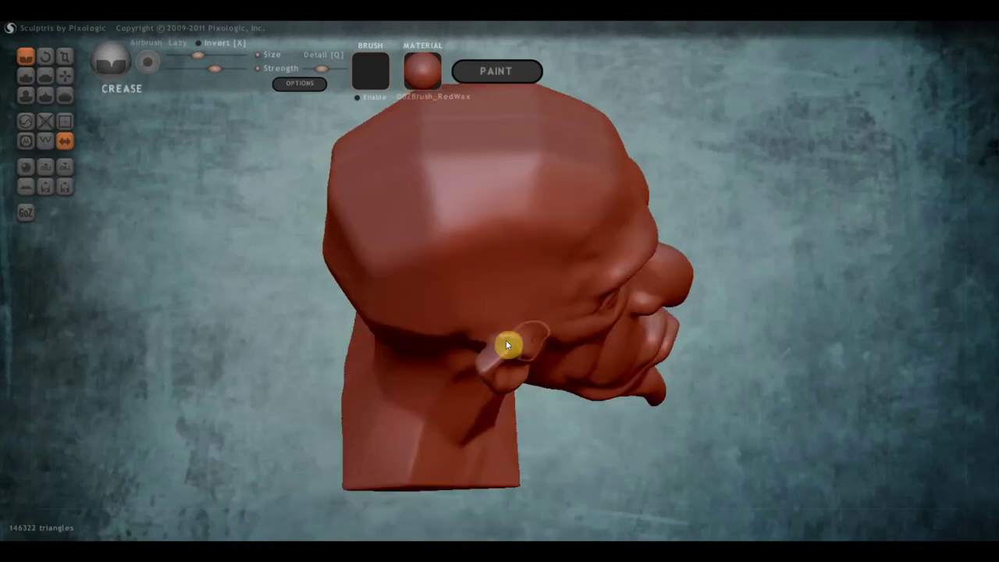
drag(504, 330, 489, 332)
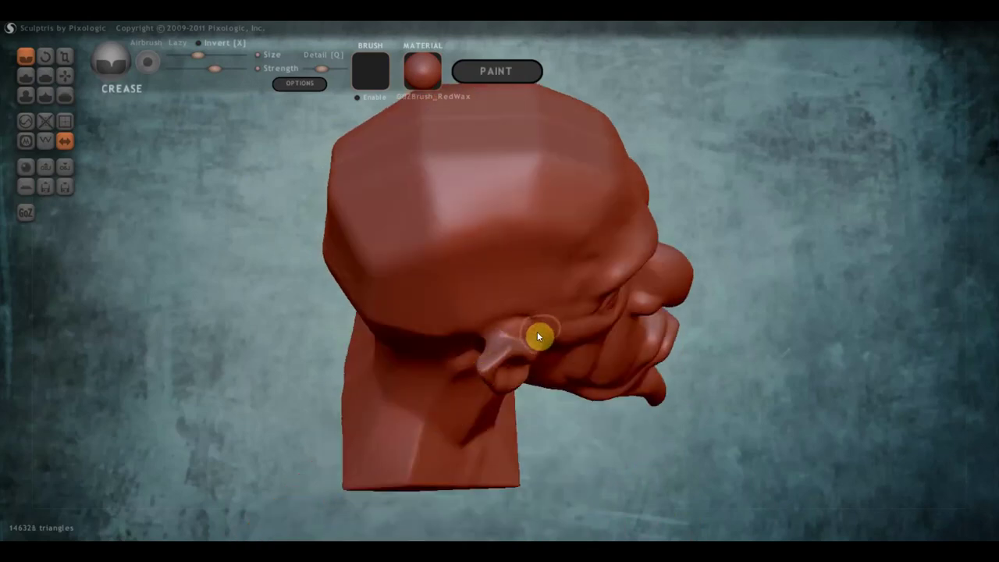
right_drag(538, 337, 416, 272)
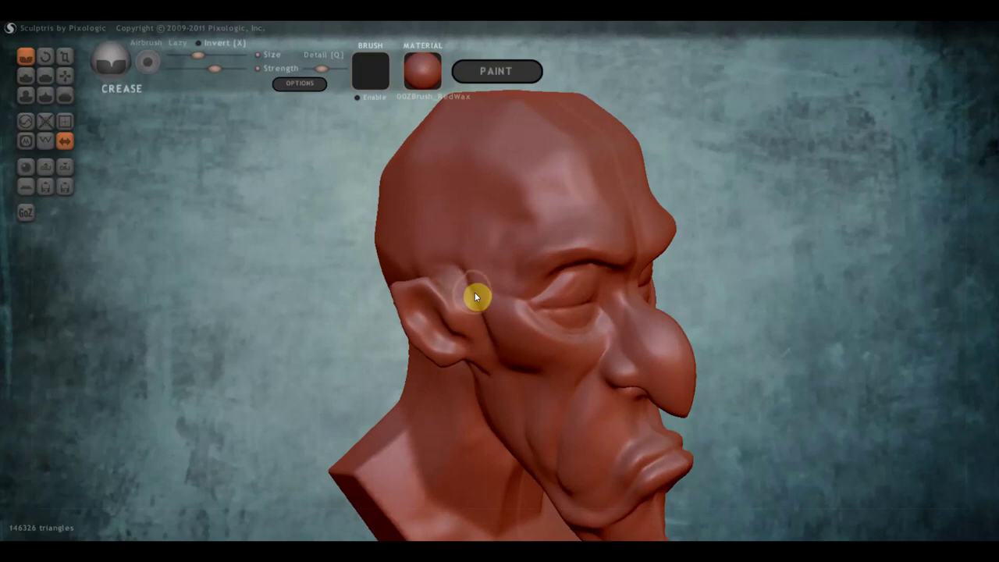
Step: Crease near the earlobe, behind the ear and along its rim, then hollow the inner bowl
right_drag(492, 364, 437, 319)
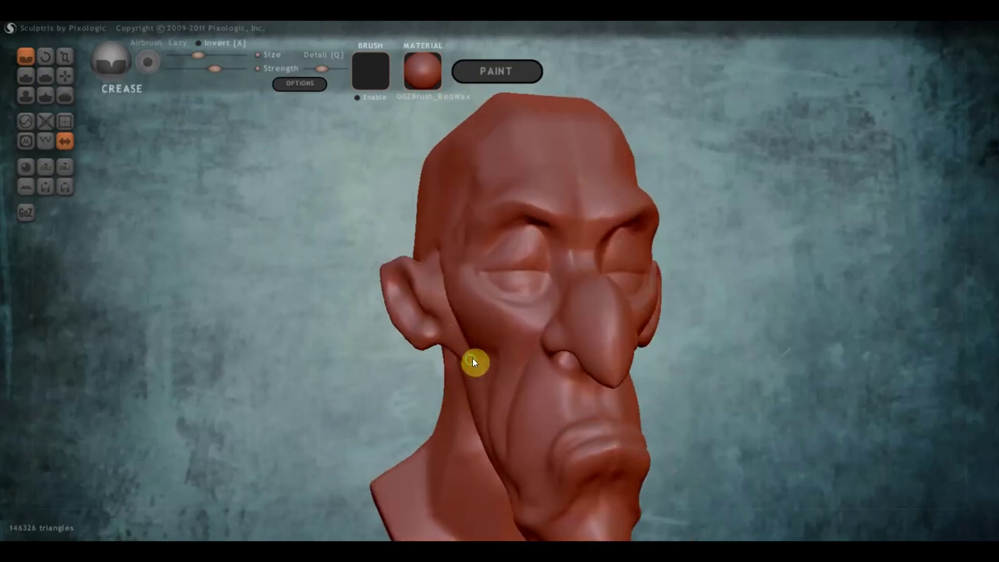
right_drag(472, 361, 564, 335)
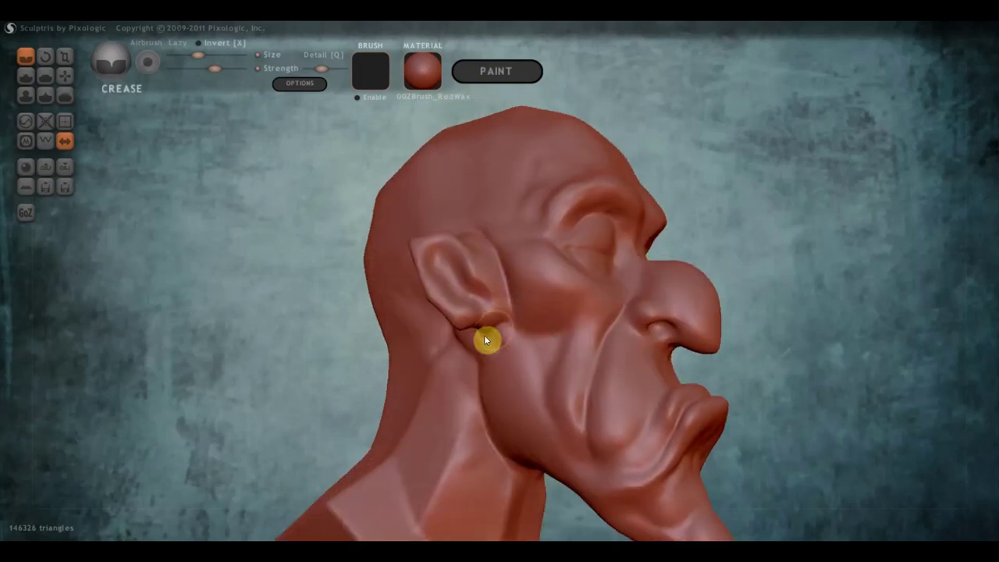
drag(471, 347, 489, 327)
right_drag(473, 388, 560, 372)
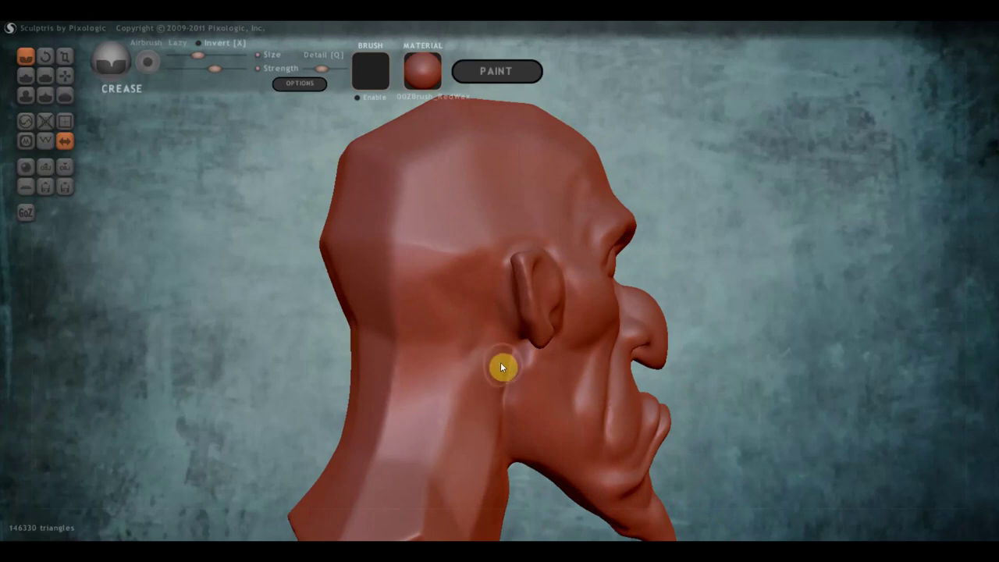
mouse_move(525, 372)
right_down()
mouse_move(617, 381)
mouse_move(337, 396)
right_up()
scroll(383, 291, up, 2)
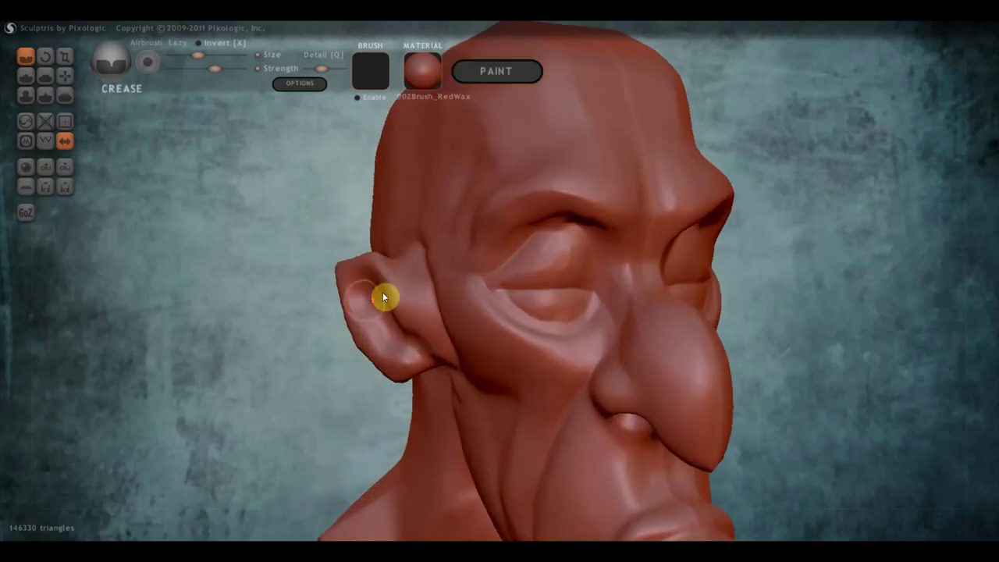
mouse_move(398, 270)
mouse_down()
mouse_move(416, 292)
mouse_move(394, 262)
mouse_move(423, 319)
mouse_up()
mouse_move(415, 295)
right_down()
mouse_move(445, 339)
mouse_move(484, 338)
mouse_move(364, 361)
right_up()
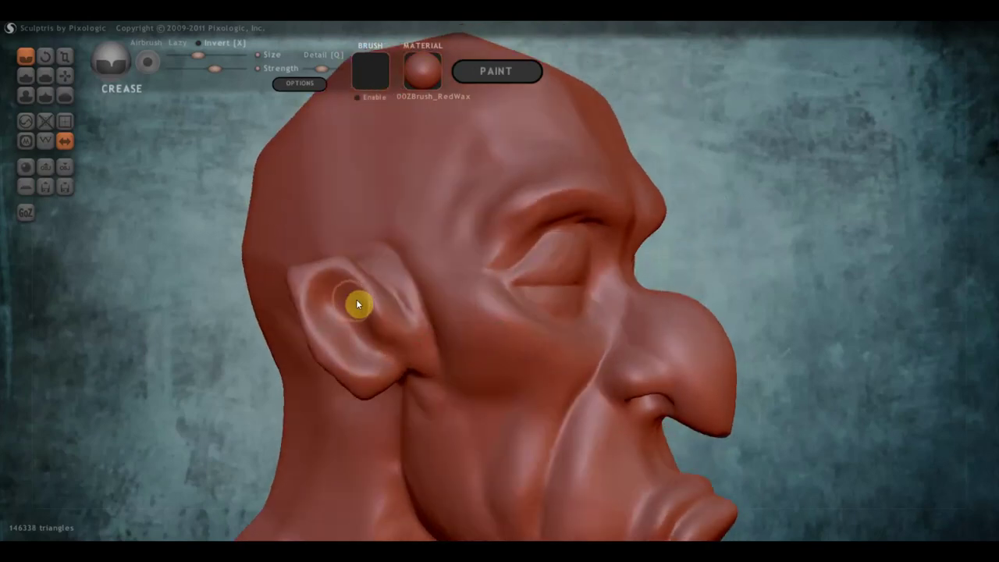
mouse_move(357, 302)
mouse_down()
mouse_move(335, 283)
mouse_move(303, 285)
mouse_move(330, 351)
mouse_move(379, 364)
mouse_move(328, 339)
mouse_move(341, 314)
mouse_up()
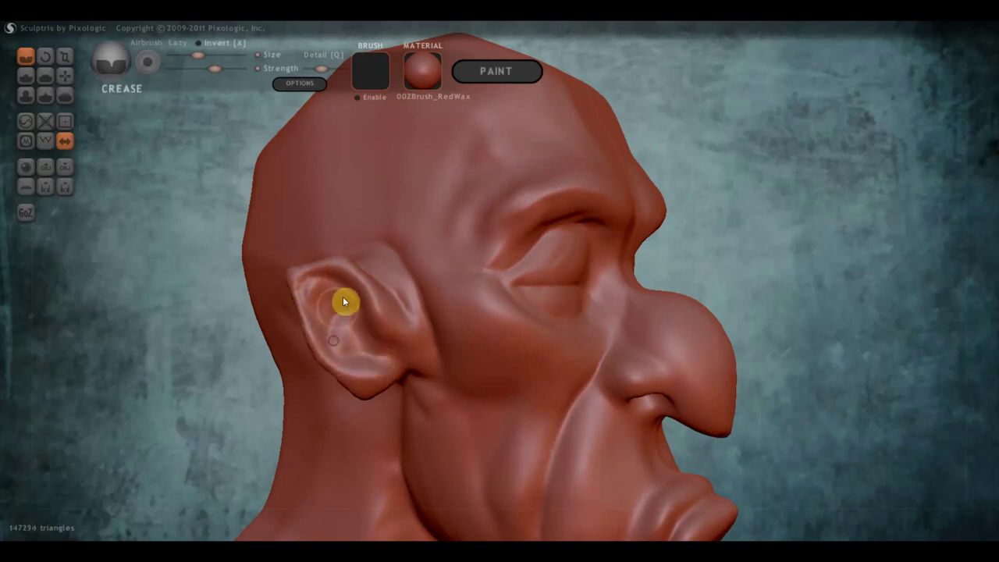
drag(316, 283, 310, 306)
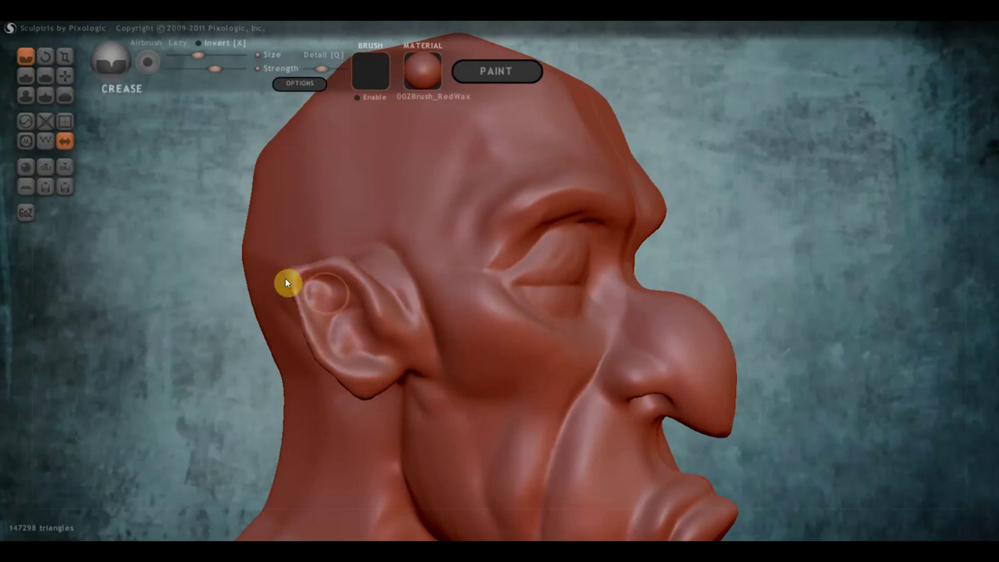
Step: With the Grab brush, pull the top of the ear up and reshape its upper rim
click(64, 76)
scroll(276, 272, up, 2)
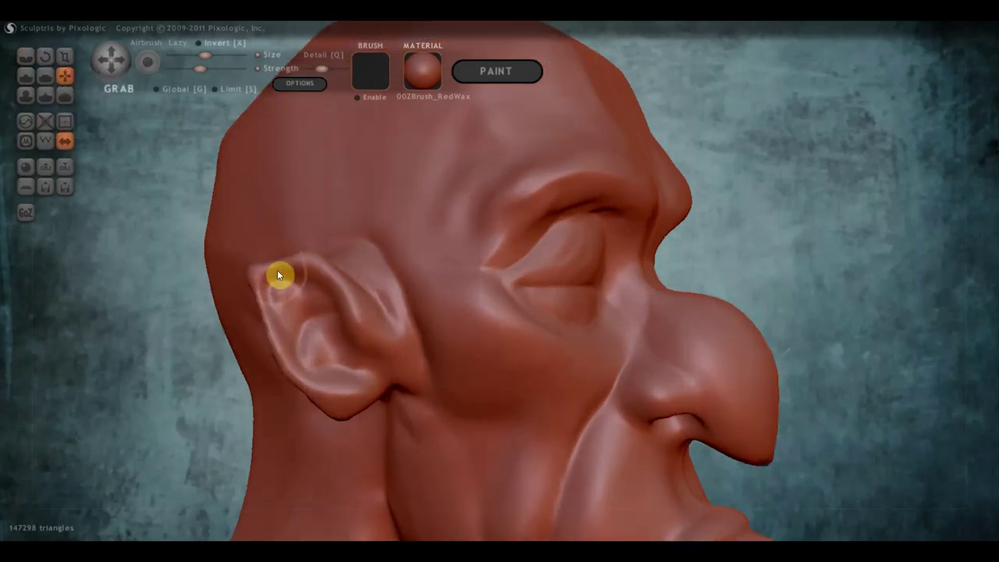
drag(284, 269, 284, 234)
drag(274, 290, 256, 312)
mouse_move(282, 269)
mouse_down()
mouse_move(309, 254)
mouse_move(319, 275)
mouse_up()
Step: Orbit to the side of the face, zoom in on the ear, and select the Draw brush
right_drag(318, 330, 317, 338)
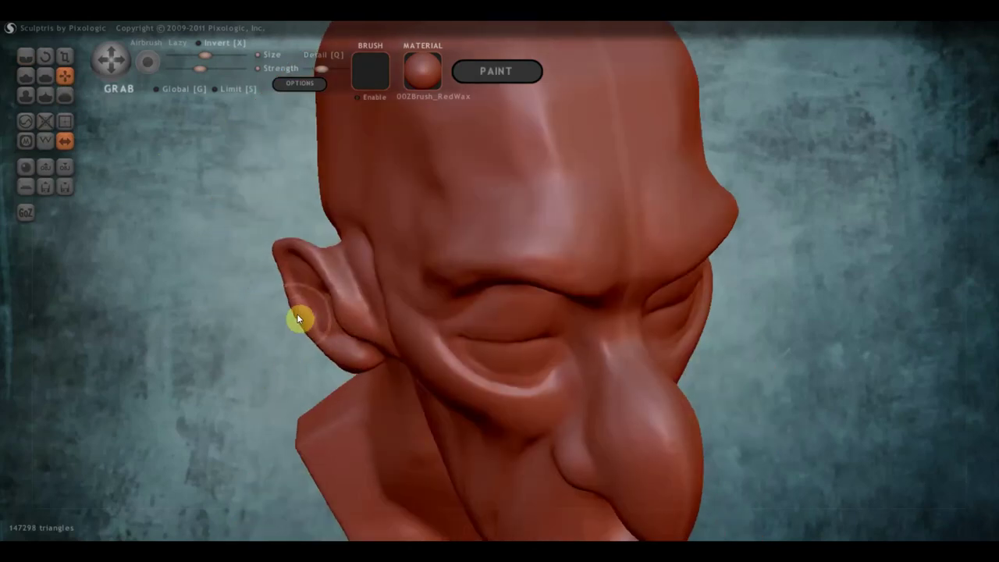
mouse_move(292, 303)
right_down()
mouse_move(412, 290)
mouse_move(477, 297)
mouse_move(461, 305)
right_up()
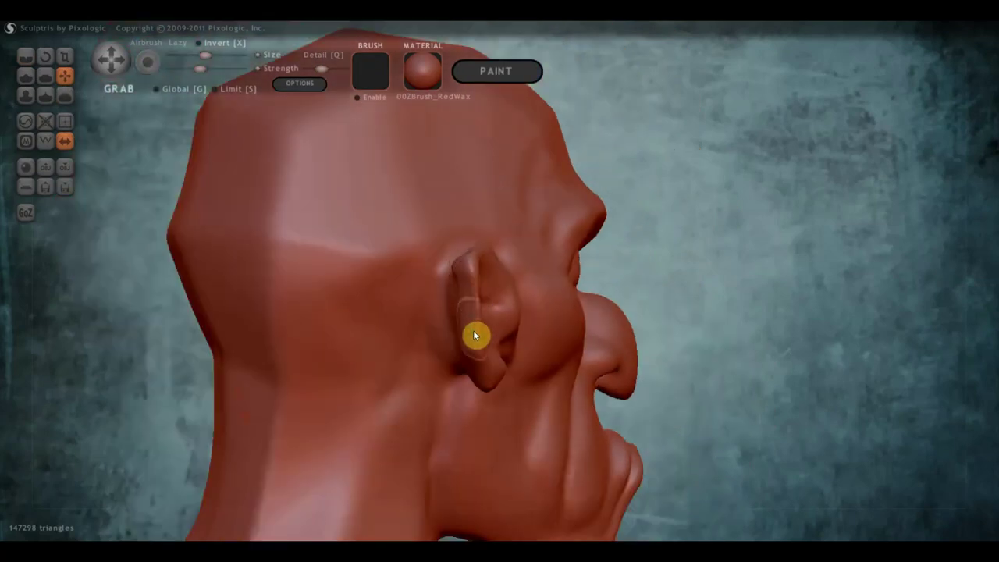
mouse_move(476, 328)
right_down()
mouse_move(435, 350)
mouse_move(338, 323)
mouse_move(362, 343)
right_up()
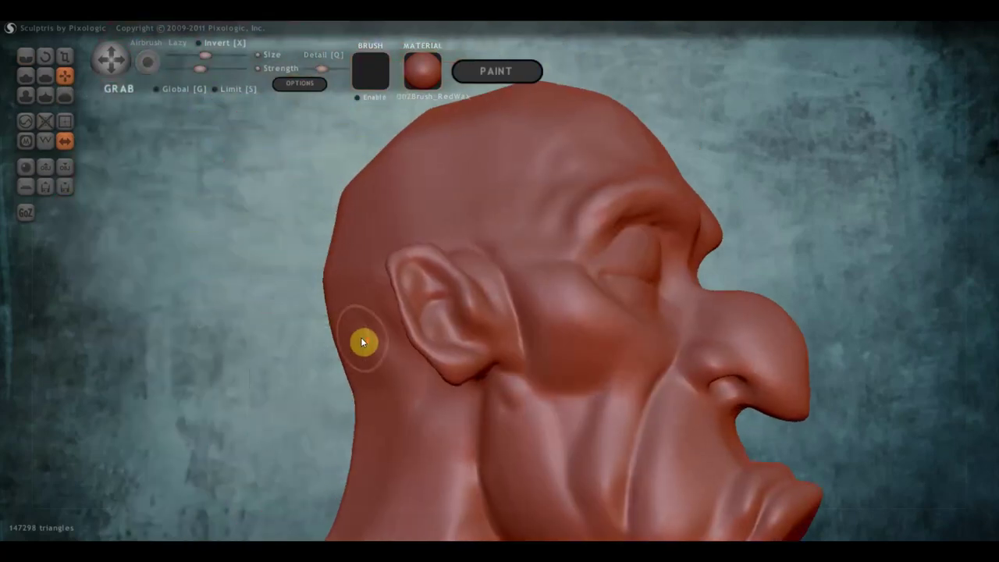
scroll(362, 343, up, 2)
click(26, 75)
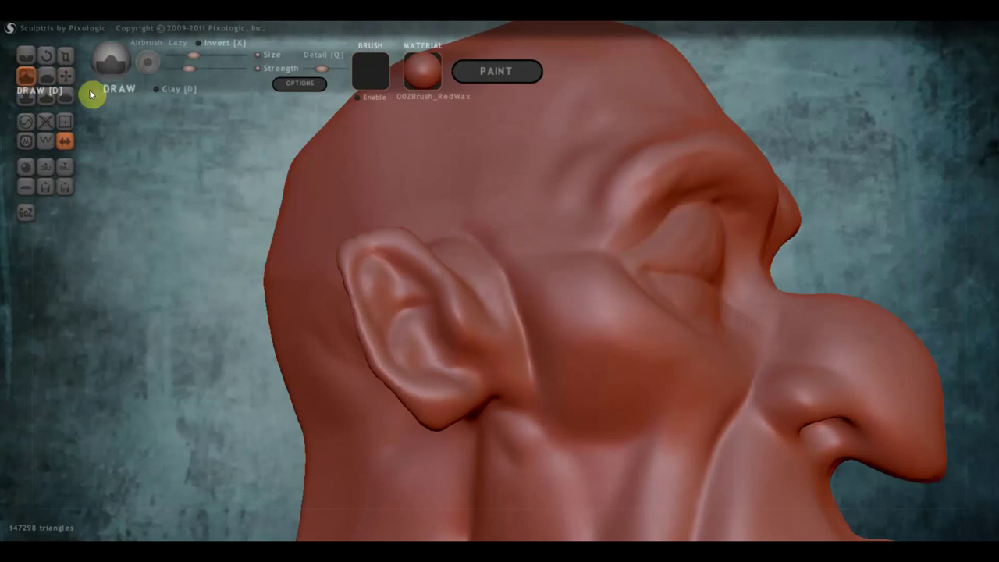
Step: Enable Clay and build up the earlobe, a tragus bump and the ear's inner bowl
click(156, 89)
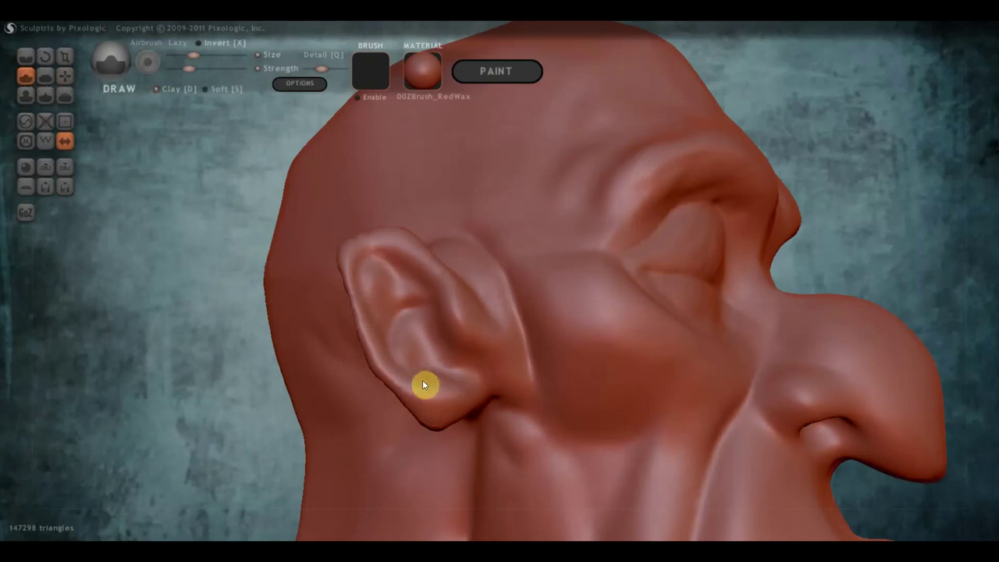
mouse_move(422, 379)
mouse_down()
mouse_move(461, 410)
mouse_move(424, 405)
mouse_move(444, 401)
mouse_move(453, 383)
mouse_move(428, 390)
mouse_up()
mouse_move(460, 339)
mouse_down()
mouse_move(481, 366)
mouse_move(461, 323)
mouse_move(459, 350)
mouse_move(441, 342)
mouse_move(446, 319)
mouse_move(452, 350)
mouse_move(468, 336)
mouse_move(401, 261)
mouse_move(347, 261)
mouse_move(361, 335)
mouse_move(352, 297)
mouse_move(401, 390)
mouse_up()
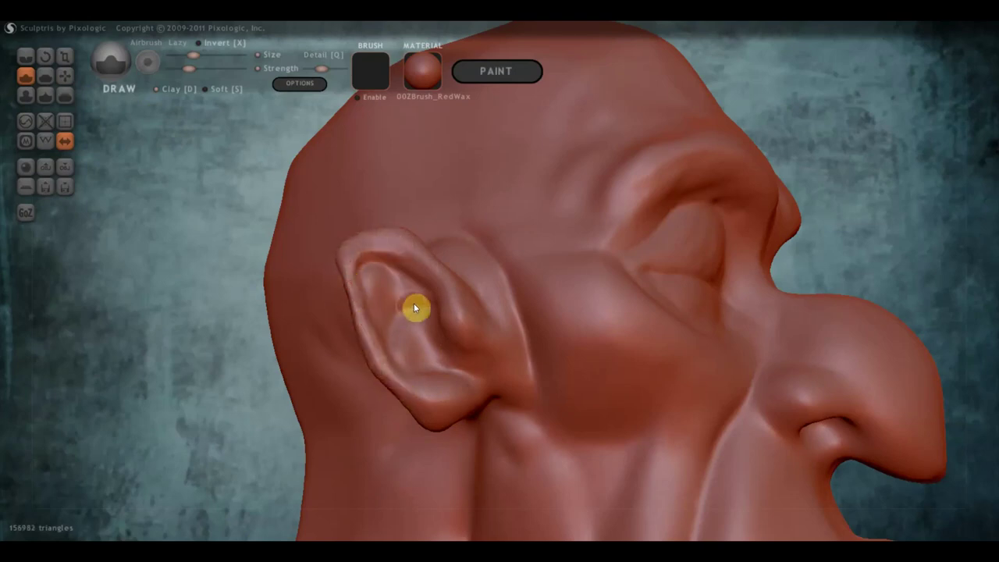
mouse_move(414, 305)
mouse_down()
mouse_move(392, 348)
mouse_move(398, 310)
mouse_move(434, 343)
mouse_up()
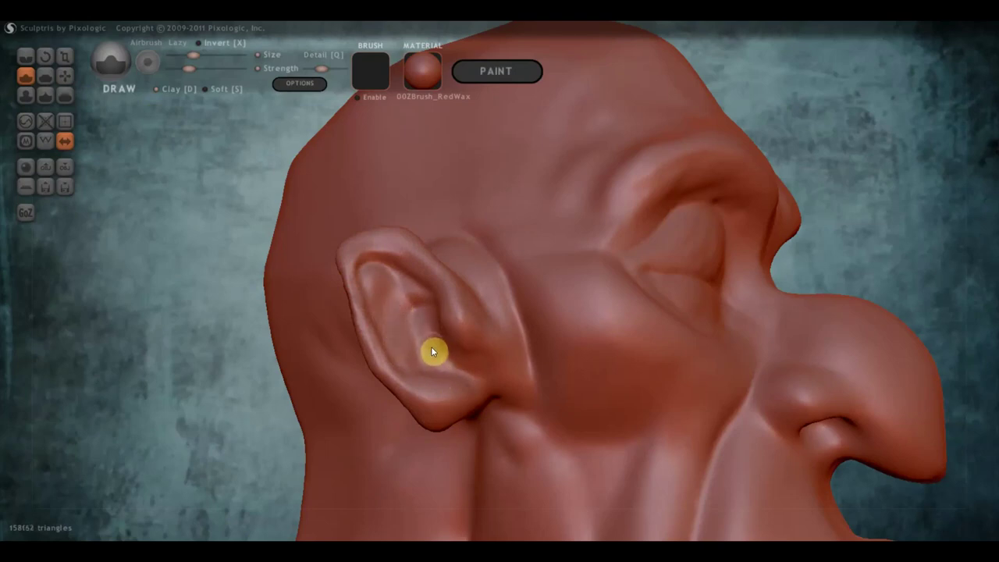
Step: Turn Clay off, deepen the hollow inside the ear, and return to a front view
click(155, 88)
mouse_move(440, 349)
mouse_down()
mouse_move(432, 359)
mouse_move(443, 364)
mouse_move(431, 357)
mouse_up()
mouse_move(431, 357)
right_down()
mouse_move(332, 400)
mouse_move(250, 392)
right_up()
scroll(252, 393, down, 3)
scroll(253, 394, down, 3)
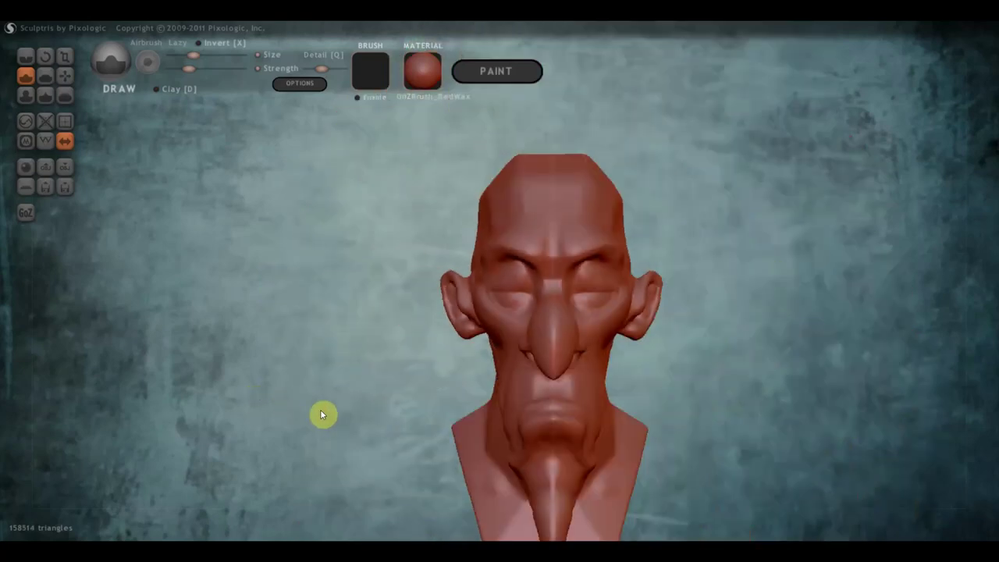
mouse_move(672, 419)
right_down()
mouse_move(606, 312)
mouse_move(517, 451)
right_up()
scroll(597, 316, up, 2)
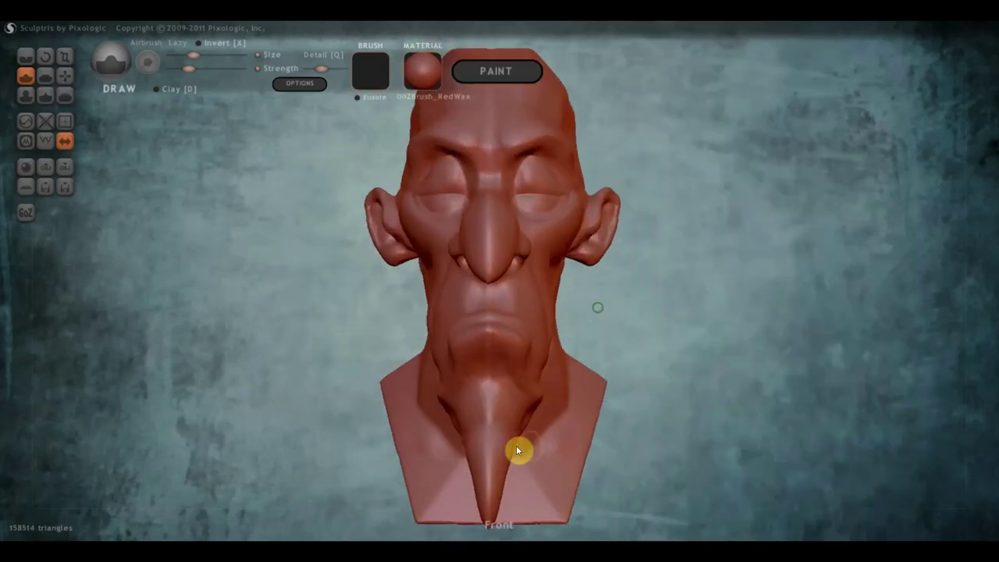
Step: With the Flatten brush, smooth the goatee's tip and underside from below and the side
click(44, 75)
mouse_move(561, 388)
right_down()
mouse_move(539, 260)
mouse_move(550, 267)
mouse_move(506, 350)
mouse_move(459, 390)
right_up()
mouse_move(477, 437)
mouse_down()
mouse_move(448, 341)
mouse_move(470, 439)
mouse_move(464, 466)
mouse_up()
mouse_move(462, 466)
right_down()
mouse_move(569, 392)
mouse_move(644, 395)
mouse_move(715, 364)
mouse_move(522, 380)
right_up()
mouse_move(521, 380)
mouse_down()
mouse_move(502, 381)
mouse_move(535, 379)
mouse_move(578, 460)
mouse_move(573, 421)
mouse_move(537, 395)
mouse_move(570, 432)
mouse_up()
right_drag(570, 432, 475, 445)
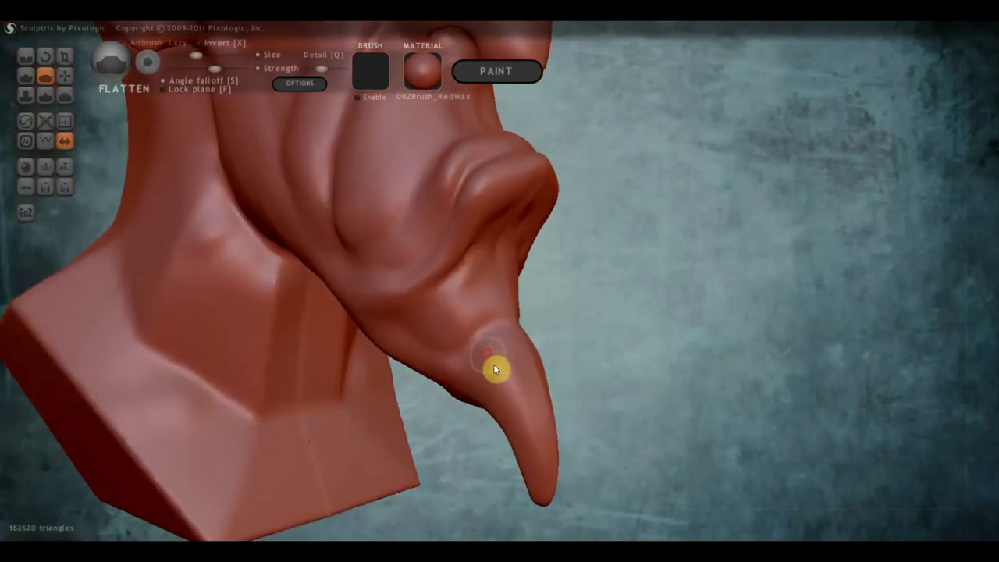
mouse_move(493, 364)
mouse_down()
mouse_move(485, 356)
mouse_move(518, 425)
mouse_move(479, 366)
mouse_move(523, 356)
mouse_move(468, 379)
mouse_move(503, 359)
mouse_up()
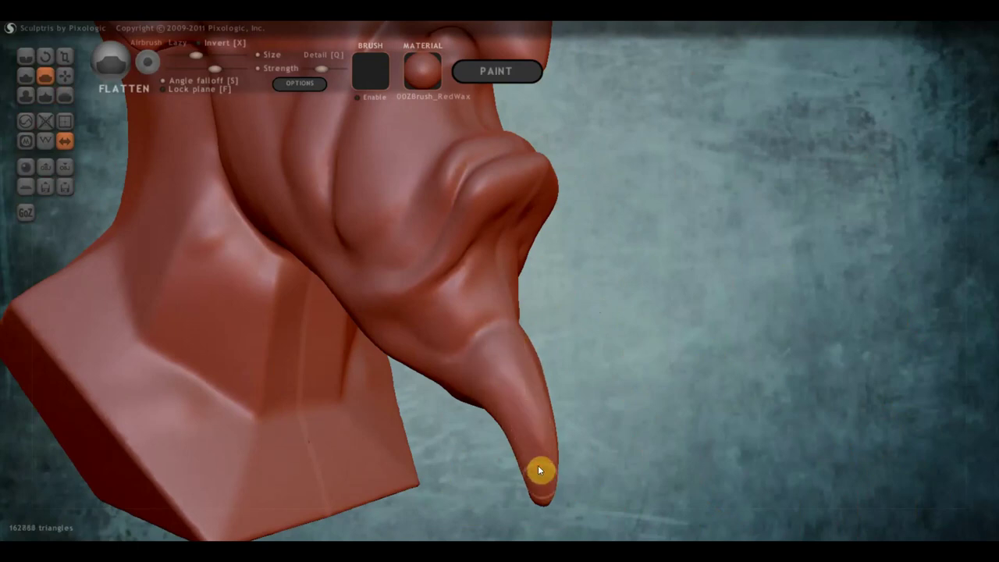
mouse_move(537, 465)
mouse_down()
mouse_move(628, 307)
mouse_move(657, 327)
mouse_up()
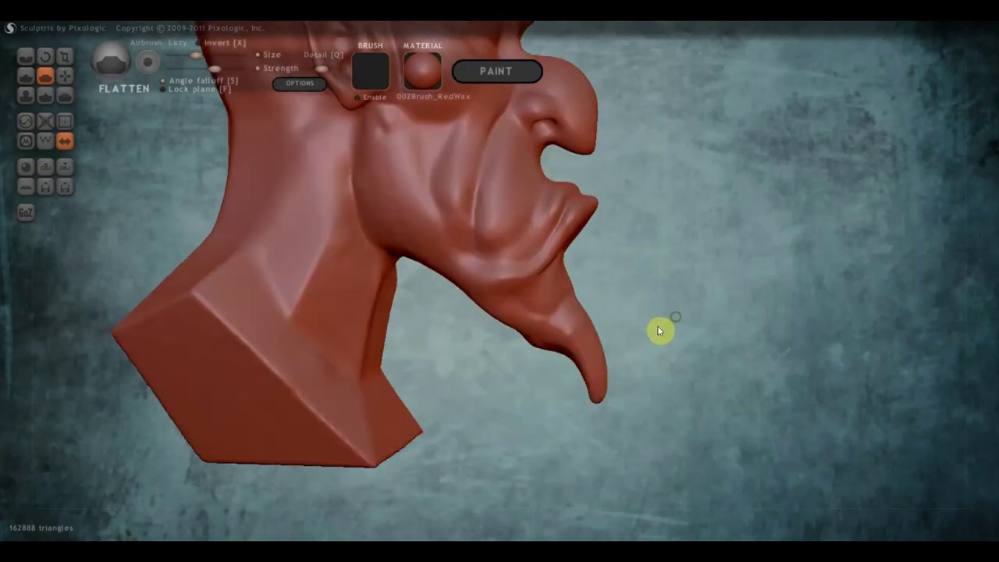
right_drag(589, 328, 573, 322)
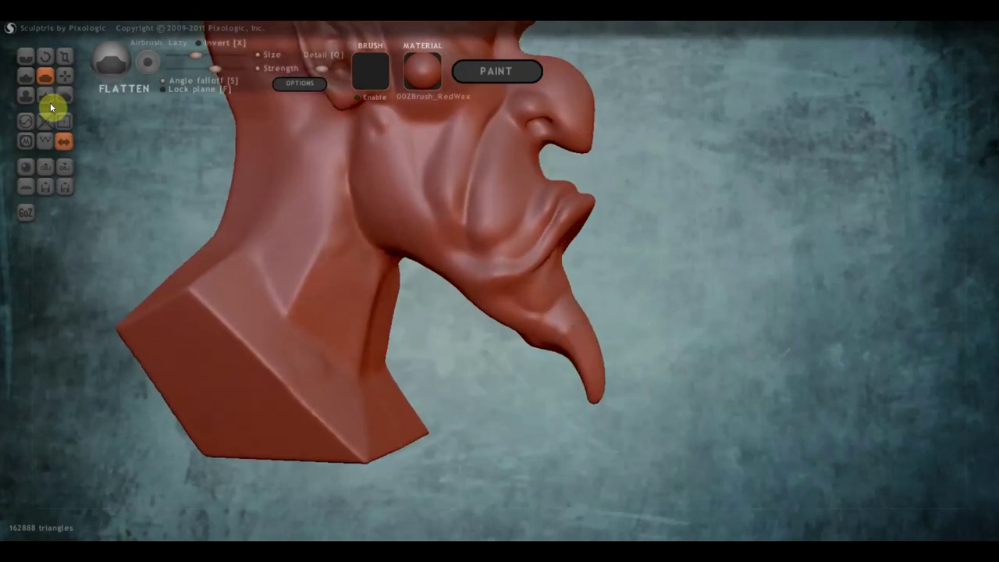
Step: With the Grab brush, nudge the mouth corners and pull up the folds beside the chin
click(65, 75)
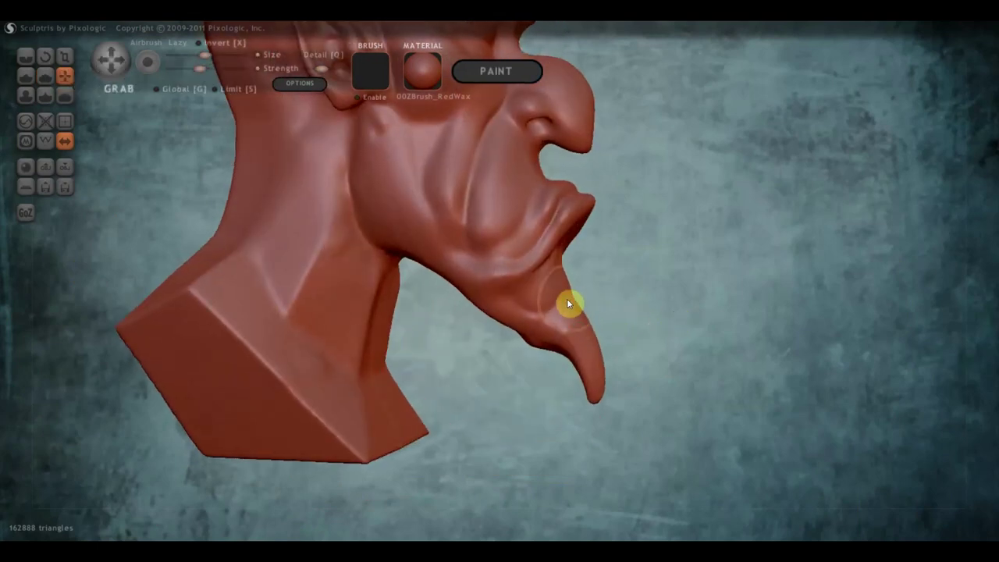
right_drag(574, 308, 394, 305)
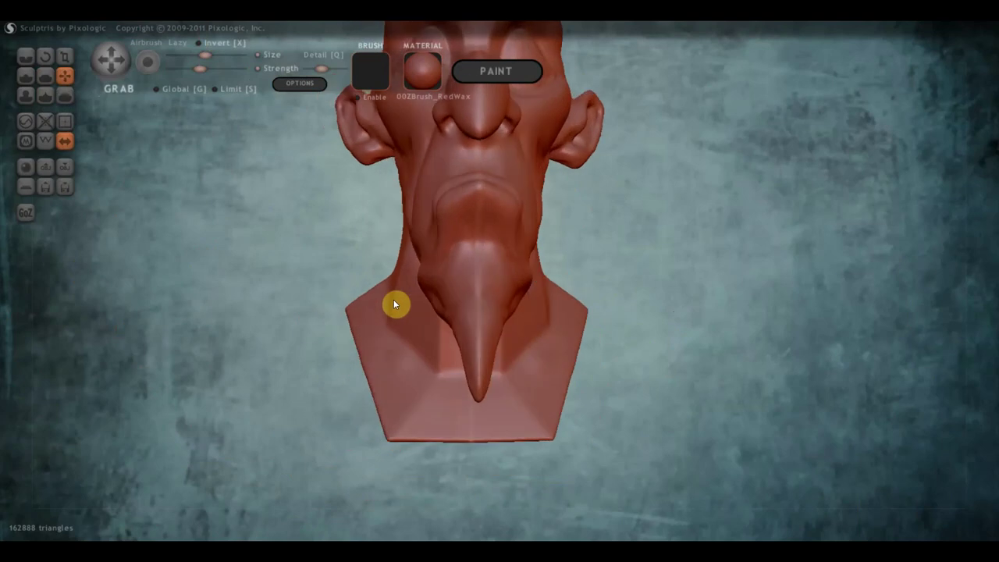
right_drag(434, 380, 468, 272)
scroll(468, 268, up, 2)
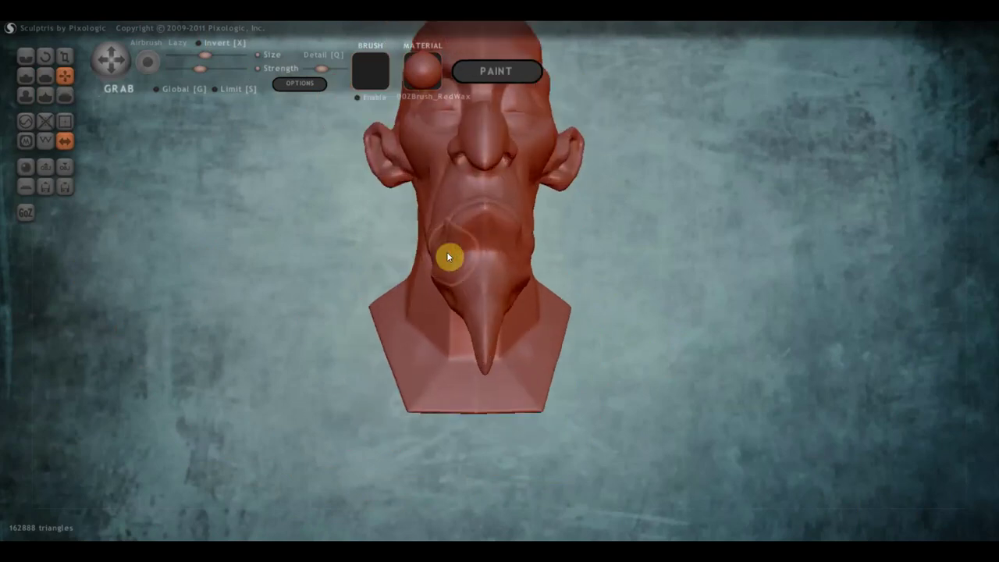
mouse_move(447, 251)
mouse_down()
mouse_move(425, 243)
mouse_move(464, 291)
mouse_up()
mouse_move(464, 291)
right_down()
mouse_move(504, 324)
mouse_move(457, 320)
right_up()
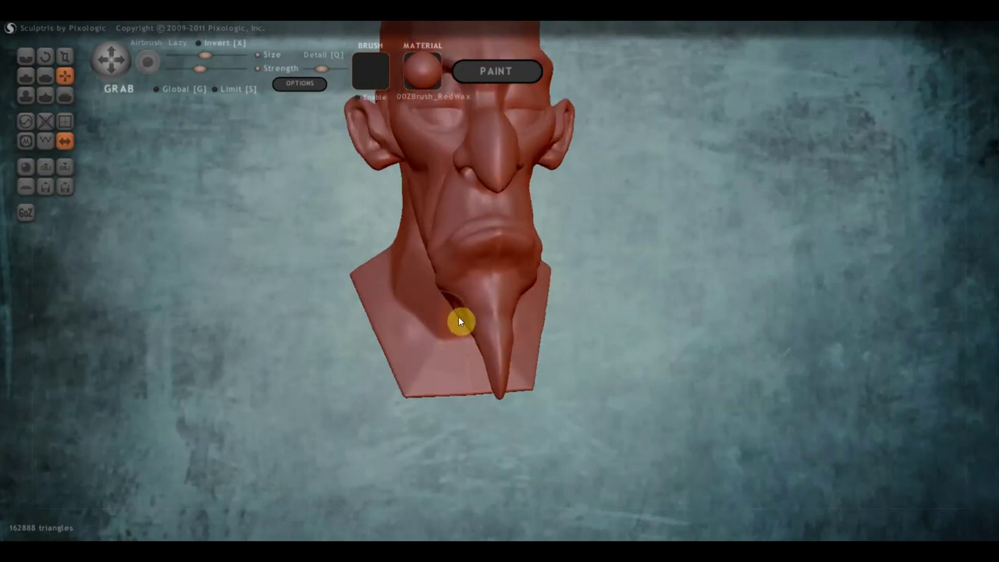
drag(459, 316, 482, 302)
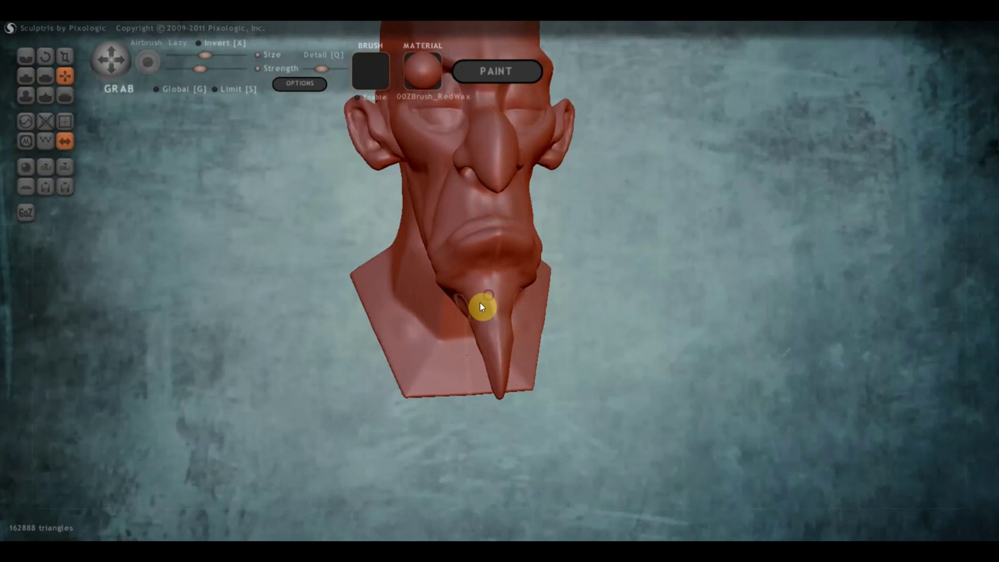
Step: Orbit around the bust to check the chin and goatee from the side and front
mouse_move(481, 305)
right_down()
mouse_move(423, 283)
mouse_move(457, 276)
mouse_move(468, 295)
right_up()
scroll(468, 295, up, 3)
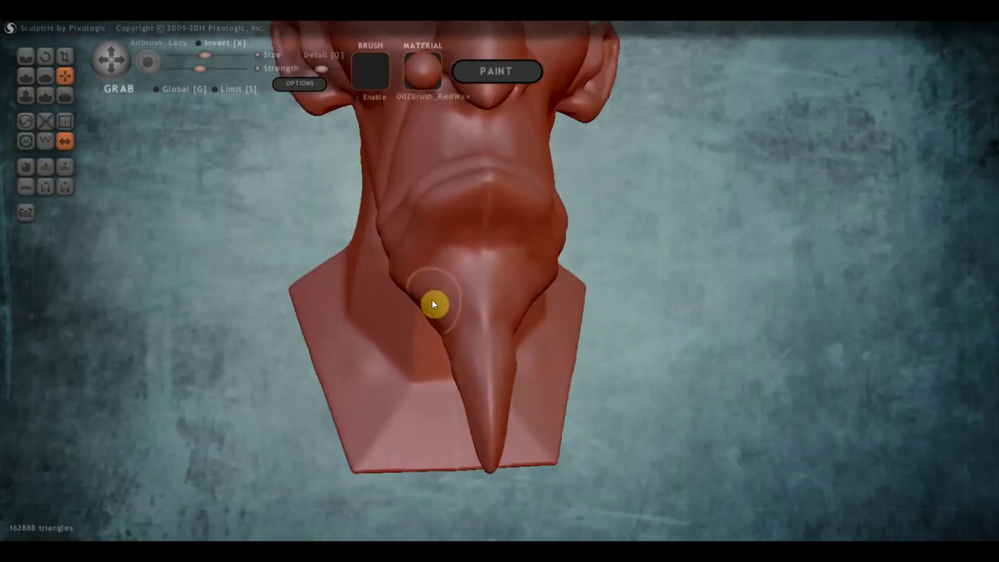
mouse_move(421, 304)
right_down()
mouse_move(582, 281)
mouse_move(643, 287)
mouse_move(445, 304)
right_up()
scroll(600, 291, down, 3)
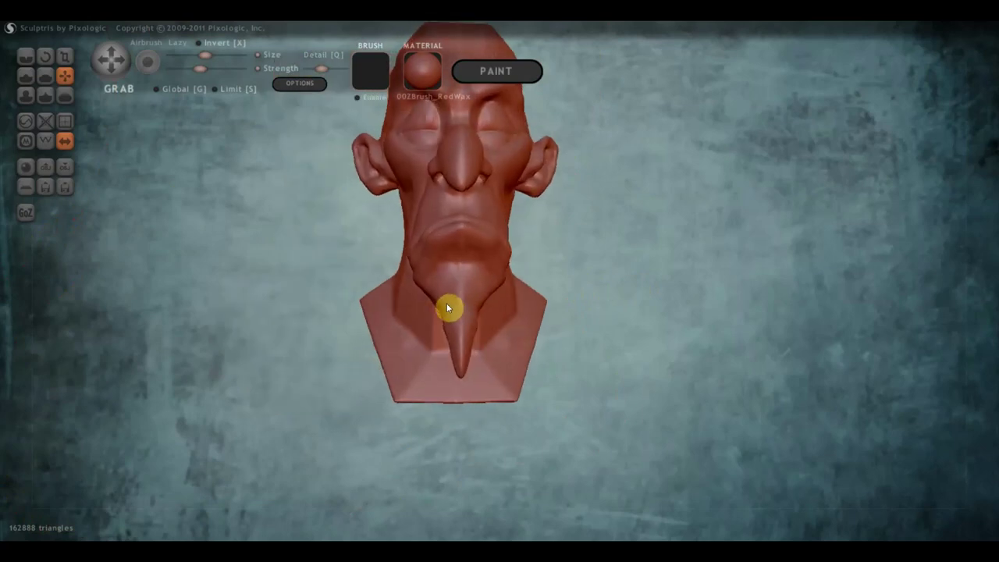
scroll(443, 234, up, 2)
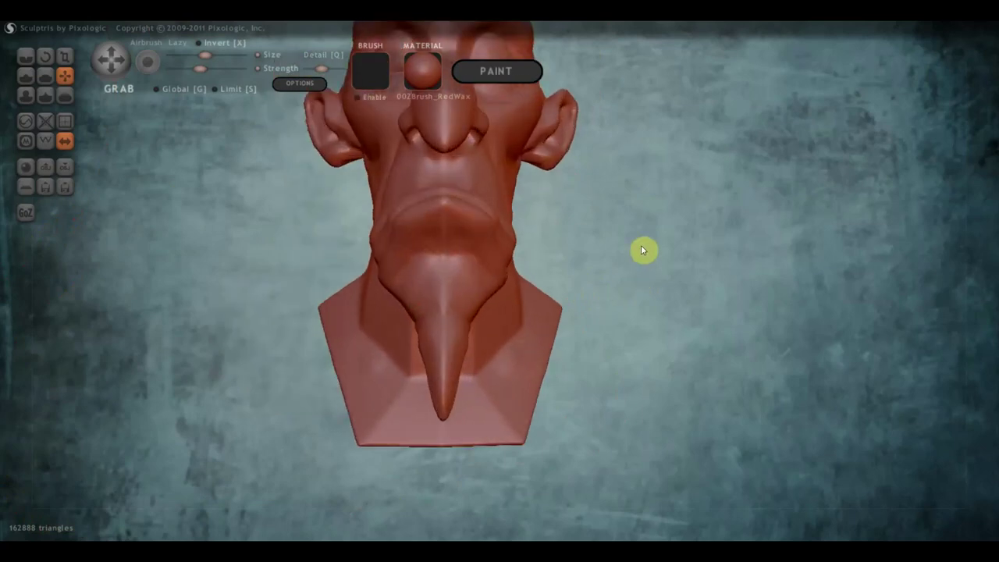
mouse_move(642, 250)
right_down()
mouse_move(630, 363)
mouse_move(696, 365)
right_up()
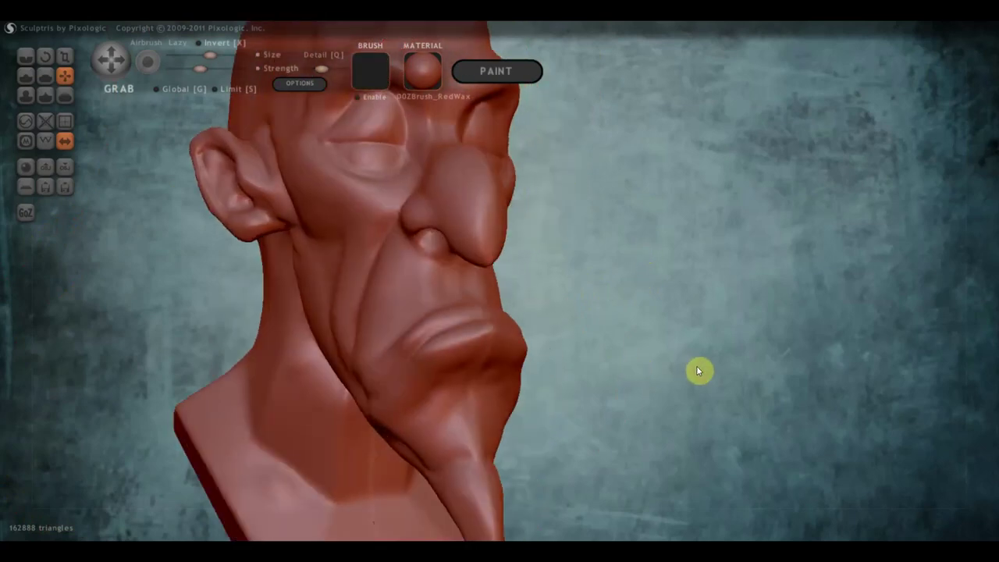
Step: Flatten and smooth the lips with the Flatten brush
click(45, 77)
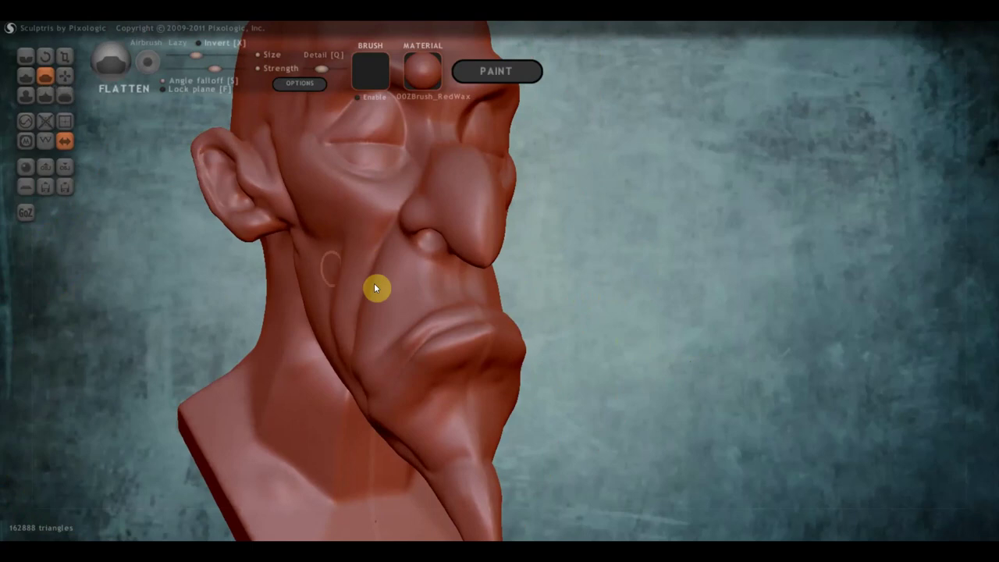
mouse_move(374, 282)
right_down()
mouse_move(382, 301)
mouse_move(453, 333)
mouse_move(464, 368)
right_up()
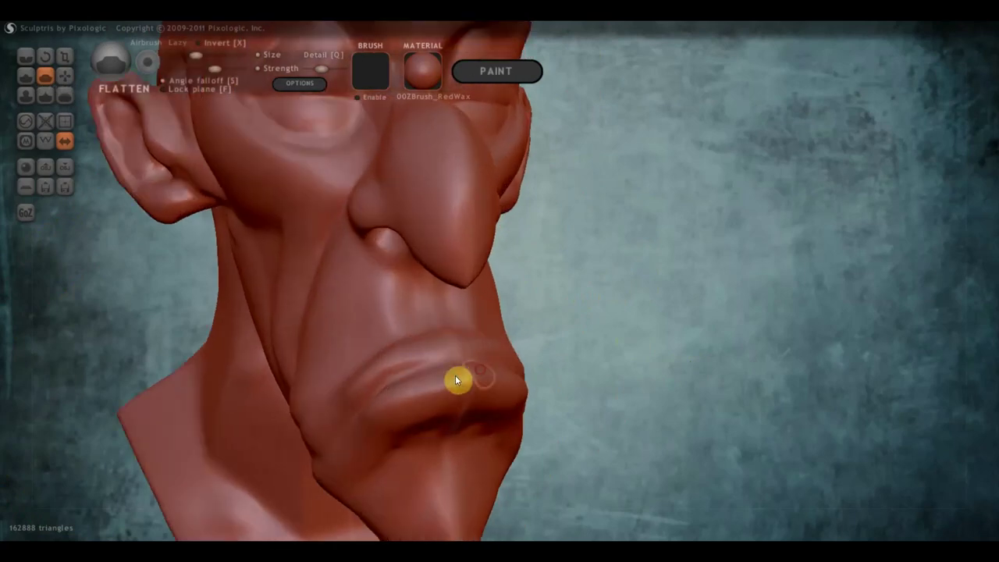
mouse_move(455, 375)
mouse_down()
mouse_move(490, 372)
mouse_move(427, 382)
mouse_move(380, 405)
mouse_move(394, 363)
mouse_up()
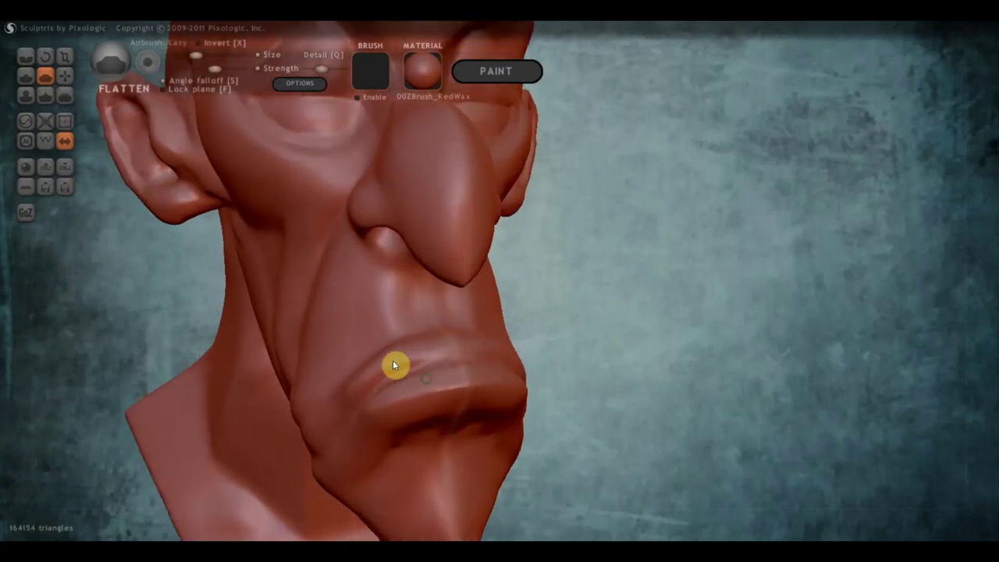
right_drag(395, 364, 473, 377)
drag(473, 377, 399, 387)
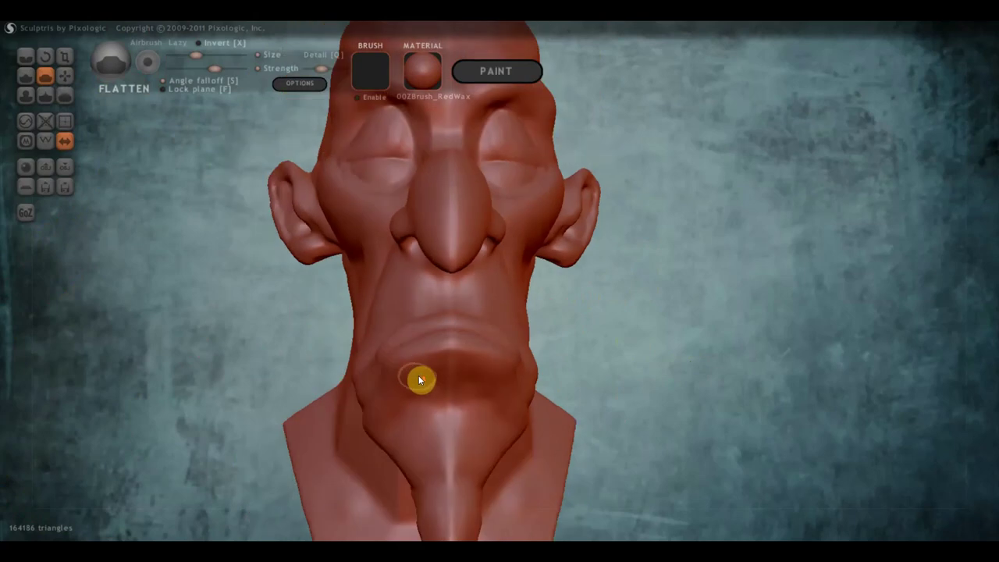
Step: With a lower-strength Crease brush, carve folds around the lower lip and down to the chin
click(27, 62)
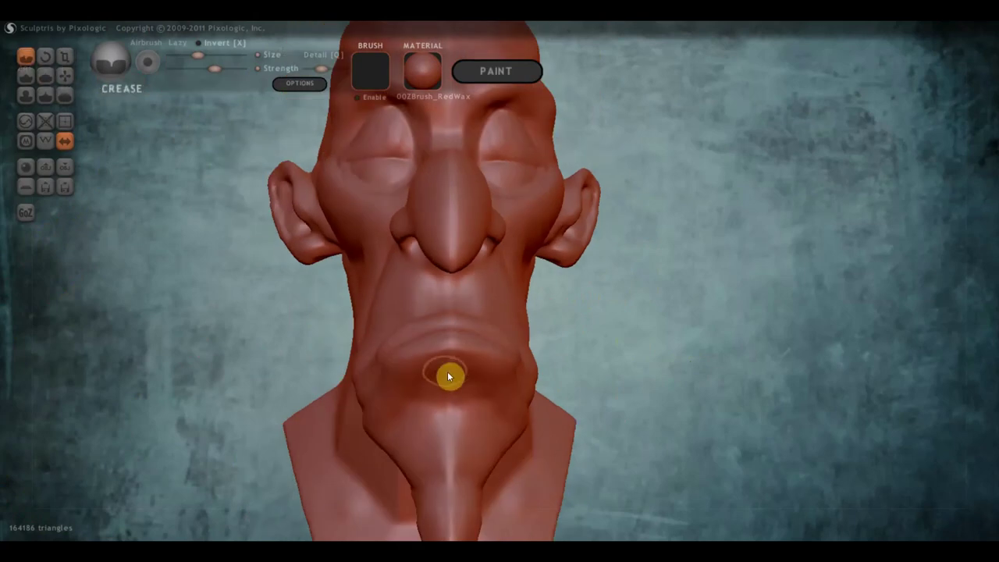
mouse_move(416, 403)
mouse_down()
mouse_move(497, 395)
mouse_move(472, 401)
mouse_up()
key(ctrl+z)
key(ctrl+z)
click(200, 70)
mouse_move(477, 406)
mouse_down()
mouse_move(427, 405)
mouse_move(408, 424)
mouse_move(403, 414)
mouse_up()
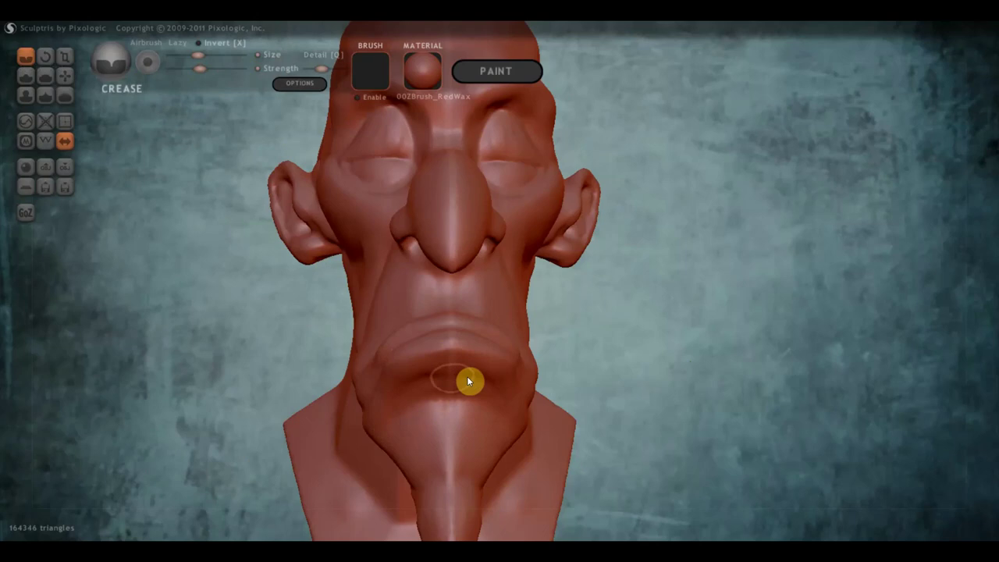
drag(468, 379, 428, 390)
mouse_move(412, 418)
right_down()
mouse_move(364, 406)
mouse_move(449, 405)
right_up()
mouse_move(447, 382)
mouse_down()
mouse_move(474, 424)
mouse_move(508, 443)
mouse_up()
right_drag(484, 437, 529, 436)
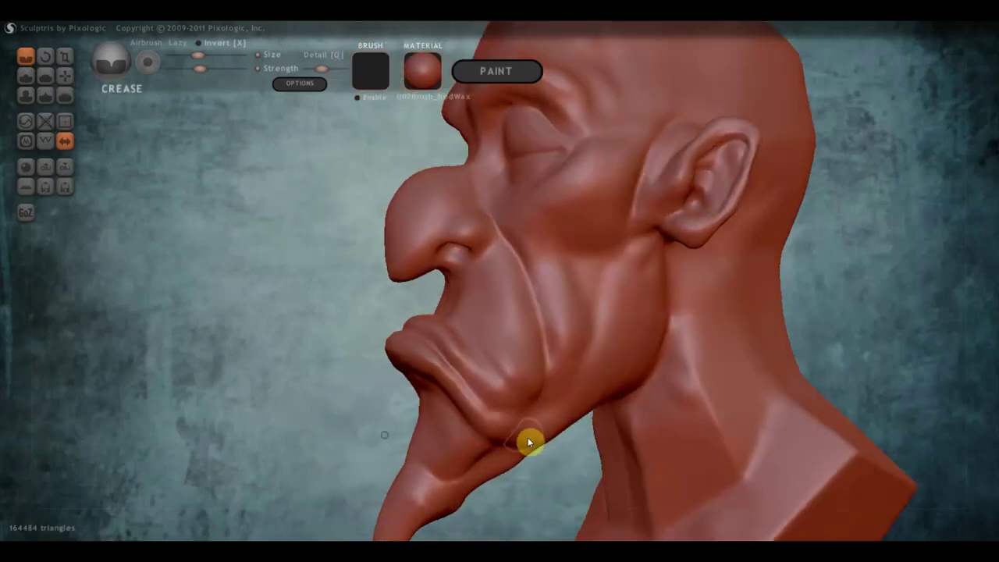
drag(502, 445, 570, 435)
right_drag(564, 414, 570, 372)
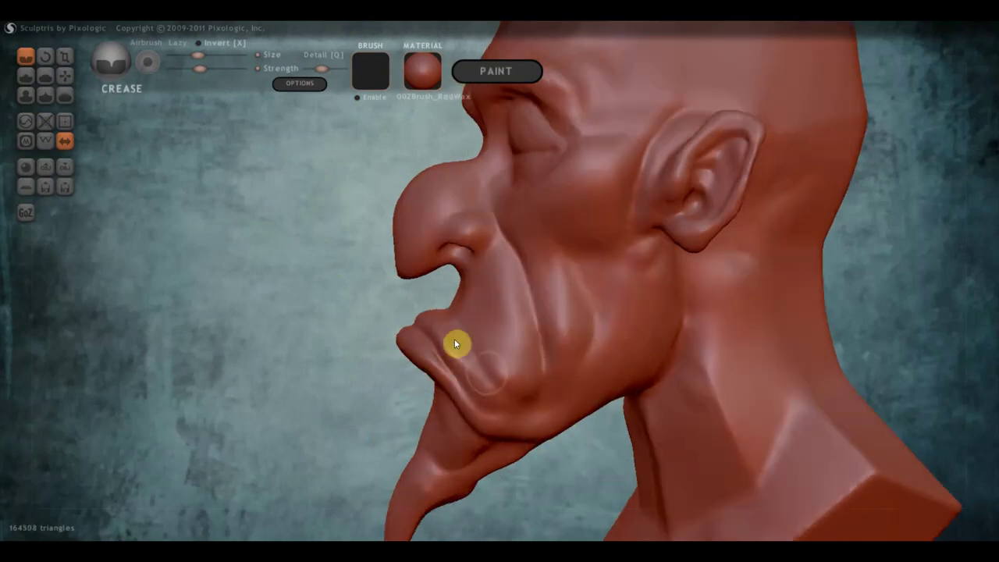
Step: Build up the jawline, a bulge on the lower lip and a faint cheek fold with Draw
click(23, 77)
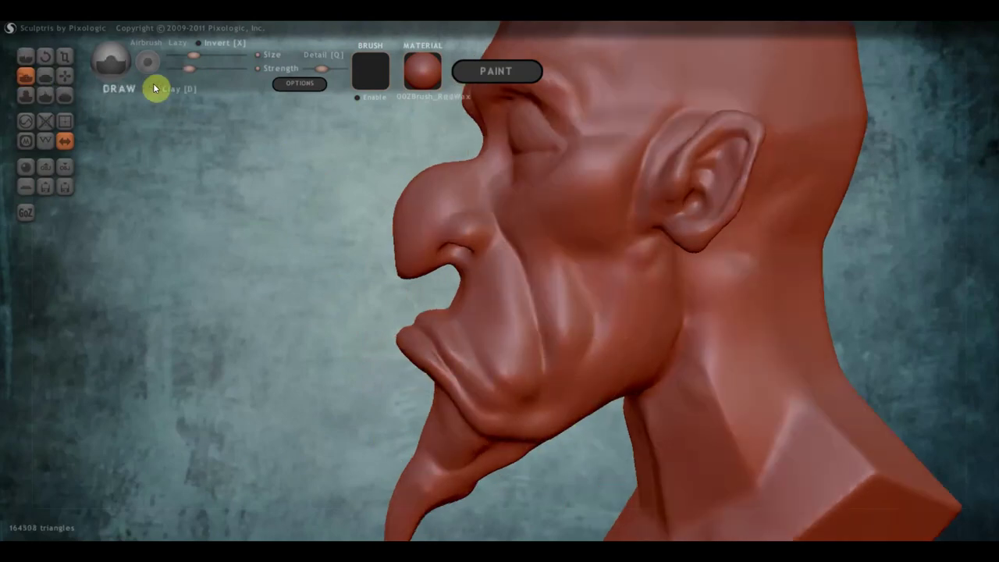
mouse_move(613, 380)
mouse_down()
mouse_move(551, 425)
mouse_move(575, 406)
mouse_move(514, 417)
mouse_up()
mouse_move(480, 358)
mouse_down()
mouse_move(555, 375)
mouse_move(529, 375)
mouse_move(493, 336)
mouse_move(515, 358)
mouse_move(497, 380)
mouse_move(510, 334)
mouse_move(535, 359)
mouse_move(569, 313)
mouse_move(568, 368)
mouse_move(539, 434)
mouse_up()
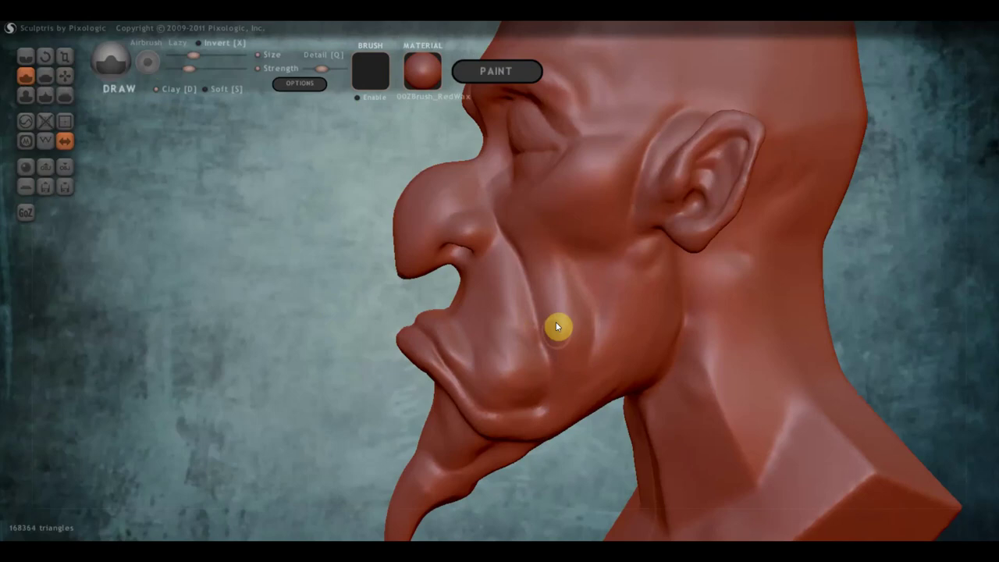
mouse_move(560, 271)
mouse_down()
mouse_move(577, 366)
mouse_move(559, 259)
mouse_move(583, 279)
mouse_move(595, 384)
mouse_up()
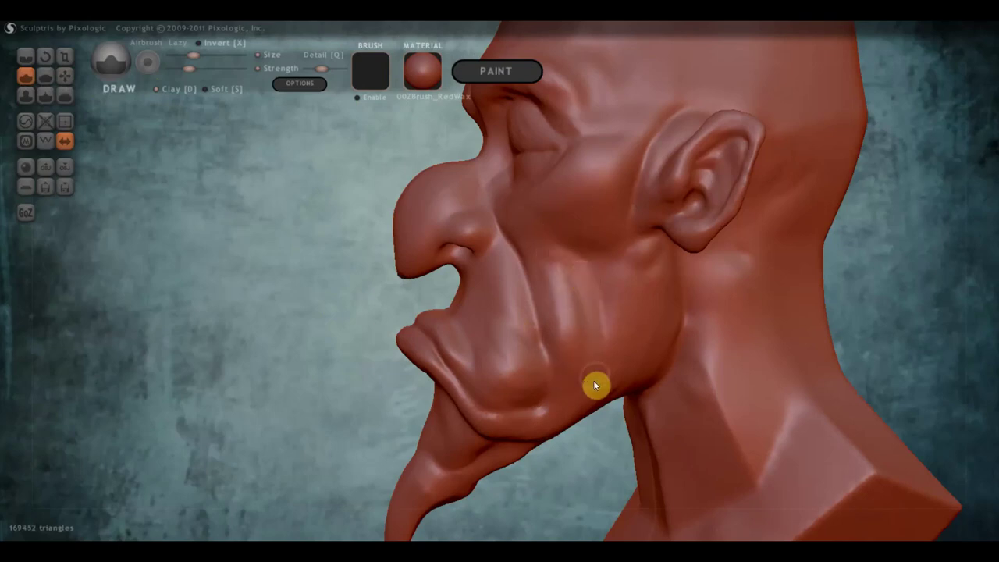
drag(568, 271, 580, 283)
Step: Switch to Crease and carve lines across the upper and lower cheek
click(25, 57)
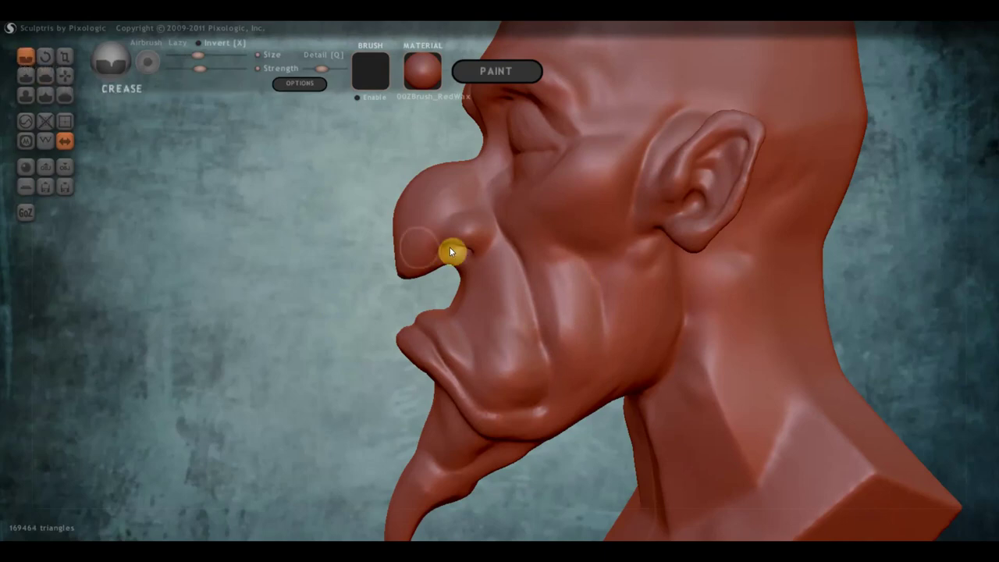
mouse_move(557, 245)
mouse_down()
mouse_move(613, 291)
mouse_move(591, 373)
mouse_up()
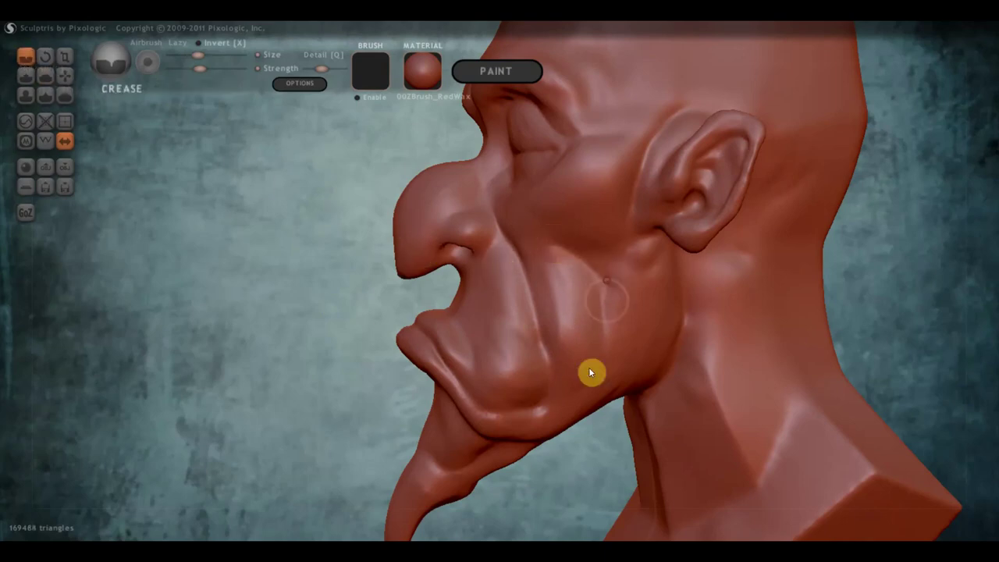
drag(608, 304, 578, 398)
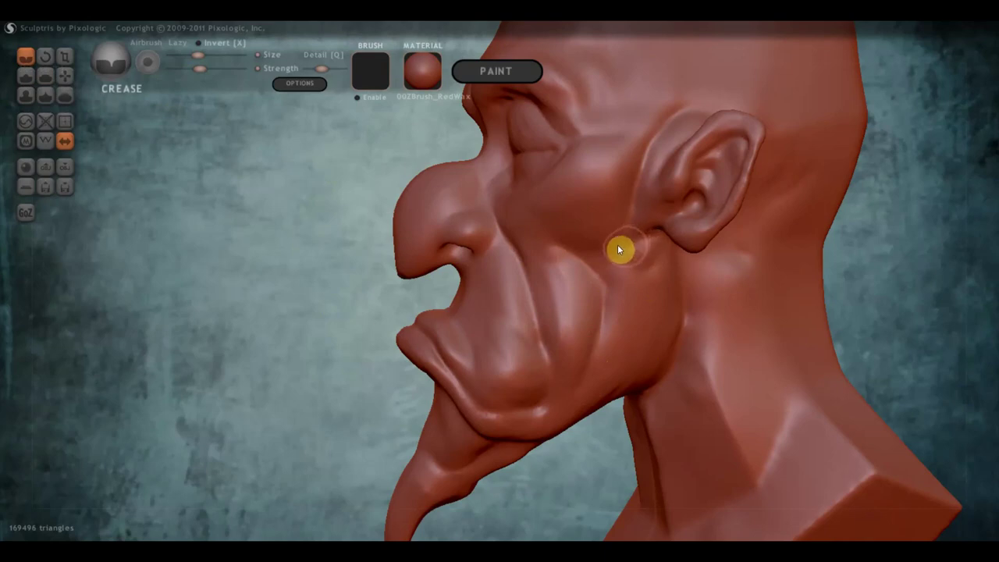
right_drag(593, 249, 557, 223)
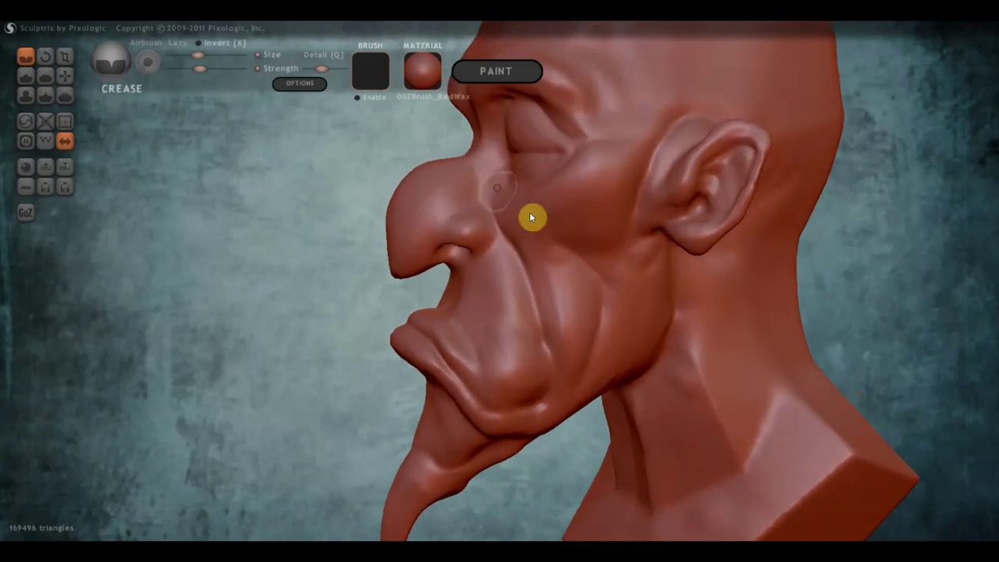
mouse_move(605, 254)
right_down()
mouse_move(721, 266)
mouse_move(597, 316)
right_up()
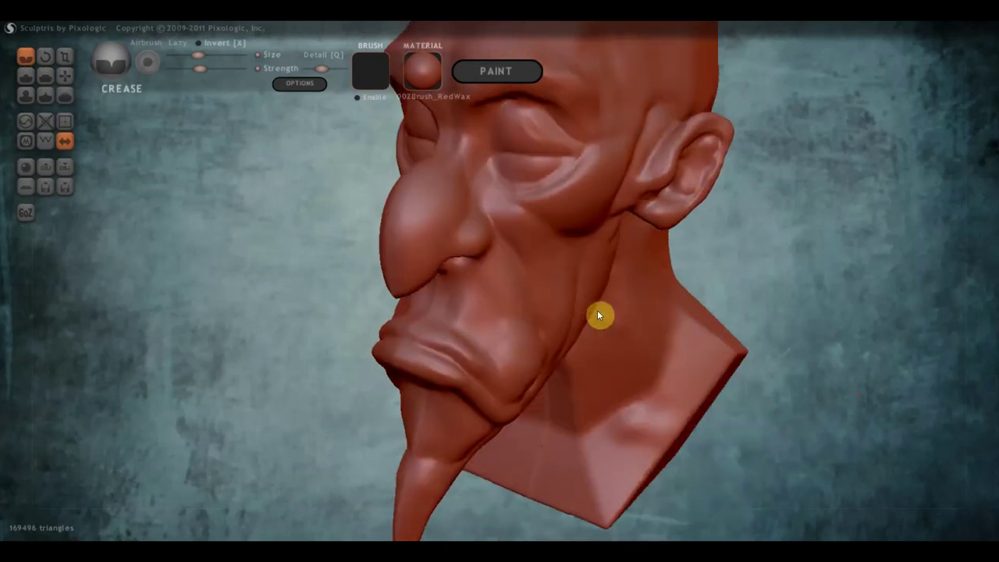
Step: Flatten the cheek beside the nose with the Flatten brush
click(45, 75)
scroll(500, 187, up, 3)
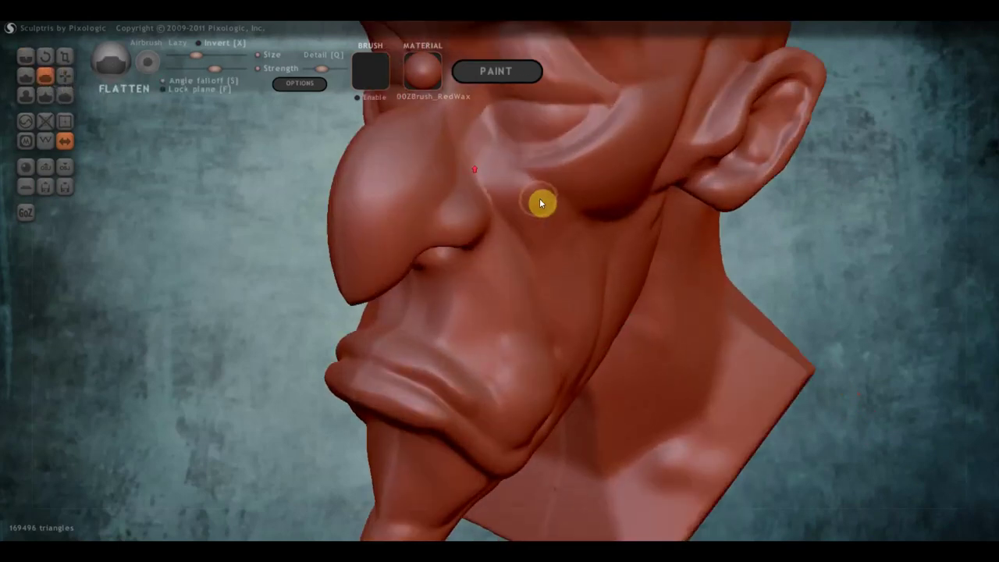
mouse_move(541, 203)
mouse_down()
mouse_move(548, 221)
mouse_move(556, 198)
mouse_move(482, 156)
mouse_move(597, 136)
mouse_move(510, 174)
mouse_move(640, 116)
mouse_move(506, 178)
mouse_move(633, 111)
mouse_move(532, 174)
mouse_move(626, 115)
mouse_up()
right_drag(509, 169, 622, 134)
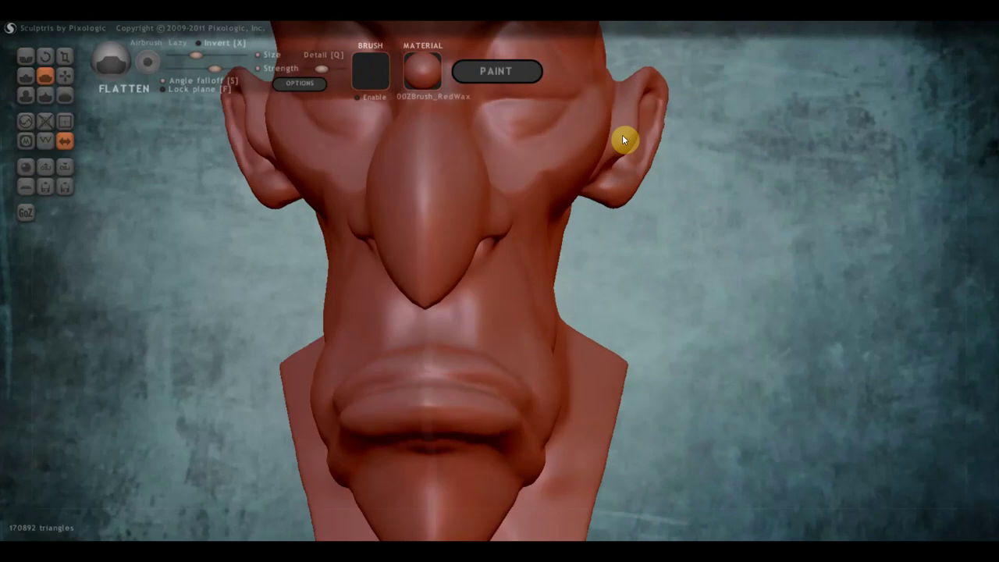
mouse_move(360, 176)
right_down()
mouse_move(436, 193)
mouse_move(350, 189)
right_up()
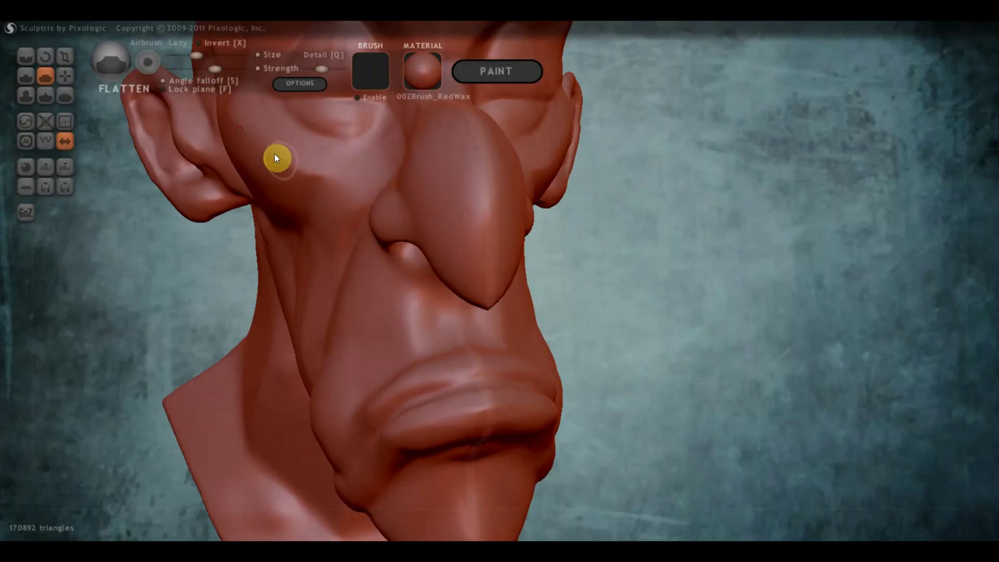
mouse_move(299, 170)
right_down()
mouse_move(321, 171)
mouse_move(338, 289)
right_up()
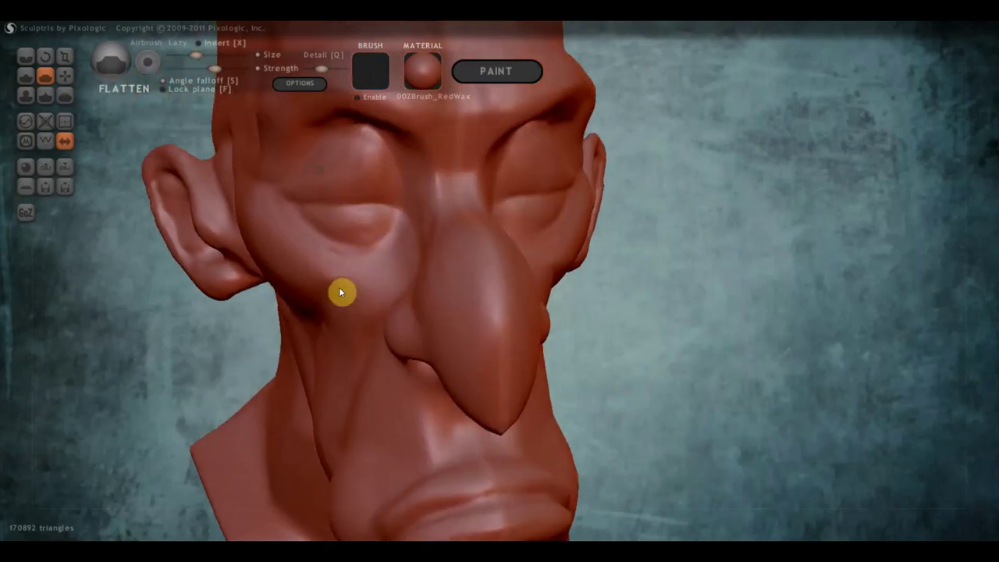
Step: With Crease, deepen the nose-to-cheek fold and carve creases along the lower cheek
click(27, 56)
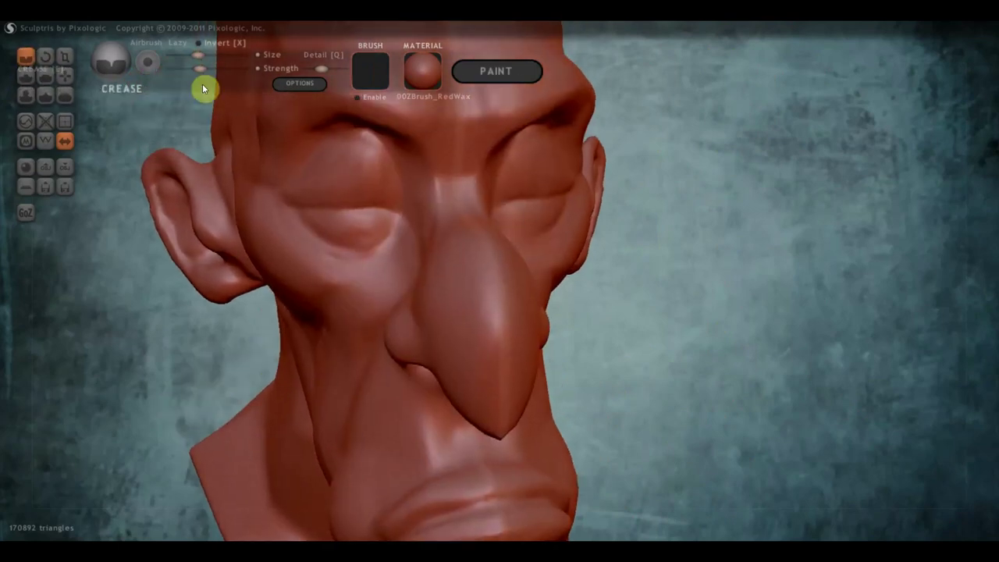
mouse_move(312, 201)
right_down()
mouse_move(383, 241)
mouse_move(403, 274)
mouse_move(535, 259)
right_up()
mouse_move(527, 295)
mouse_down()
mouse_move(560, 361)
mouse_move(524, 262)
mouse_move(557, 331)
mouse_up()
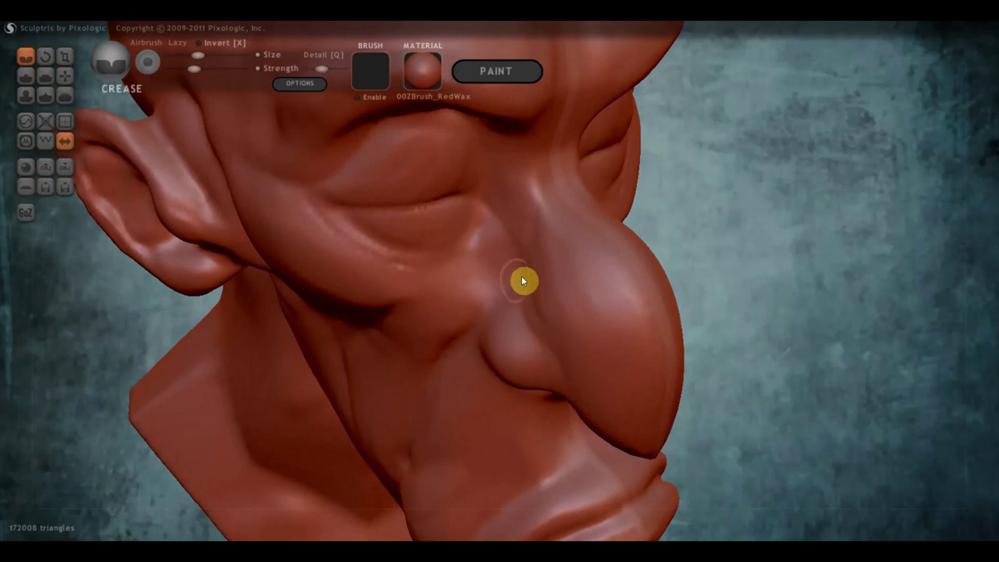
drag(522, 279, 485, 336)
mouse_move(491, 241)
mouse_down()
mouse_move(479, 268)
mouse_move(419, 283)
mouse_move(313, 223)
mouse_up()
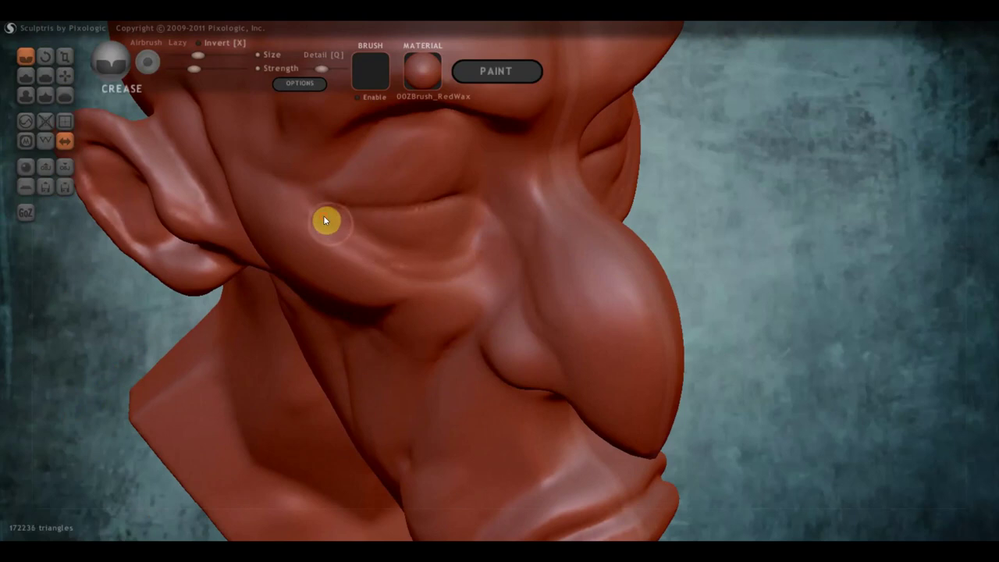
mouse_move(341, 263)
mouse_down()
mouse_move(396, 287)
mouse_move(455, 289)
mouse_move(496, 263)
mouse_up()
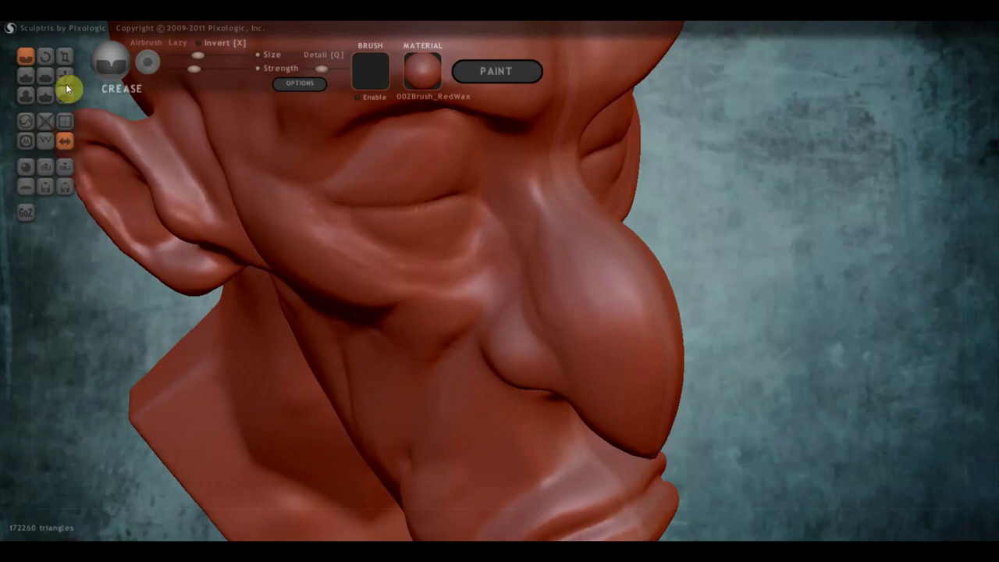
Step: Build up wrinkles on the cheek under the eye with the Draw brush
click(27, 72)
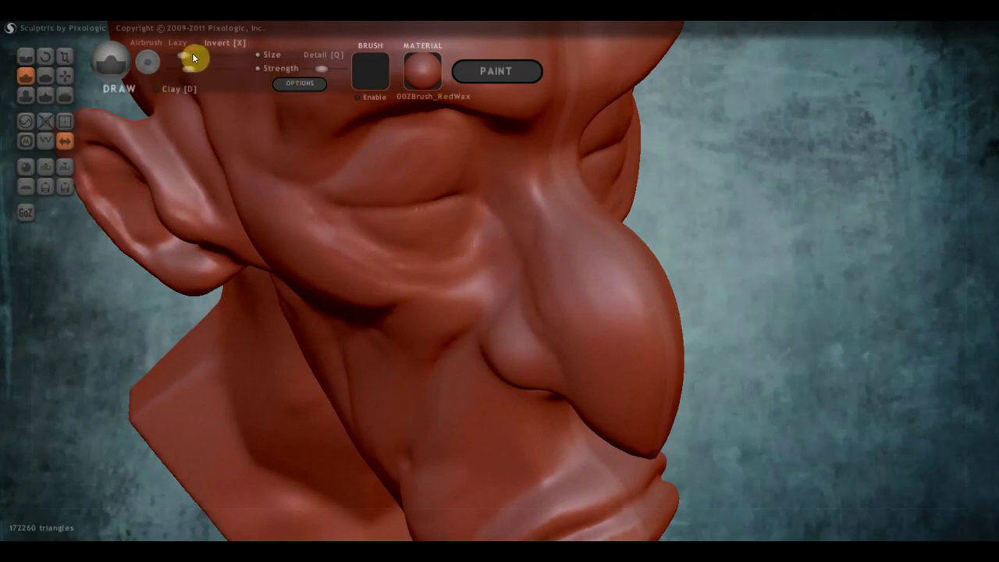
mouse_move(487, 239)
mouse_down()
mouse_move(461, 258)
mouse_move(412, 258)
mouse_move(314, 214)
mouse_move(373, 250)
mouse_move(444, 257)
mouse_move(494, 231)
mouse_move(457, 282)
mouse_move(399, 278)
mouse_move(338, 250)
mouse_move(406, 278)
mouse_up()
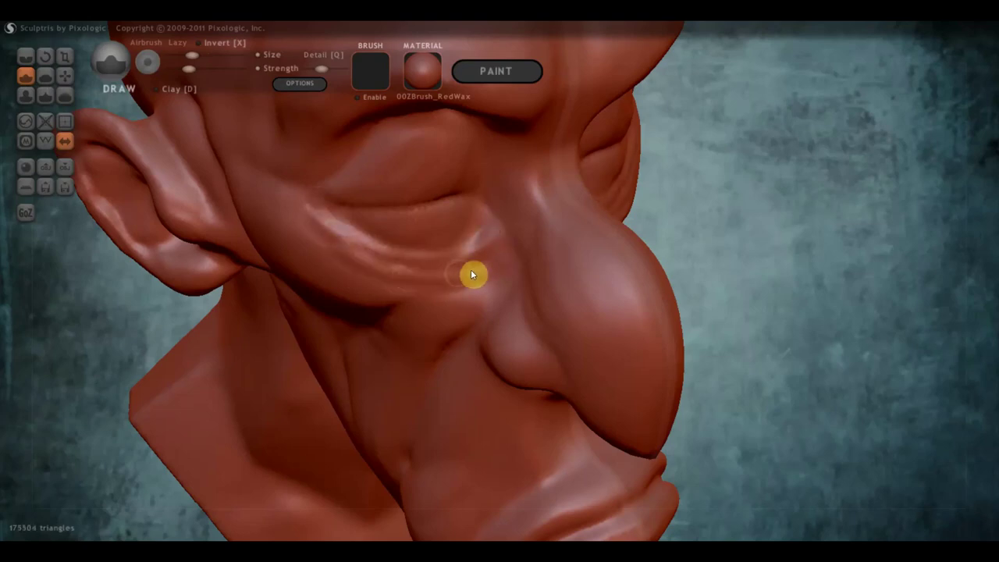
mouse_move(470, 270)
mouse_down()
mouse_move(503, 251)
mouse_move(482, 268)
mouse_up()
mouse_move(415, 276)
mouse_down()
mouse_move(351, 257)
mouse_move(316, 223)
mouse_move(338, 250)
mouse_up()
mouse_move(338, 250)
right_down()
mouse_move(276, 216)
mouse_move(305, 194)
right_up()
Step: With the Grab brush, pull the cheek fold up toward the ear and check from several angles
click(65, 75)
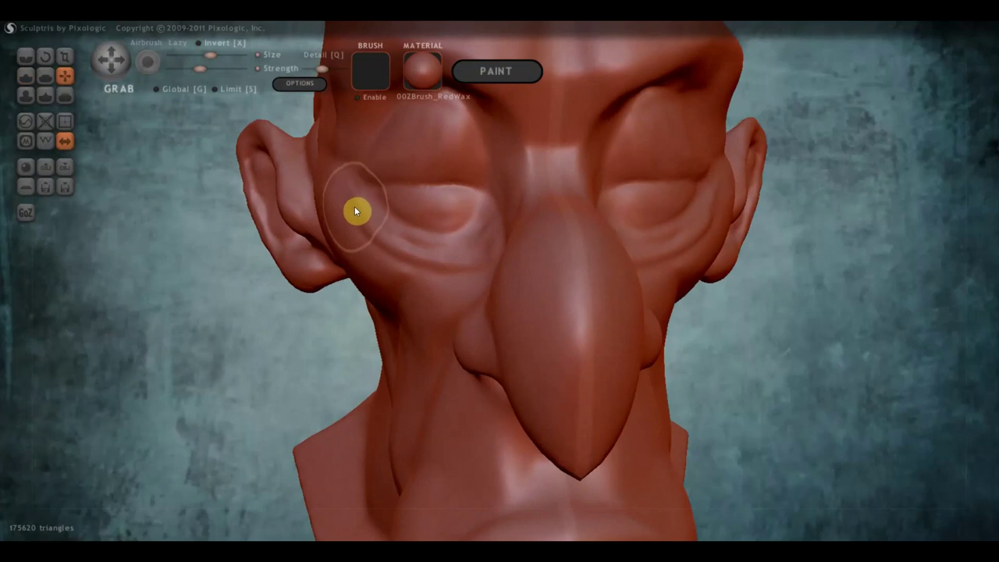
mouse_move(326, 202)
right_down()
mouse_move(397, 259)
mouse_move(428, 323)
mouse_move(412, 278)
right_up()
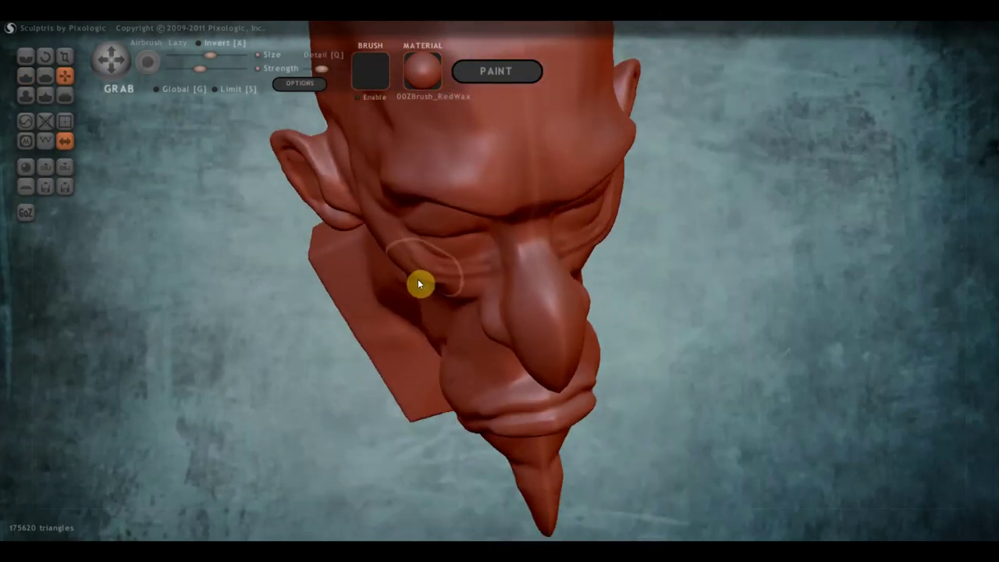
drag(400, 270, 374, 234)
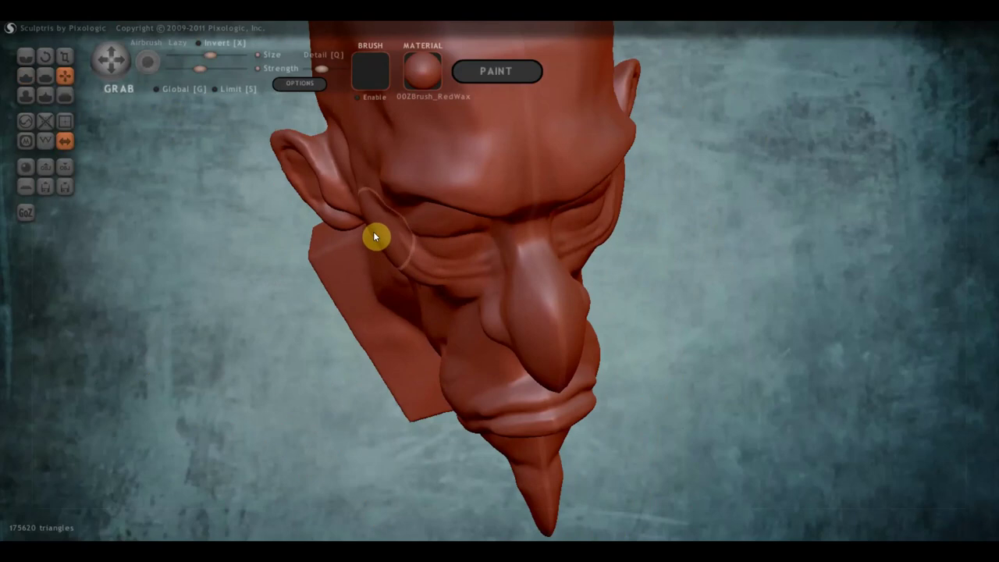
mouse_move(377, 229)
right_down()
mouse_move(328, 190)
mouse_move(333, 139)
right_up()
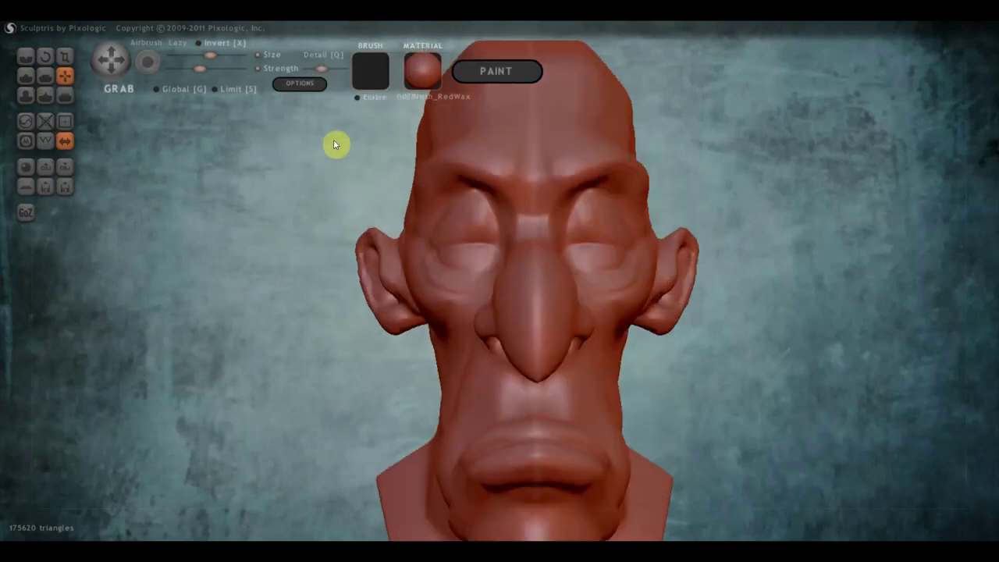
right_drag(426, 315, 484, 321)
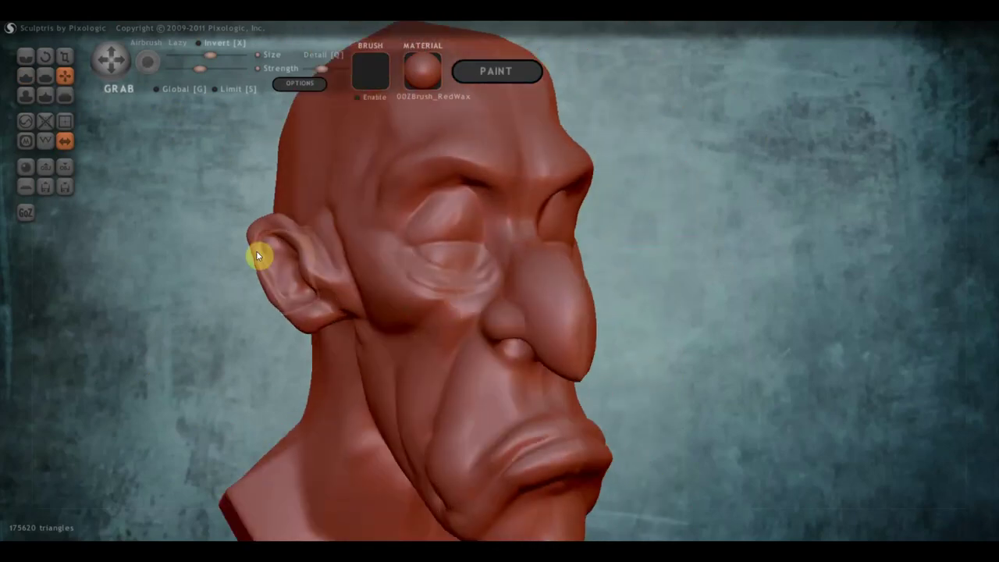
mouse_move(399, 314)
right_down()
mouse_move(352, 312)
mouse_move(416, 350)
mouse_move(421, 370)
mouse_move(363, 383)
mouse_move(299, 274)
right_up()
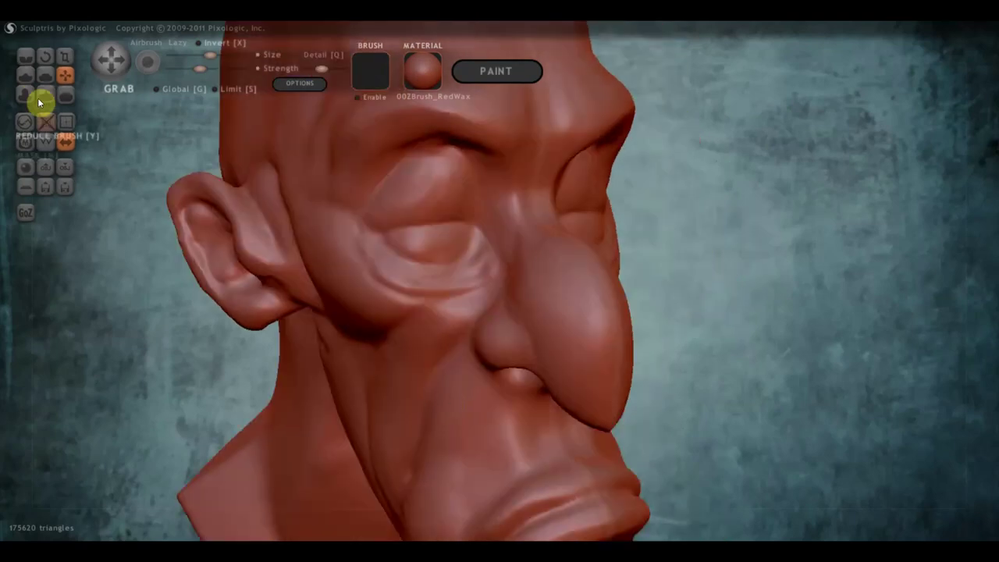
Step: Undo a trial Draw streak below the eye, then flatten the cheek beside the nose
click(28, 77)
mouse_move(117, 179)
right_down()
mouse_move(187, 262)
mouse_move(469, 304)
right_up()
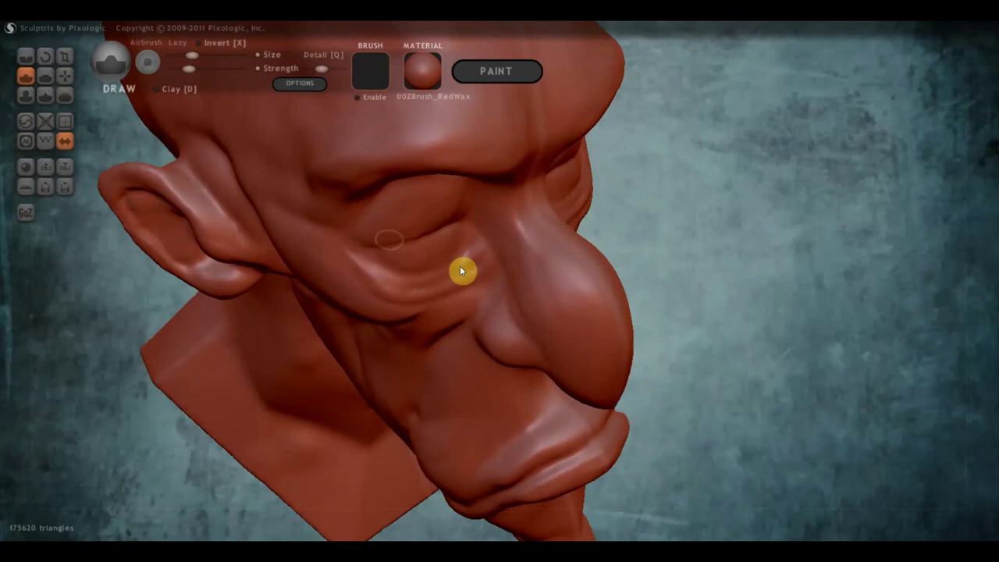
drag(482, 297, 444, 292)
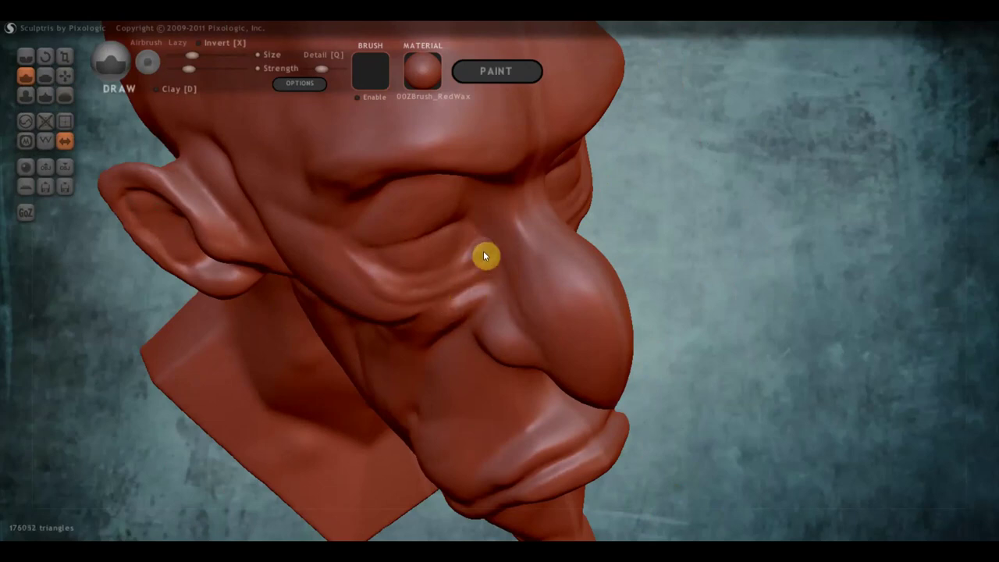
key(ctrl+z)
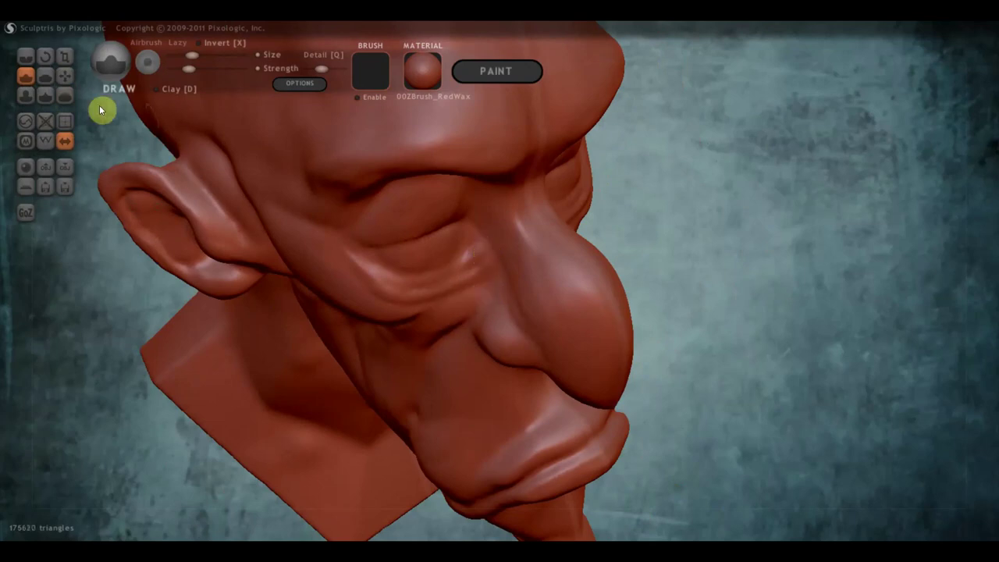
click(41, 75)
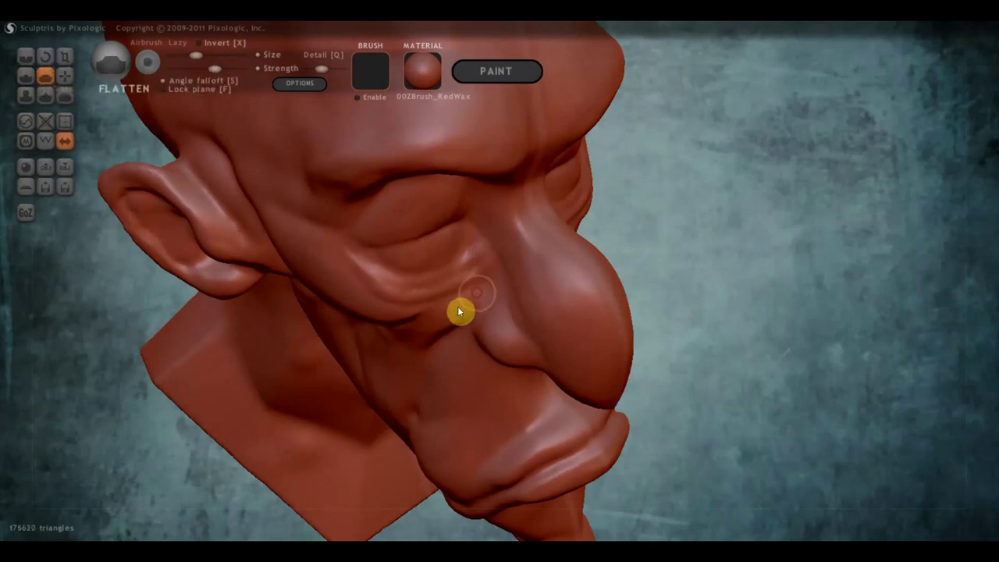
drag(457, 308, 490, 297)
mouse_move(471, 304)
right_down()
mouse_move(515, 261)
mouse_move(450, 213)
mouse_move(430, 341)
mouse_move(413, 324)
mouse_move(436, 295)
right_up()
drag(435, 295, 398, 411)
Step: Flatten the cheek toward the ear and the plane of the jawline
mouse_move(407, 315)
right_down()
mouse_move(458, 312)
mouse_move(430, 288)
right_up()
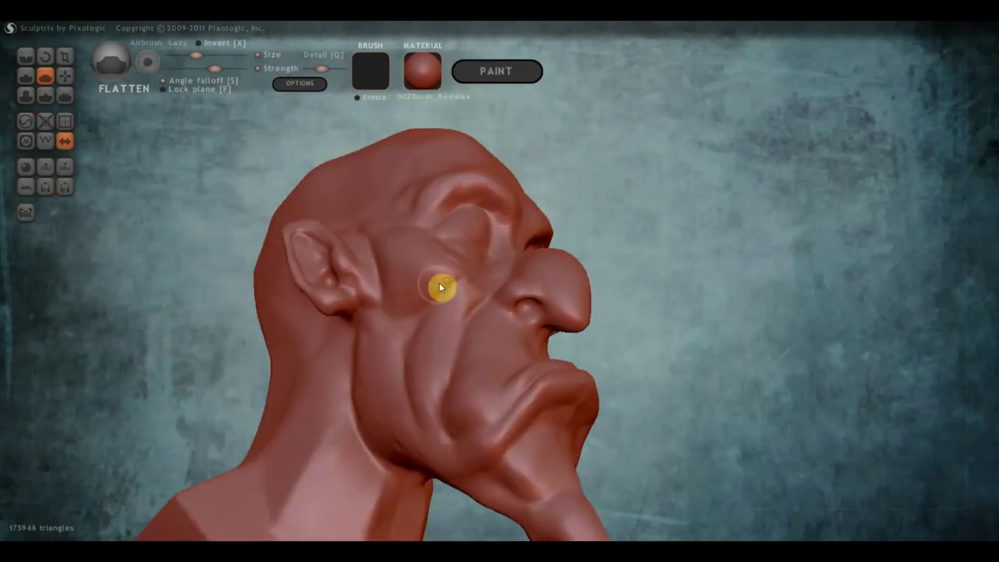
drag(451, 283, 391, 277)
mouse_move(401, 335)
mouse_down()
mouse_move(402, 400)
mouse_move(428, 430)
mouse_move(419, 341)
mouse_move(447, 447)
mouse_move(463, 460)
mouse_move(491, 439)
mouse_move(490, 457)
mouse_move(453, 470)
mouse_up()
mouse_move(452, 470)
right_down()
mouse_move(508, 517)
mouse_move(336, 511)
right_up()
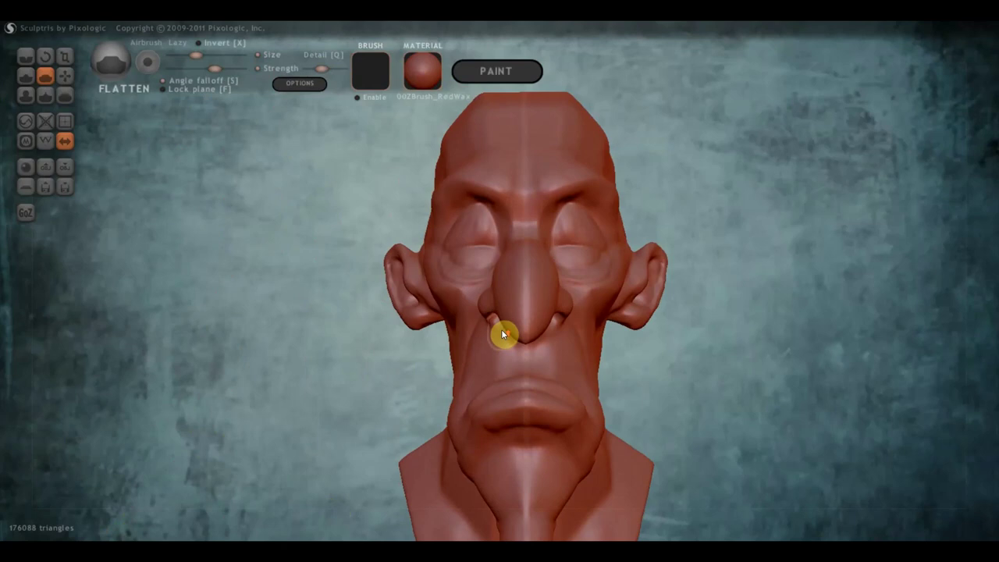
scroll(501, 334, up, 3)
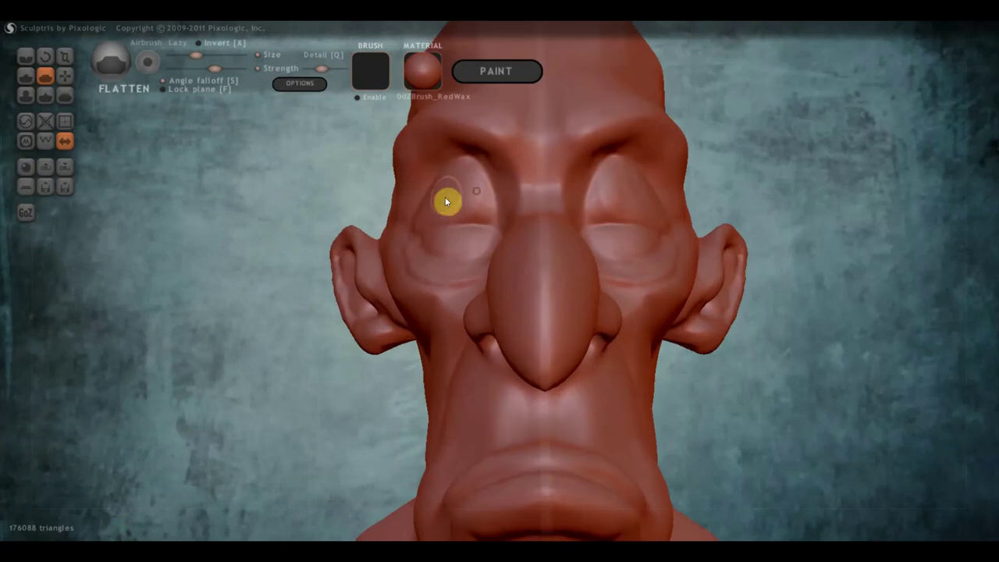
mouse_move(482, 260)
right_down()
mouse_move(679, 281)
mouse_move(513, 241)
mouse_move(437, 254)
right_up()
Step: Grab the eye socket and pull it up toward the brow
click(65, 75)
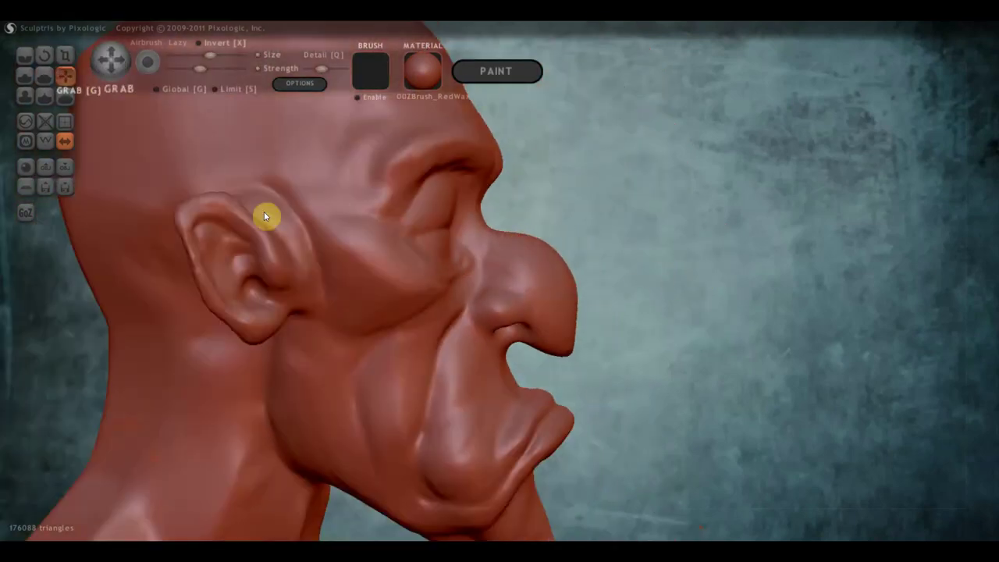
mouse_move(443, 229)
mouse_down()
mouse_move(464, 230)
mouse_move(459, 192)
mouse_move(472, 169)
mouse_up()
mouse_move(472, 169)
right_down()
mouse_move(327, 182)
mouse_move(258, 174)
right_up()
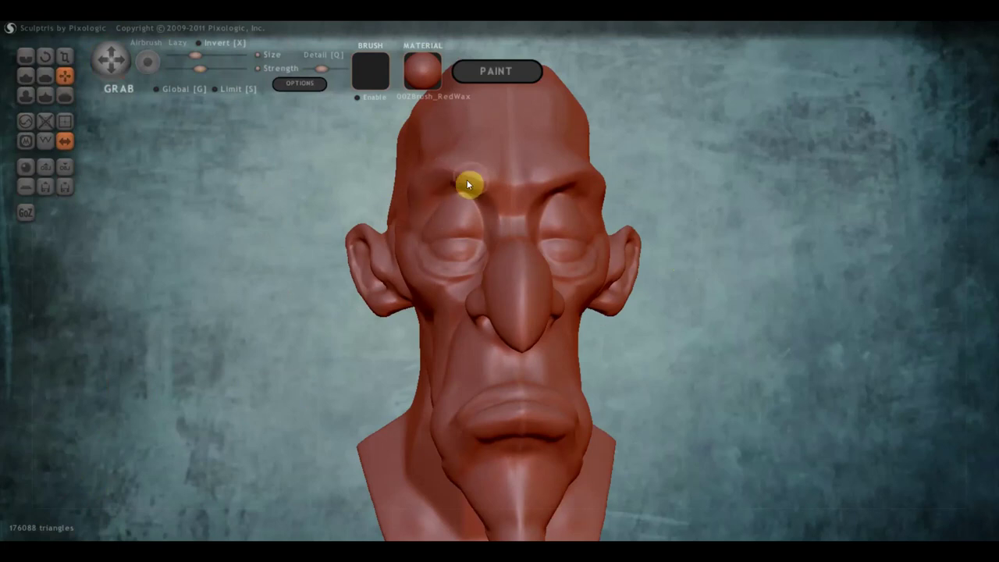
Step: With a larger Grab brush, pull the skull sides inward and lower the crown
click(206, 56)
mouse_move(437, 172)
mouse_down()
mouse_move(465, 185)
mouse_move(445, 189)
mouse_move(439, 174)
mouse_move(429, 205)
mouse_up()
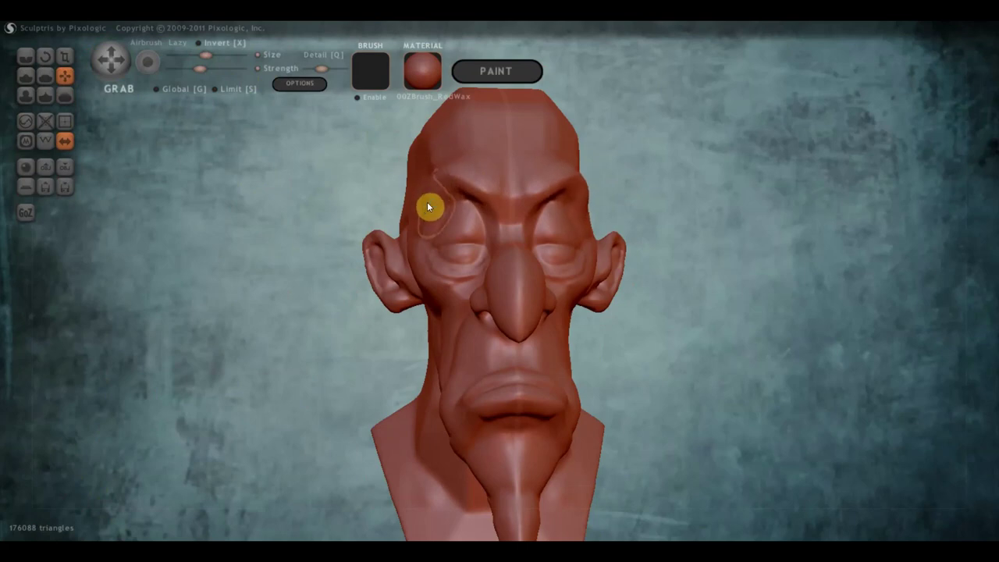
shift+right_drag(424, 195, 293, 150)
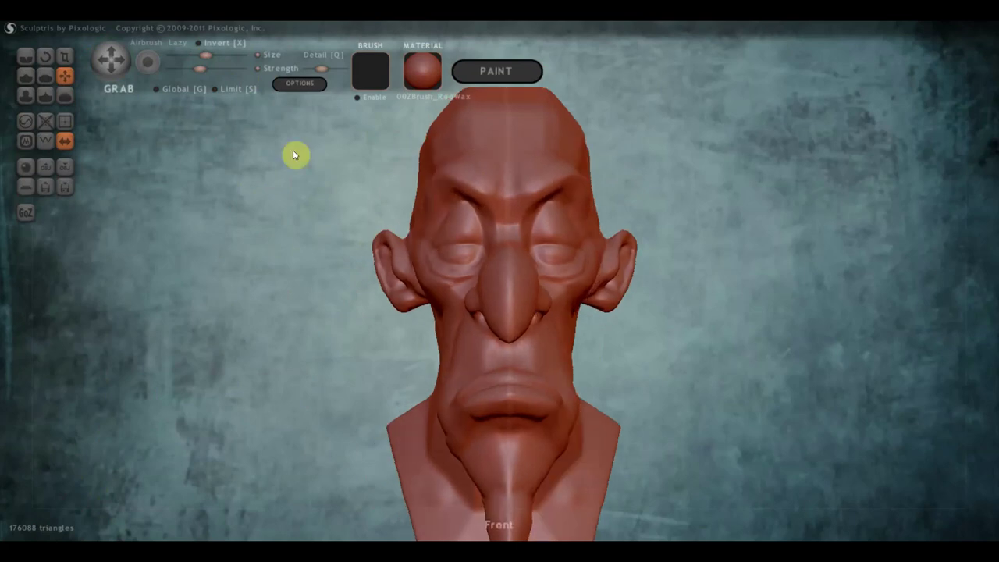
Step: Build up a heavy left brow ridge and extra forehead volume with the Draw brush
click(26, 76)
mouse_move(226, 149)
mouse_down()
mouse_move(482, 173)
mouse_move(432, 148)
mouse_up()
mouse_move(483, 172)
mouse_down()
mouse_move(426, 152)
mouse_move(393, 185)
mouse_move(426, 150)
mouse_move(398, 180)
mouse_up()
click(426, 150)
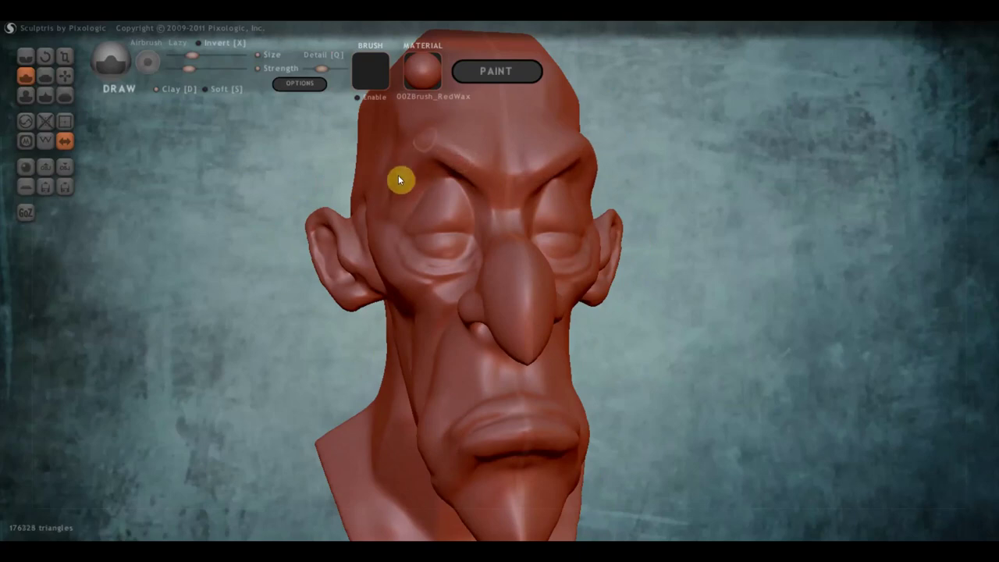
drag(441, 148, 468, 168)
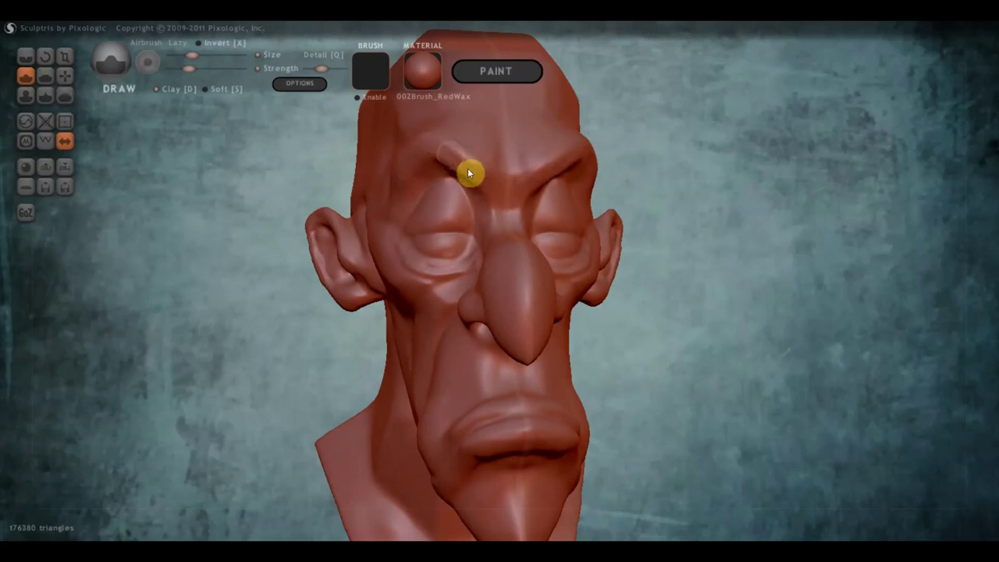
mouse_move(427, 143)
mouse_down()
mouse_move(398, 166)
mouse_move(414, 159)
mouse_up()
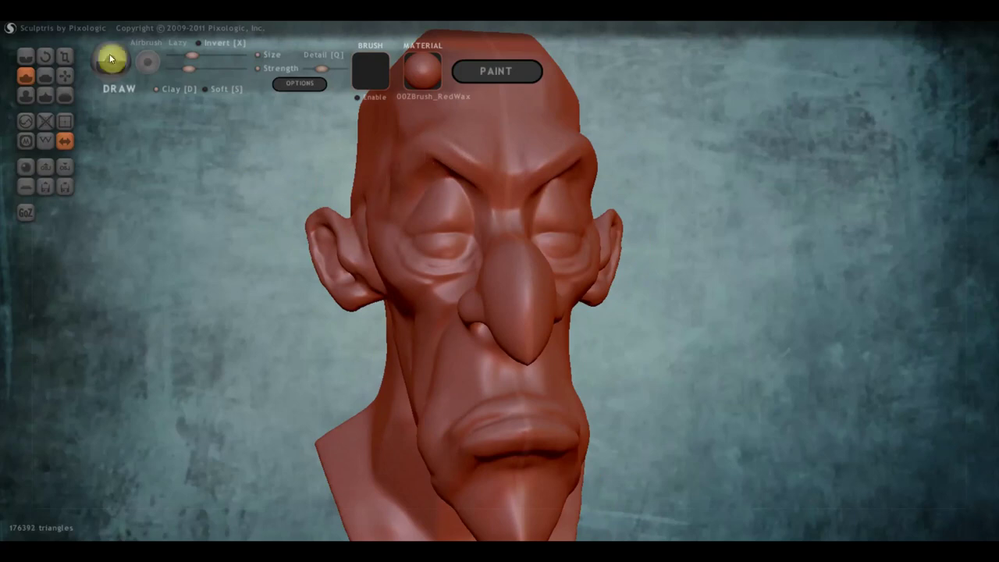
Step: Carve Crease wrinkles across the brow and forehead
click(22, 68)
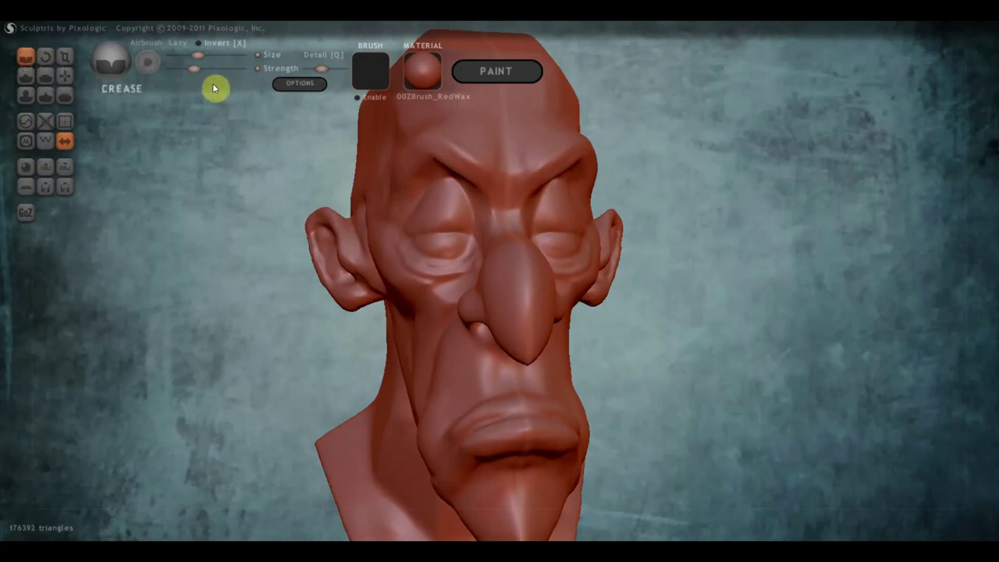
mouse_move(432, 163)
mouse_down()
mouse_move(385, 198)
mouse_move(438, 163)
mouse_move(495, 174)
mouse_move(491, 190)
mouse_move(484, 194)
mouse_move(493, 184)
mouse_move(457, 163)
mouse_up()
mouse_move(457, 163)
right_down()
mouse_move(486, 234)
mouse_move(618, 268)
mouse_move(508, 150)
right_up()
drag(484, 144, 419, 185)
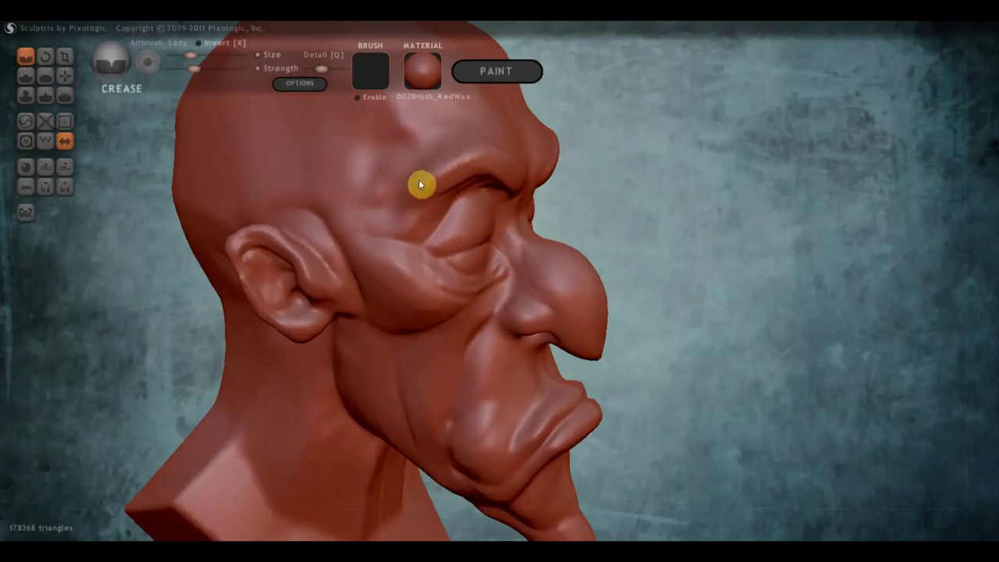
mouse_move(486, 147)
mouse_down()
mouse_move(401, 184)
mouse_move(404, 208)
mouse_move(463, 192)
mouse_move(432, 209)
mouse_up()
mouse_move(413, 248)
mouse_down()
mouse_move(385, 232)
mouse_move(392, 239)
mouse_move(185, 223)
mouse_move(205, 221)
mouse_up()
mouse_move(216, 138)
mouse_down()
mouse_move(261, 148)
mouse_move(238, 135)
mouse_up()
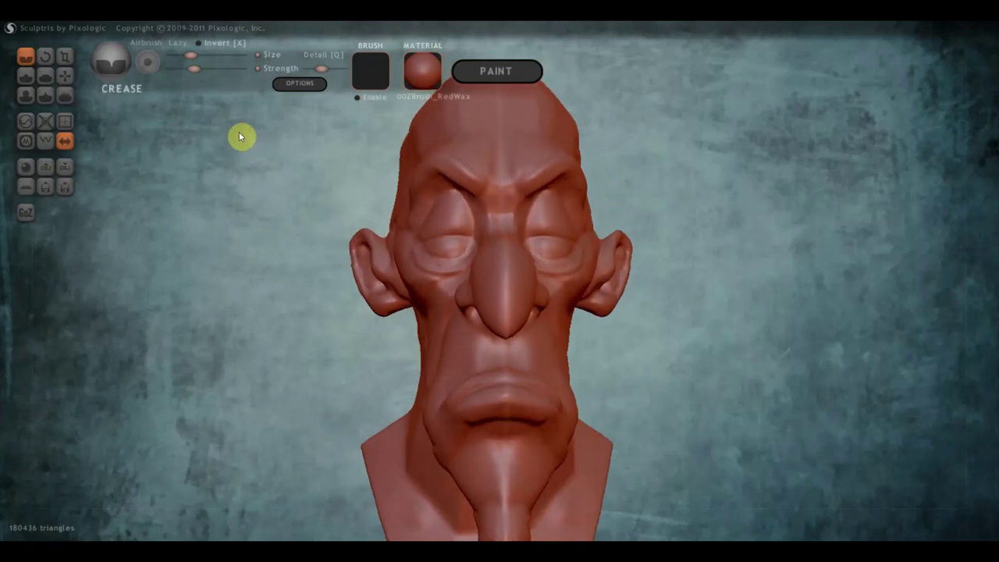
Step: Carve crease detail around the base of the goatee
mouse_move(397, 188)
mouse_down()
mouse_move(620, 245)
mouse_move(421, 252)
mouse_move(295, 236)
mouse_move(463, 239)
mouse_up()
mouse_move(597, 292)
right_down()
mouse_move(609, 260)
mouse_move(561, 257)
right_up()
scroll(532, 341, down, 3)
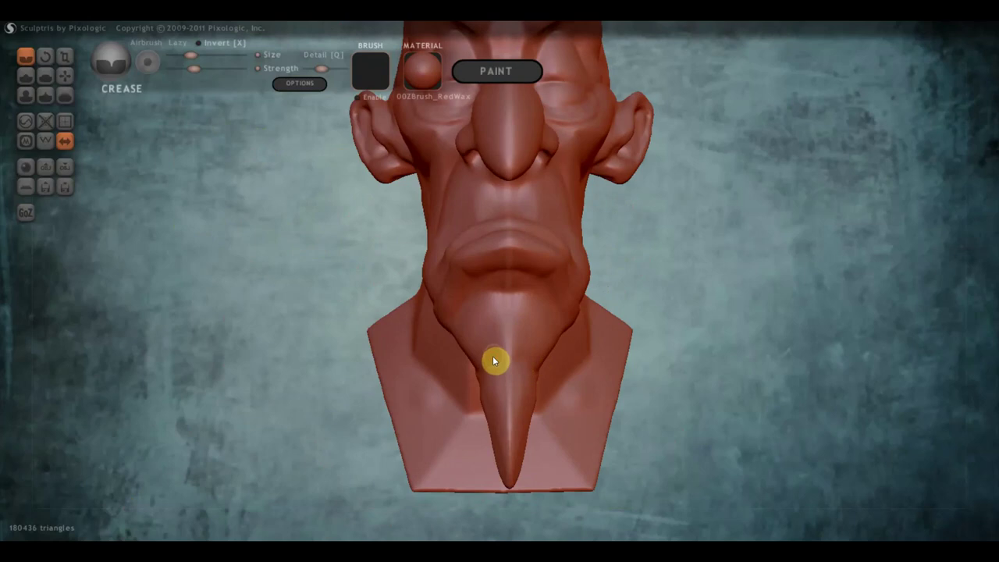
mouse_move(493, 359)
mouse_down()
mouse_move(504, 363)
mouse_move(477, 376)
mouse_move(484, 369)
mouse_up()
mouse_move(484, 371)
right_down()
mouse_move(640, 363)
mouse_move(569, 379)
right_up()
right_drag(504, 379, 462, 380)
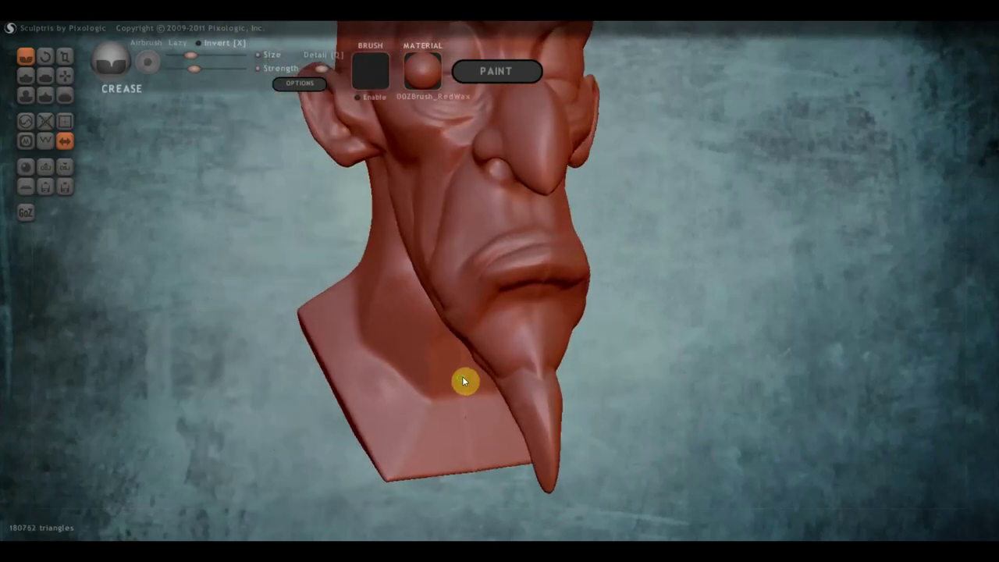
Step: Add a Draw-brush bulge under the lower lip beside the goatee, checking in profile
click(27, 78)
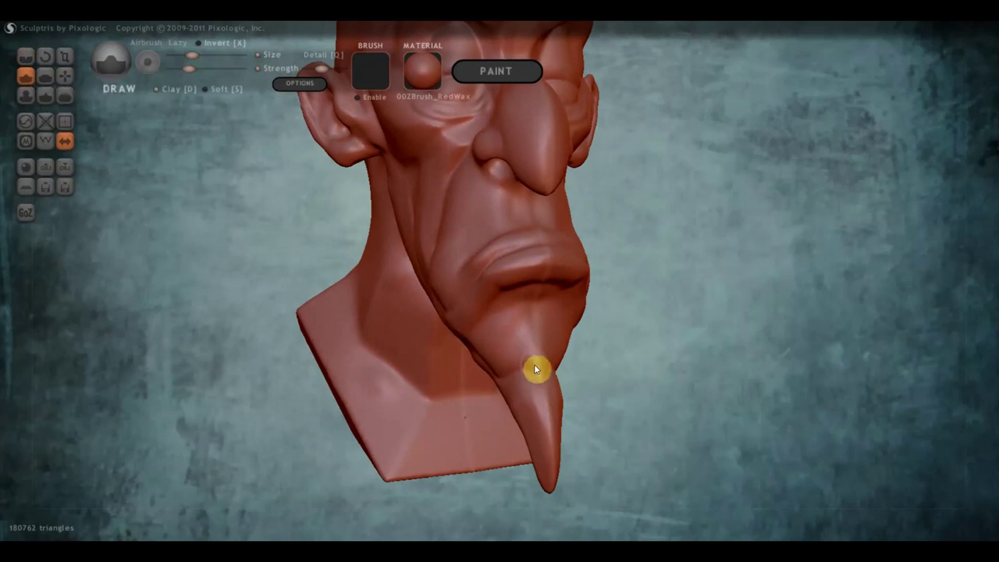
mouse_move(504, 361)
mouse_down()
mouse_move(533, 362)
mouse_move(519, 344)
mouse_move(489, 357)
mouse_move(544, 332)
mouse_move(489, 353)
mouse_move(535, 341)
mouse_move(535, 357)
mouse_move(500, 372)
mouse_up()
right_drag(499, 372, 633, 365)
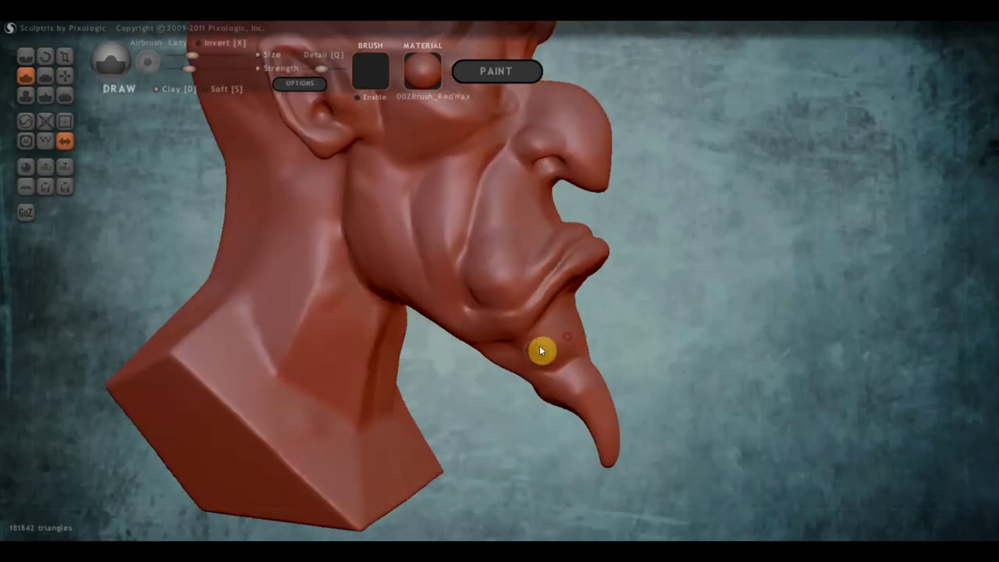
mouse_move(531, 317)
mouse_down()
mouse_move(473, 321)
mouse_move(519, 323)
mouse_move(484, 319)
mouse_move(511, 363)
mouse_move(508, 343)
mouse_move(538, 332)
mouse_up()
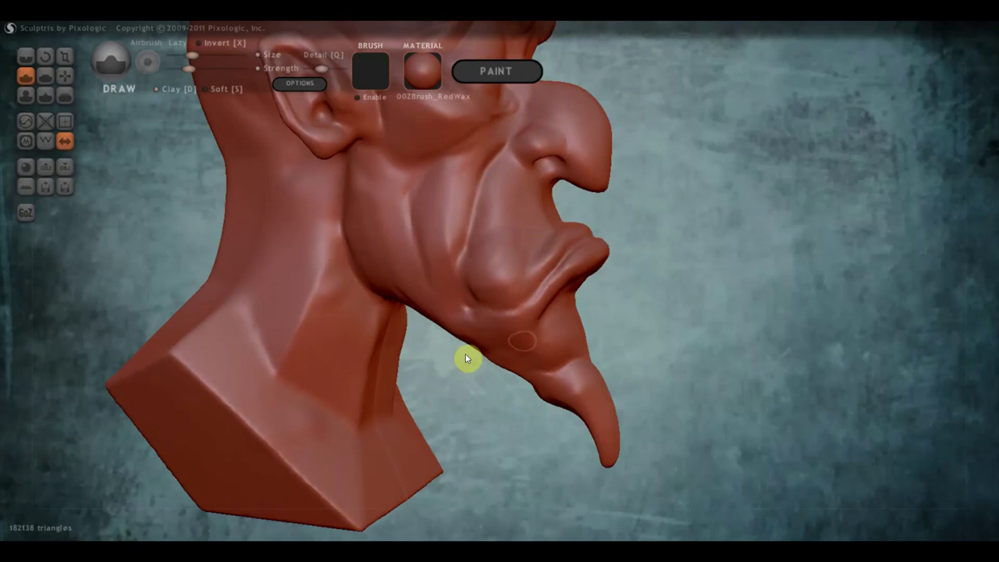
mouse_move(510, 348)
mouse_down()
mouse_move(535, 334)
mouse_move(525, 338)
mouse_move(538, 379)
mouse_move(508, 357)
mouse_up()
mouse_move(557, 380)
right_down()
mouse_move(350, 367)
mouse_move(395, 368)
mouse_move(418, 322)
right_up()
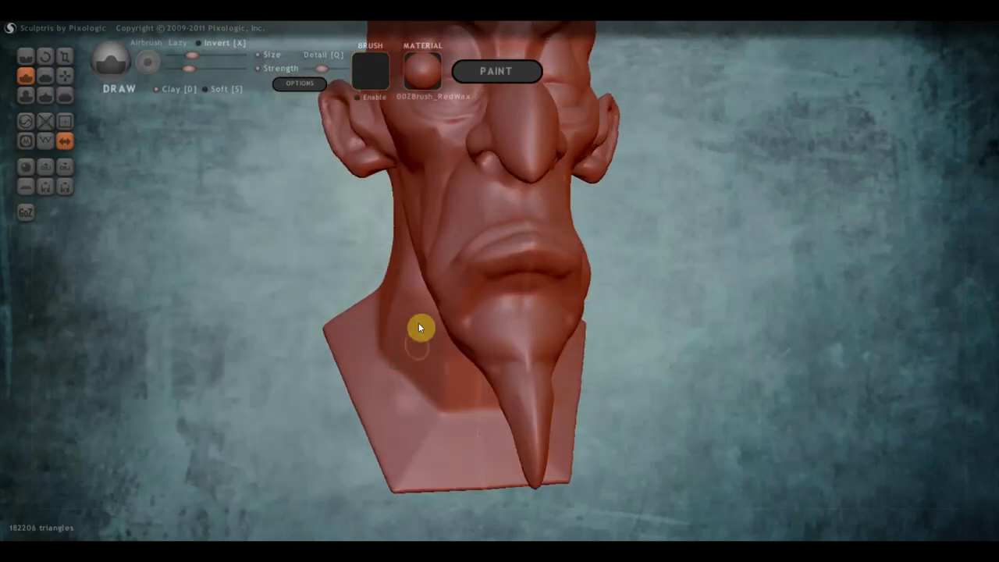
Step: Carve and deepen a crease along the jawline with the Crease brush
click(26, 56)
right_drag(357, 313, 488, 357)
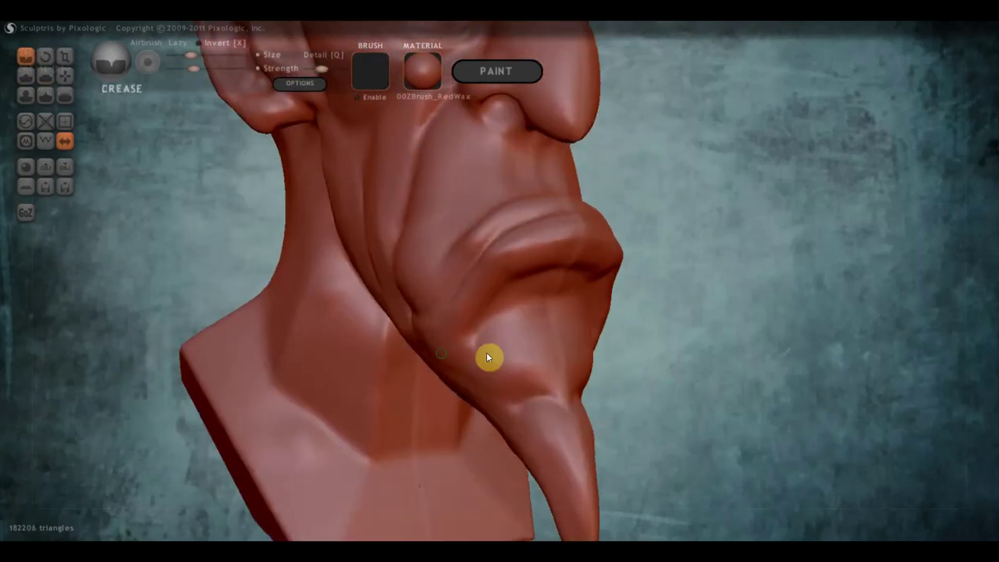
drag(423, 351, 495, 405)
right_drag(495, 405, 624, 423)
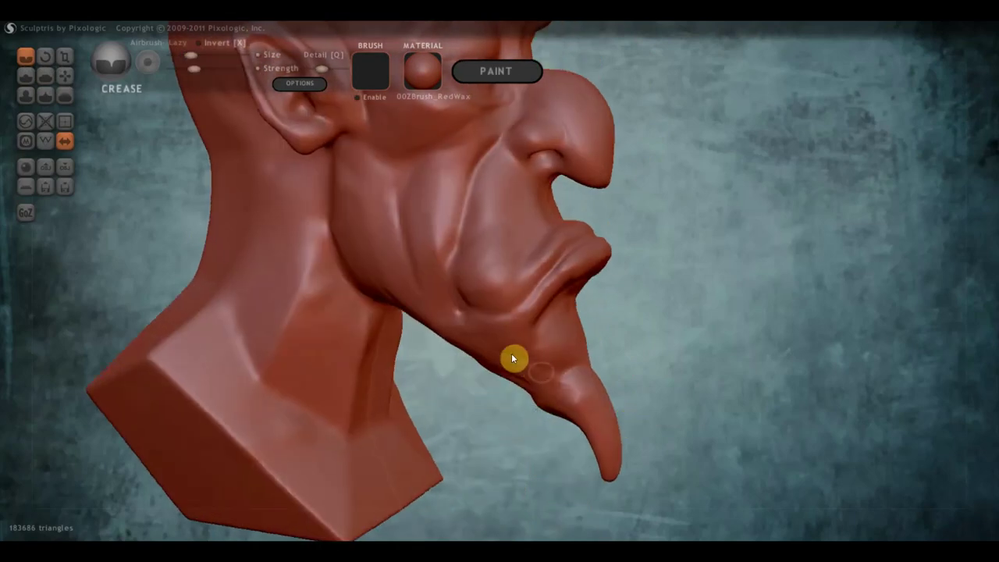
scroll(519, 373, down, 3)
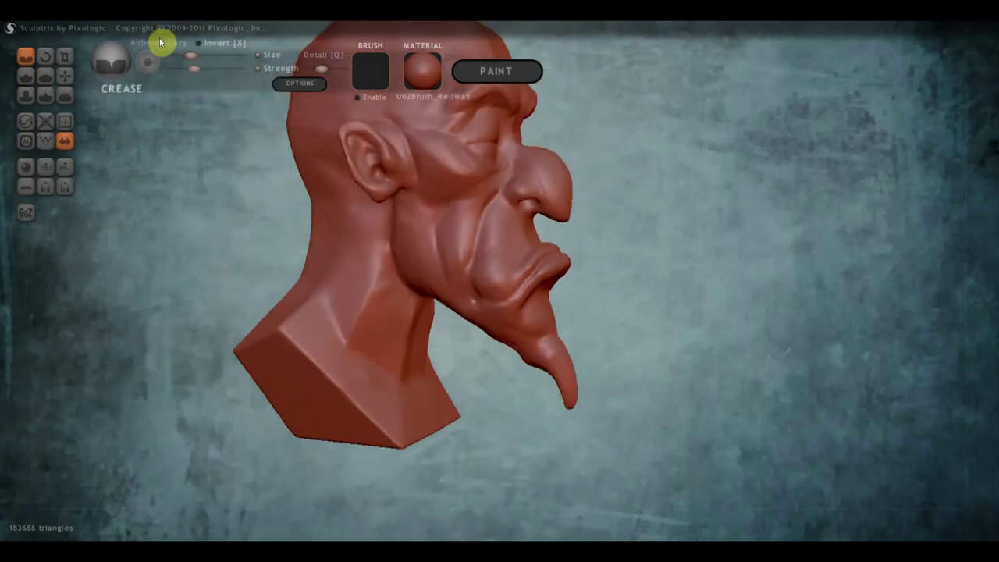
Step: Enlarge the Crease brush slightly and inspect the bust from below and three-quarter view
drag(189, 55, 196, 56)
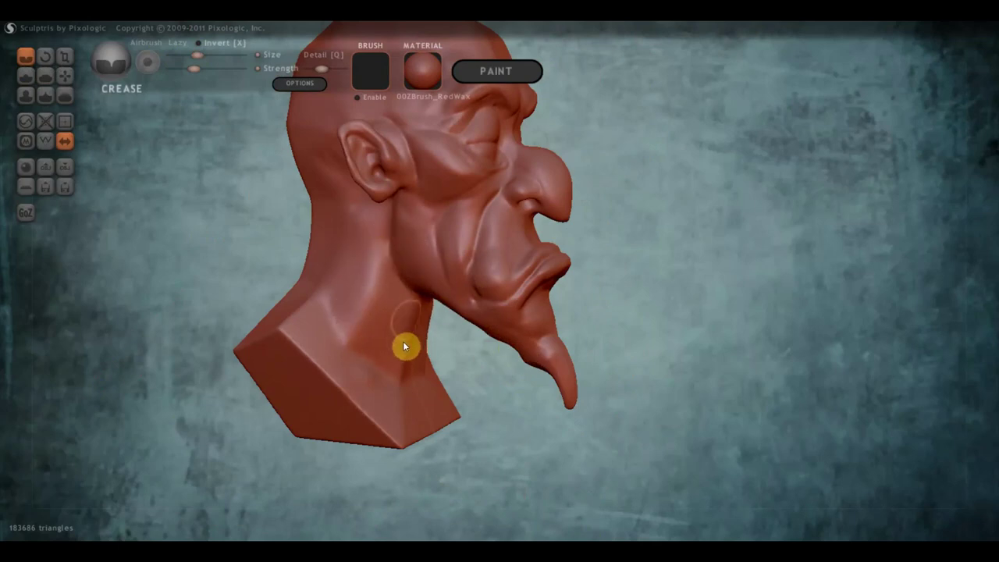
drag(367, 368, 226, 364)
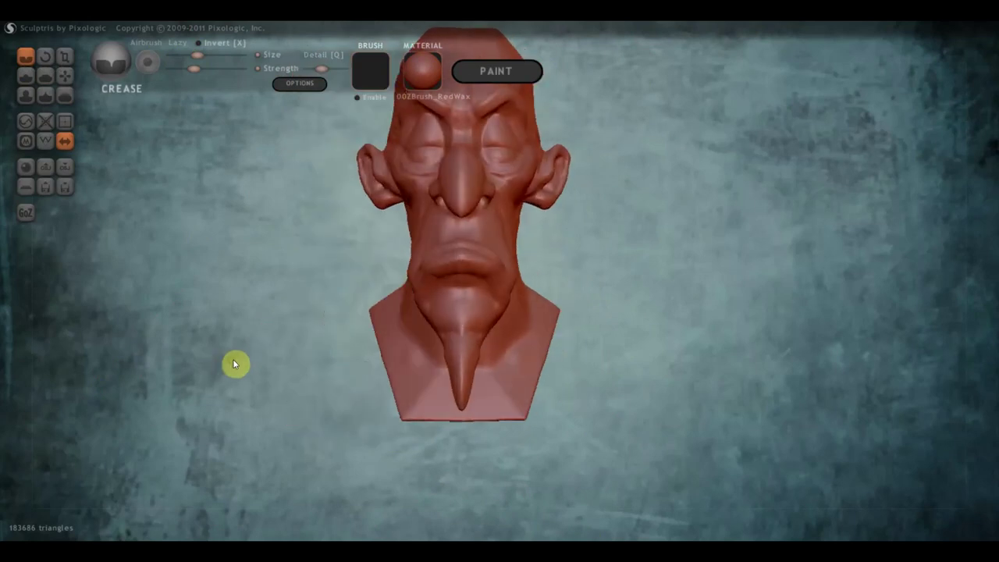
mouse_move(516, 291)
mouse_down()
mouse_move(539, 336)
mouse_move(451, 410)
mouse_move(541, 291)
mouse_move(479, 351)
mouse_move(537, 385)
mouse_move(629, 376)
mouse_move(603, 360)
mouse_up()
scroll(479, 352, up, 2)
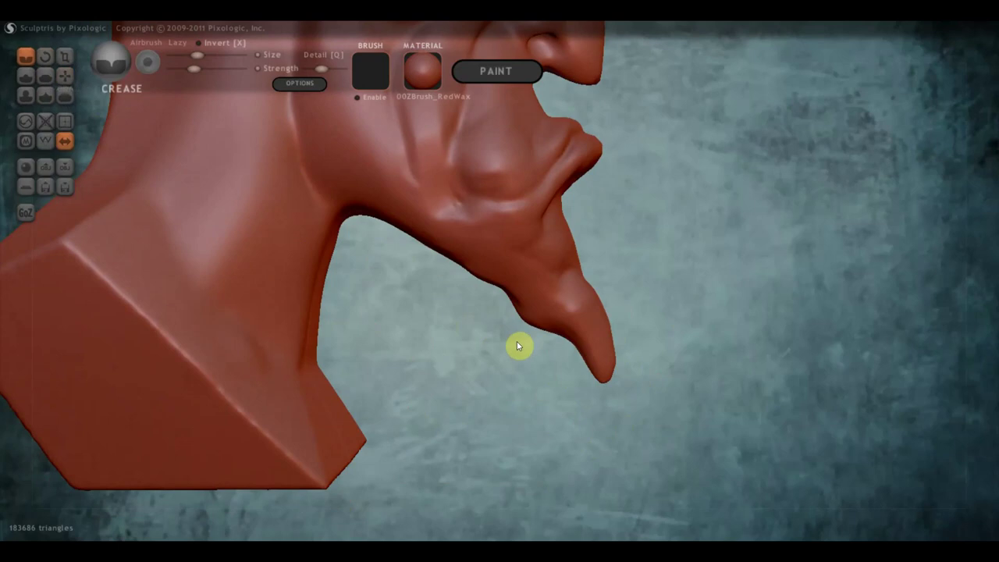
mouse_move(516, 341)
mouse_down()
mouse_move(550, 376)
mouse_move(595, 378)
mouse_move(526, 361)
mouse_move(573, 361)
mouse_move(443, 362)
mouse_move(439, 340)
mouse_up()
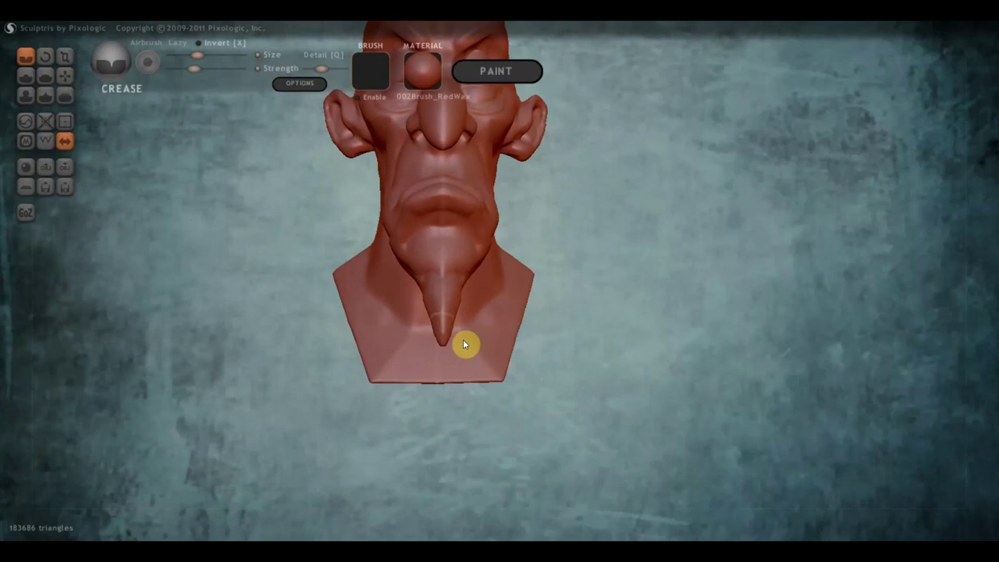
scroll(452, 339, up, 1)
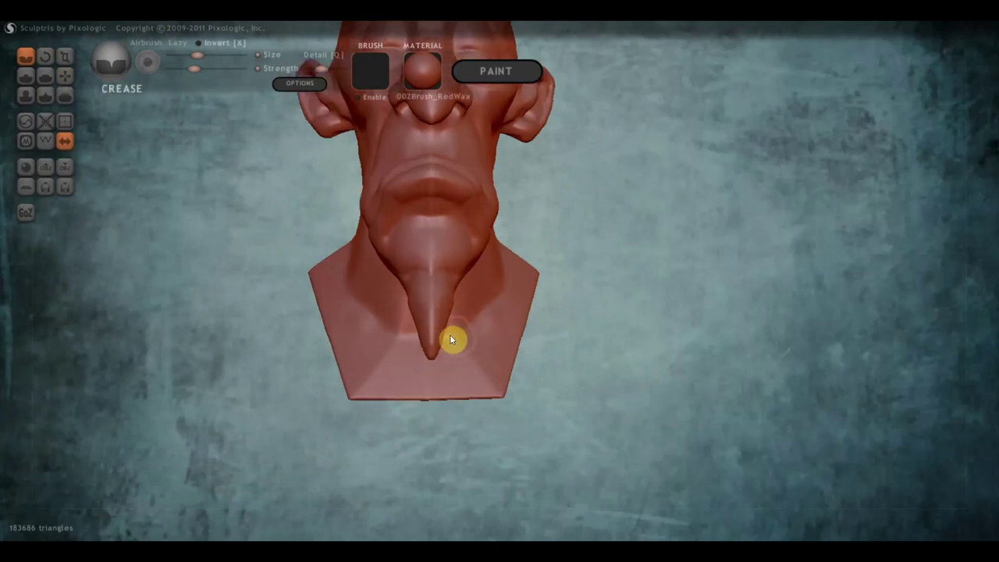
scroll(449, 334, up, 2)
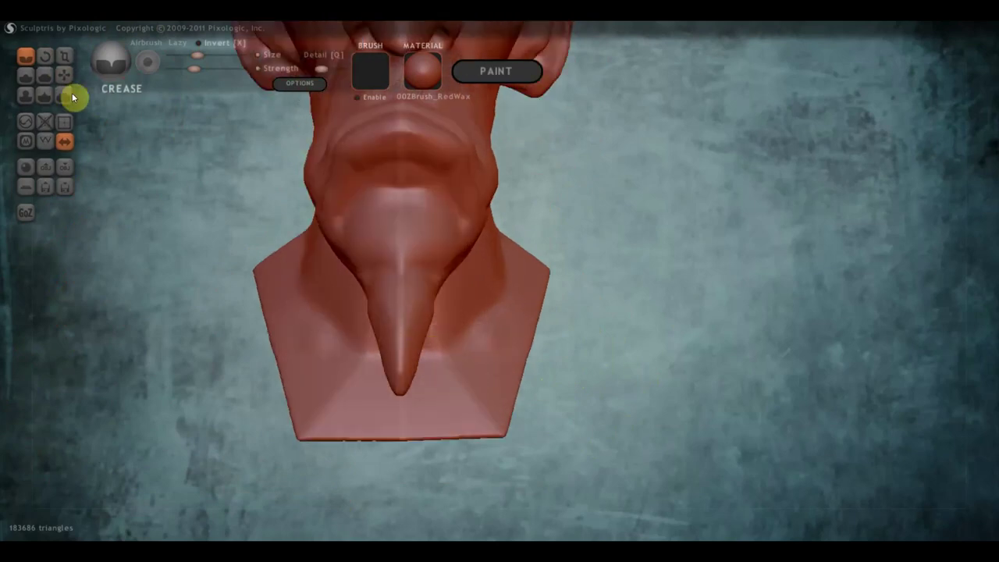
Step: Flatten the bump near the goatee tip into a taper
click(44, 75)
mouse_move(320, 303)
right_down()
mouse_move(424, 323)
mouse_move(446, 294)
right_up()
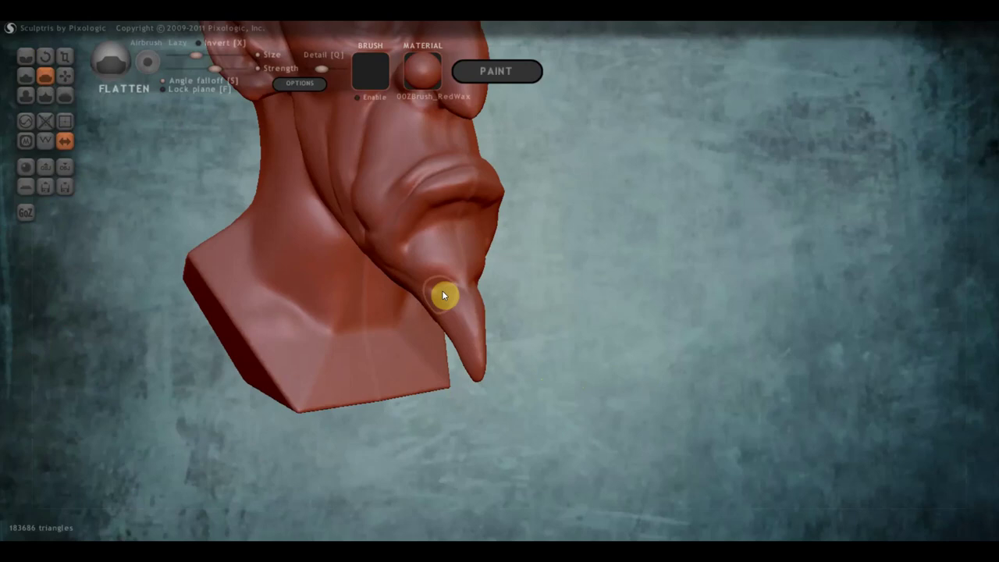
mouse_move(463, 300)
mouse_down()
mouse_move(475, 311)
mouse_move(473, 345)
mouse_up()
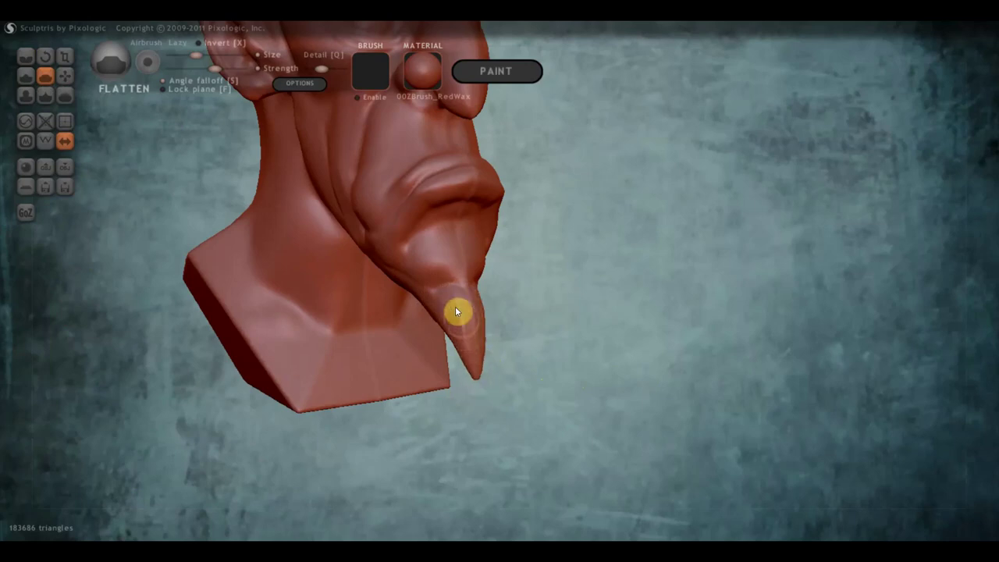
right_drag(474, 388, 577, 403)
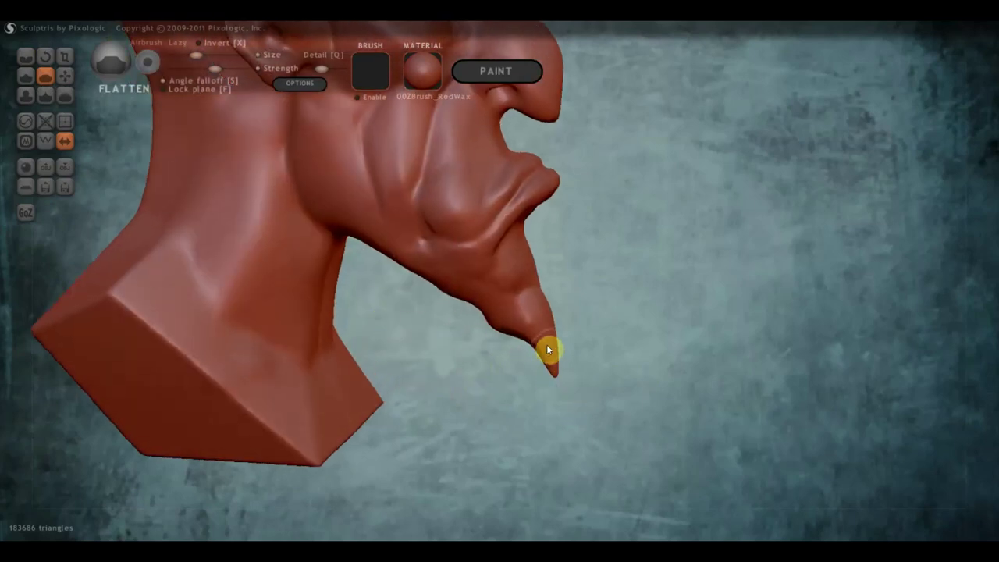
Step: With a smaller Grab brush, lift the goatee's underside and curl its tip into a hook
click(64, 76)
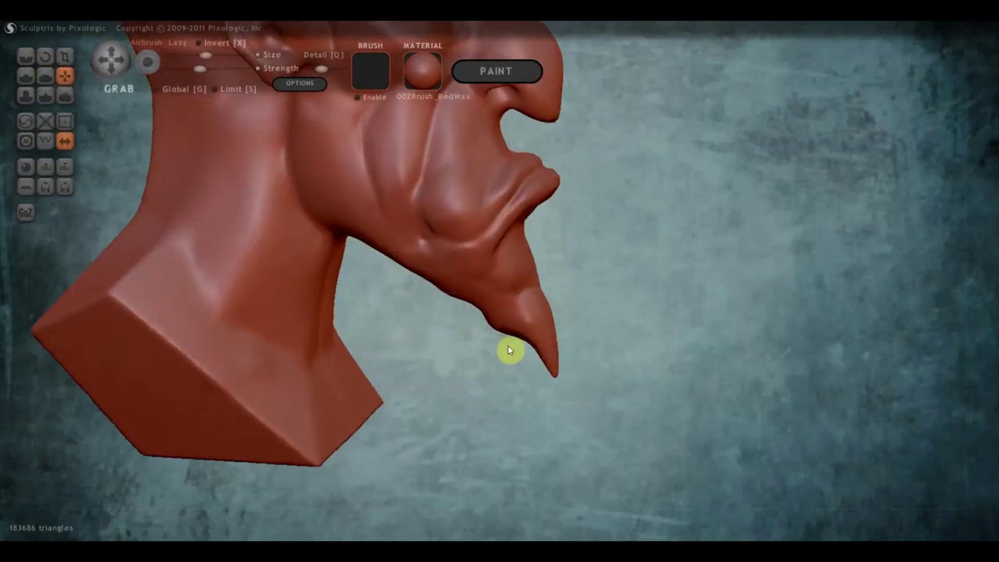
mouse_move(517, 348)
right_down()
mouse_move(536, 374)
mouse_move(586, 315)
right_up()
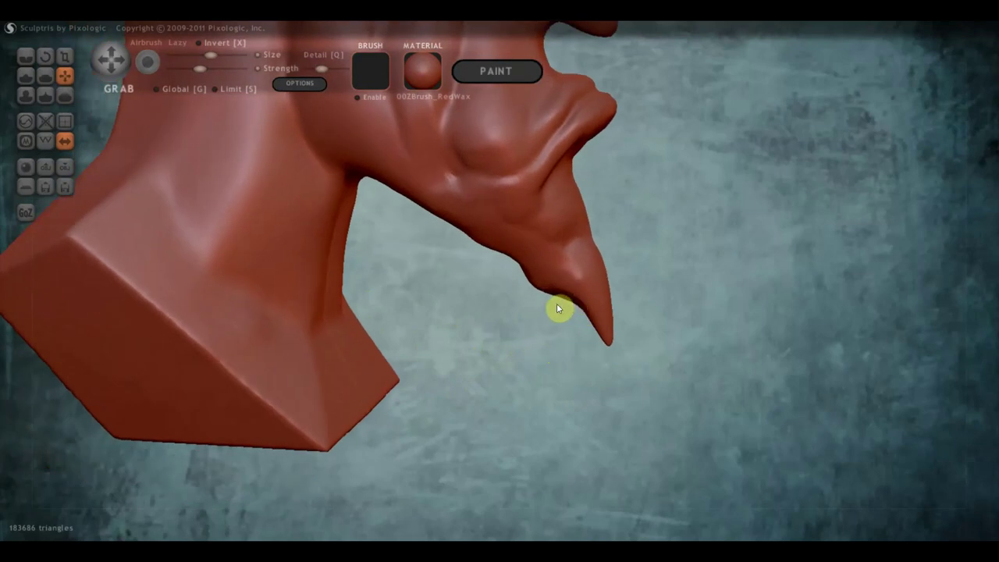
click(199, 56)
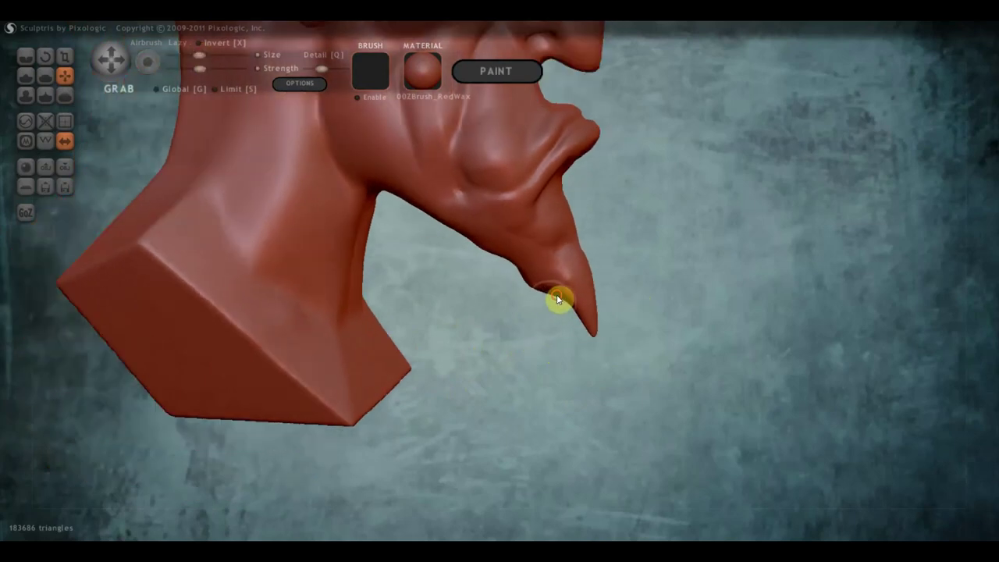
drag(558, 292, 543, 284)
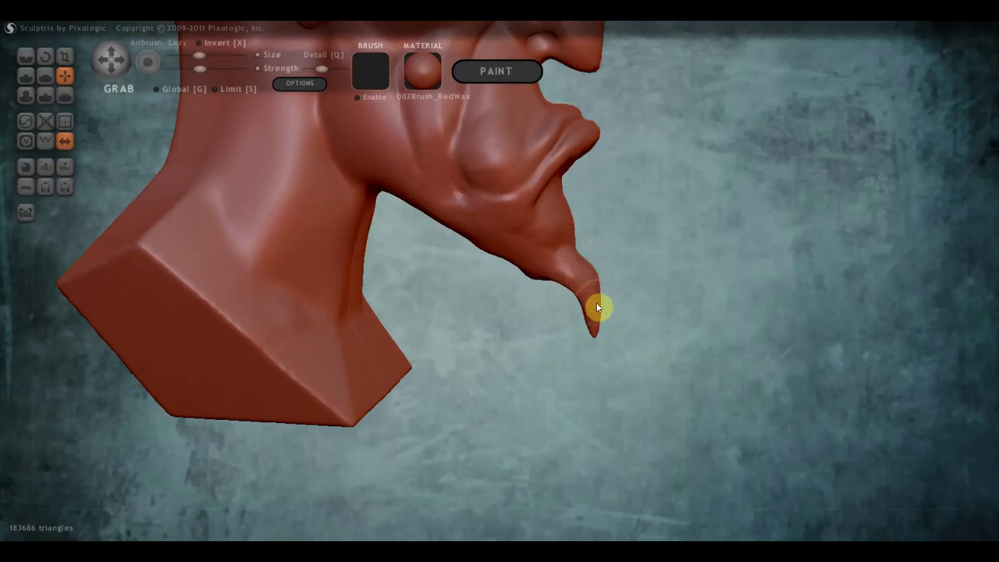
drag(599, 319, 430, 310)
right_drag(452, 274, 449, 303)
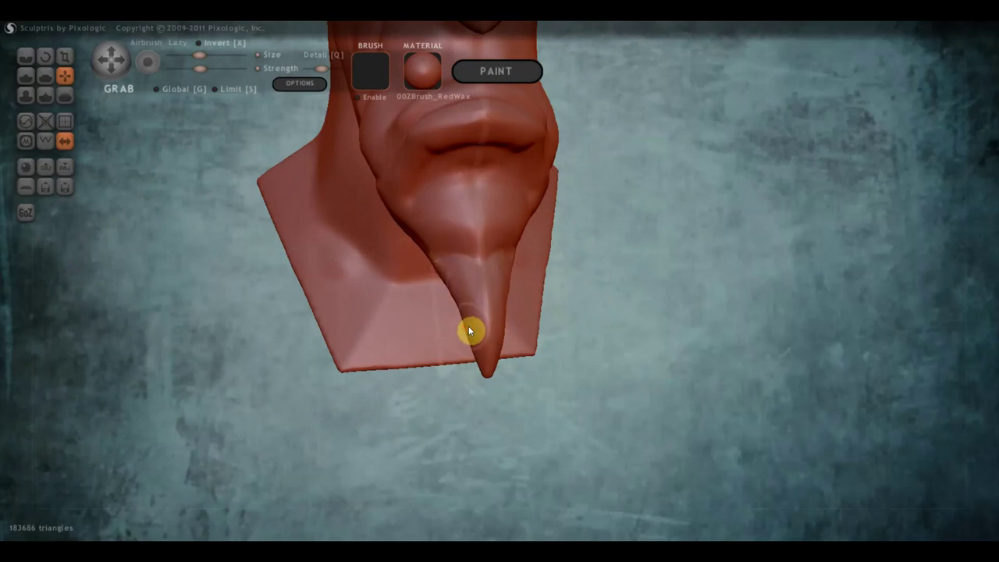
Step: Pull both ears up and outward with symmetry to make them larger
scroll(479, 332, down, 2)
scroll(466, 326, down, 2)
scroll(459, 310, down, 2)
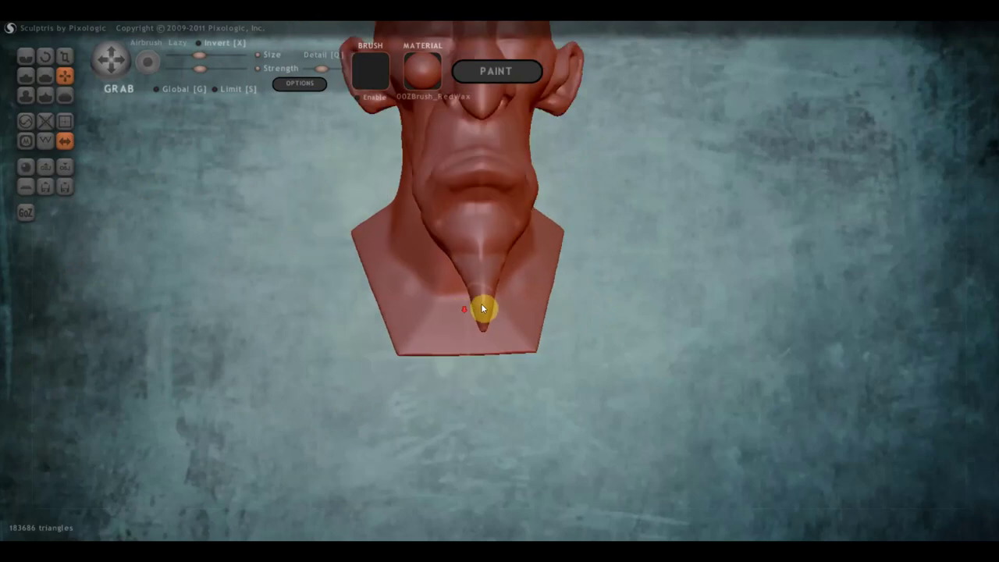
scroll(481, 305, down, 2)
mouse_move(597, 305)
mouse_down()
mouse_move(567, 306)
mouse_move(607, 339)
mouse_up()
scroll(581, 309, up, 2)
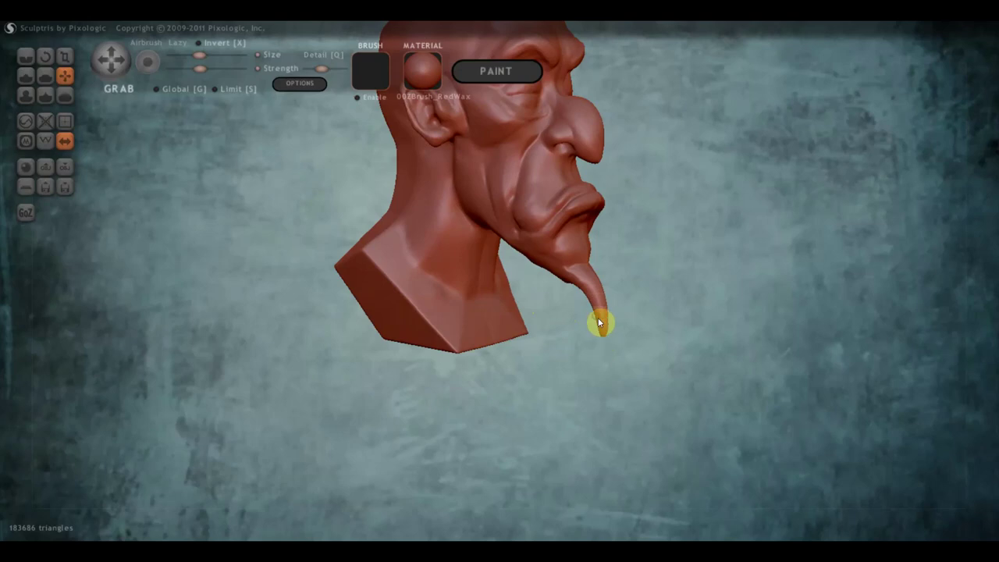
mouse_move(593, 342)
mouse_down()
mouse_move(474, 348)
mouse_move(491, 334)
mouse_up()
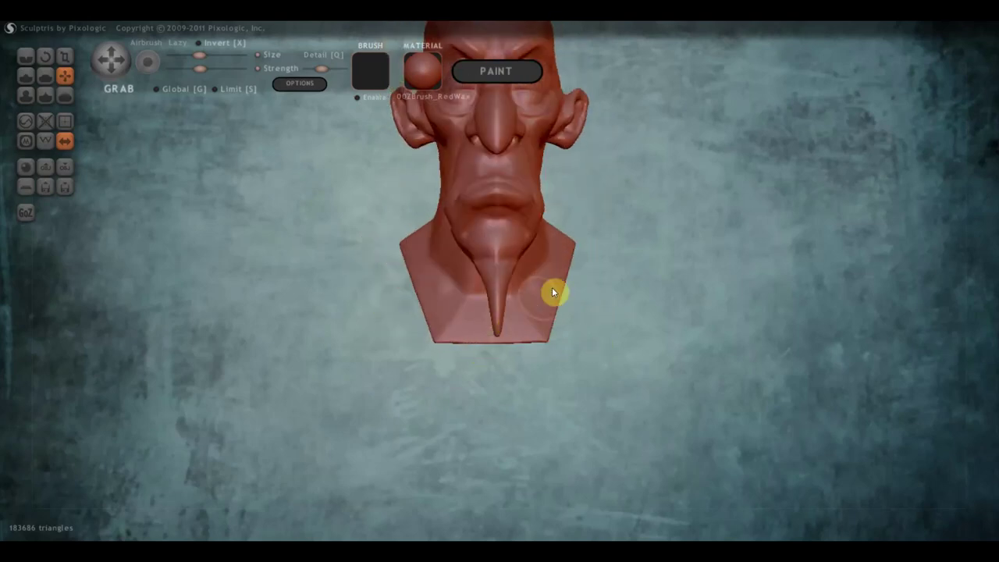
mouse_move(553, 290)
alt+mouse_down()
mouse_move(540, 412)
mouse_move(577, 364)
alt+mouse_up()
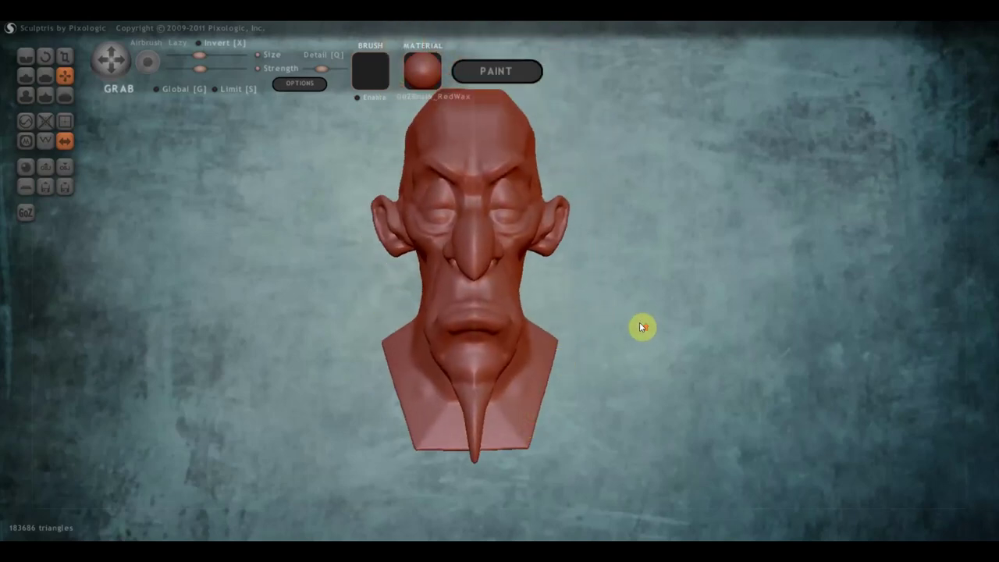
scroll(641, 325, up, 1)
scroll(626, 321, up, 1)
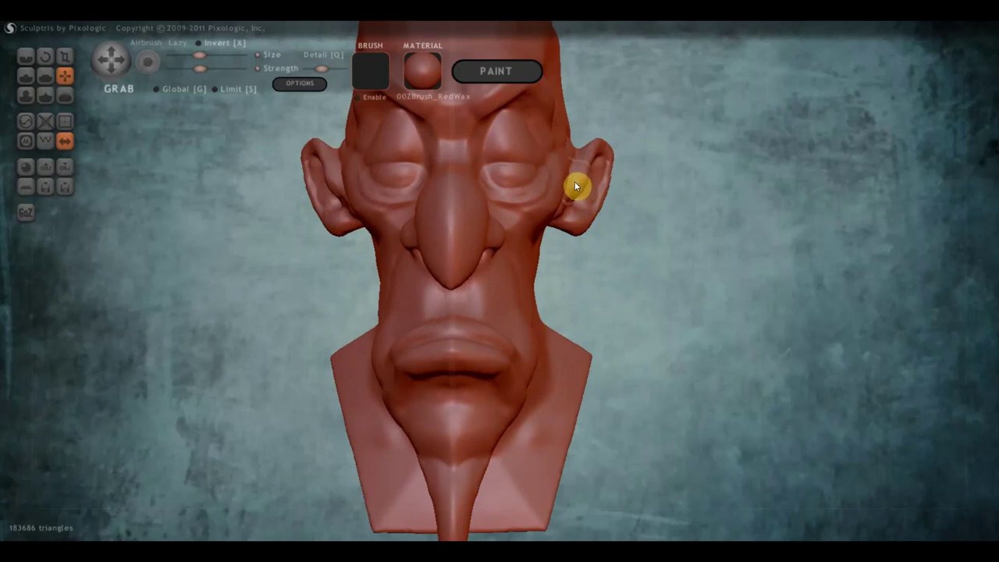
drag(595, 158, 596, 145)
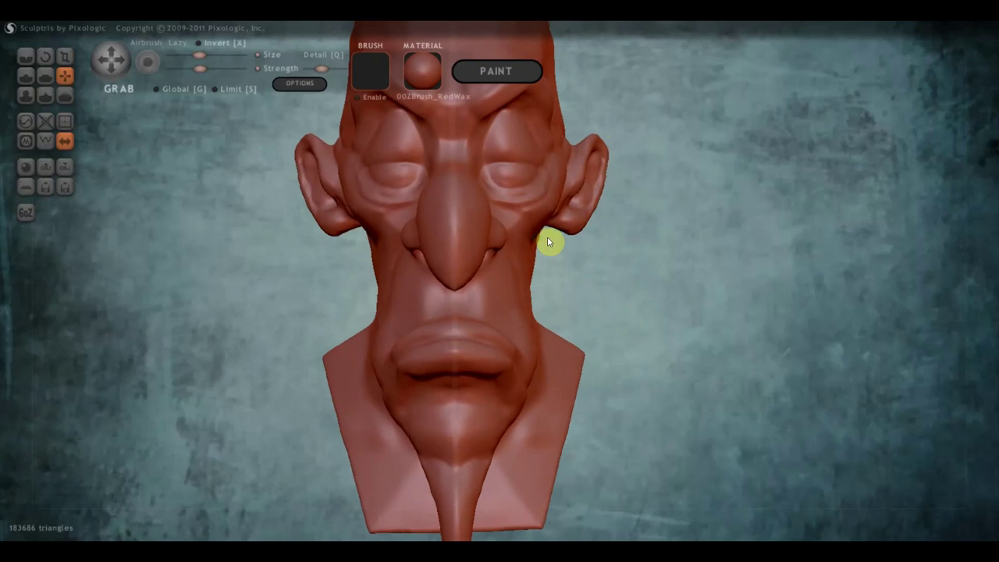
drag(548, 241, 651, 237)
mouse_move(439, 299)
right_down()
mouse_move(394, 297)
mouse_move(464, 303)
right_up()
Step: Crease beside the mouth, raising Crease strength to deepen it
click(26, 56)
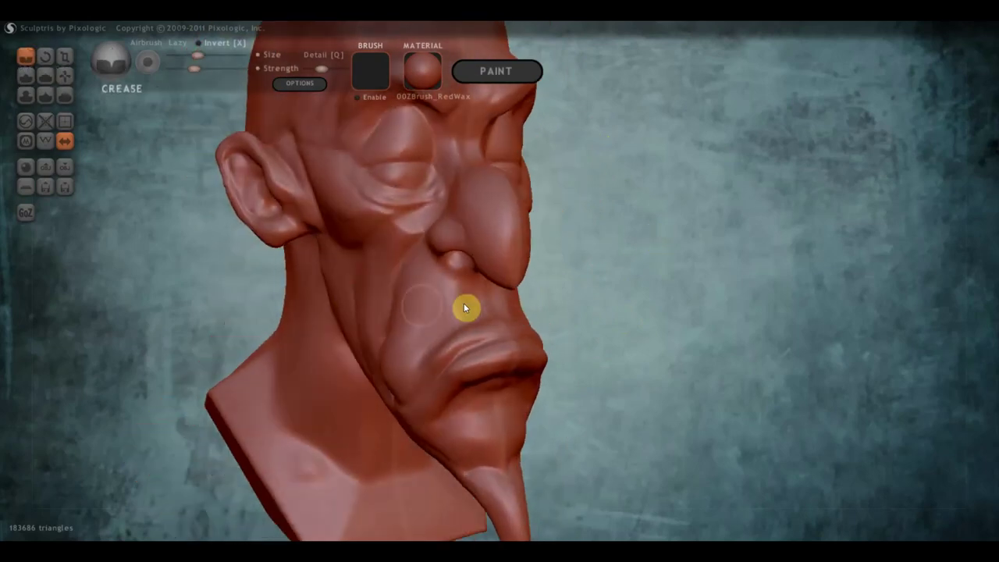
mouse_move(468, 285)
mouse_down()
mouse_move(468, 313)
mouse_move(445, 318)
mouse_up()
click(204, 70)
drag(454, 324, 425, 344)
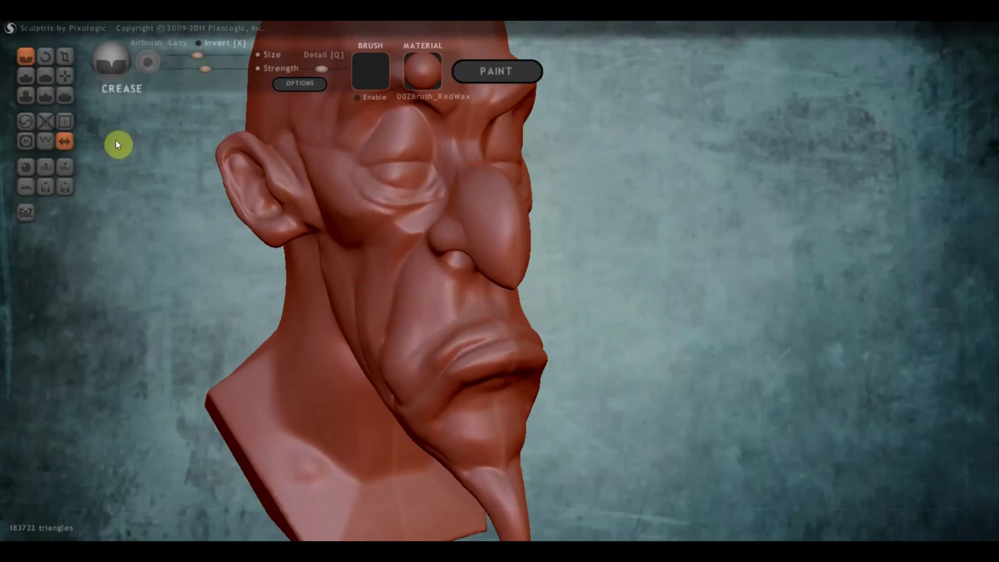
Step: Build up the upper lip and mouth corner with the Draw brush in a changed stroke style
click(27, 78)
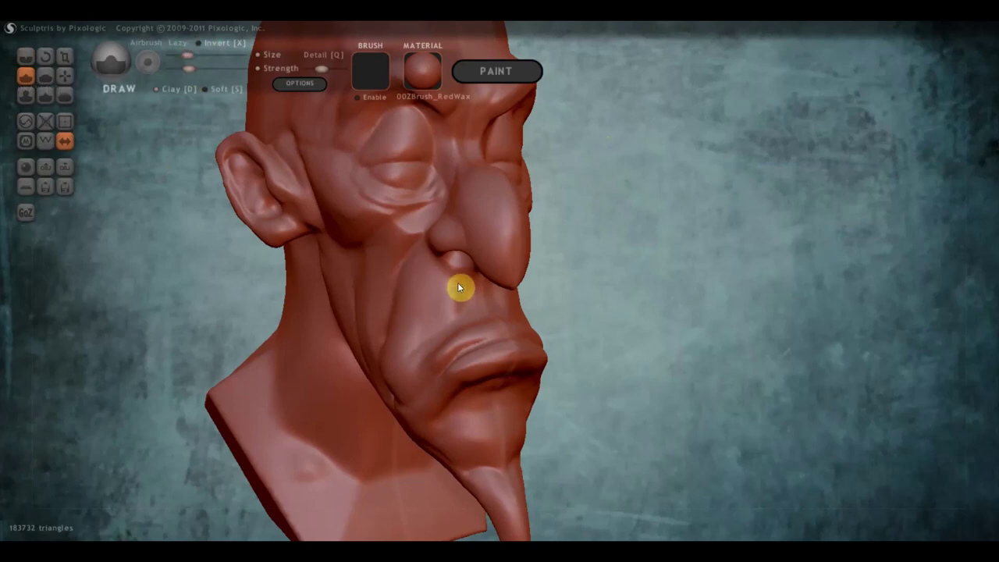
mouse_move(458, 287)
mouse_down()
mouse_move(462, 295)
mouse_move(468, 284)
mouse_move(467, 312)
mouse_move(468, 289)
mouse_move(430, 341)
mouse_move(461, 317)
mouse_move(408, 364)
mouse_move(452, 322)
mouse_move(417, 353)
mouse_up()
mouse_move(417, 353)
right_down()
mouse_move(517, 343)
mouse_move(454, 312)
right_up()
click(34, 78)
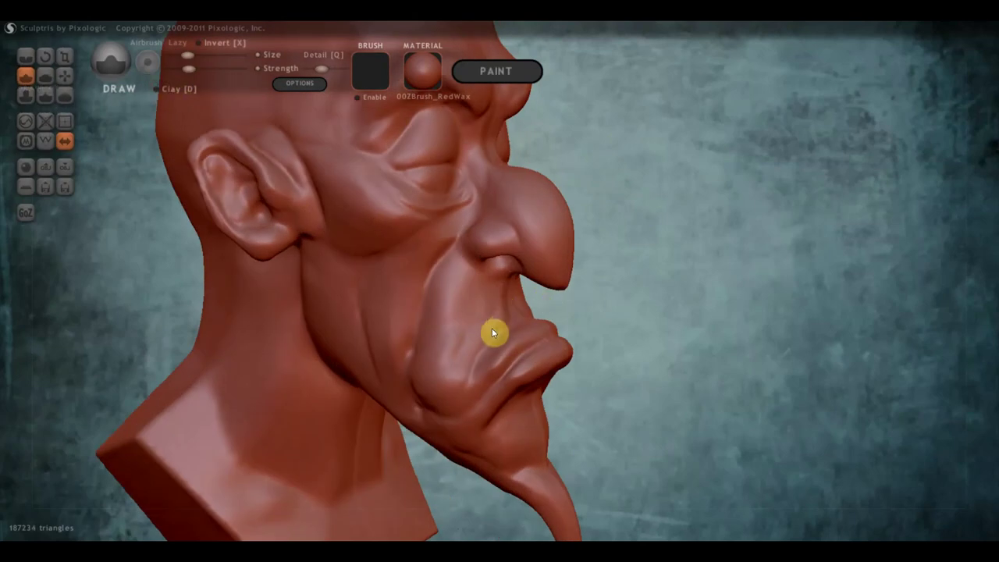
drag(492, 332, 466, 372)
mouse_move(502, 326)
mouse_down()
mouse_move(472, 351)
mouse_move(467, 375)
mouse_up()
mouse_move(427, 334)
right_down()
mouse_move(315, 337)
mouse_move(447, 333)
right_up()
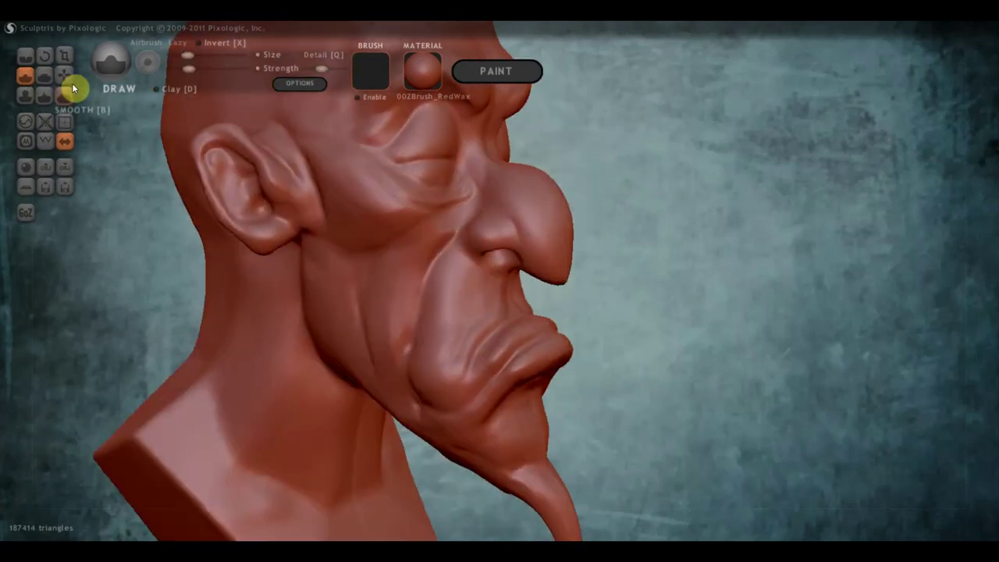
Step: Crease the mouth corner, the area under the nose, and along the upper lip
click(26, 56)
scroll(343, 266, up, 2)
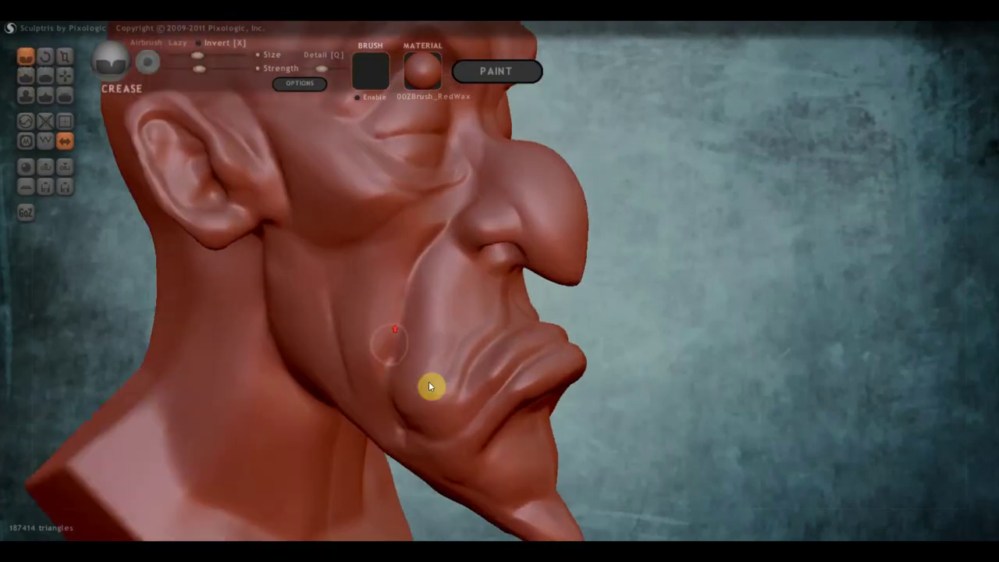
drag(470, 339, 450, 383)
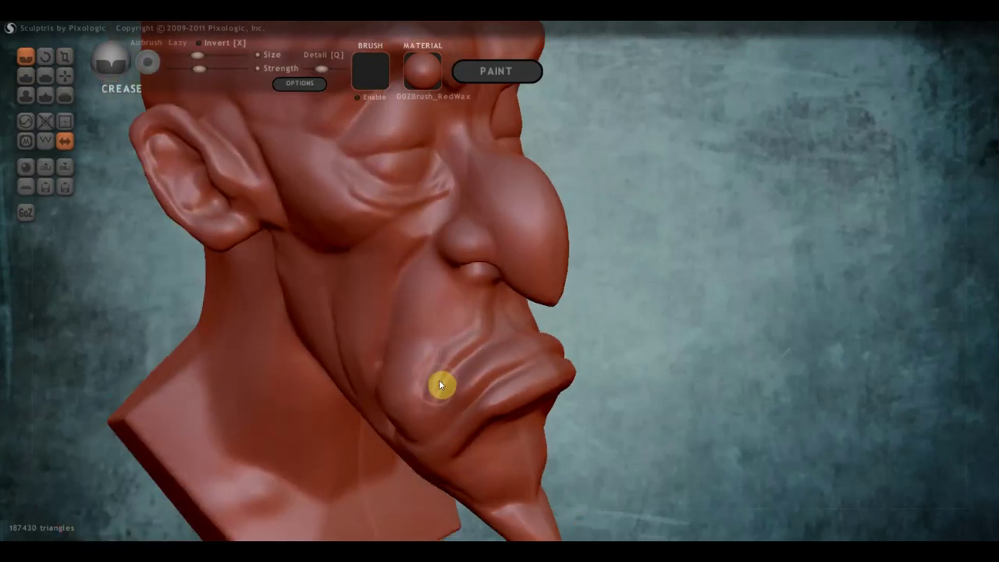
scroll(460, 344, up, 2)
scroll(470, 308, up, 1)
drag(472, 296, 472, 334)
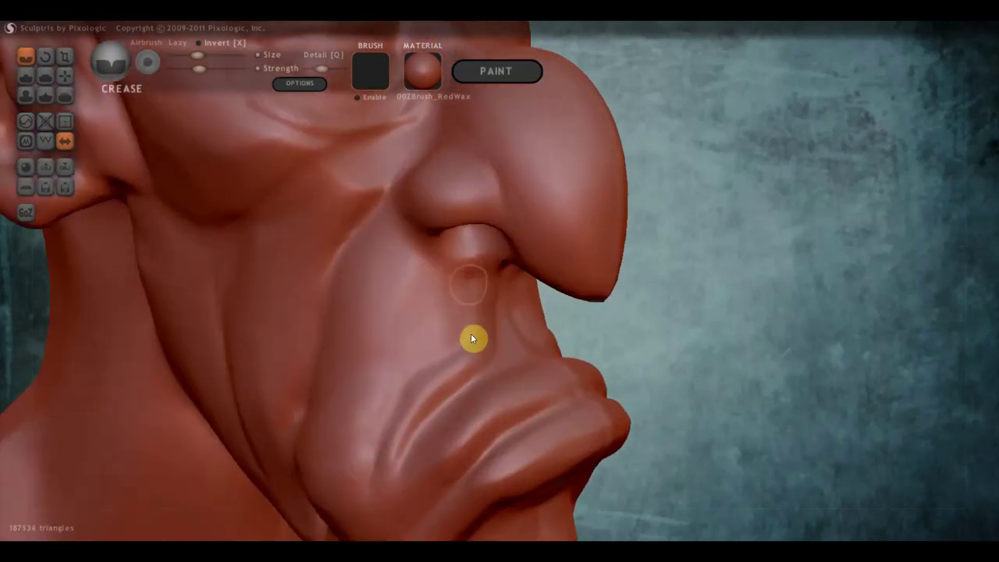
right_drag(479, 328, 414, 314)
drag(492, 299, 480, 374)
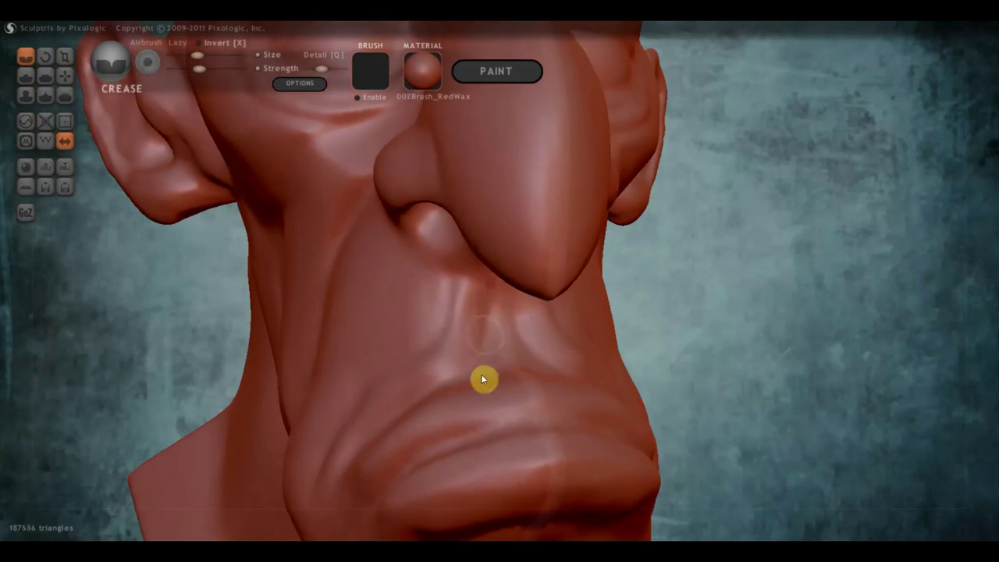
mouse_move(494, 285)
mouse_down()
mouse_move(486, 367)
mouse_move(411, 407)
mouse_up()
right_drag(442, 433, 568, 437)
right_drag(462, 430, 483, 432)
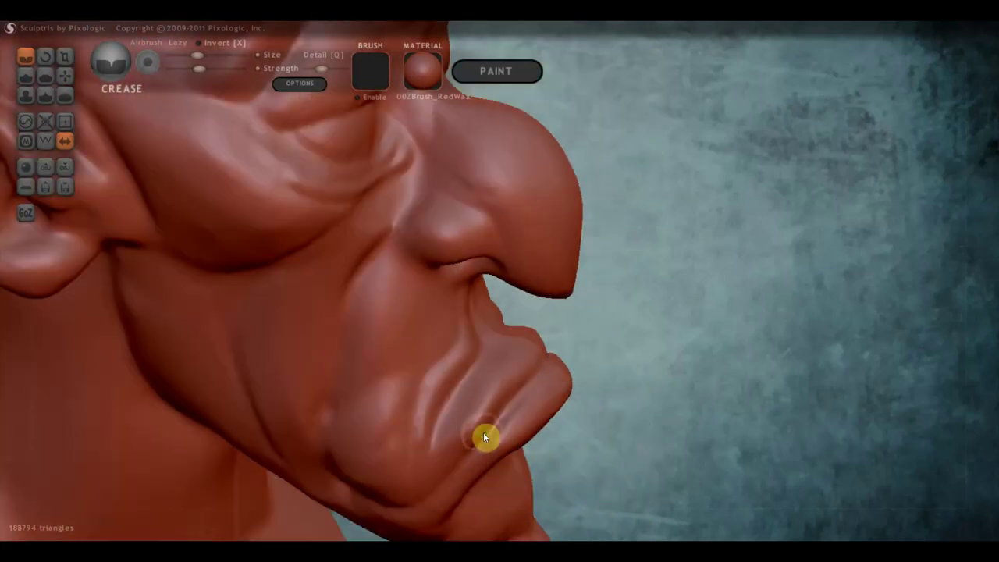
mouse_move(508, 372)
mouse_down()
mouse_move(510, 353)
mouse_move(451, 472)
mouse_up()
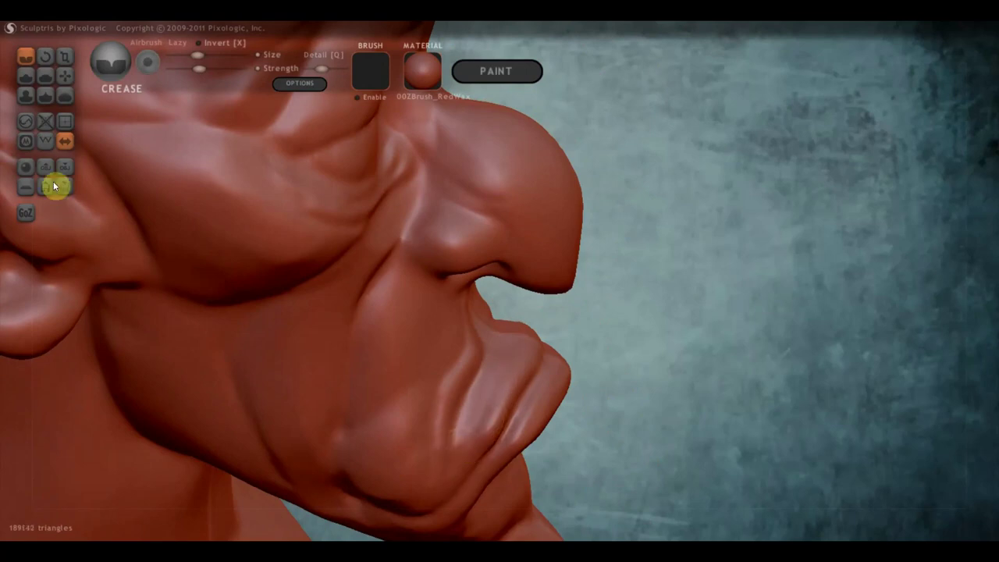
Step: Build the upper lip into a heavier pout with small Draw strokes
click(29, 77)
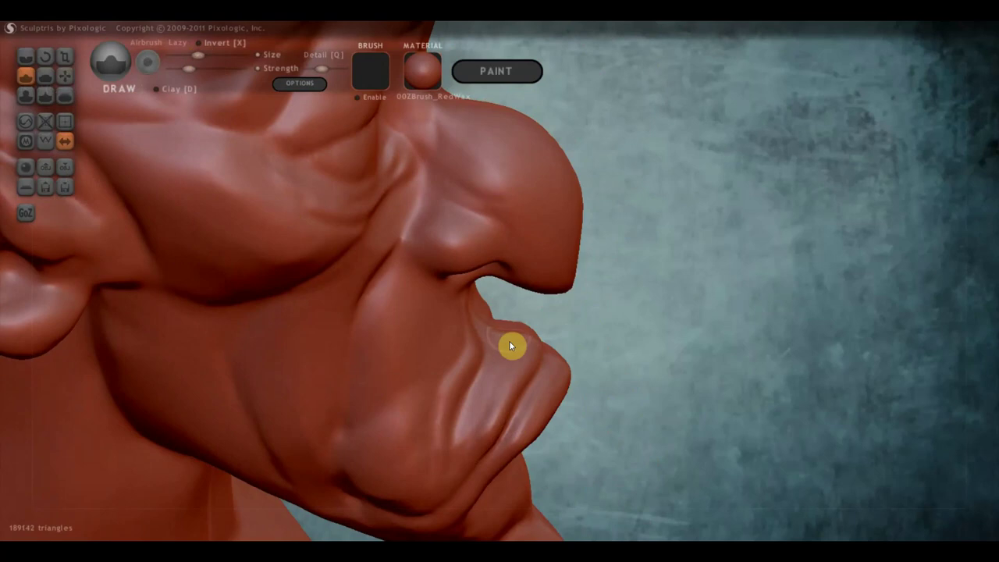
drag(530, 341, 505, 377)
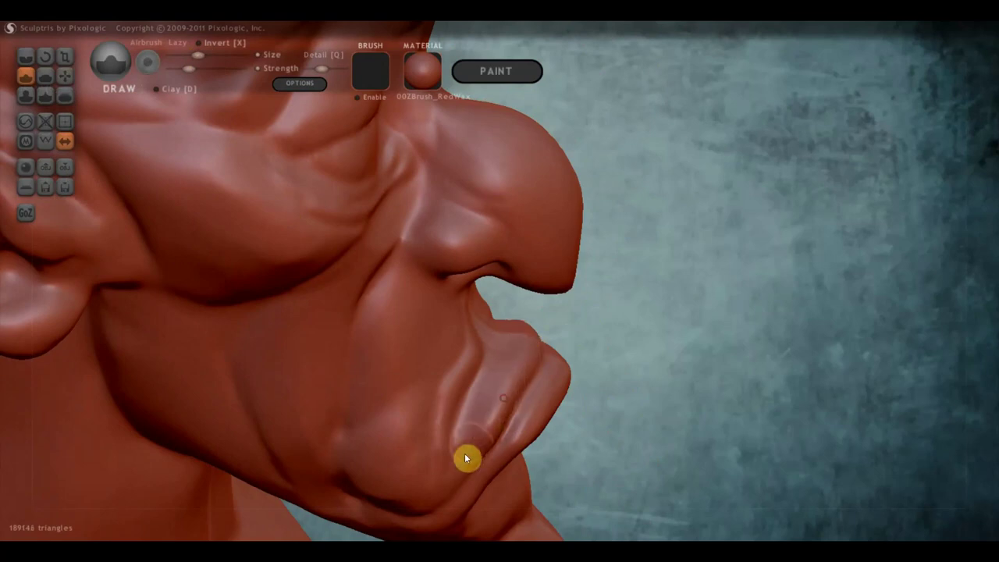
drag(464, 452, 499, 431)
right_drag(499, 431, 554, 393)
mouse_move(555, 393)
mouse_down()
mouse_move(518, 445)
mouse_move(521, 389)
mouse_up()
mouse_move(521, 389)
right_down()
mouse_move(413, 347)
mouse_move(348, 347)
mouse_move(338, 338)
mouse_move(448, 342)
right_up()
Step: Bring the face to a front view and carve a crease along the upper eyelid
scroll(649, 316, down, 5)
right_drag(645, 301, 663, 403)
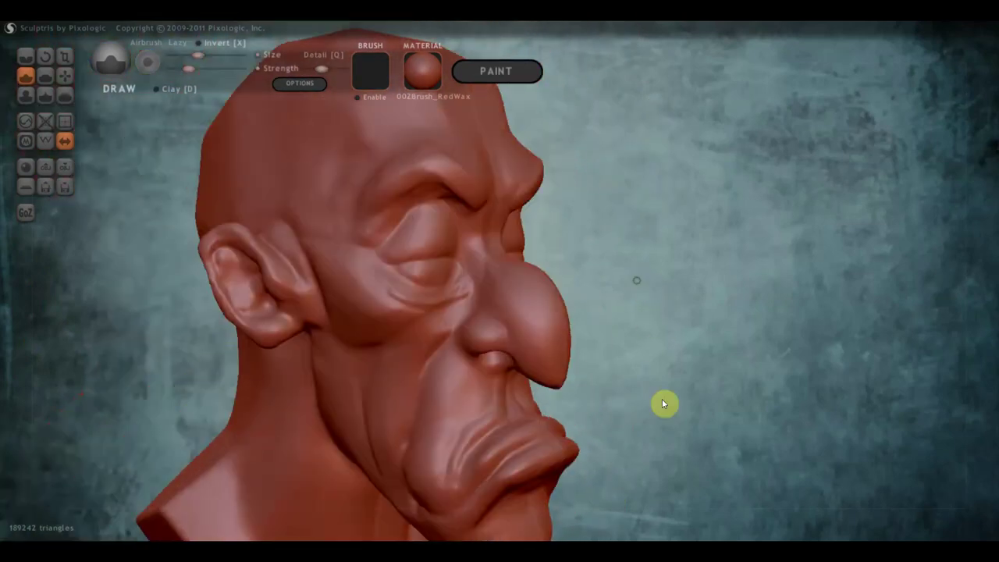
scroll(592, 406, up, 3)
right_drag(593, 406, 533, 393)
scroll(528, 382, up, 2)
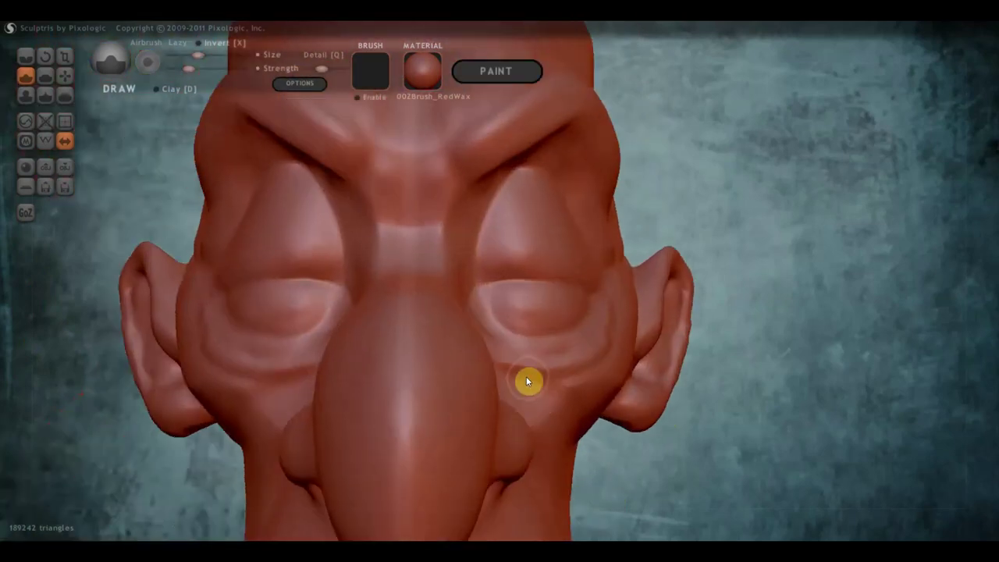
scroll(526, 378, up, 1)
mouse_move(237, 283)
mouse_down()
mouse_move(332, 282)
mouse_move(279, 279)
mouse_move(230, 291)
mouse_move(335, 290)
mouse_move(252, 287)
mouse_move(314, 291)
mouse_move(261, 283)
mouse_up()
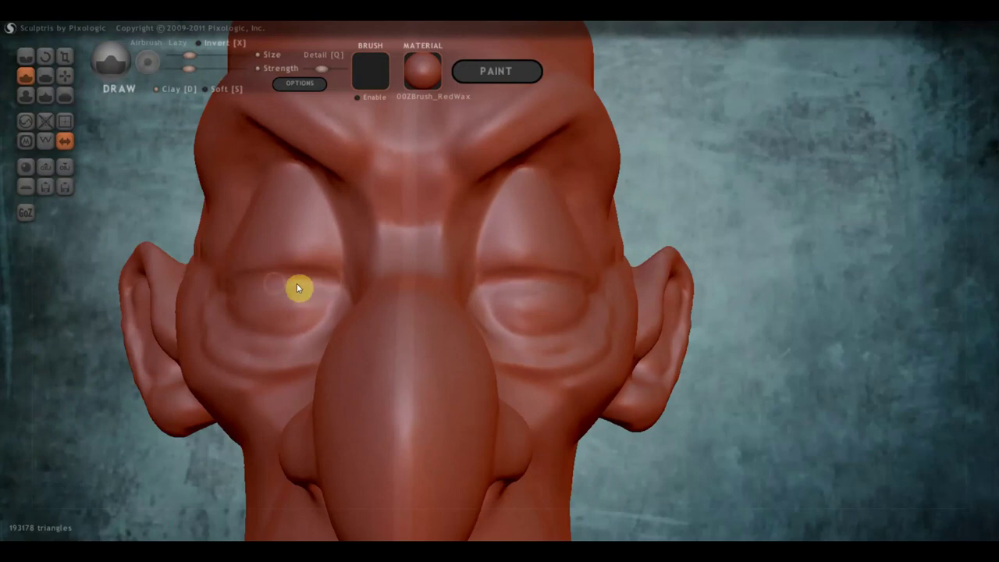
Step: Raise stroke smoothing, then deepen both upper eyelid creases and reshape the lower lids
click(200, 67)
mouse_move(329, 287)
mouse_down()
mouse_move(252, 286)
mouse_move(229, 299)
mouse_up()
mouse_move(229, 299)
right_down()
mouse_move(338, 310)
mouse_move(189, 305)
mouse_move(289, 289)
right_up()
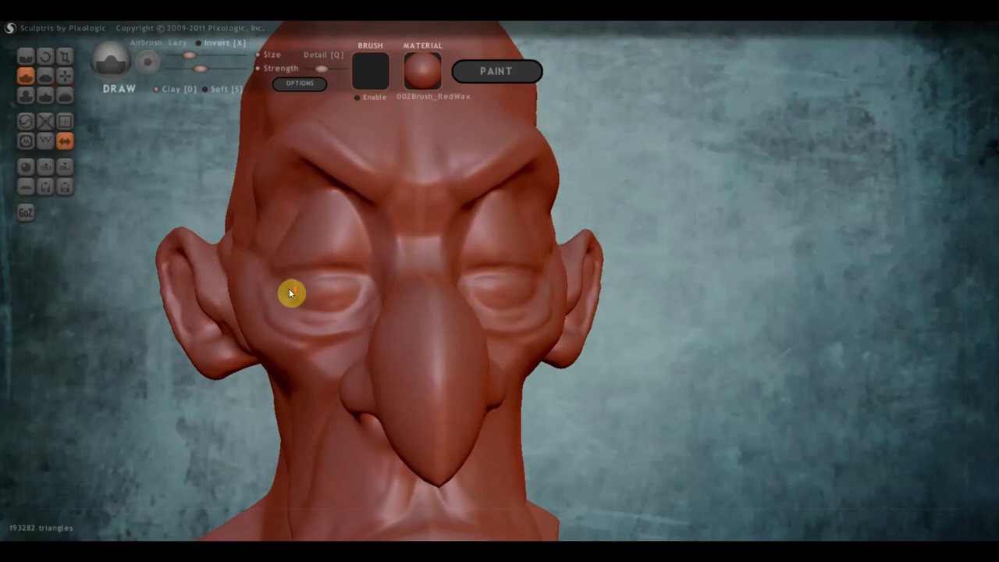
scroll(290, 295, up, 2)
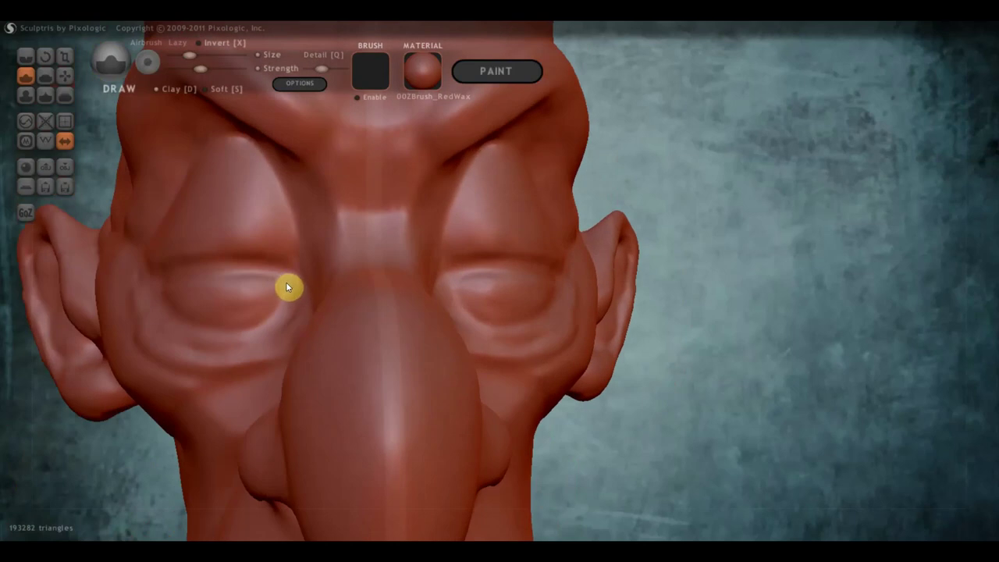
drag(286, 284, 171, 292)
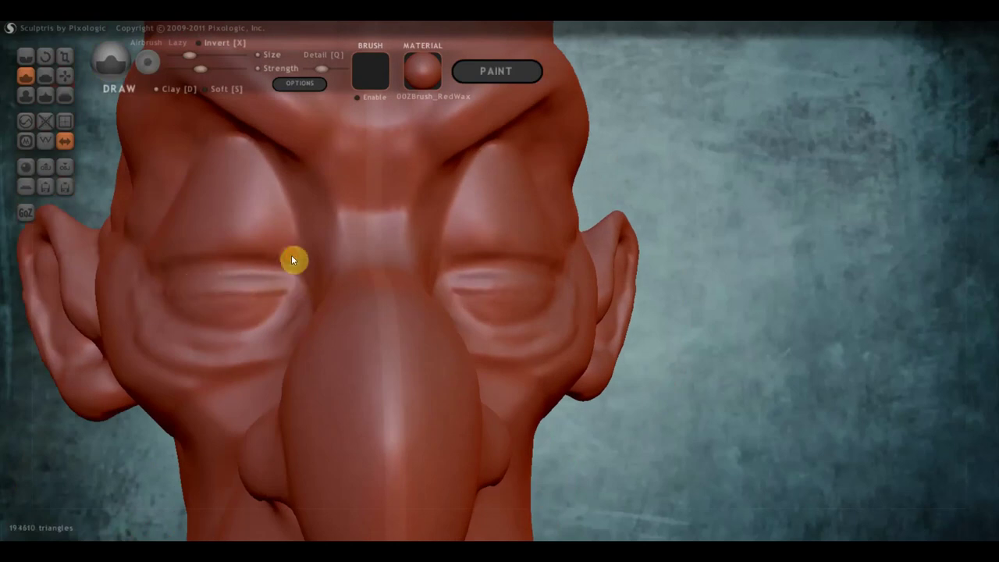
drag(292, 260, 171, 263)
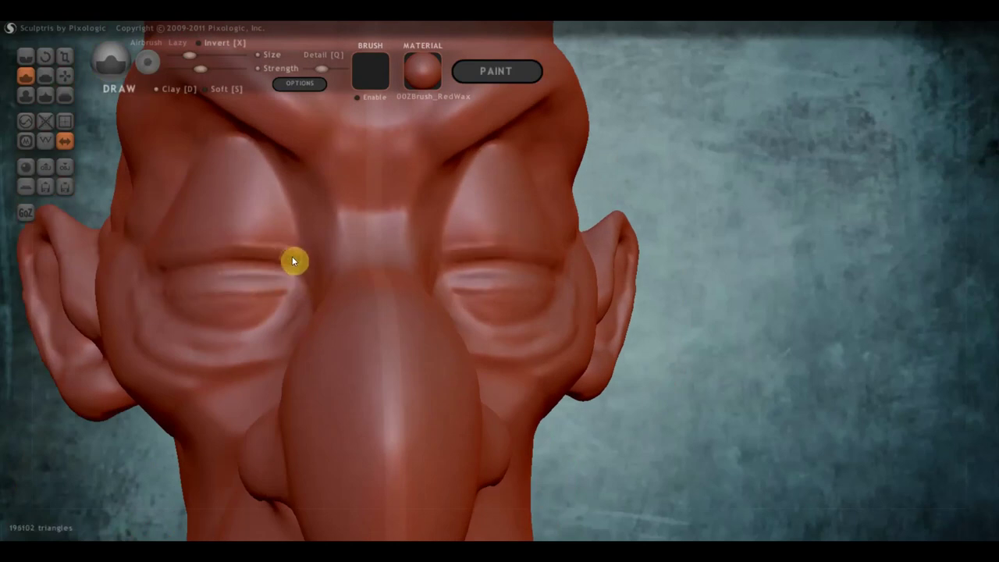
mouse_move(296, 257)
mouse_down()
mouse_move(231, 239)
mouse_move(230, 249)
mouse_up()
drag(275, 296, 216, 303)
Step: With Grab, nudge the lower eyelid down and reshape the cheek crease beside the nose
click(65, 77)
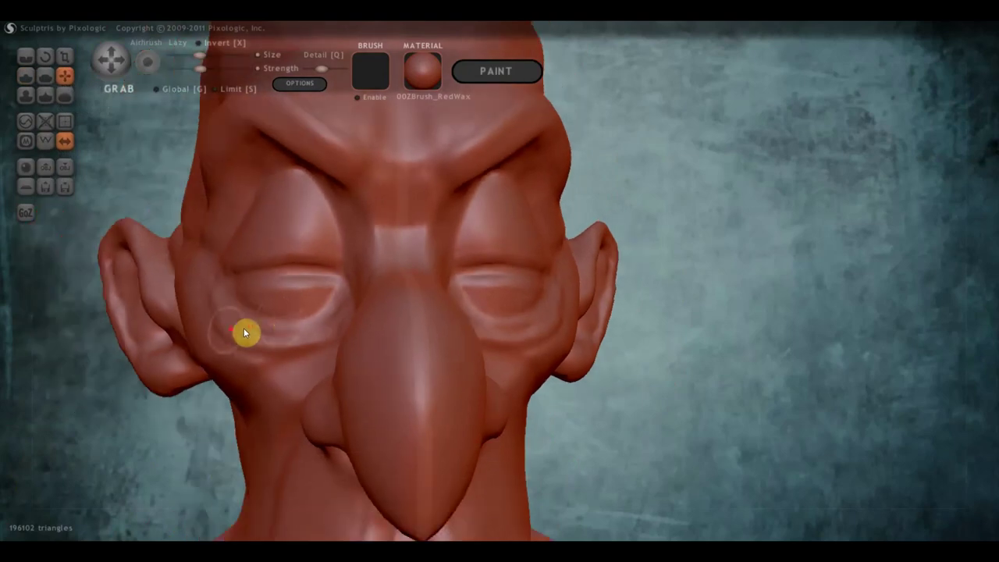
mouse_move(288, 320)
mouse_down()
mouse_move(316, 310)
mouse_move(324, 348)
mouse_up()
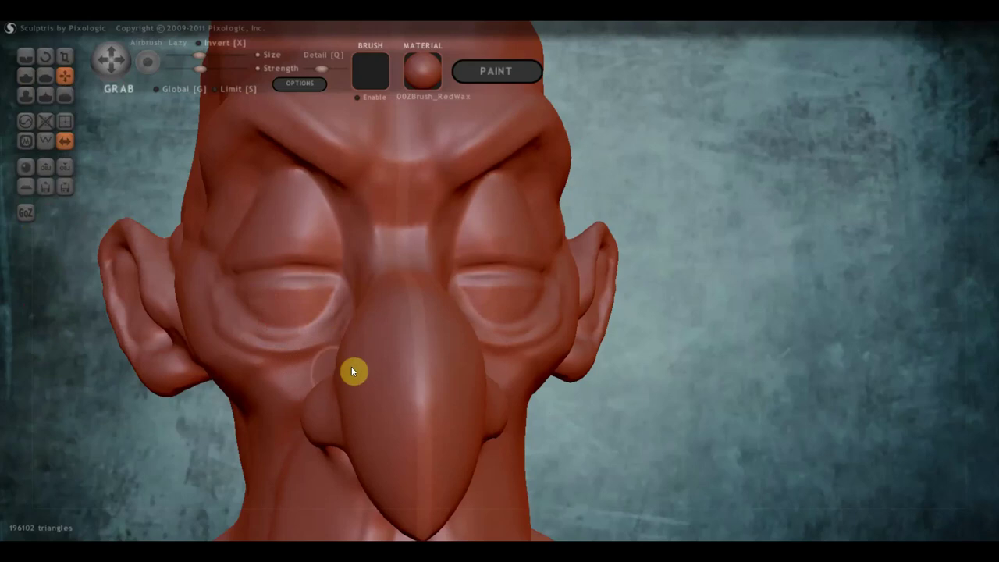
mouse_move(351, 366)
right_down()
mouse_move(440, 331)
mouse_move(302, 376)
right_up()
scroll(363, 359, up, 2)
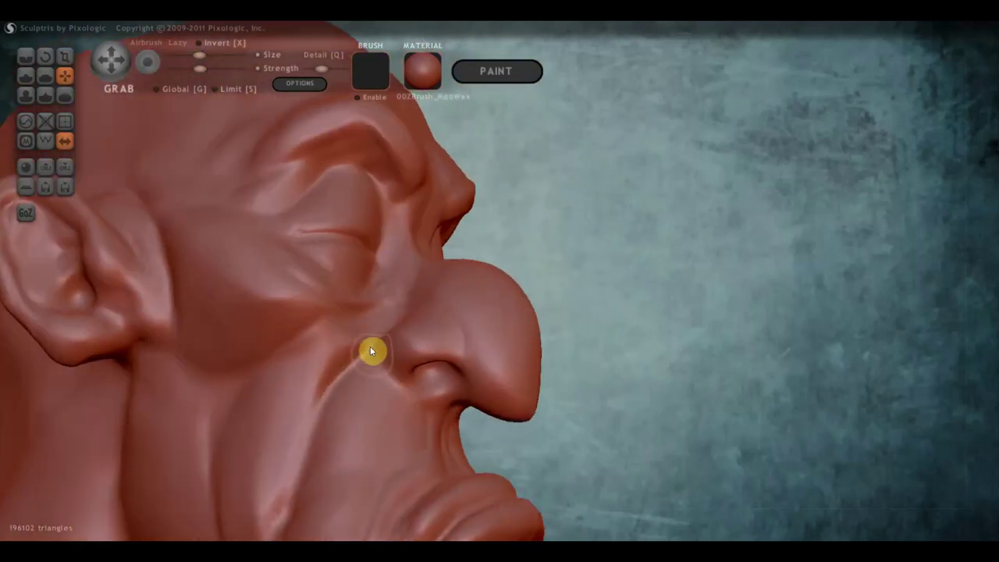
drag(359, 339, 334, 337)
Step: With Draw, stroke along the fold beside the nose to deepen it
right_drag(386, 328, 440, 390)
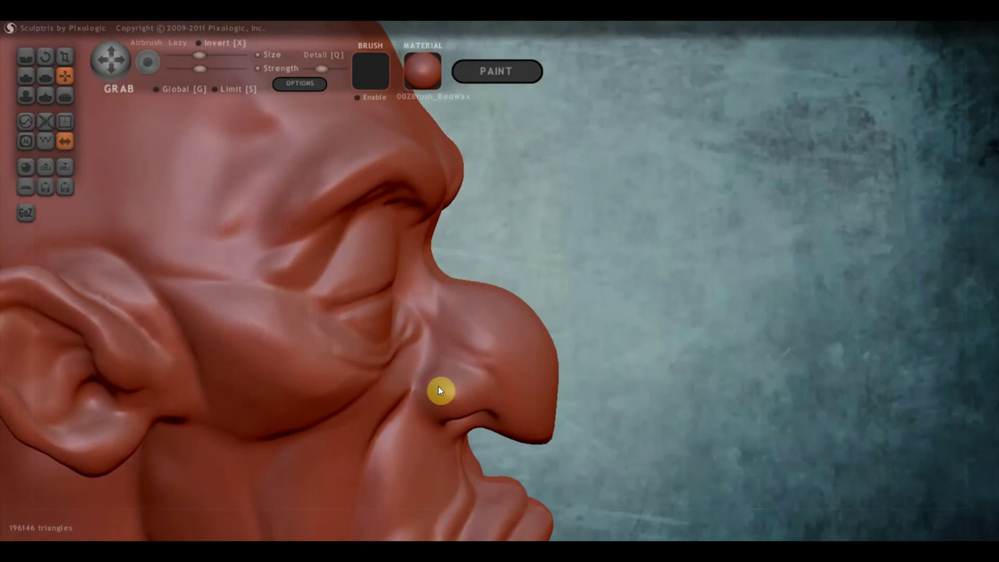
click(27, 74)
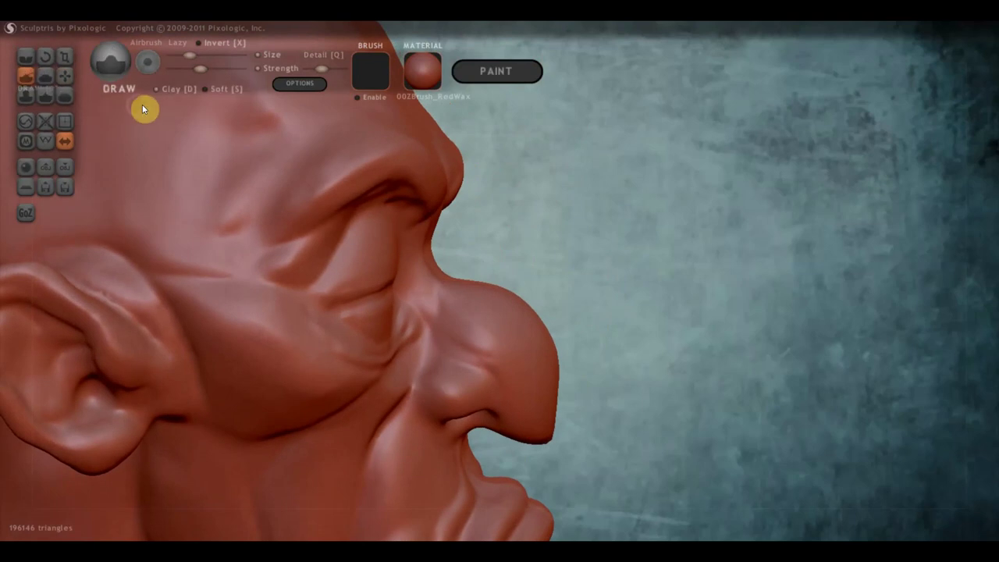
mouse_move(425, 353)
mouse_down()
mouse_move(401, 415)
mouse_move(419, 379)
mouse_move(408, 423)
mouse_move(428, 365)
mouse_move(395, 422)
mouse_move(422, 379)
mouse_move(432, 401)
mouse_move(431, 346)
mouse_up()
mouse_move(445, 344)
right_down()
mouse_move(432, 355)
mouse_move(332, 328)
mouse_move(355, 328)
right_up()
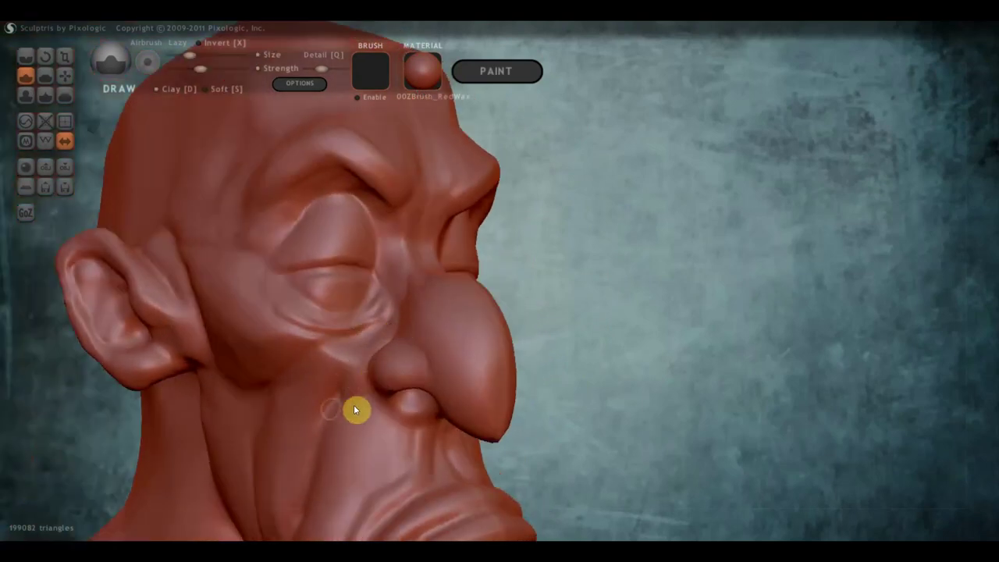
Step: With the Crease brush, carve creases beside and around the nostril
click(25, 57)
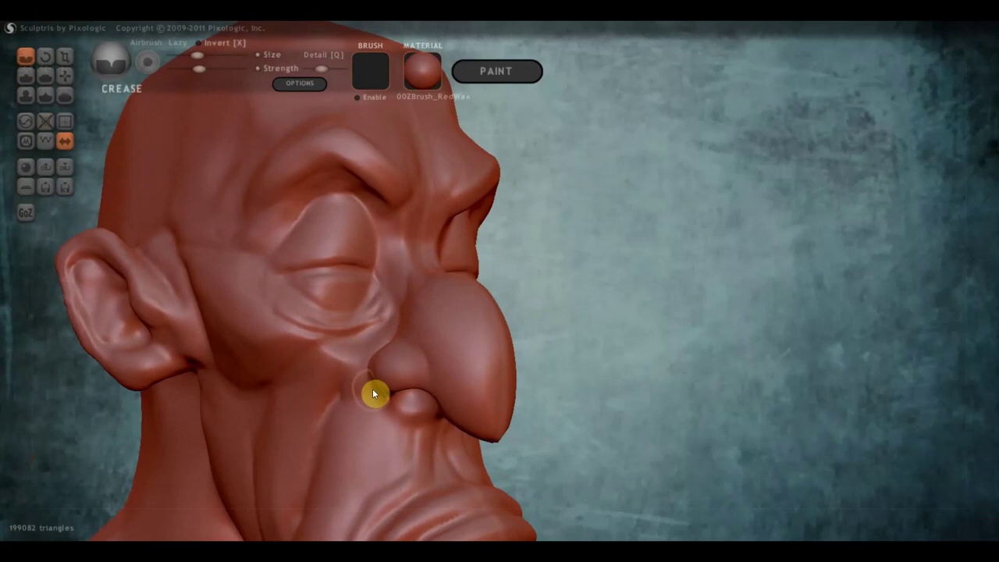
drag(372, 389, 345, 397)
mouse_move(341, 421)
right_down()
mouse_move(397, 426)
mouse_move(415, 377)
right_up()
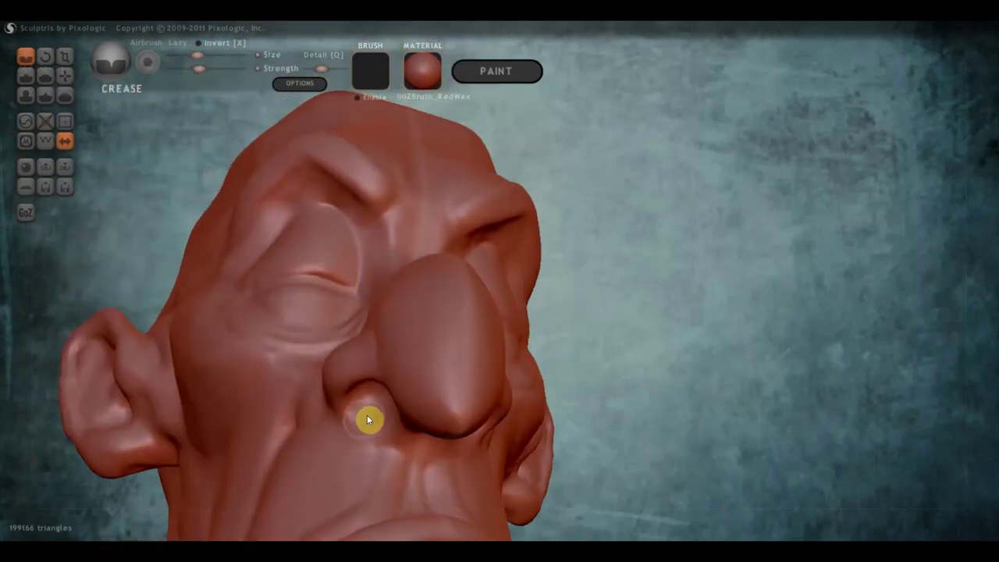
mouse_move(367, 415)
mouse_down()
mouse_move(323, 426)
mouse_move(377, 419)
mouse_move(336, 409)
mouse_up()
Step: Shrink the Crease brush, sharpen the nostril edge and crease its underside, then reselect Draw
drag(197, 54, 190, 55)
mouse_move(360, 417)
mouse_down()
mouse_move(371, 393)
mouse_move(343, 425)
mouse_move(392, 446)
mouse_move(383, 430)
mouse_move(405, 470)
mouse_move(379, 414)
mouse_move(401, 467)
mouse_up()
mouse_move(401, 467)
right_down()
mouse_move(408, 356)
mouse_move(551, 439)
mouse_move(490, 406)
right_up()
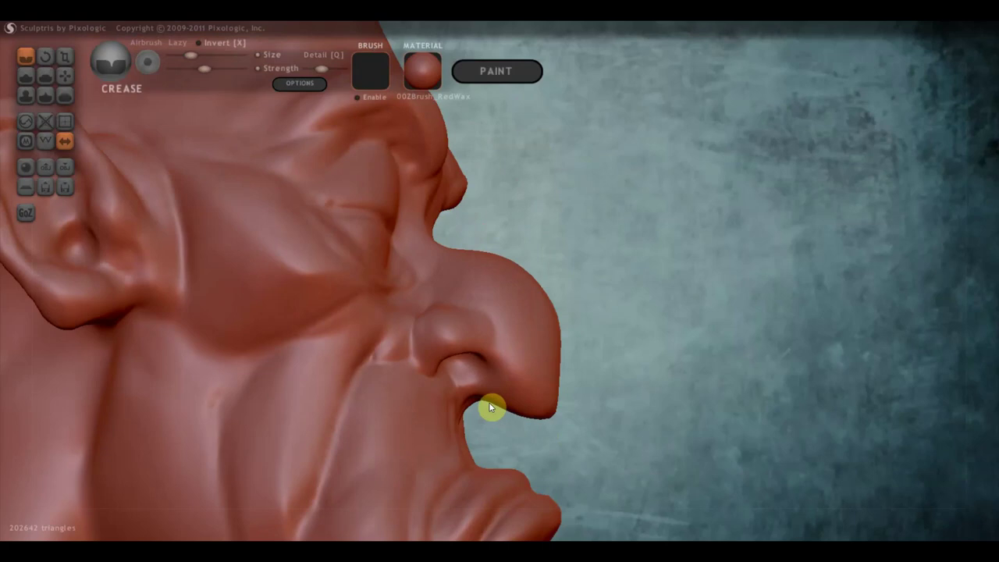
drag(483, 385, 487, 404)
drag(484, 378, 489, 417)
mouse_move(490, 417)
right_down()
mouse_move(374, 390)
mouse_move(308, 442)
right_up()
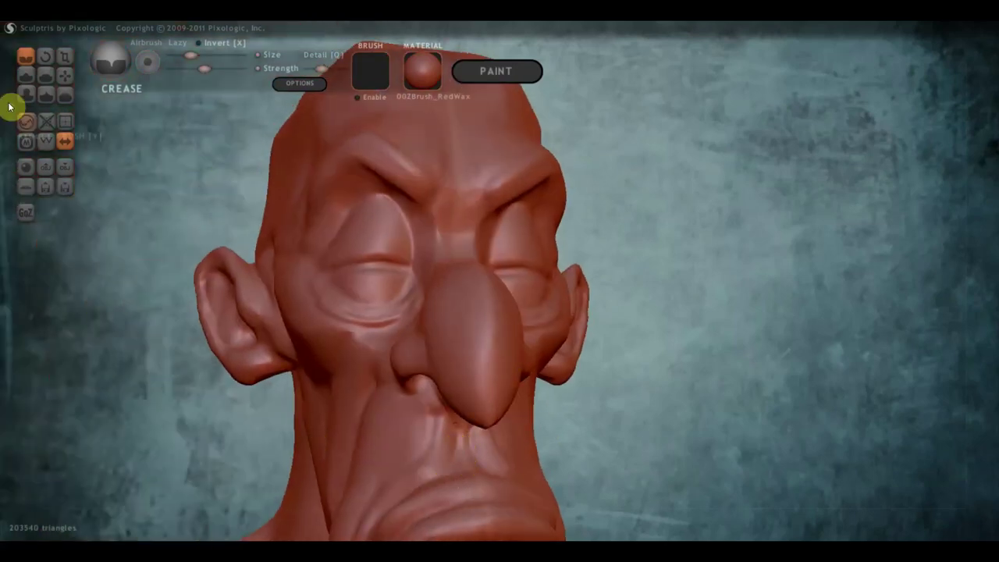
click(26, 76)
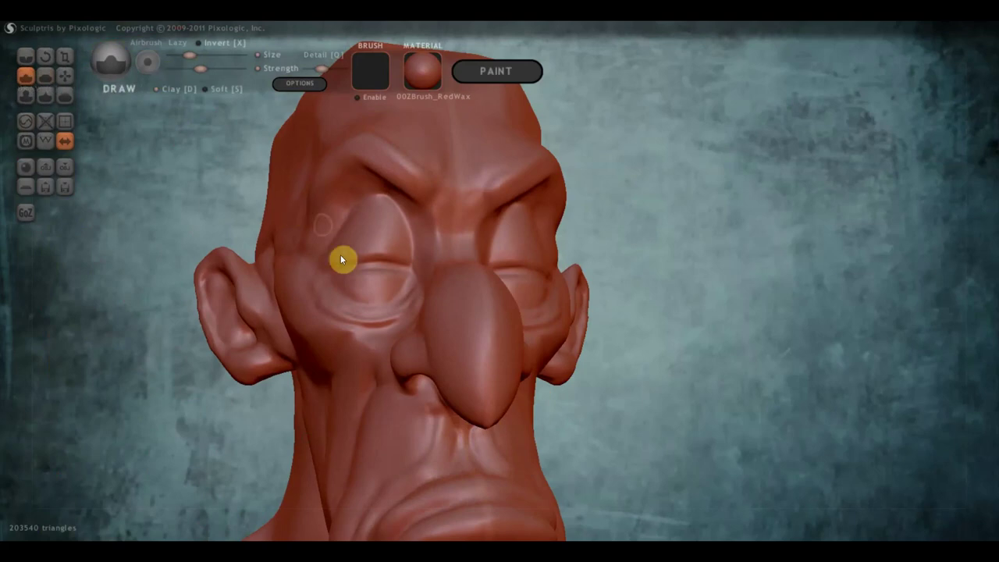
Step: Dab two small Draw bumps beneath the nose, touch up the chin, and check the profile
drag(460, 439, 458, 463)
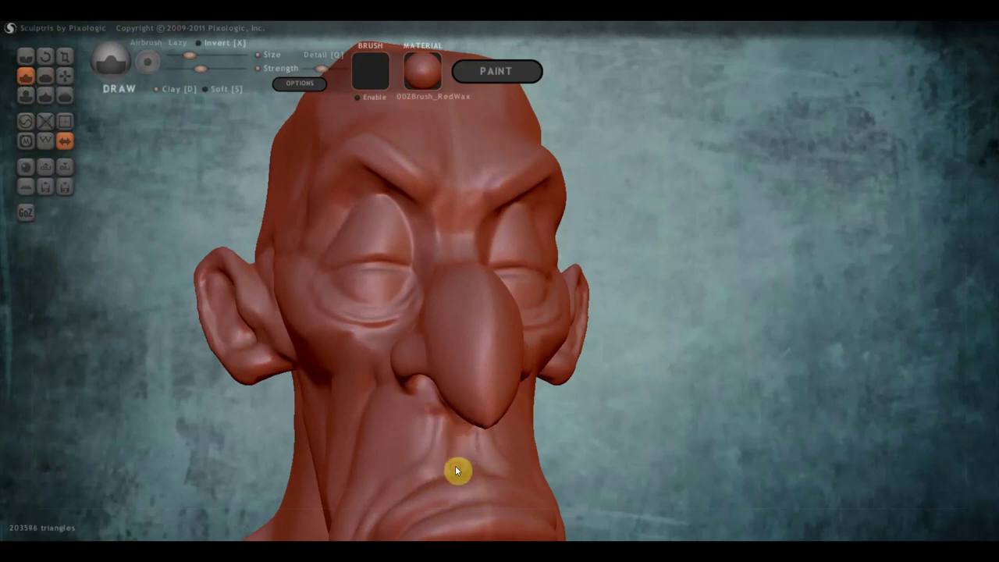
mouse_move(428, 412)
mouse_down()
mouse_move(416, 450)
mouse_move(386, 474)
mouse_up()
click(368, 476)
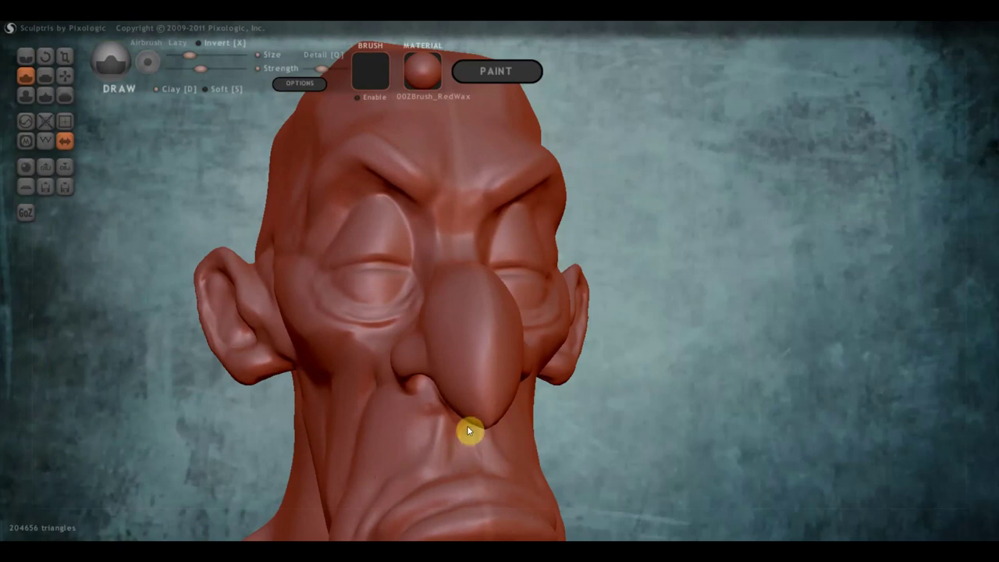
scroll(465, 453, down, 3)
mouse_move(466, 453)
right_down()
mouse_move(495, 411)
mouse_move(478, 401)
right_up()
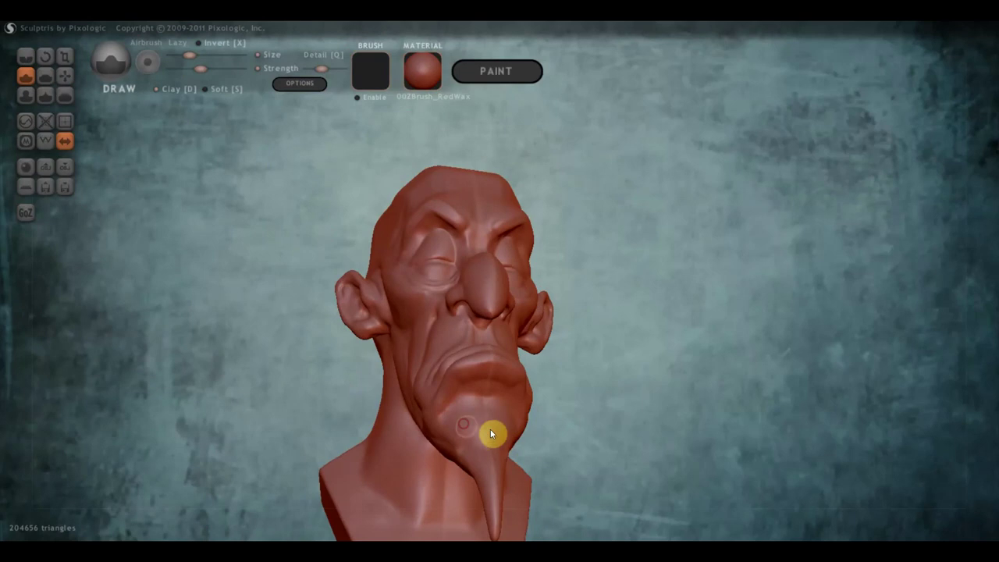
mouse_move(505, 424)
right_down()
mouse_move(604, 461)
mouse_move(642, 457)
mouse_move(619, 361)
right_up()
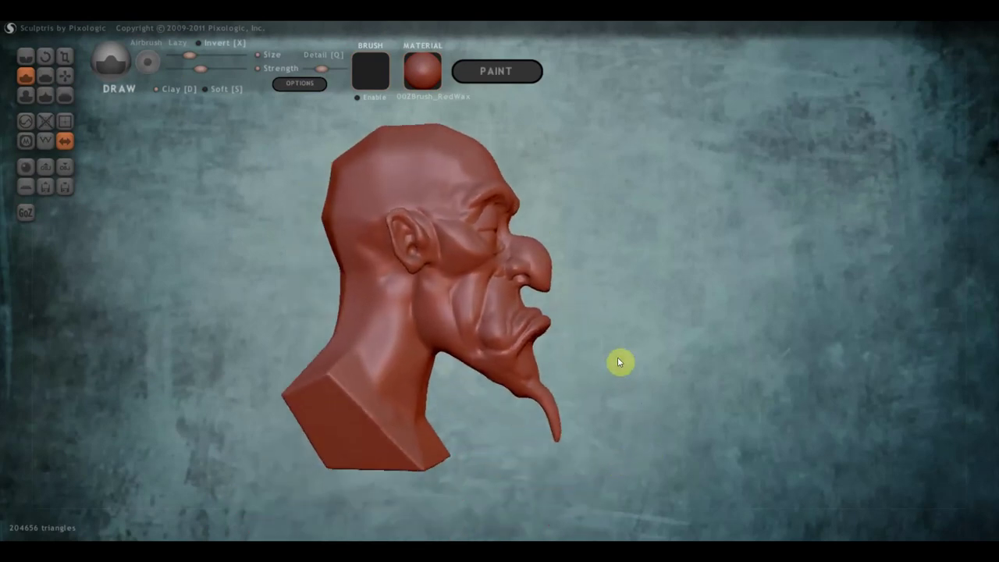
Step: With an enlarged Grab brush, pull the chin, beard area, jaw and neck downward
click(65, 75)
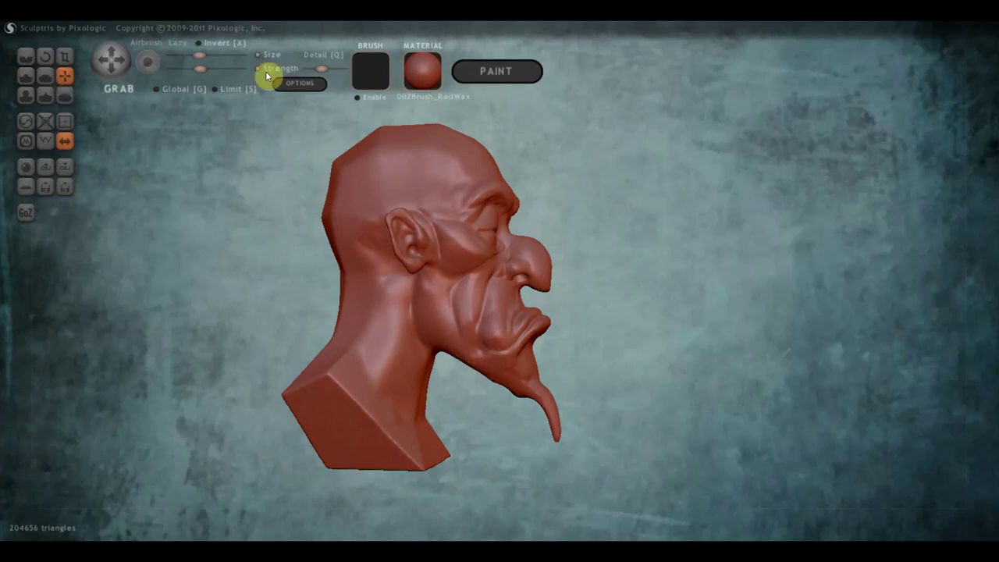
drag(199, 55, 205, 56)
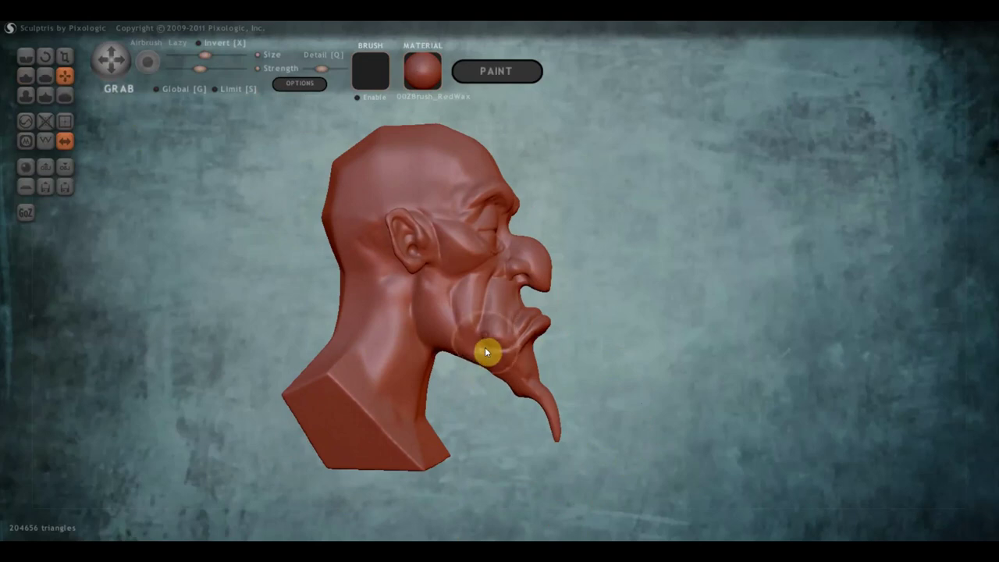
drag(495, 356, 511, 387)
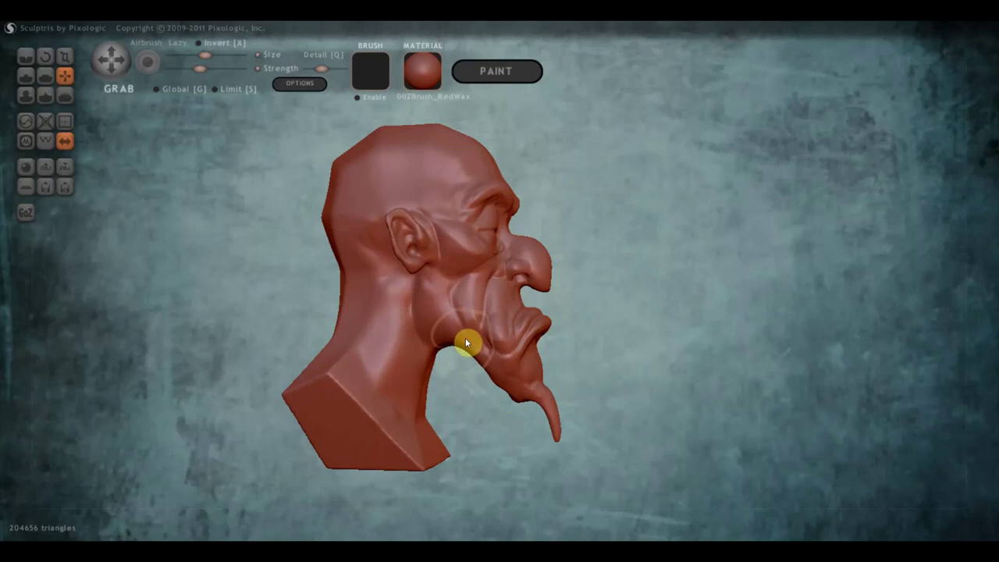
drag(465, 338, 476, 353)
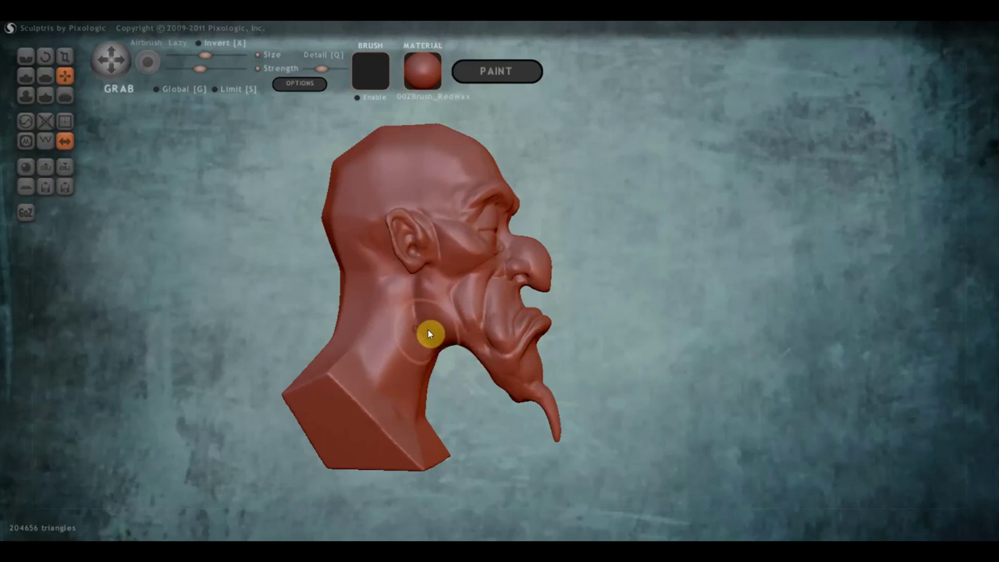
mouse_move(433, 295)
right_down()
mouse_move(361, 333)
mouse_move(287, 336)
mouse_move(240, 385)
mouse_move(219, 376)
right_up()
Step: Drag the jowl into a hanging jawline and pull the chin and goatee base down to thicken it
scroll(318, 358, up, 2)
scroll(493, 384, down, 2)
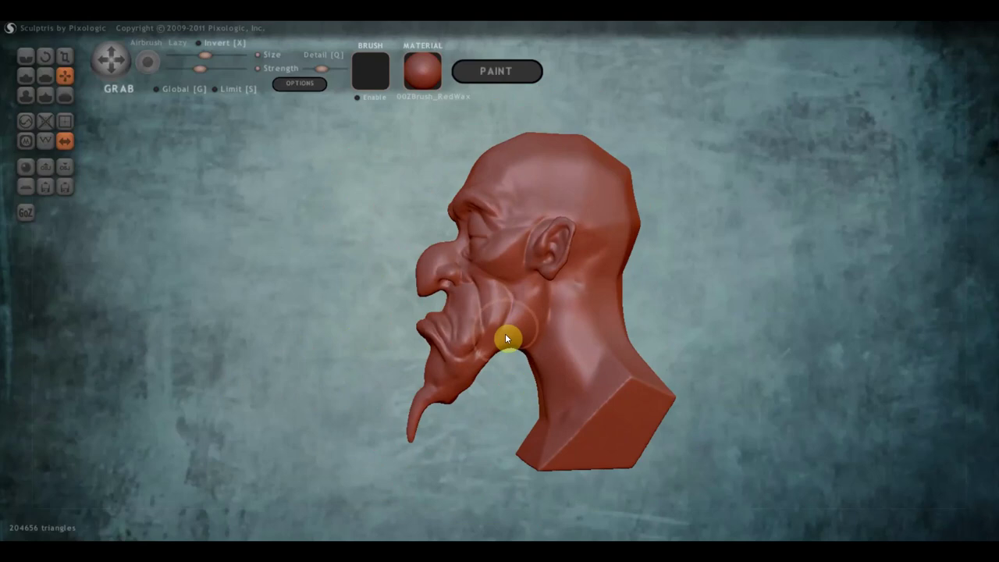
drag(507, 337, 510, 352)
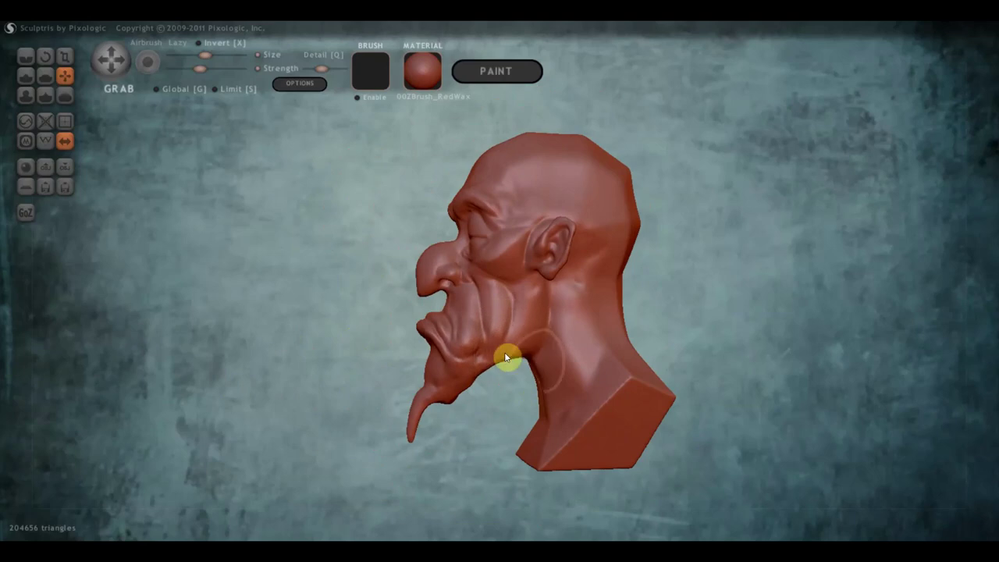
scroll(436, 408, up, 2)
mouse_move(438, 408)
mouse_down()
mouse_move(435, 453)
mouse_move(462, 435)
mouse_move(462, 419)
mouse_move(474, 428)
mouse_up()
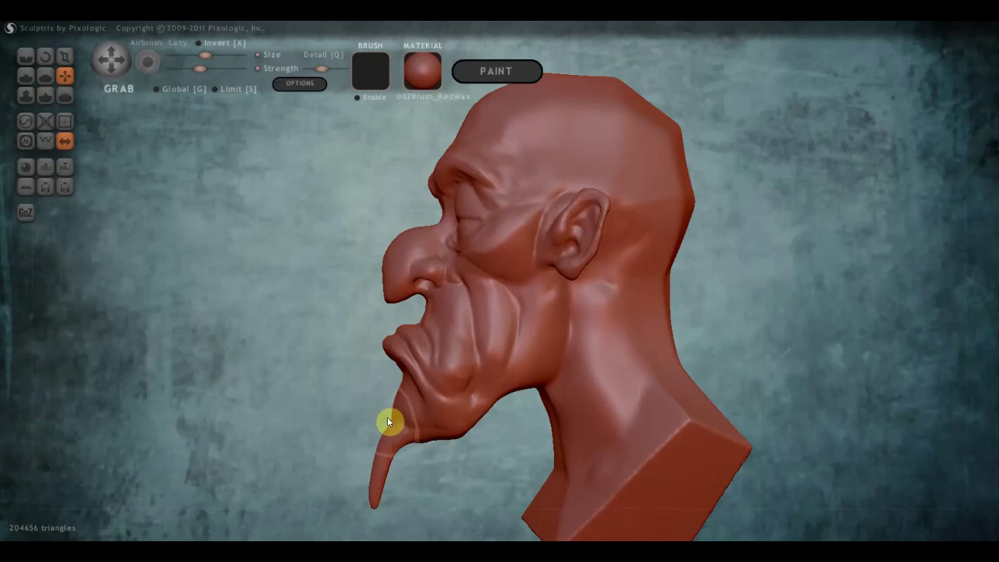
mouse_move(377, 411)
mouse_down()
mouse_move(385, 439)
mouse_move(362, 462)
mouse_move(364, 433)
mouse_up()
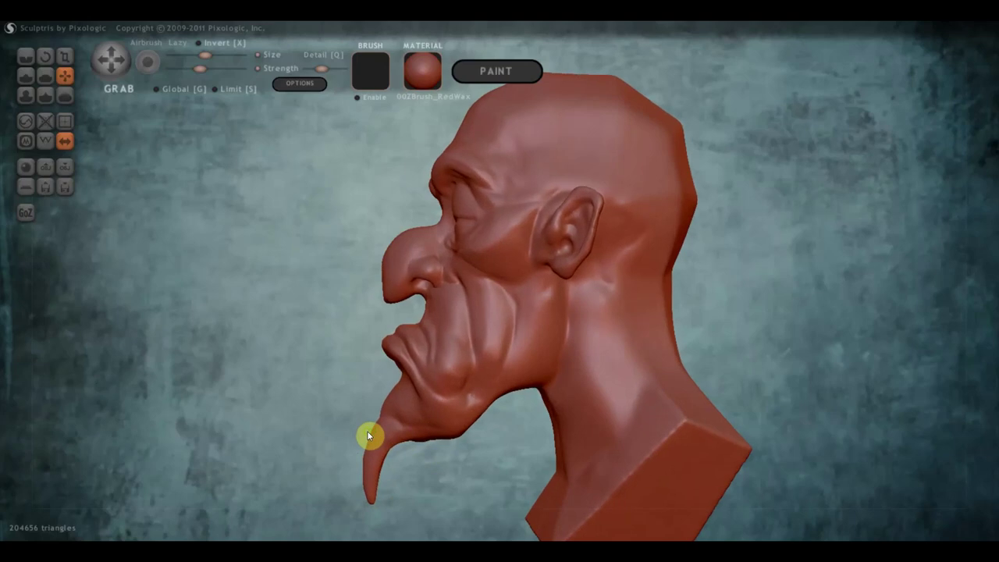
scroll(386, 265, up, 2)
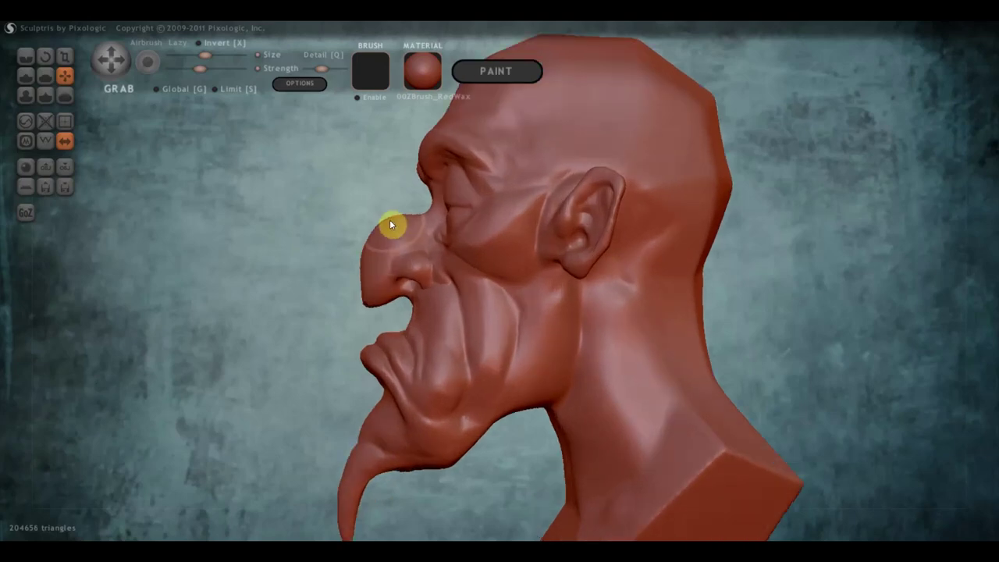
Step: Orbit to a side profile and Grab-drag the back of the skull outward to round it
mouse_move(392, 238)
mouse_down()
mouse_move(365, 306)
mouse_move(364, 283)
mouse_move(372, 283)
mouse_up()
mouse_move(371, 282)
right_down()
mouse_move(616, 303)
mouse_move(589, 296)
right_up()
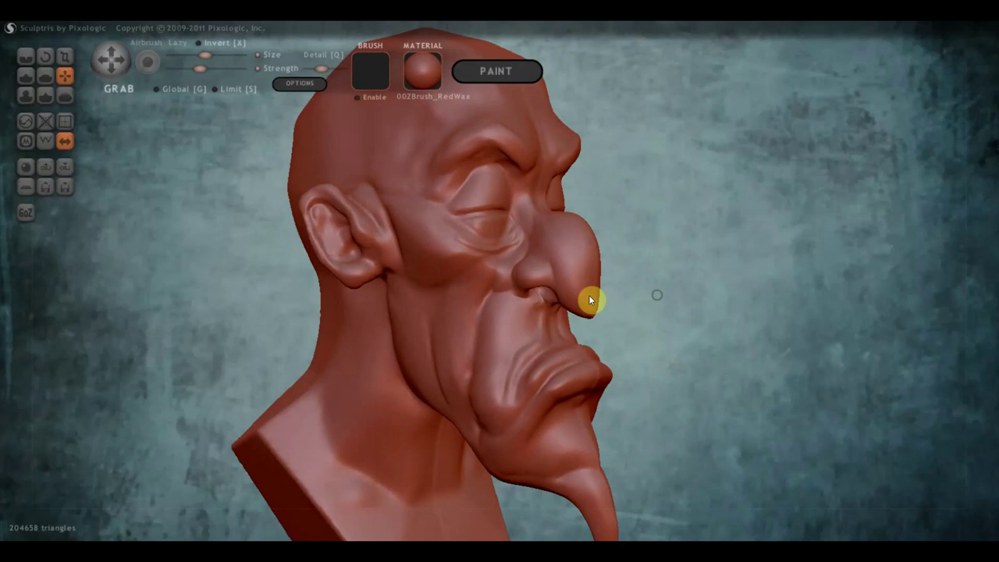
scroll(579, 294, up, 3)
scroll(412, 274, down, 2)
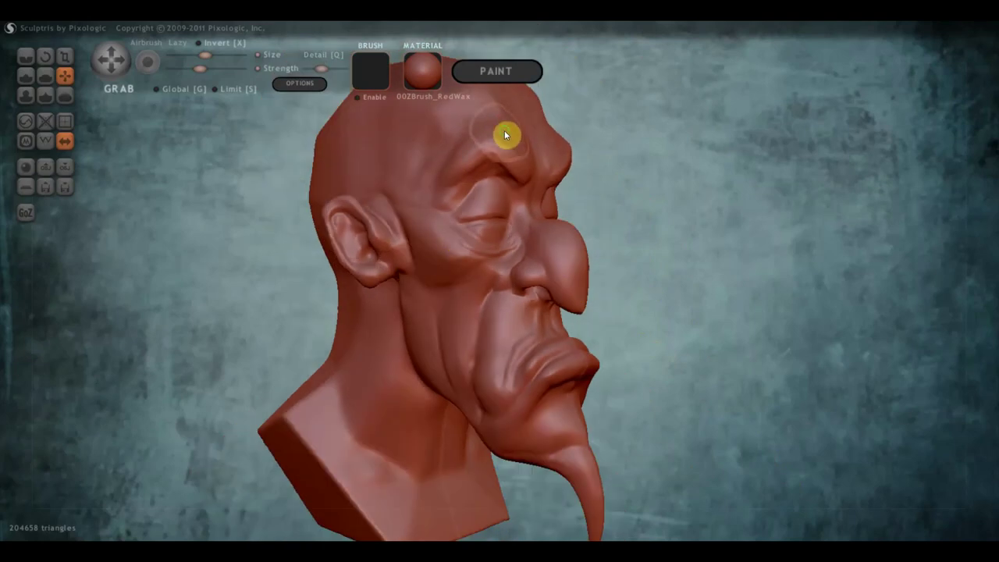
right_drag(504, 131, 403, 117)
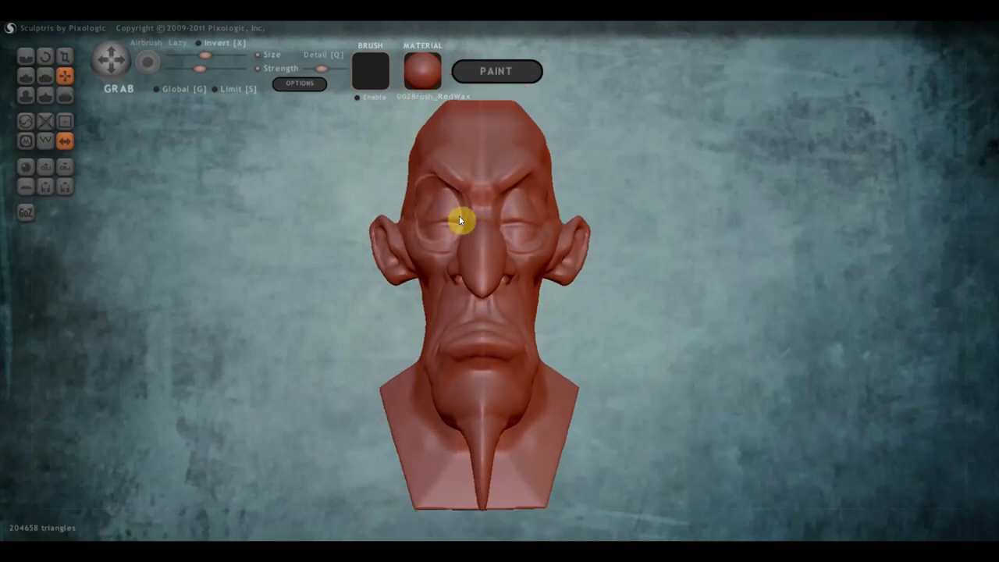
mouse_move(459, 216)
right_down()
mouse_move(504, 268)
mouse_move(448, 250)
mouse_move(480, 257)
right_up()
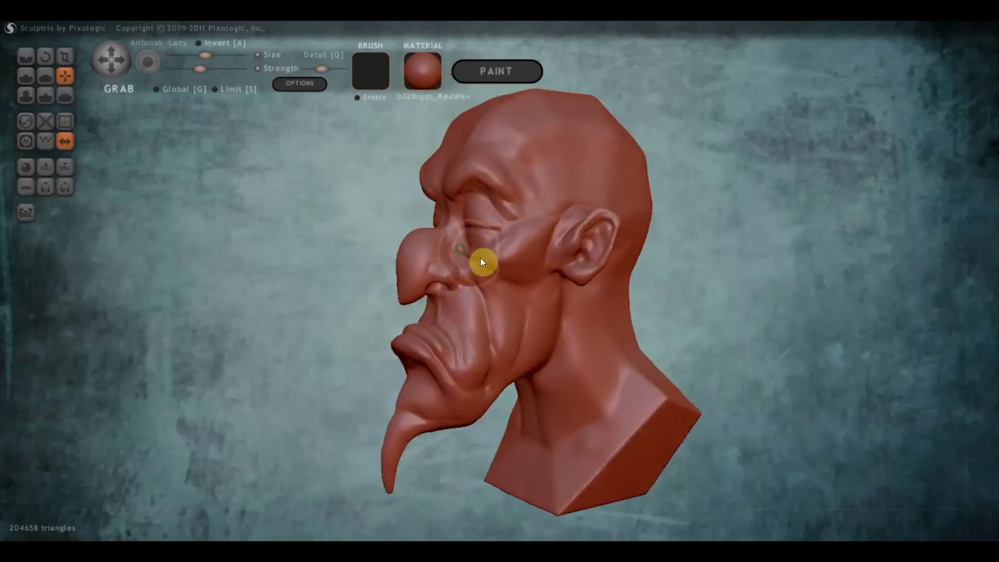
scroll(691, 289, up, 2)
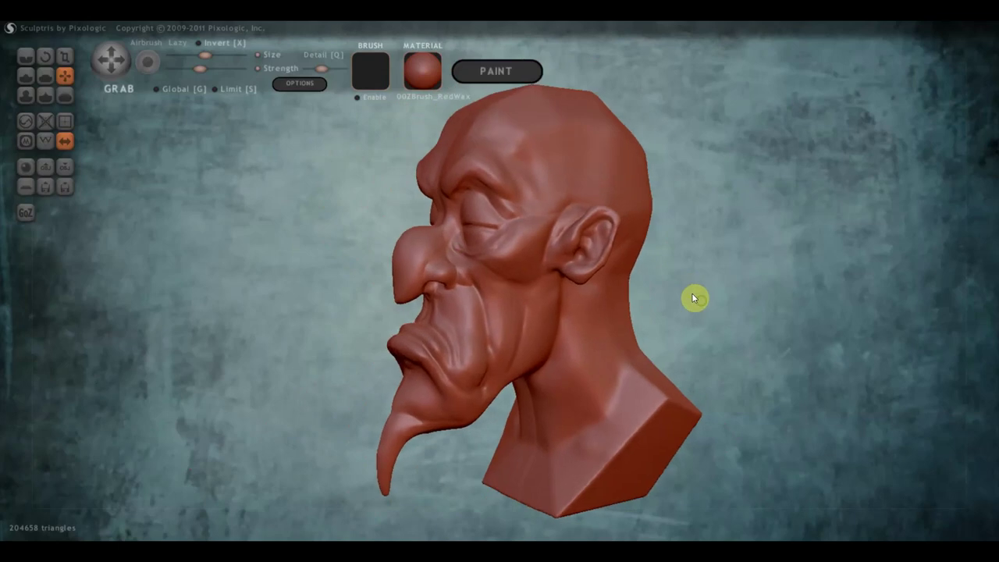
scroll(692, 295, down, 2)
right_drag(635, 272, 591, 273)
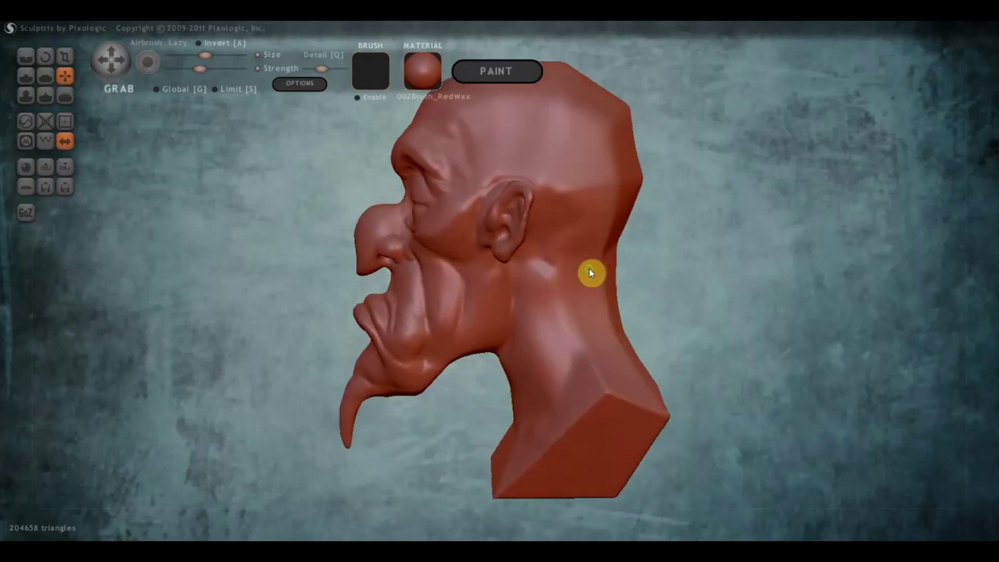
scroll(569, 270, down, 2)
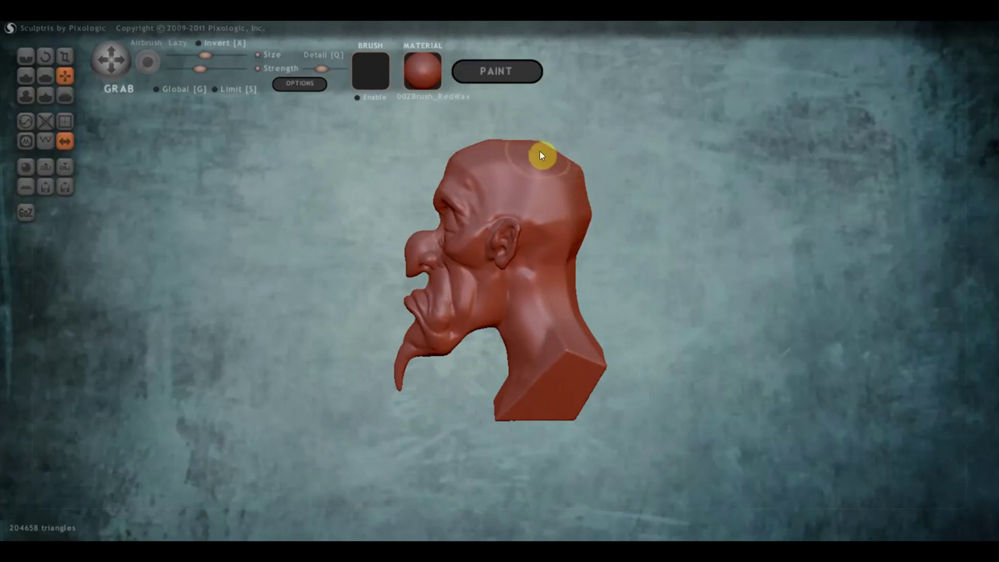
drag(584, 209, 595, 263)
drag(624, 355, 606, 394)
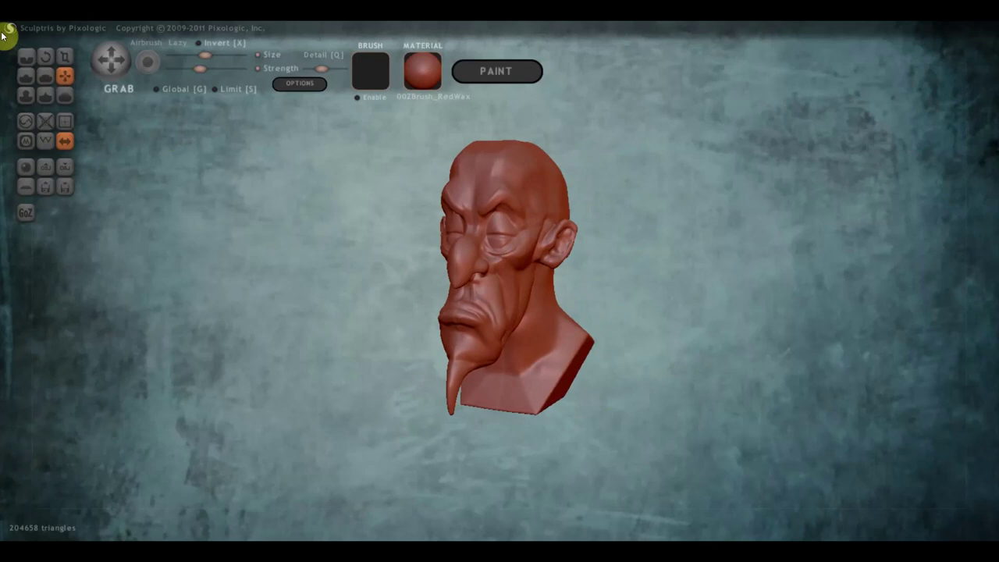
Step: With Crease, undo a stray neck dent, carve a line down the front of the neck, reselect Draw
click(28, 57)
right_drag(501, 308, 569, 322)
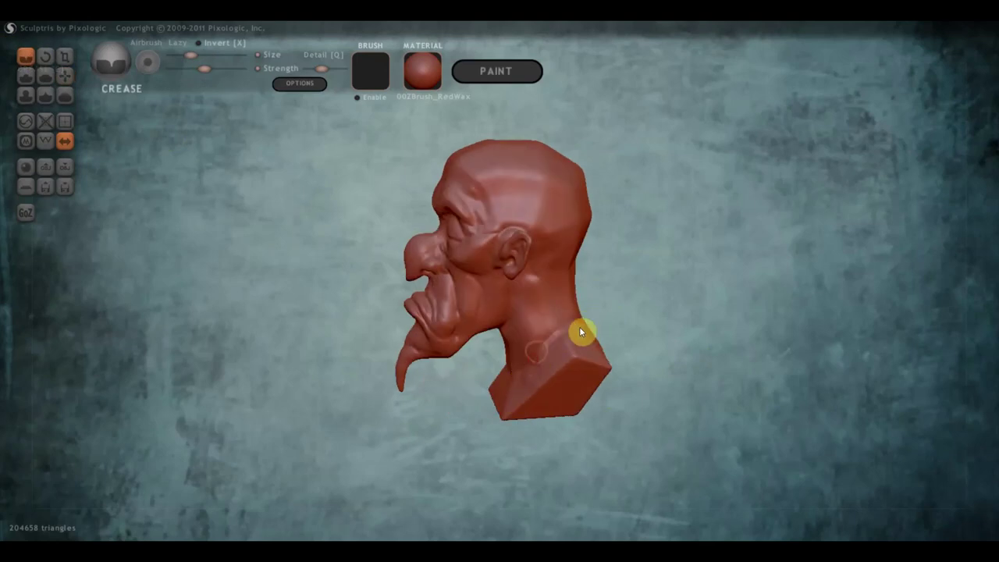
mouse_move(580, 332)
right_down()
mouse_move(515, 365)
mouse_move(521, 325)
right_up()
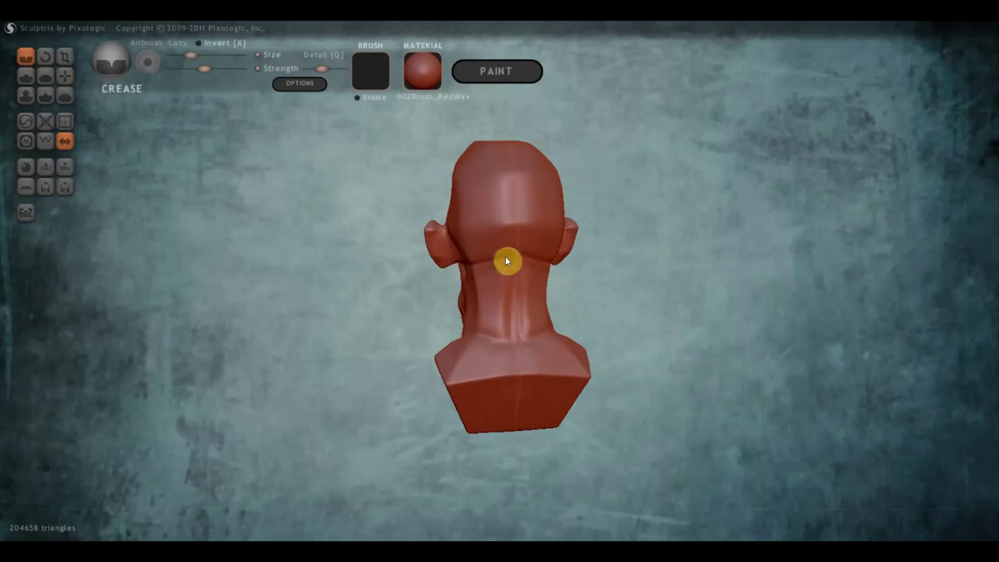
right_drag(516, 275, 653, 272)
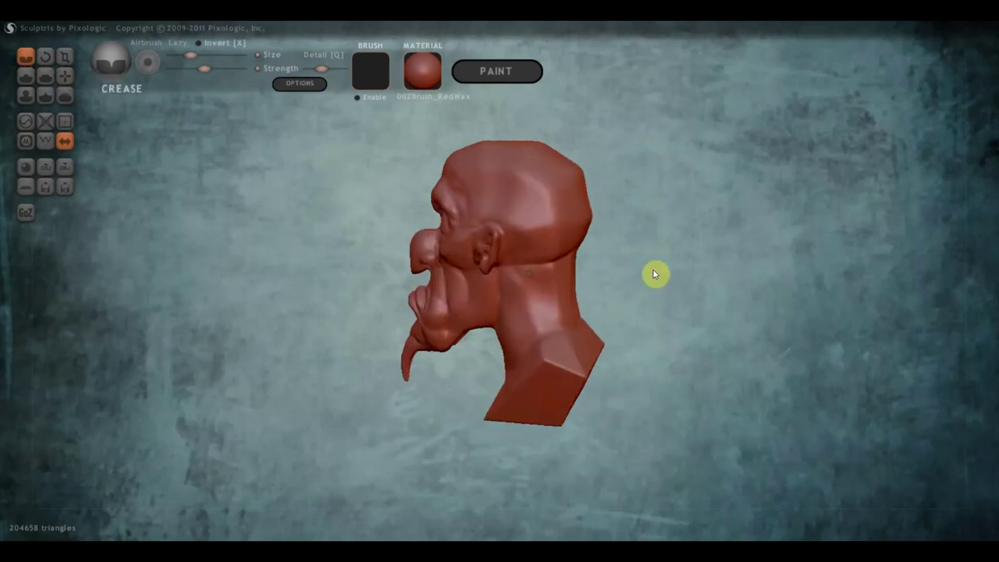
click(527, 263)
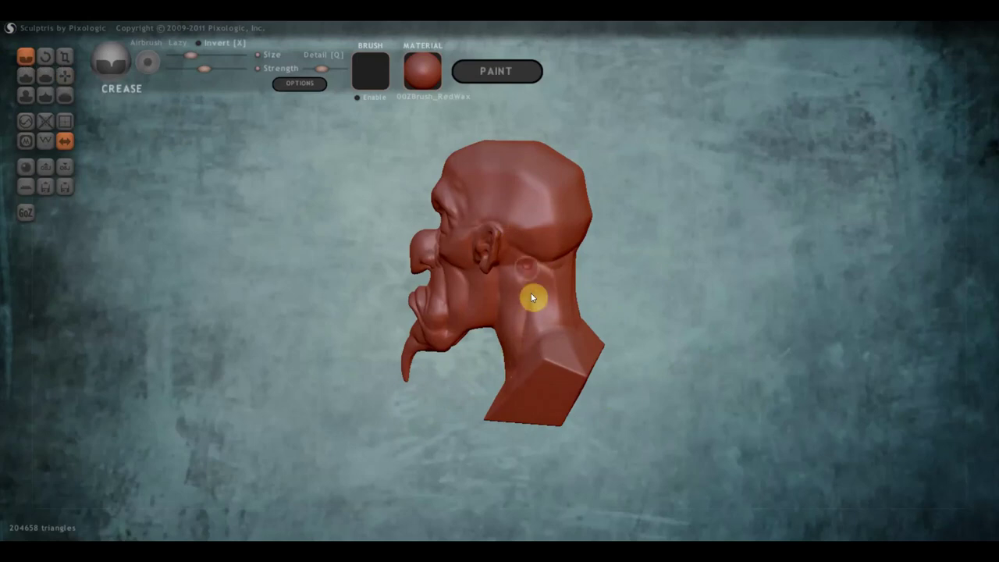
key(ctrl+z)
mouse_move(557, 271)
right_down()
mouse_move(721, 245)
mouse_move(589, 341)
right_up()
scroll(589, 342, up, 2)
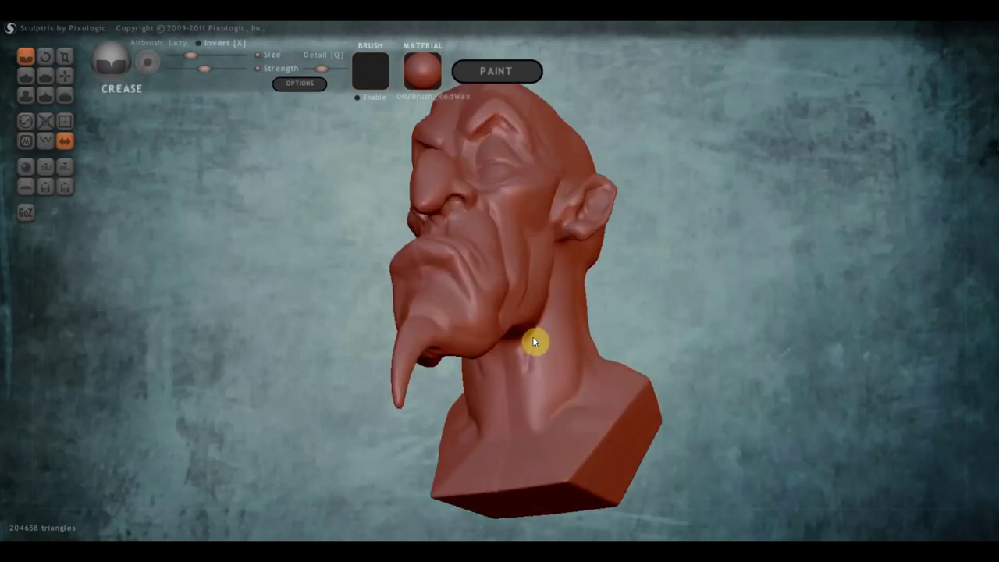
drag(535, 325, 528, 416)
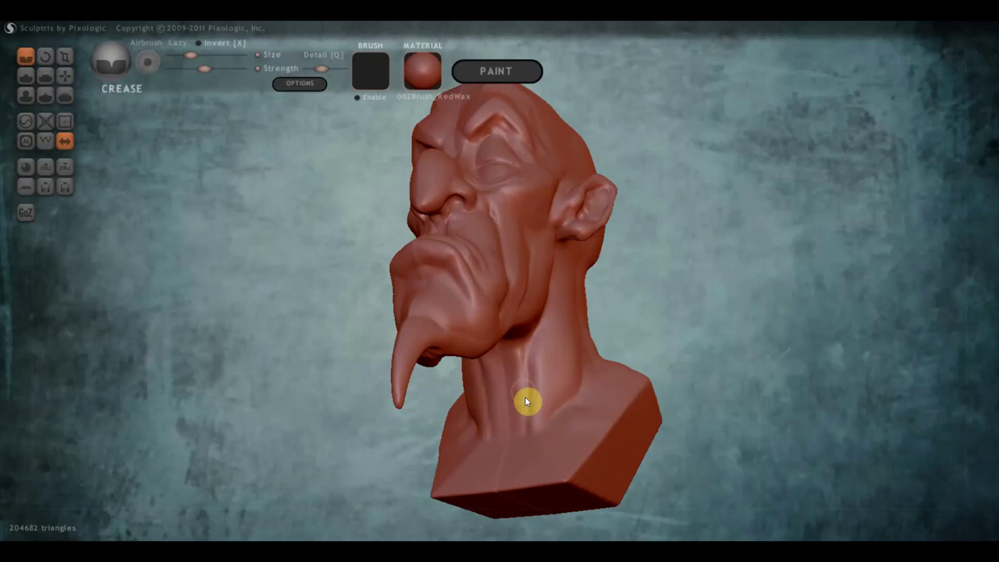
mouse_move(520, 397)
right_down()
mouse_move(466, 404)
mouse_move(408, 317)
right_up()
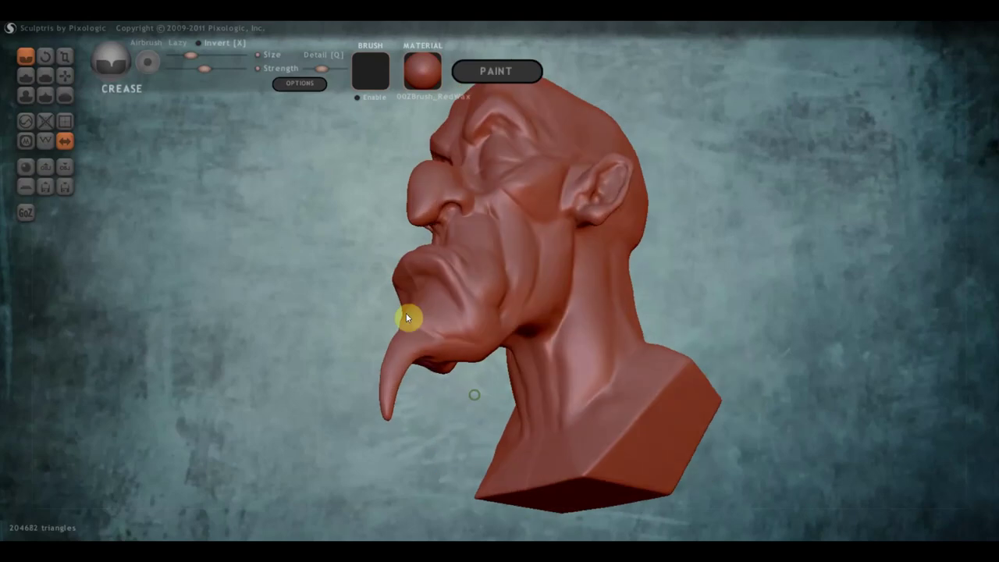
click(29, 78)
Step: Turn on Invert for the Draw brush, enlarge its Size, and enable Clay
mouse_move(396, 375)
right_down()
mouse_move(540, 383)
mouse_move(451, 305)
right_up()
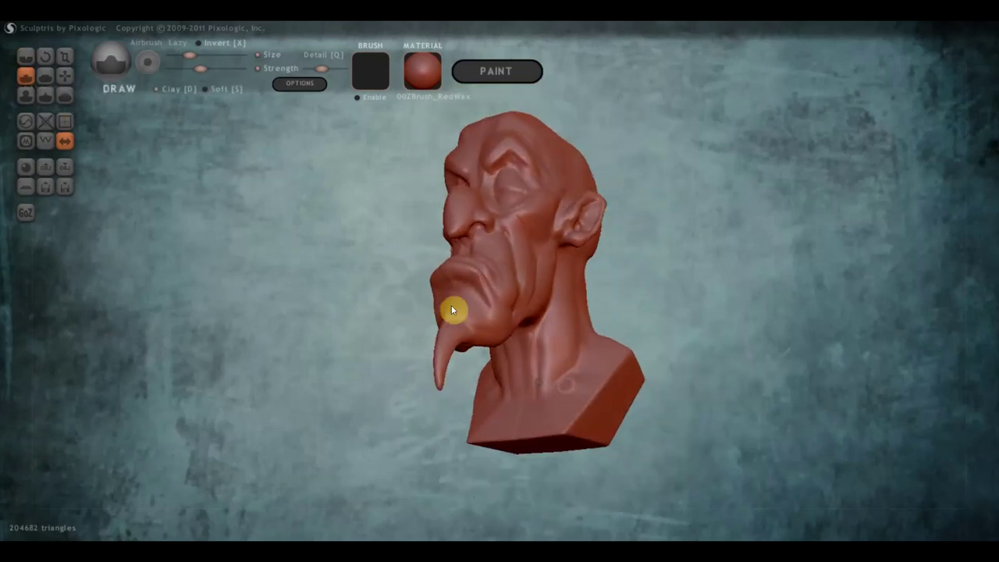
click(207, 44)
click(201, 55)
scroll(515, 376, up, 2)
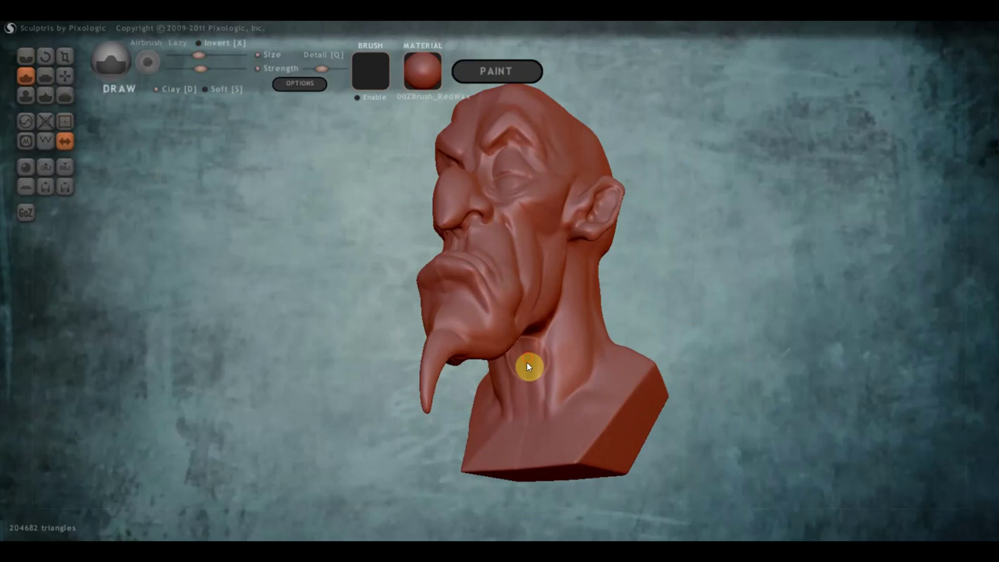
click(157, 89)
right_drag(520, 376, 392, 410)
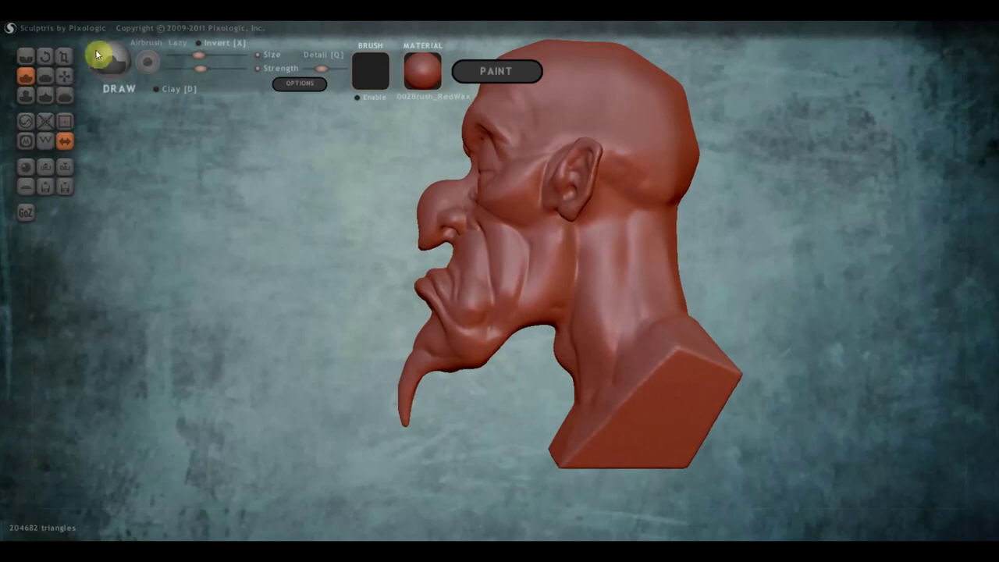
Step: With Grab, pull the throat under the chin upward, then orbit and zoom to review the bust
click(65, 75)
scroll(497, 357, up, 2)
scroll(582, 385, up, 1)
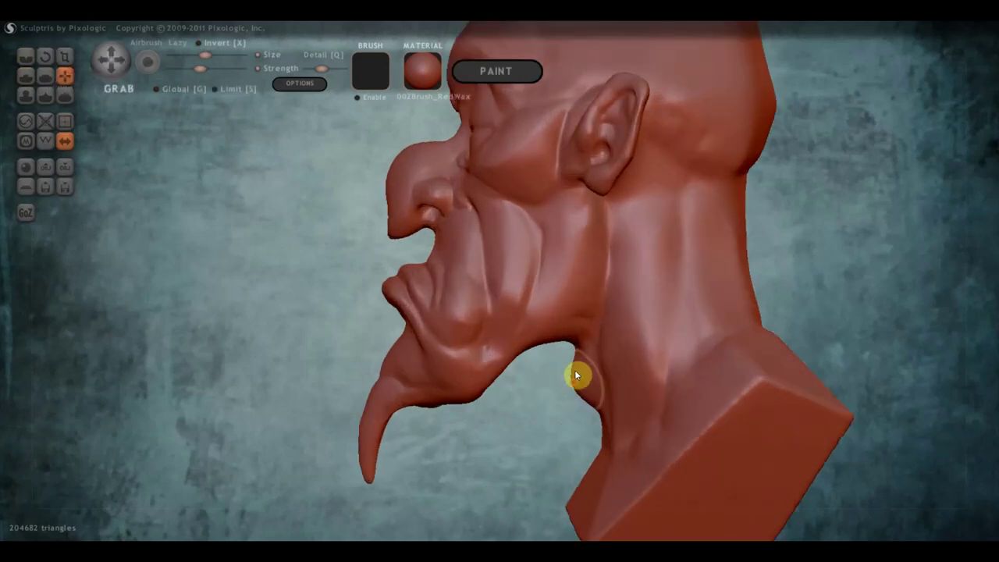
mouse_move(576, 382)
mouse_down()
mouse_move(581, 345)
mouse_move(606, 426)
mouse_up()
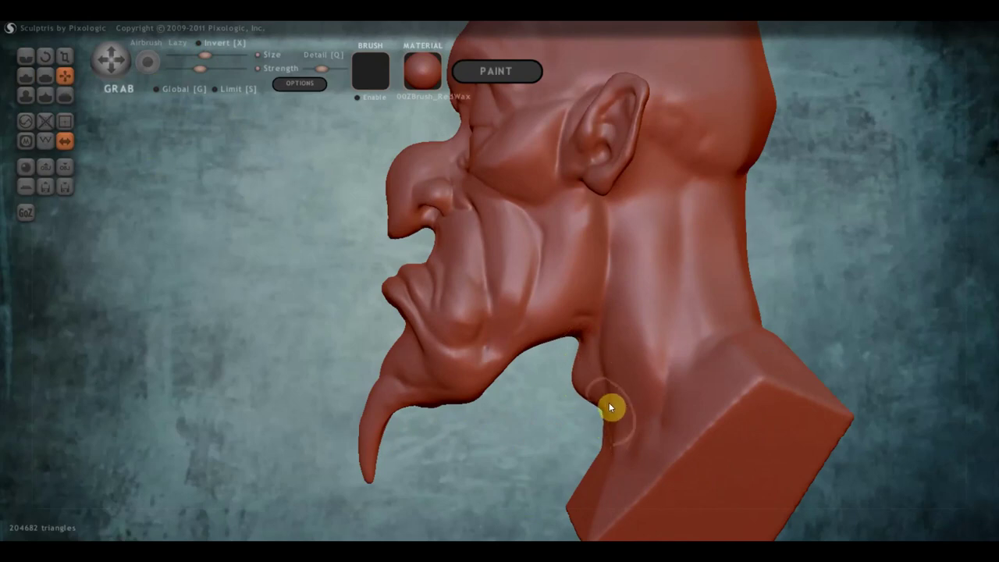
scroll(609, 402, down, 3)
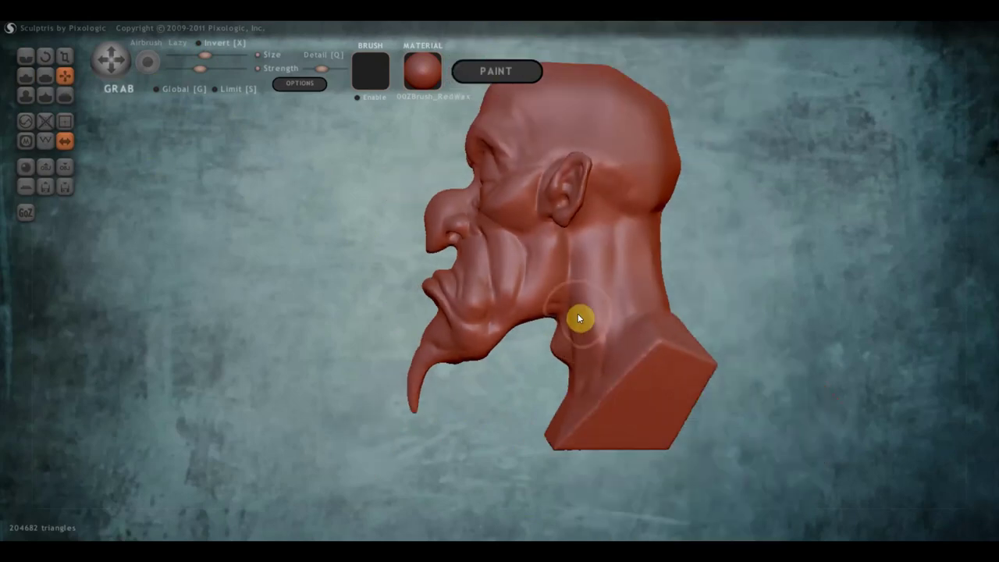
mouse_move(606, 363)
right_down()
mouse_move(908, 361)
mouse_move(679, 356)
mouse_move(733, 363)
mouse_move(575, 346)
mouse_move(537, 375)
right_up()
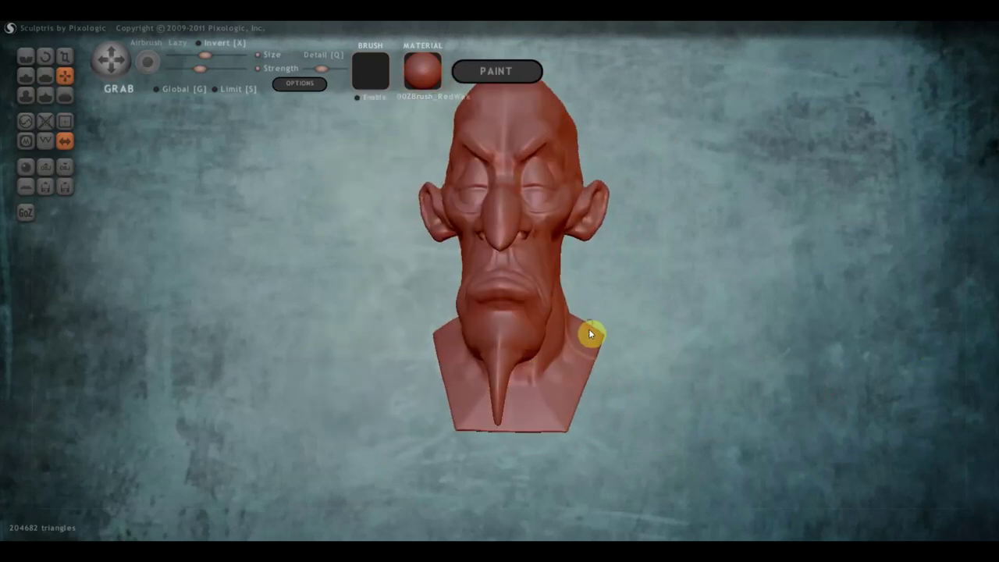
scroll(581, 381, down, 2)
mouse_move(579, 385)
right_down()
mouse_move(461, 381)
mouse_move(413, 397)
right_up()
mouse_move(559, 397)
right_down()
mouse_move(754, 382)
mouse_move(814, 395)
mouse_move(716, 365)
right_up()
scroll(715, 365, up, 3)
scroll(717, 369, down, 2)
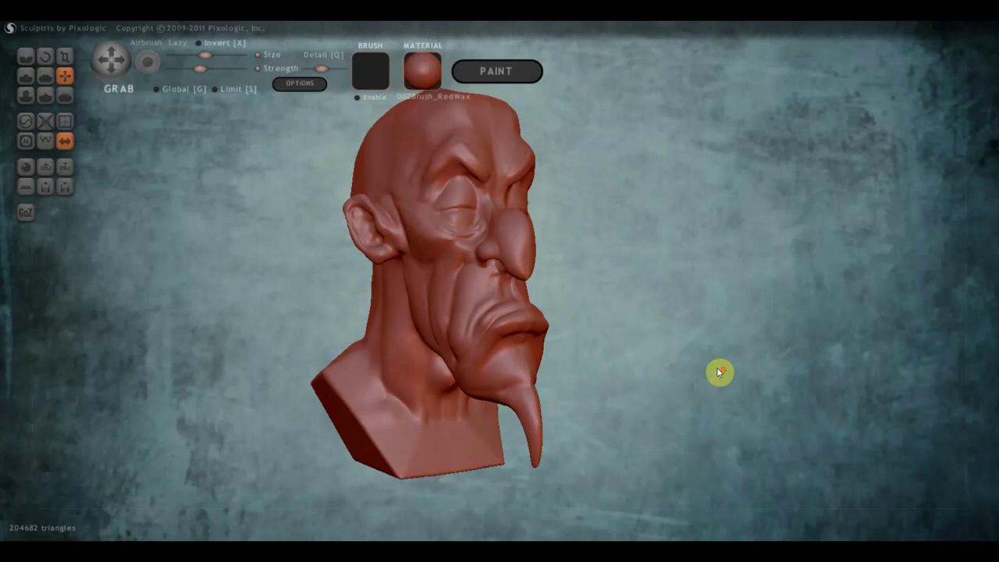
scroll(718, 372, down, 2)
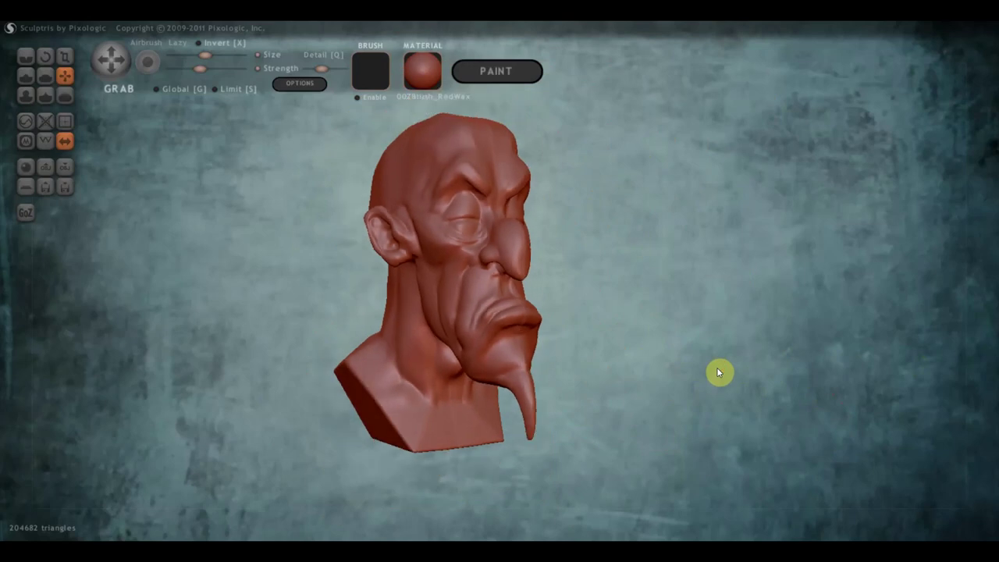